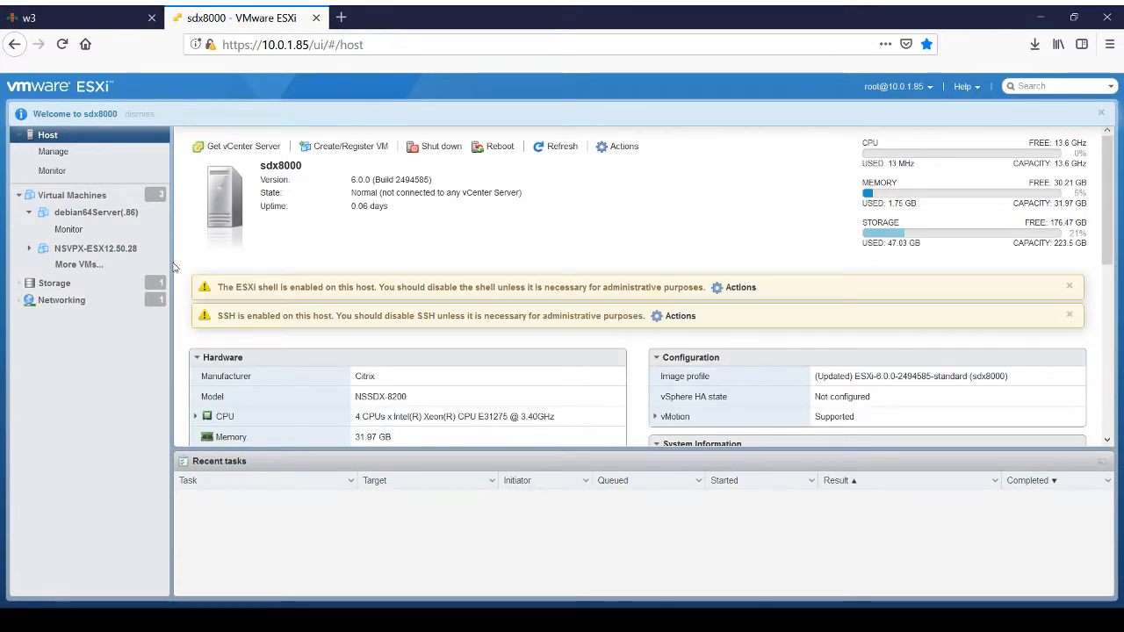
# Step: Power on the debian64Server(.86) and NSVPX-ESX12.50.28 virtual machines together from the host's virtual machine list
pyautogui.click(100, 220)
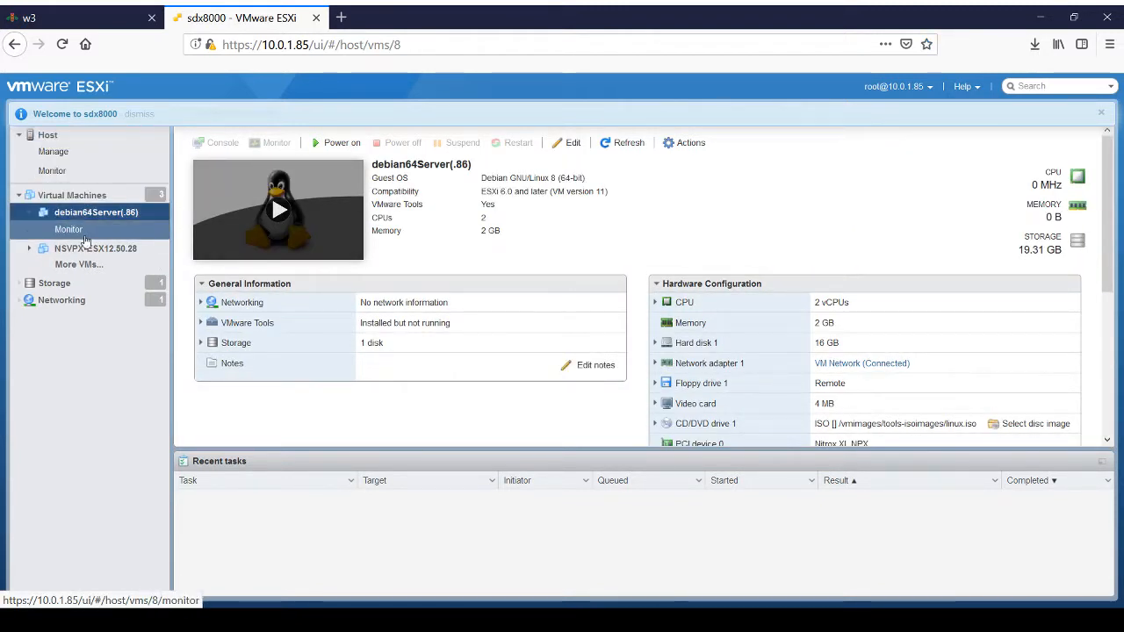
pyautogui.click(41, 199)
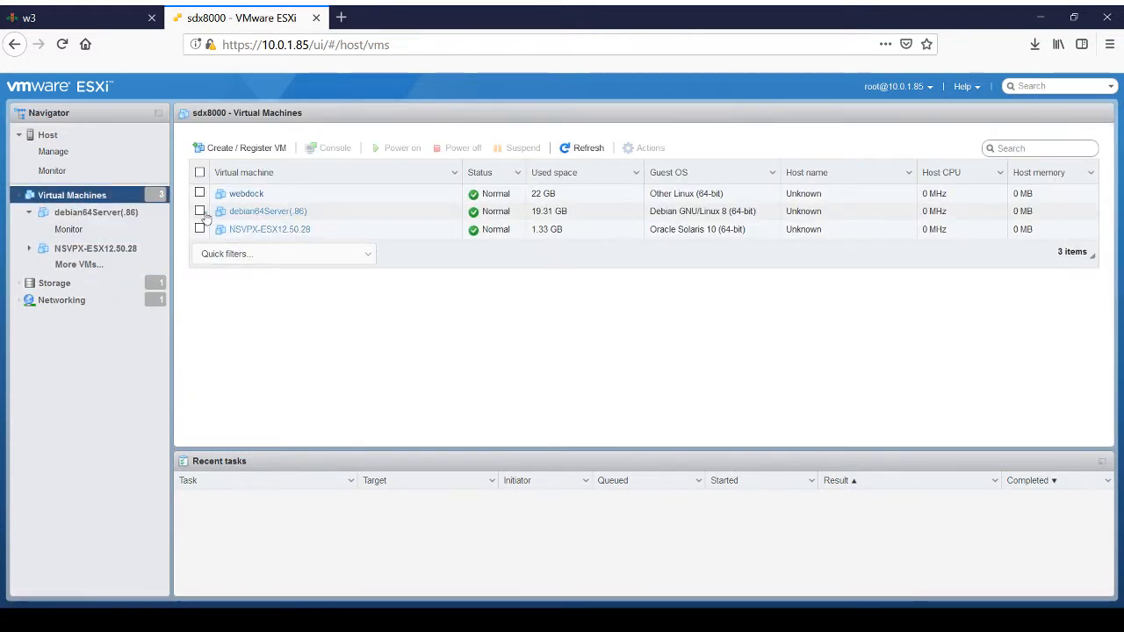
pyautogui.click(200, 212)
pyautogui.click(199, 229)
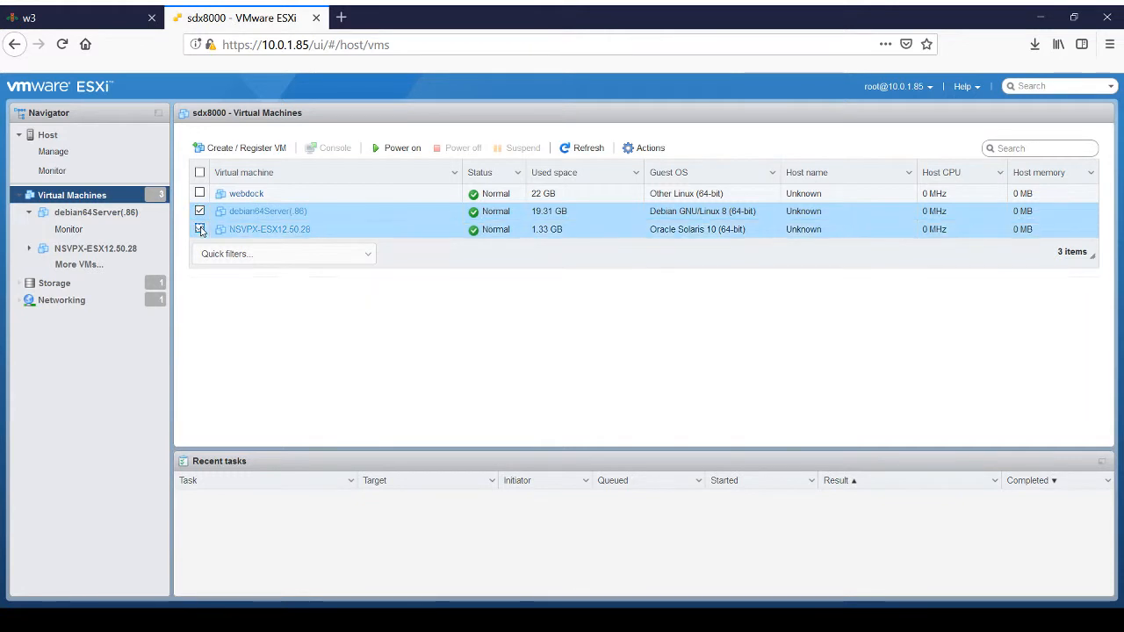
pyautogui.click(402, 149)
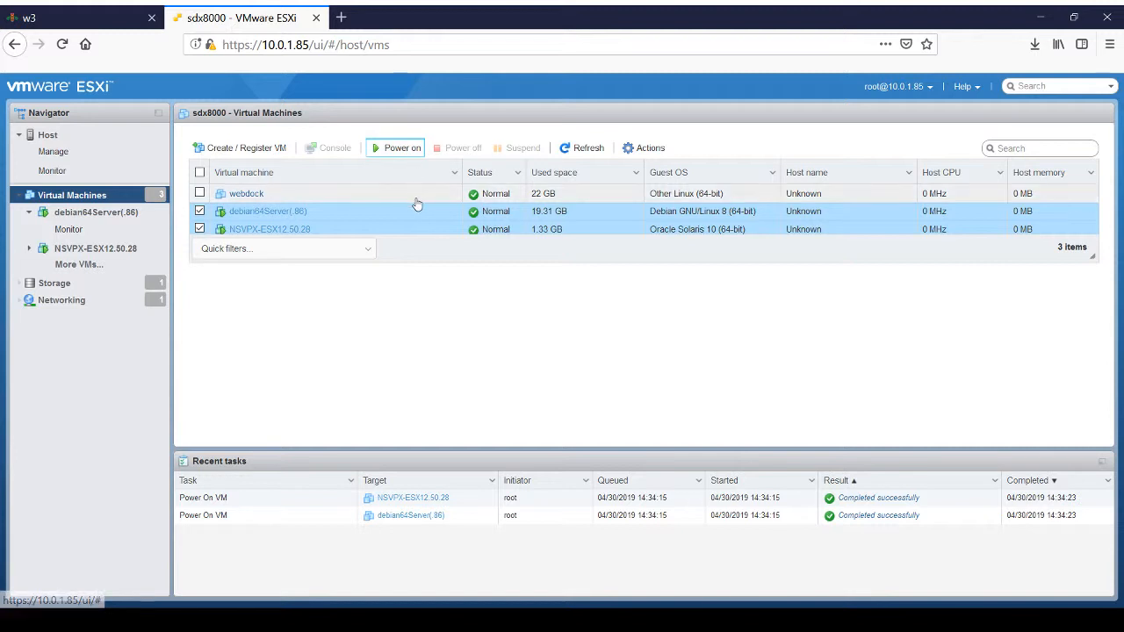
# Step: Load the ISPConfig login page at 10.0.1.86:8080 in a new browser tab, reloading it if the connection fails
pyautogui.click(342, 19)
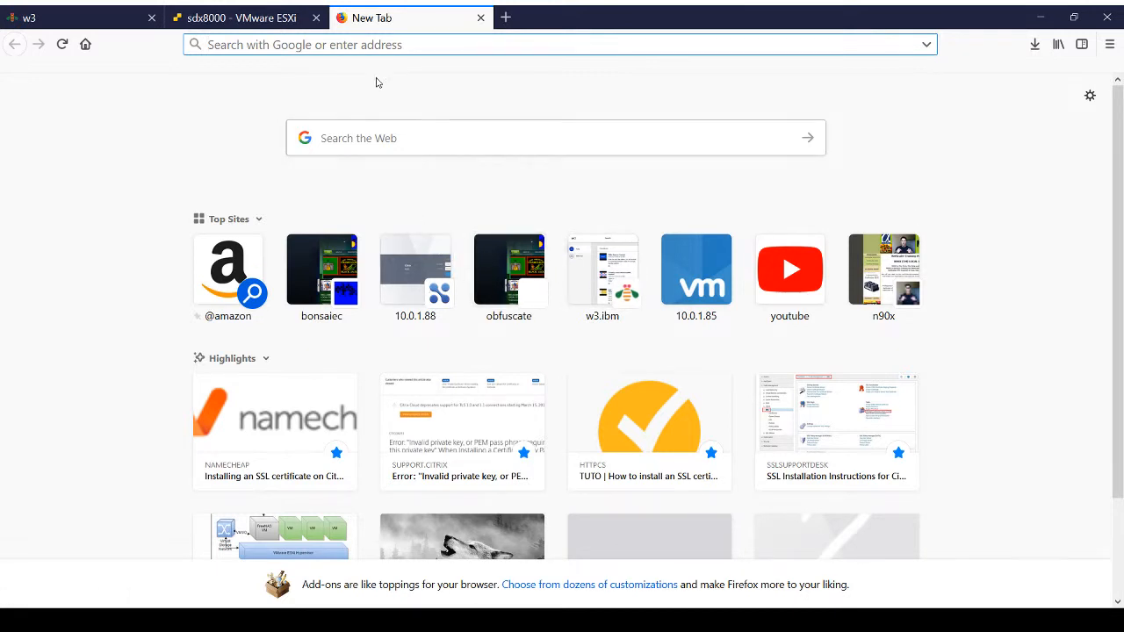
pyautogui.write('10.')
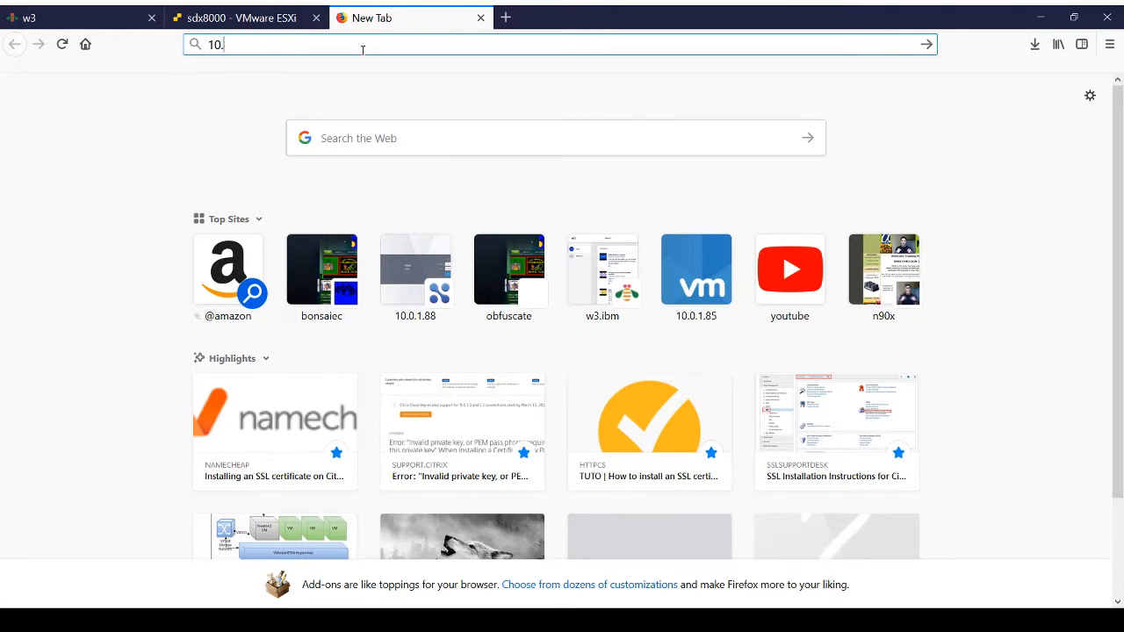
pyautogui.write('0.1.868080/')
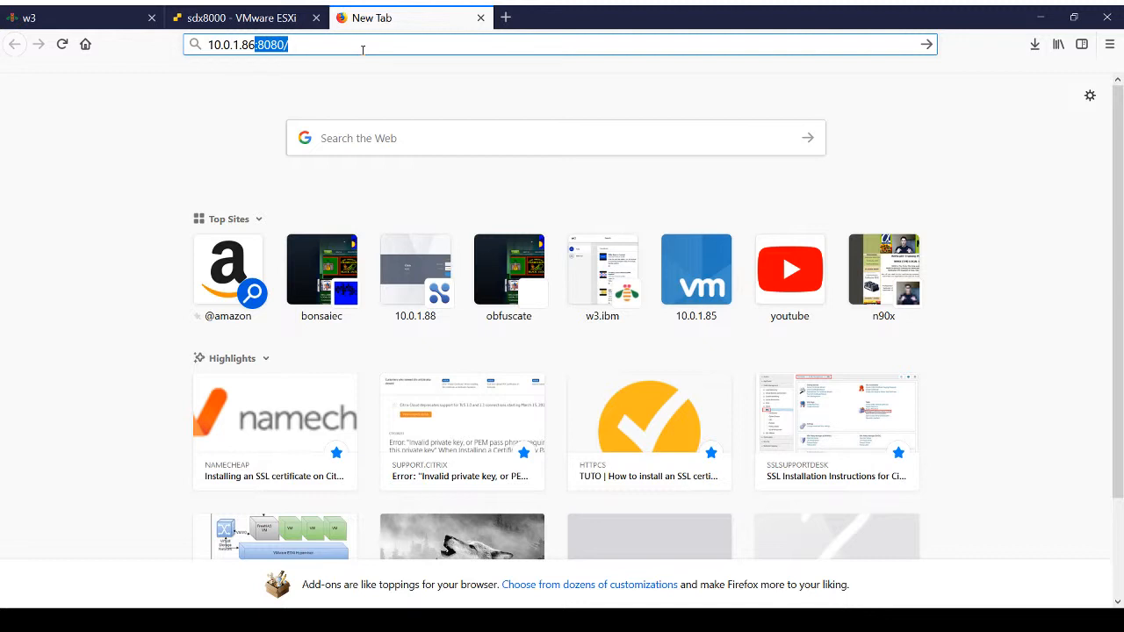
pyautogui.press('Return')
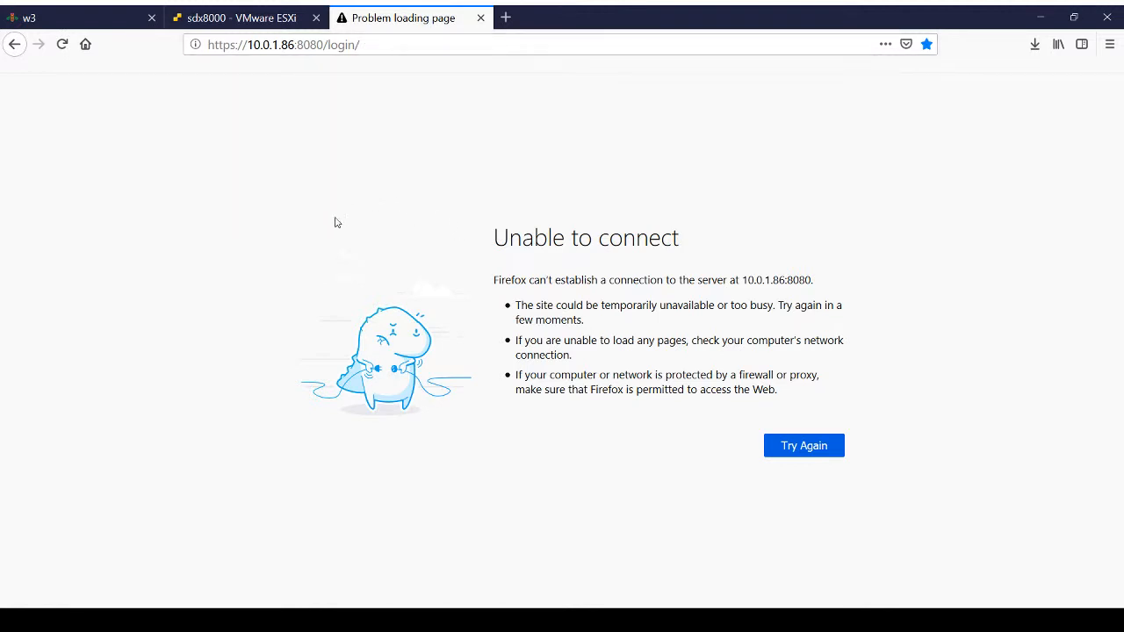
pyautogui.click(63, 44)
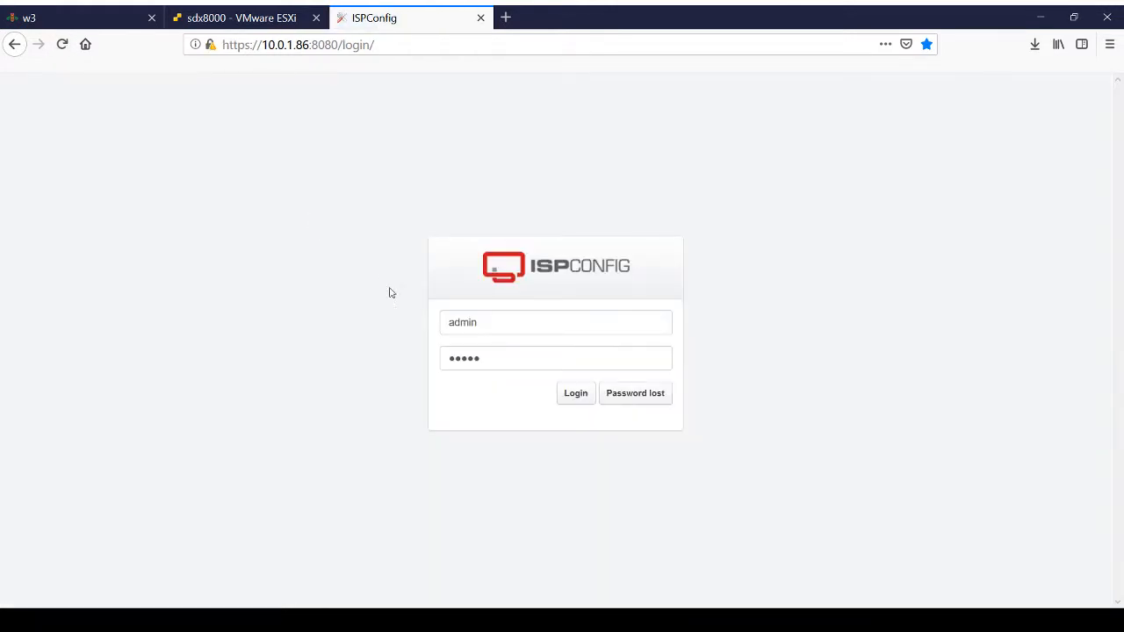
# Step: Log in to ISPConfig with the prefilled admin credentials and show the list of websites in the Sites module
pyautogui.click(576, 400)
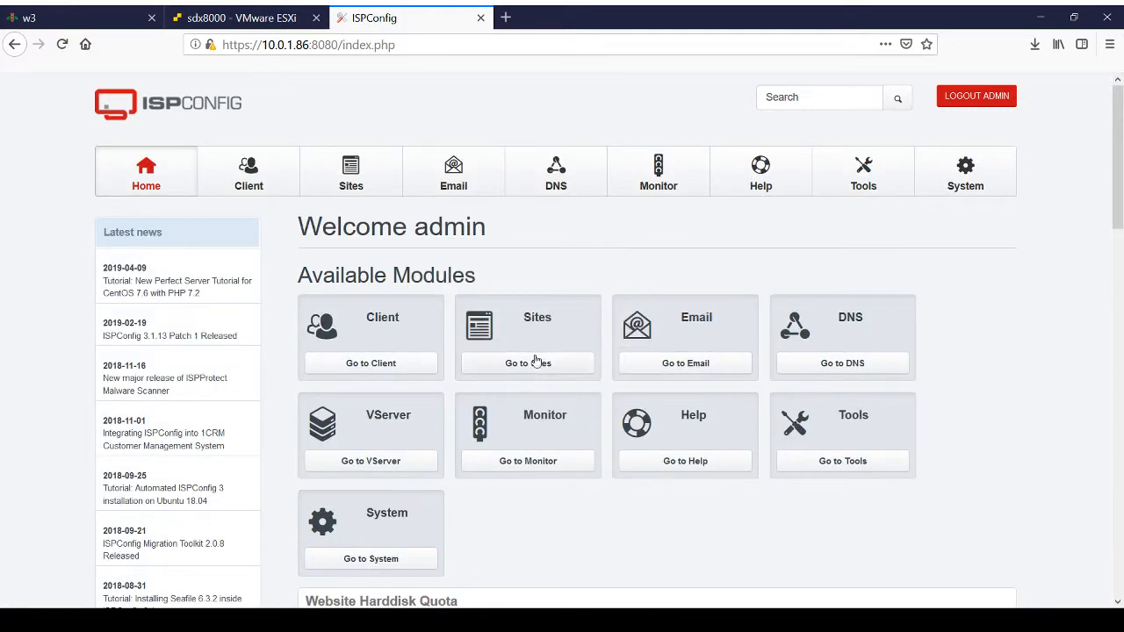
pyautogui.click(536, 367)
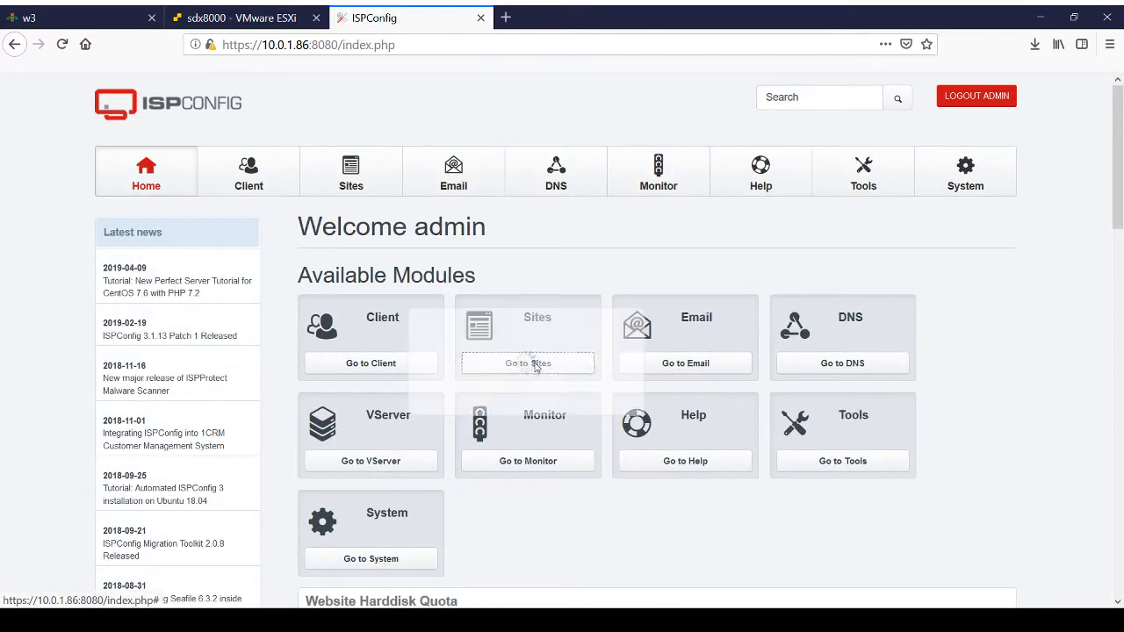
pyautogui.scroll(-3, 535, 367)
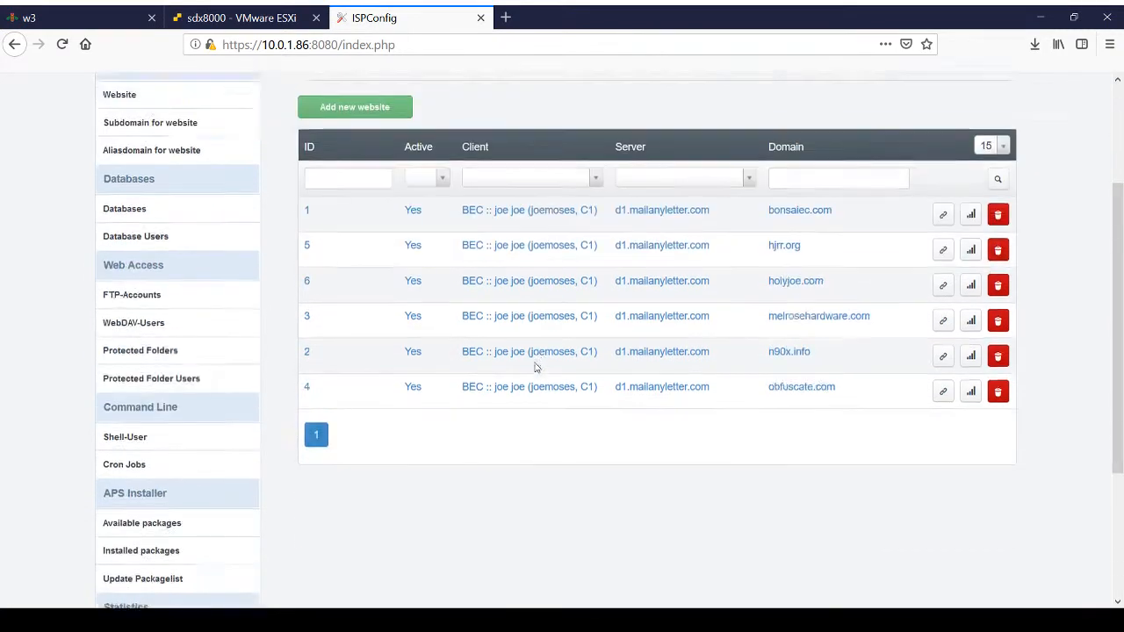
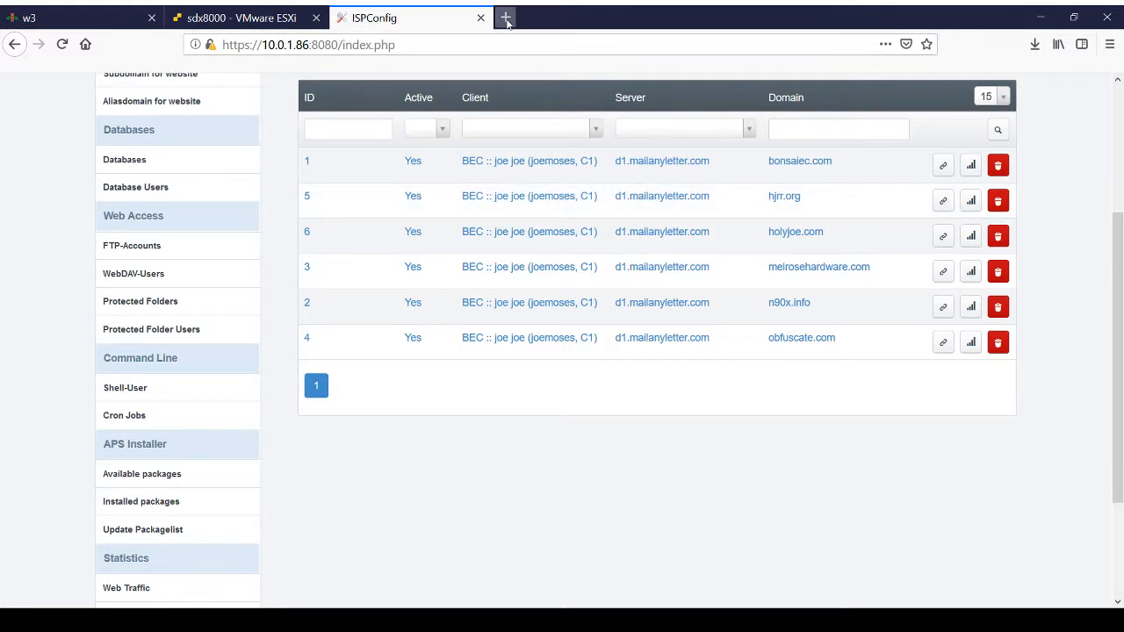
pyautogui.click(506, 19)
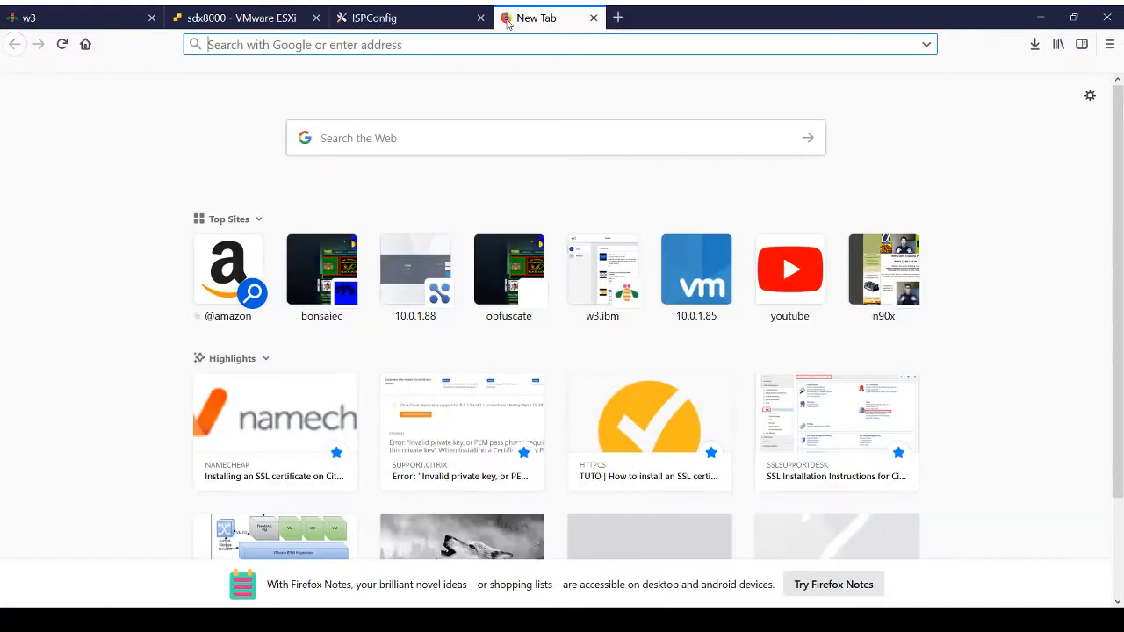
pyautogui.click(331, 293)
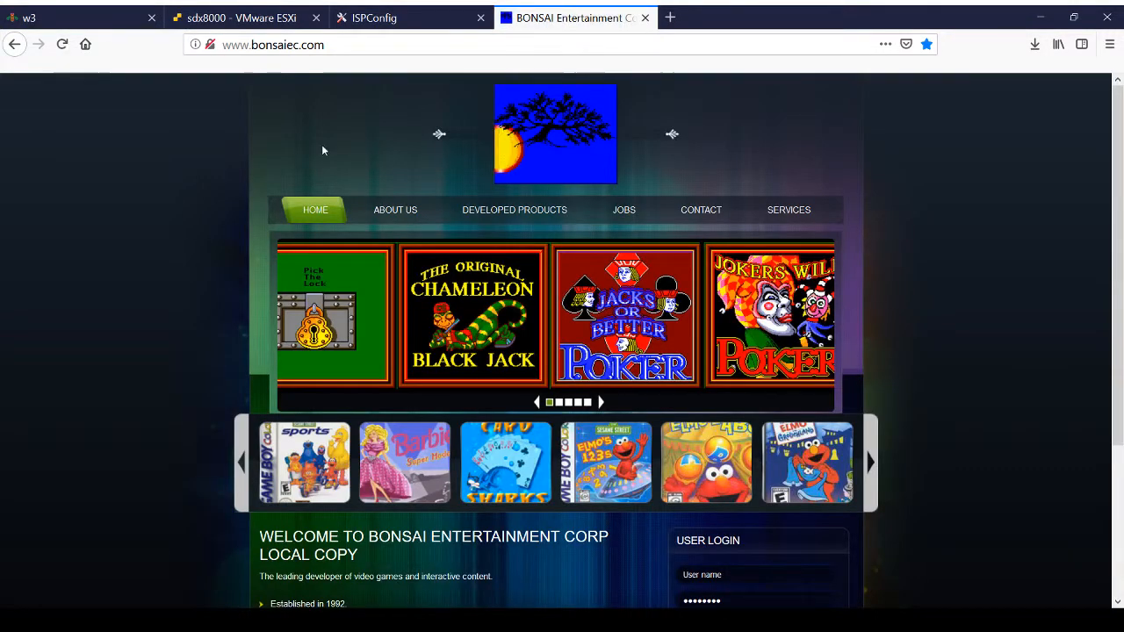
pyautogui.click(216, 45)
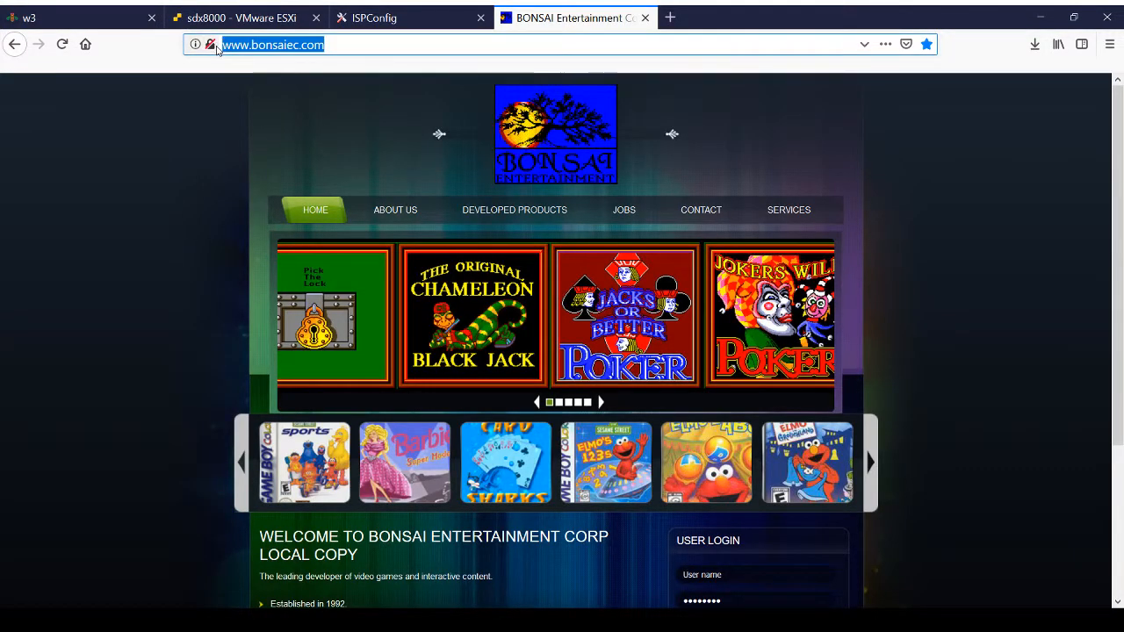
pyautogui.click(231, 47)
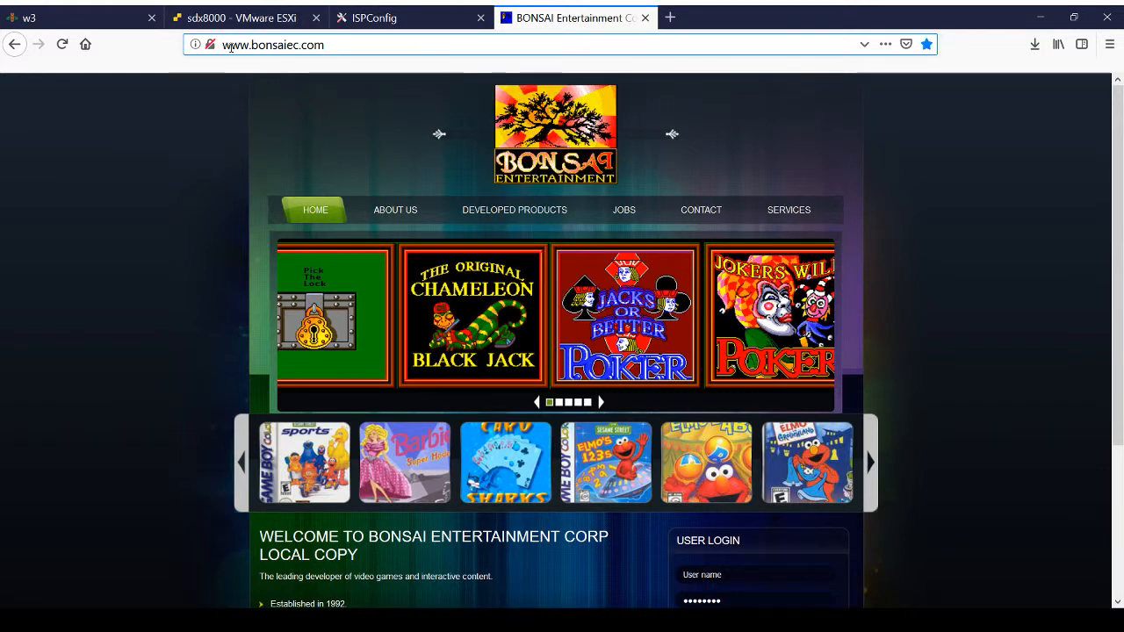
pyautogui.write('https://')
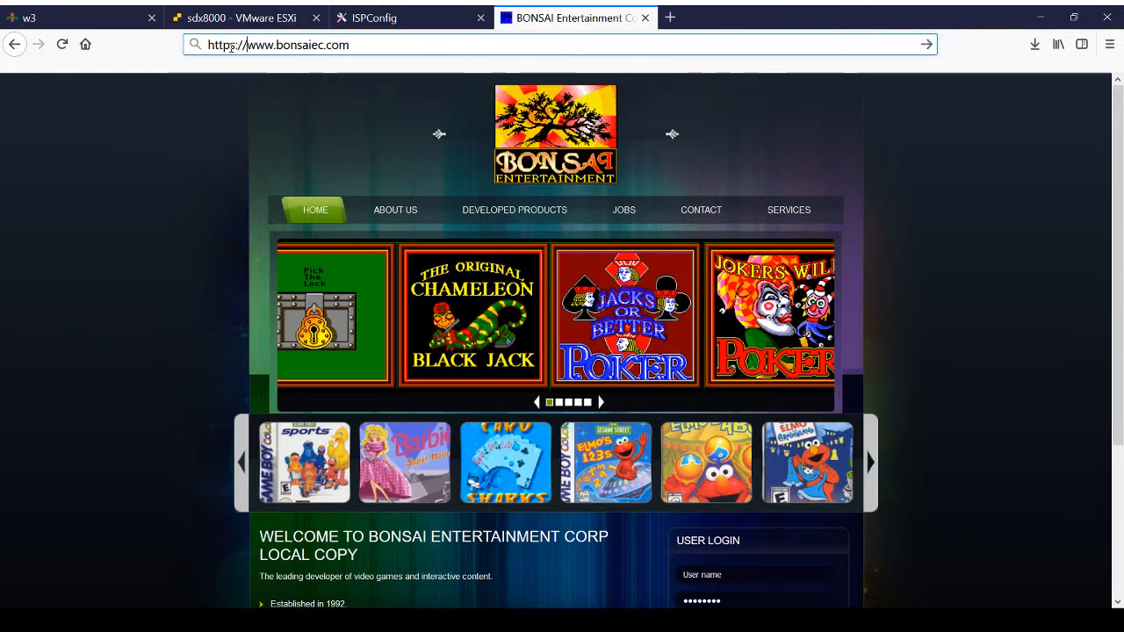
pyautogui.press('Return')
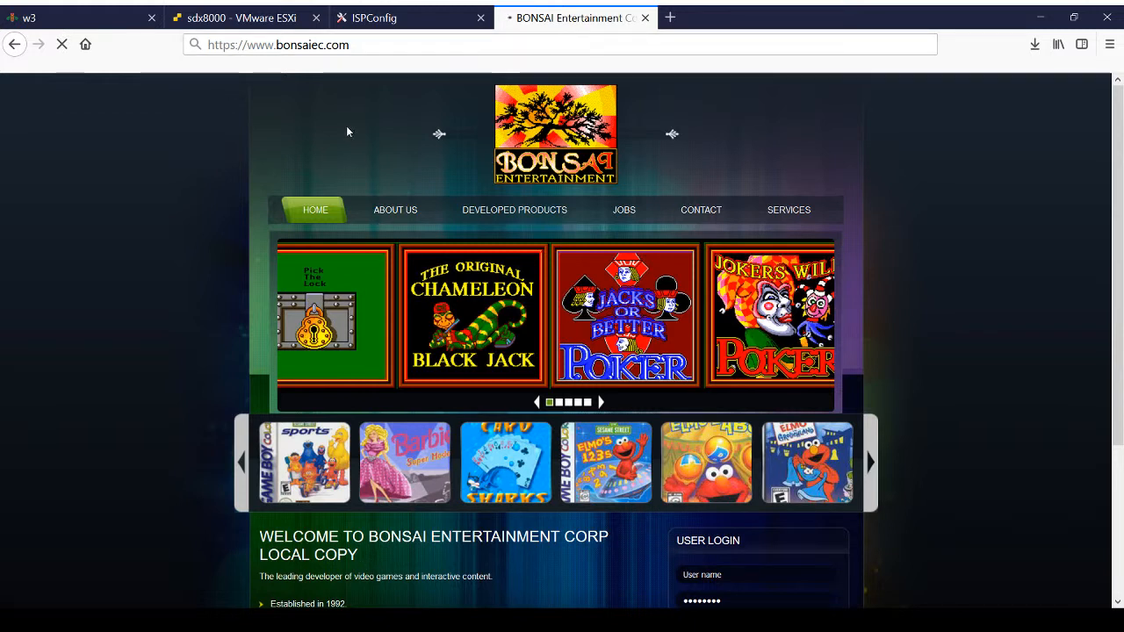
pyautogui.click(272, 44)
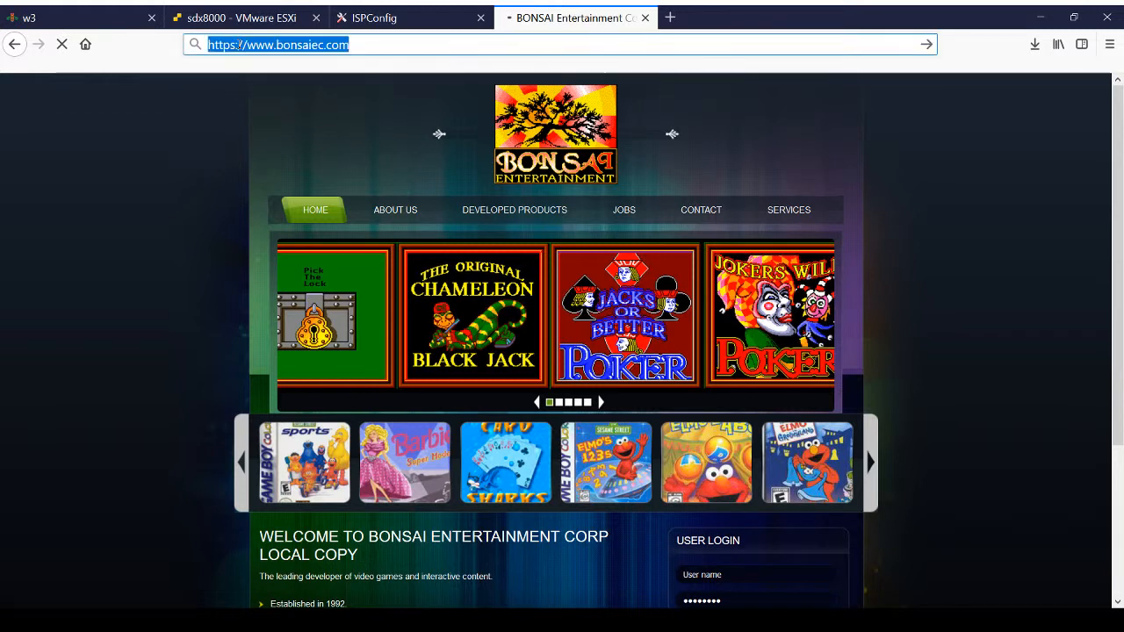
pyautogui.click(369, 46)
pyautogui.press('Return')
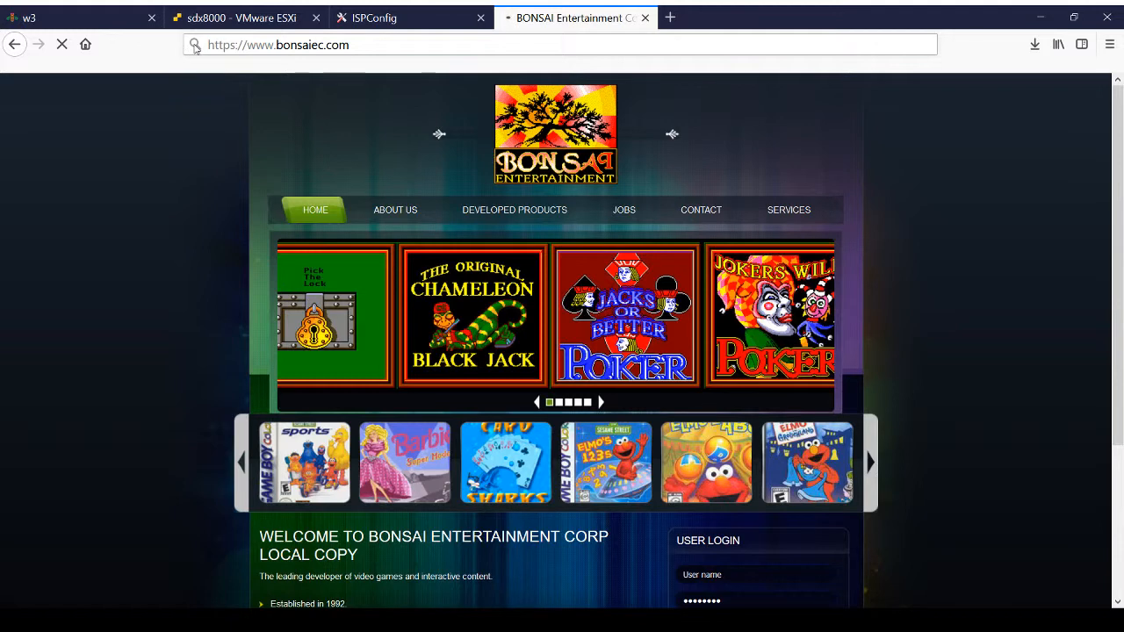
pyautogui.click(371, 44)
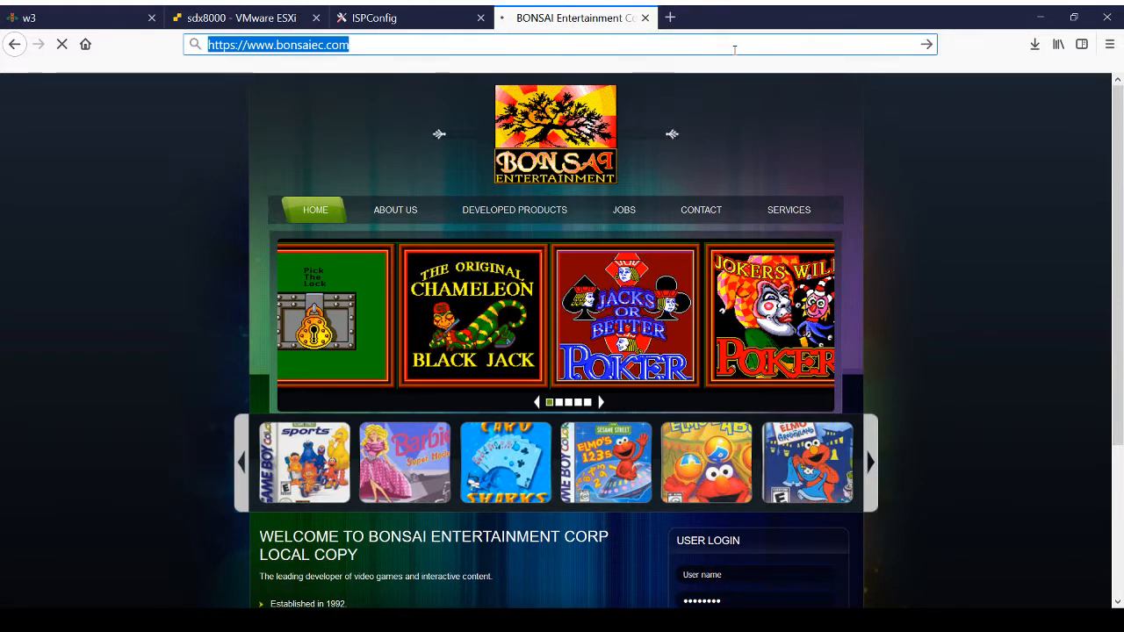
# Step: Open the Citrix ADC login page at 10.0.1.88 in a new browser tab and log on with the administrator credentials
pyautogui.click(670, 18)
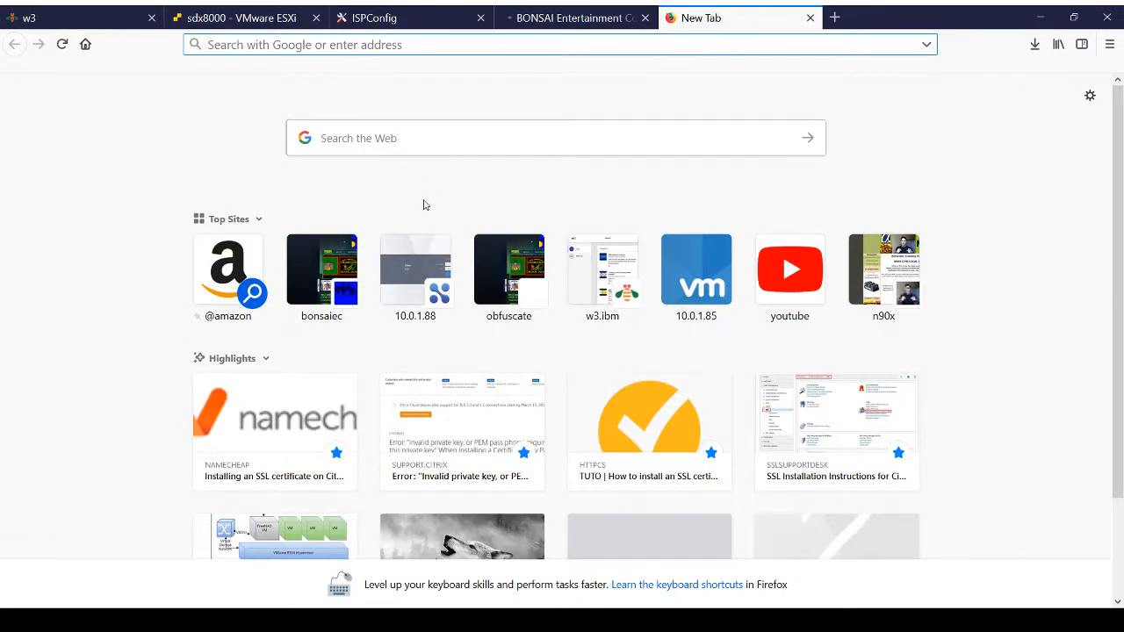
pyautogui.click(415, 289)
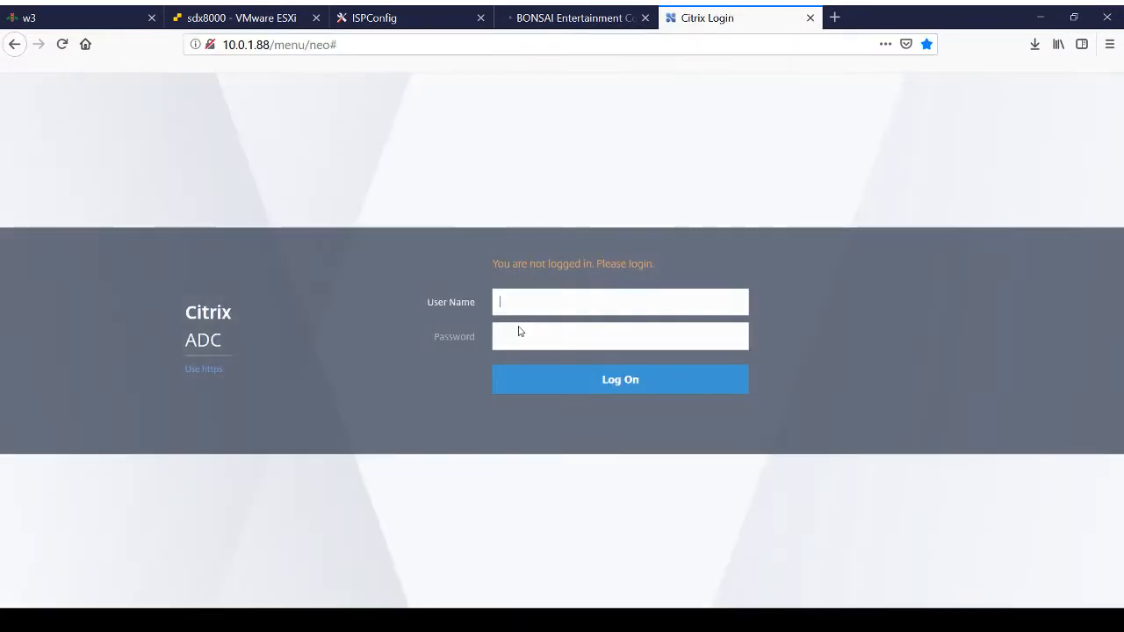
pyautogui.click(580, 390)
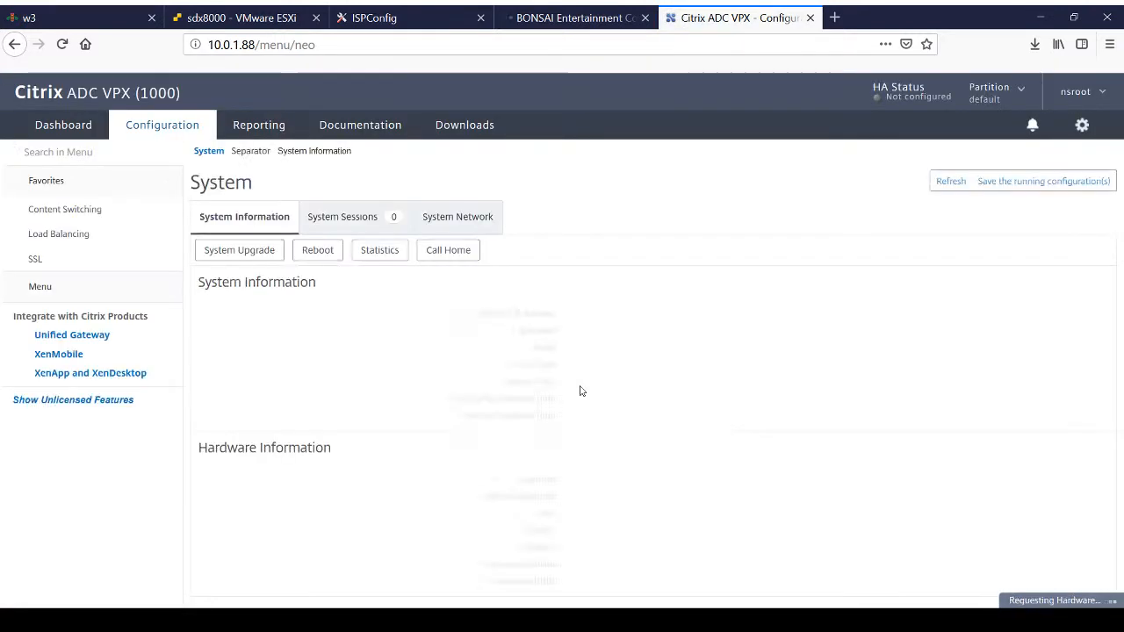
# Step: Open the details of the cs_websites content switching virtual server
pyautogui.click(73, 215)
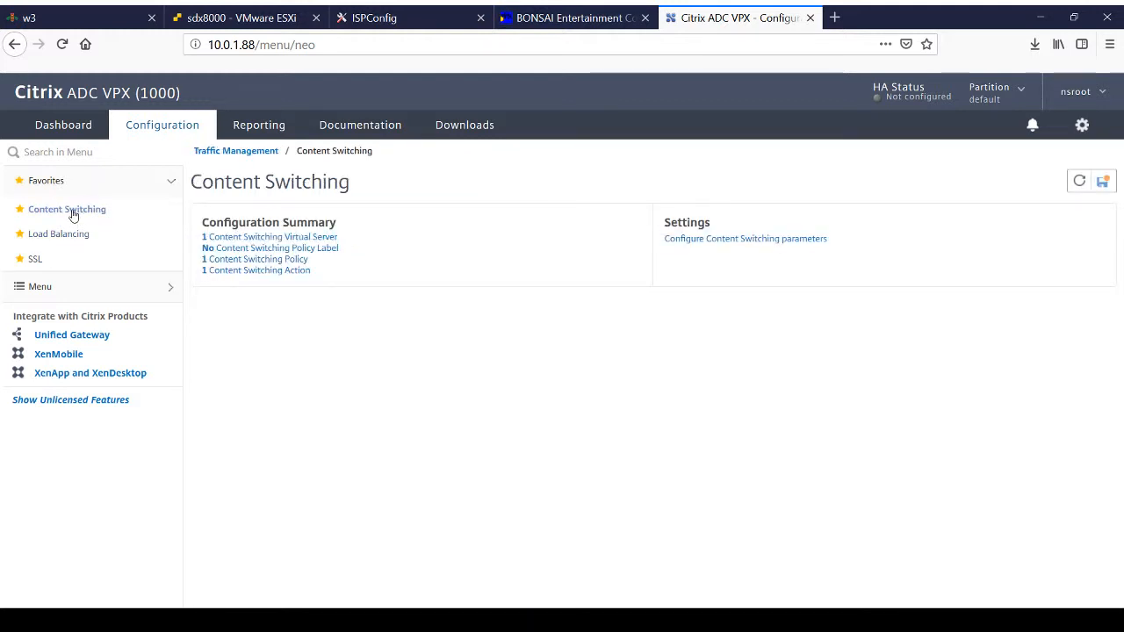
pyautogui.click(258, 237)
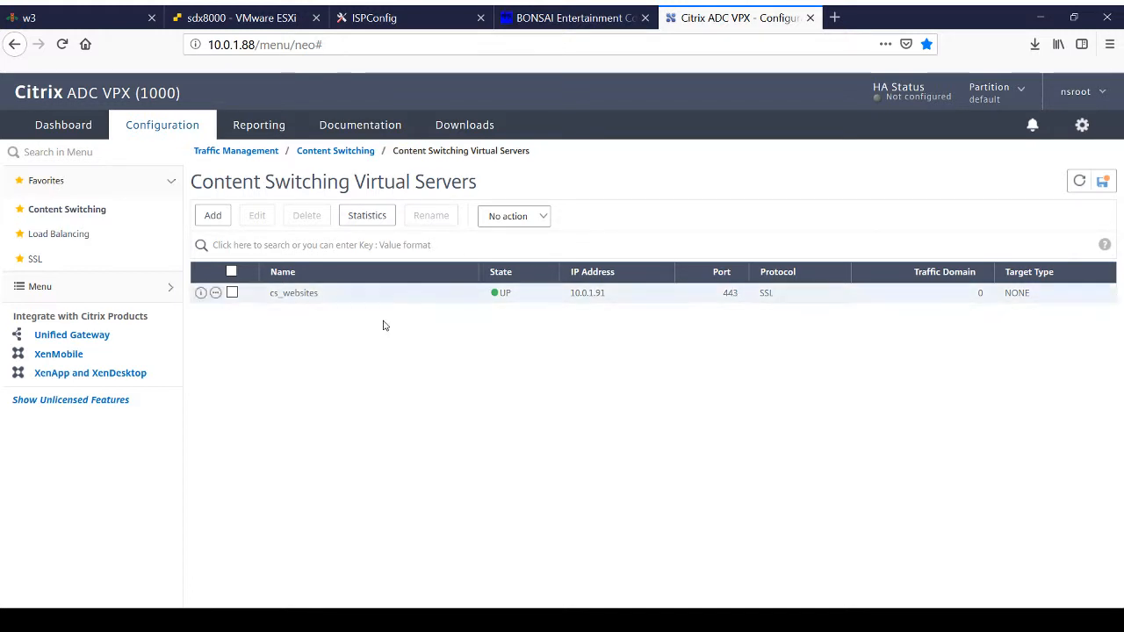
pyautogui.doubleClick(300, 295)
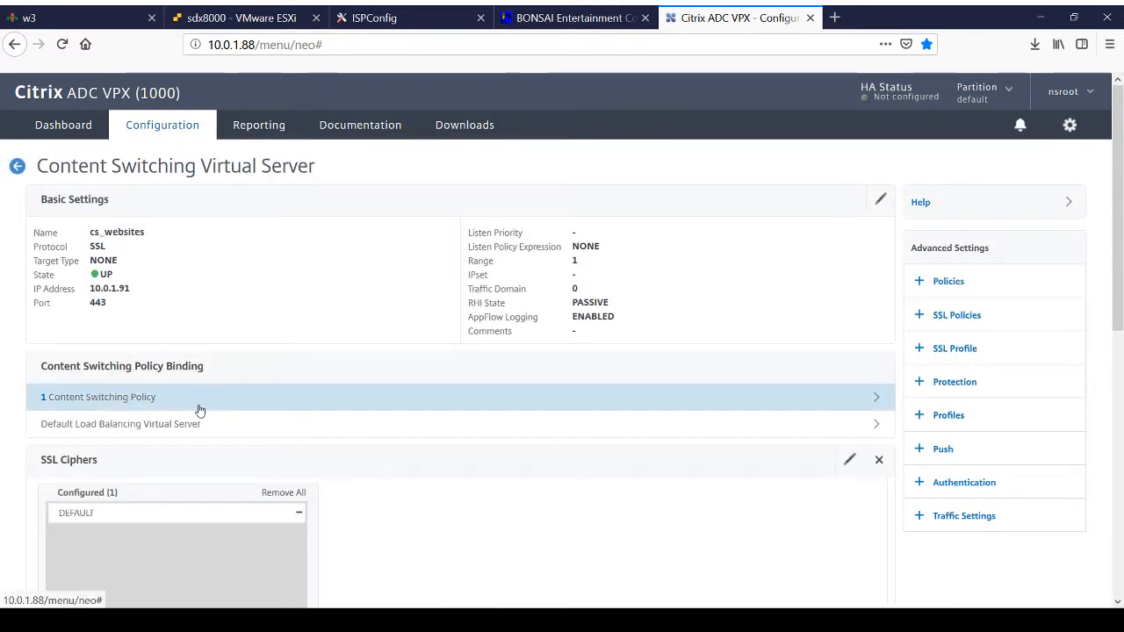
# Step: Review the SSL parameters and server certificate bindings of the cs_websites virtual server
pyautogui.scroll(-5, 199, 410)
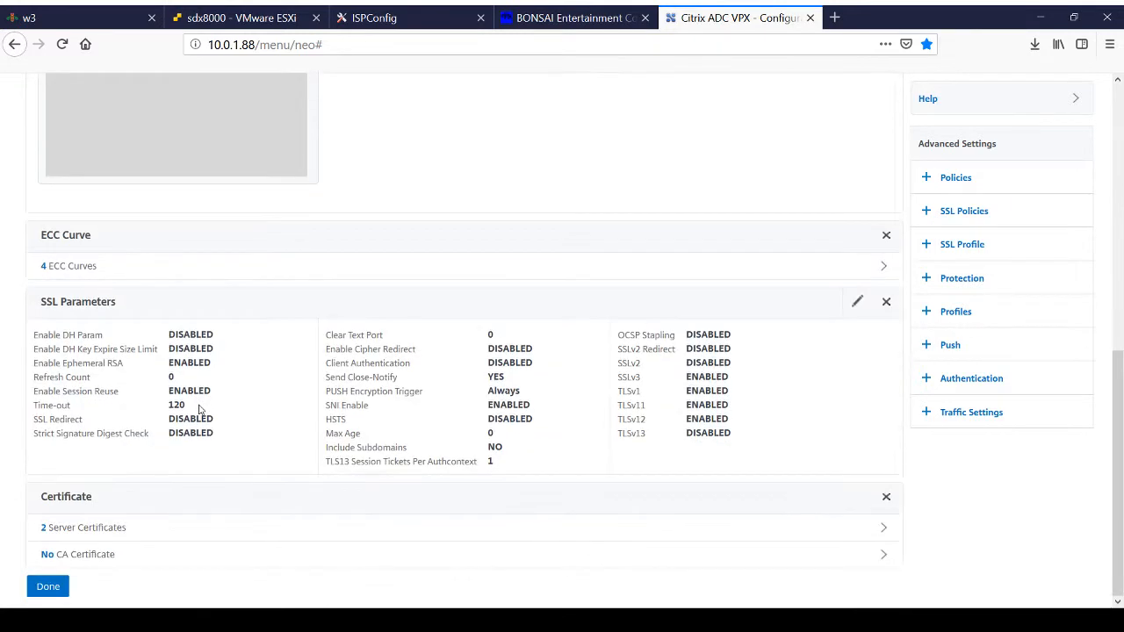
pyautogui.click(107, 532)
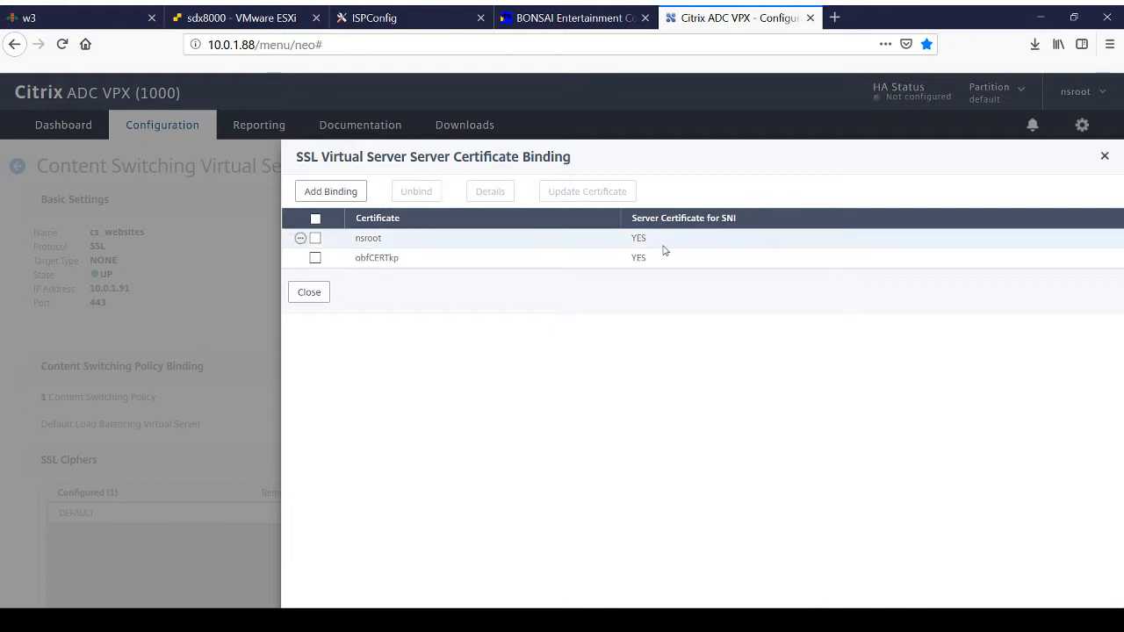
pyautogui.click(311, 297)
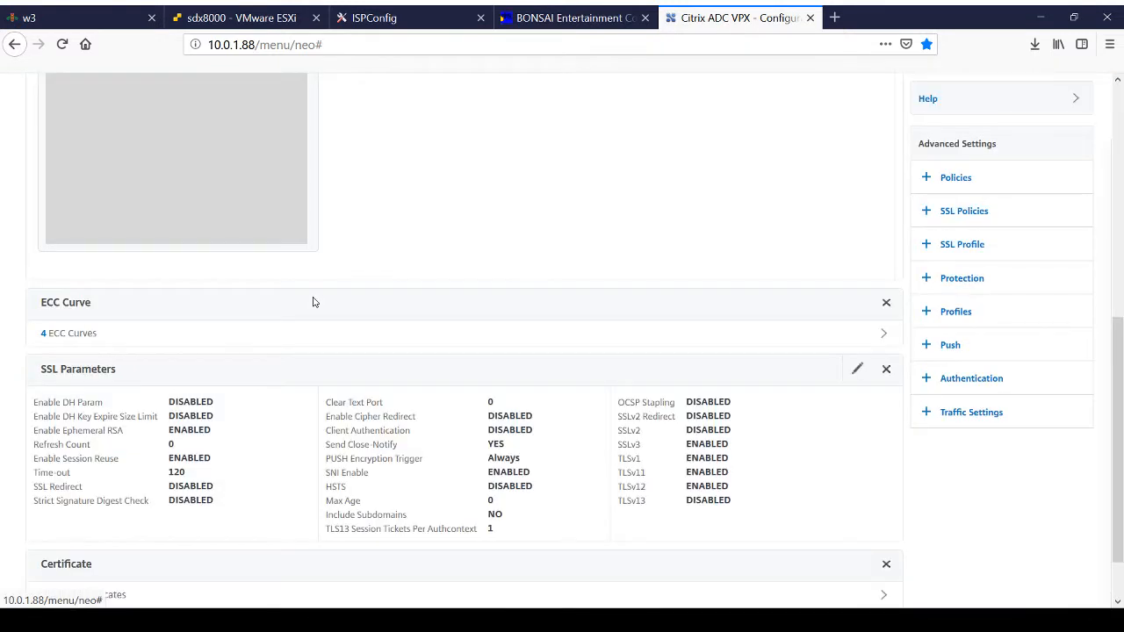
# Step: Review the content switching policy binding of the cs_websites virtual server, including its expression and action
pyautogui.scroll(-1, 314, 302)
pyautogui.scroll(7, 313, 301)
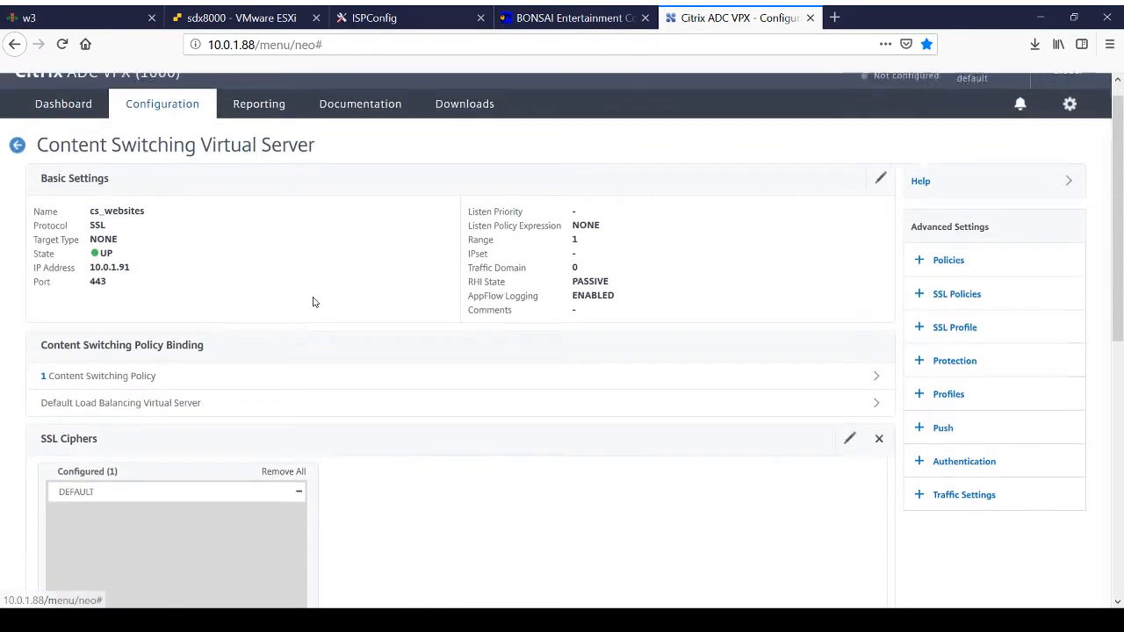
pyautogui.scroll(-1, 314, 301)
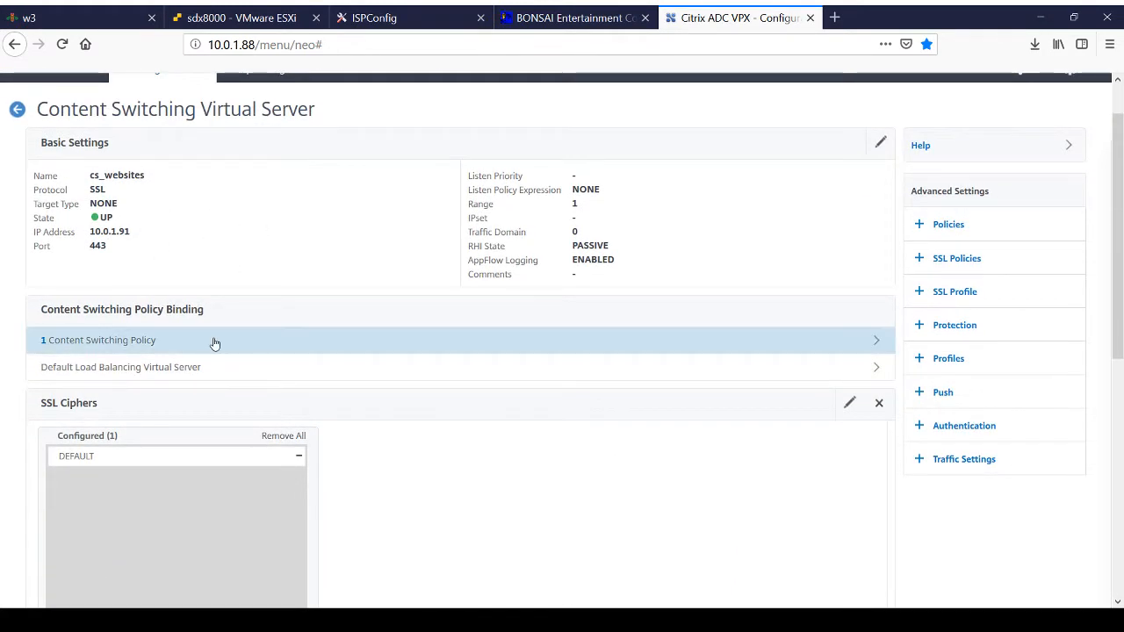
pyautogui.click(162, 343)
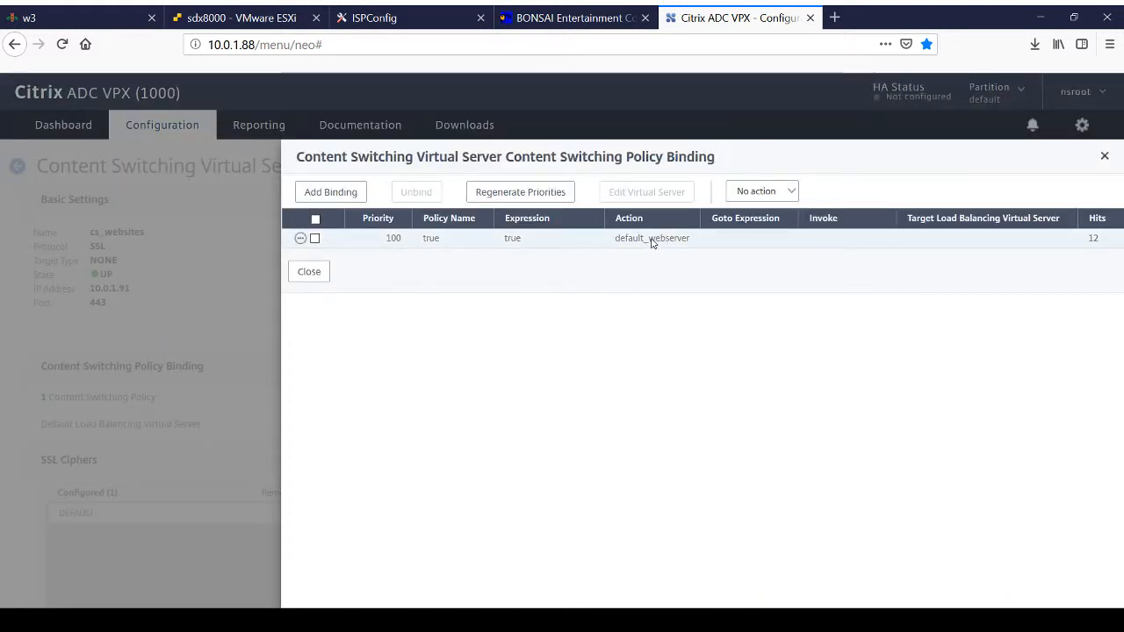
pyautogui.click(309, 273)
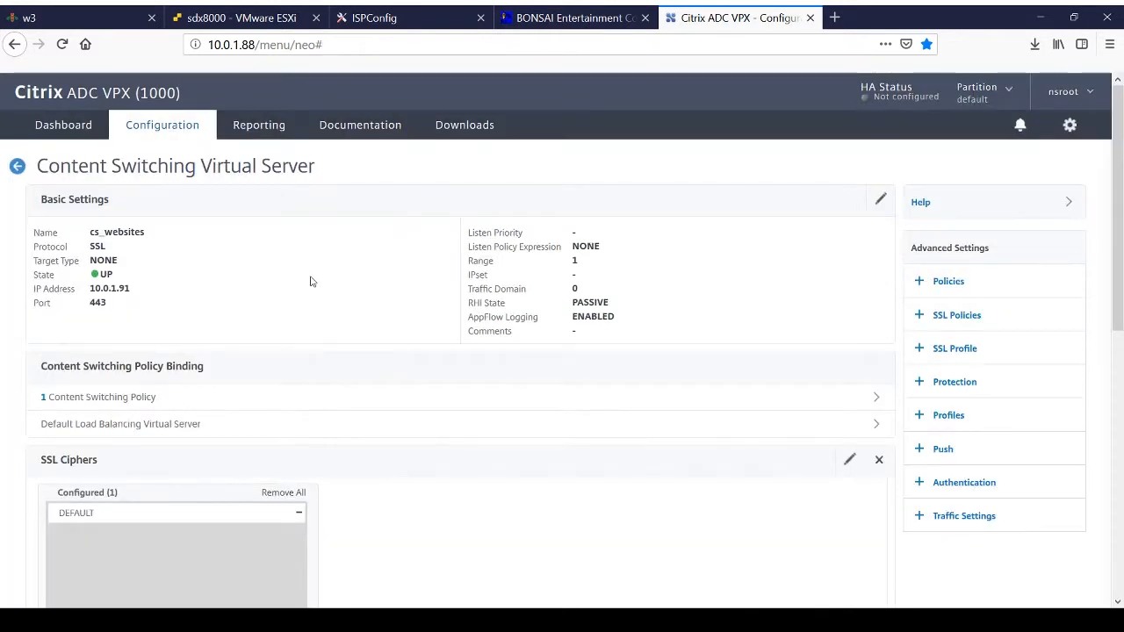
# Step: Check the default load balancing virtual server binding of cs_websites and return to the content switching virtual server list
pyautogui.click(133, 424)
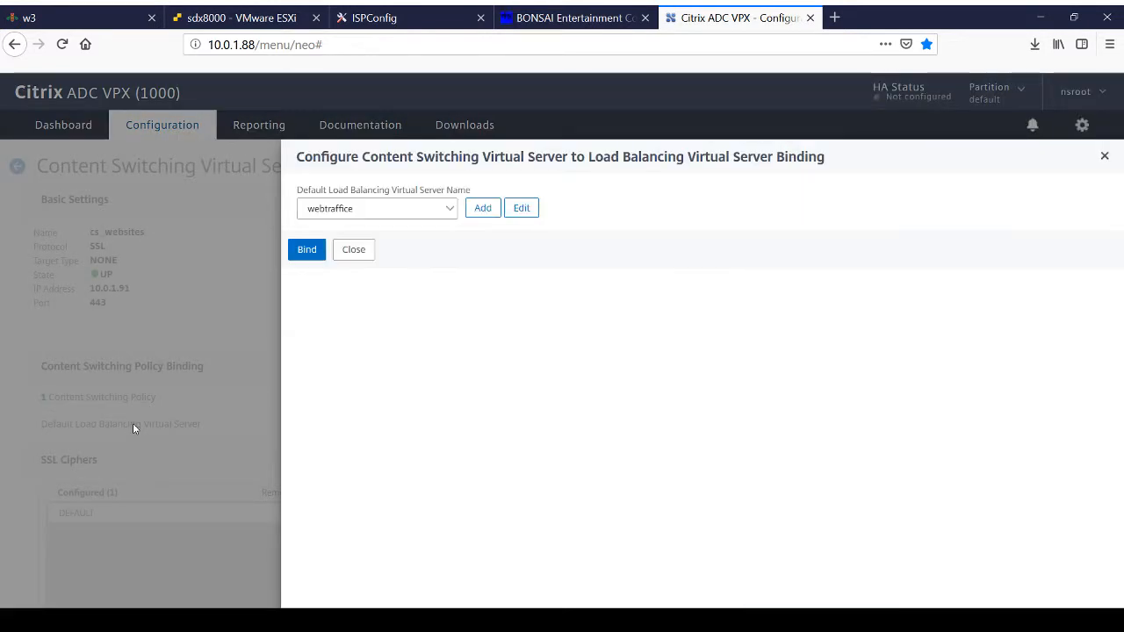
pyautogui.click(354, 252)
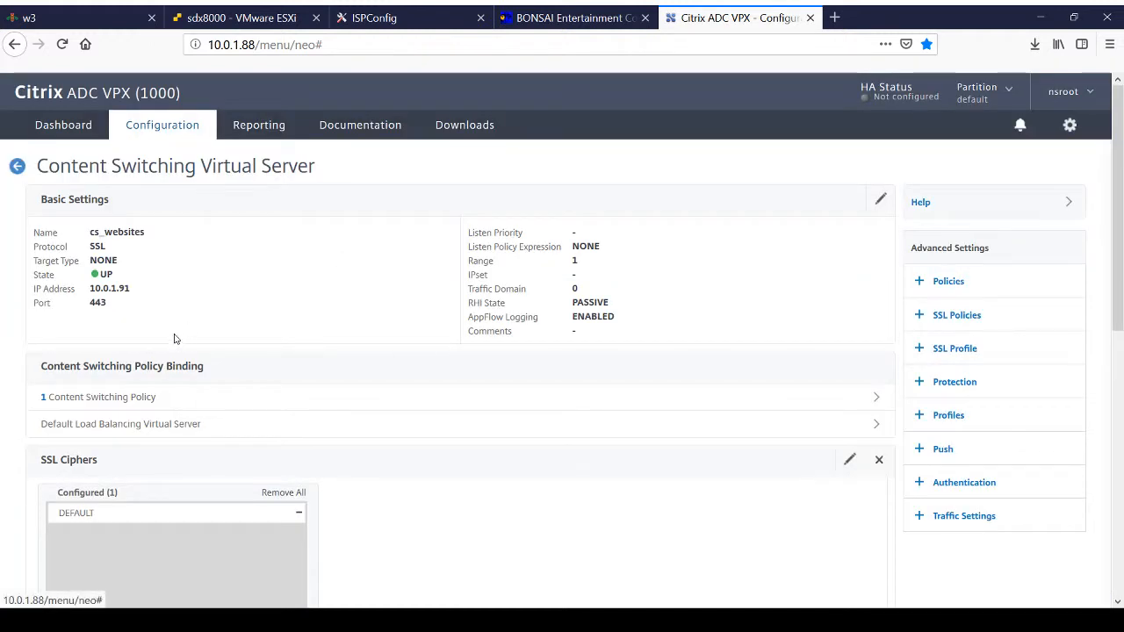
pyautogui.click(17, 167)
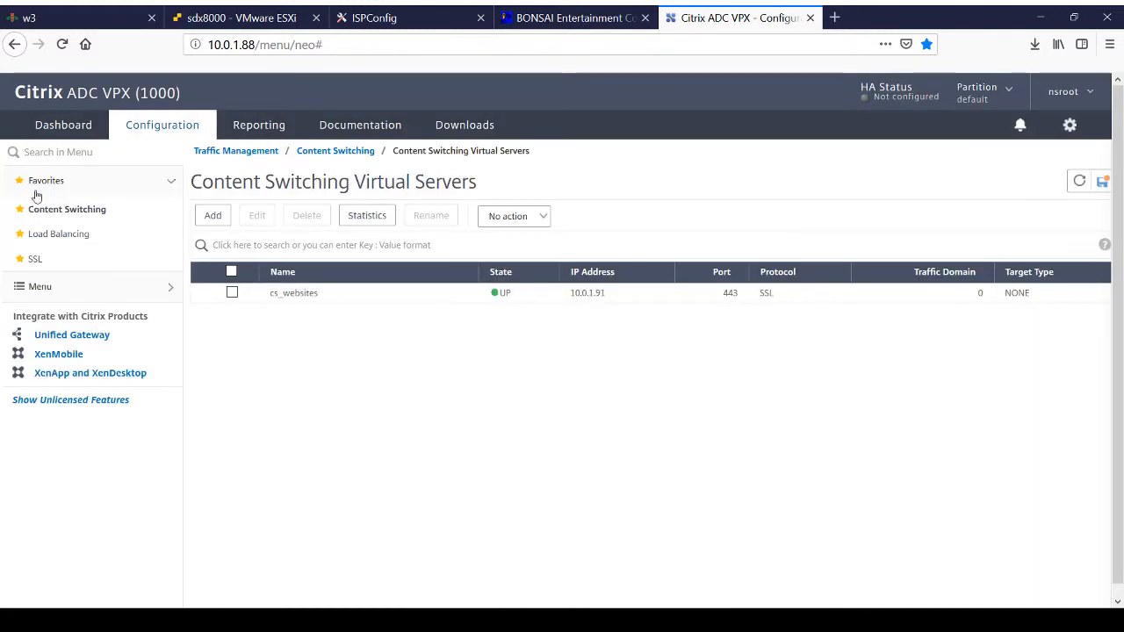
# Step: Open the webtraffice load balancing virtual server for editing and review its basic settings, service bindings and traffic settings
pyautogui.click(46, 234)
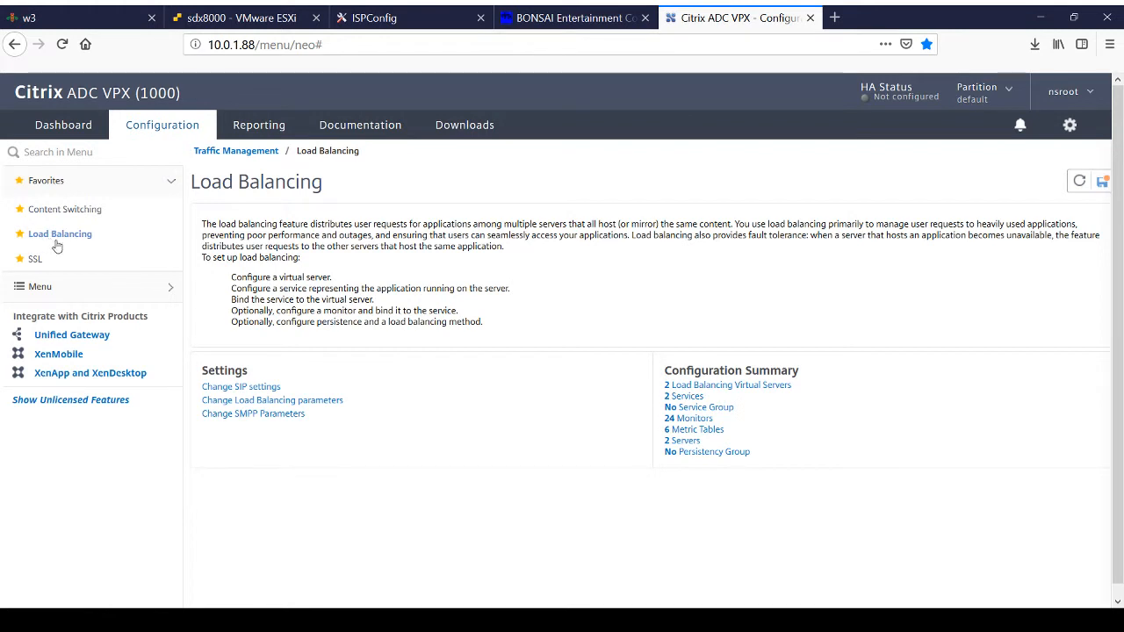
pyautogui.click(728, 387)
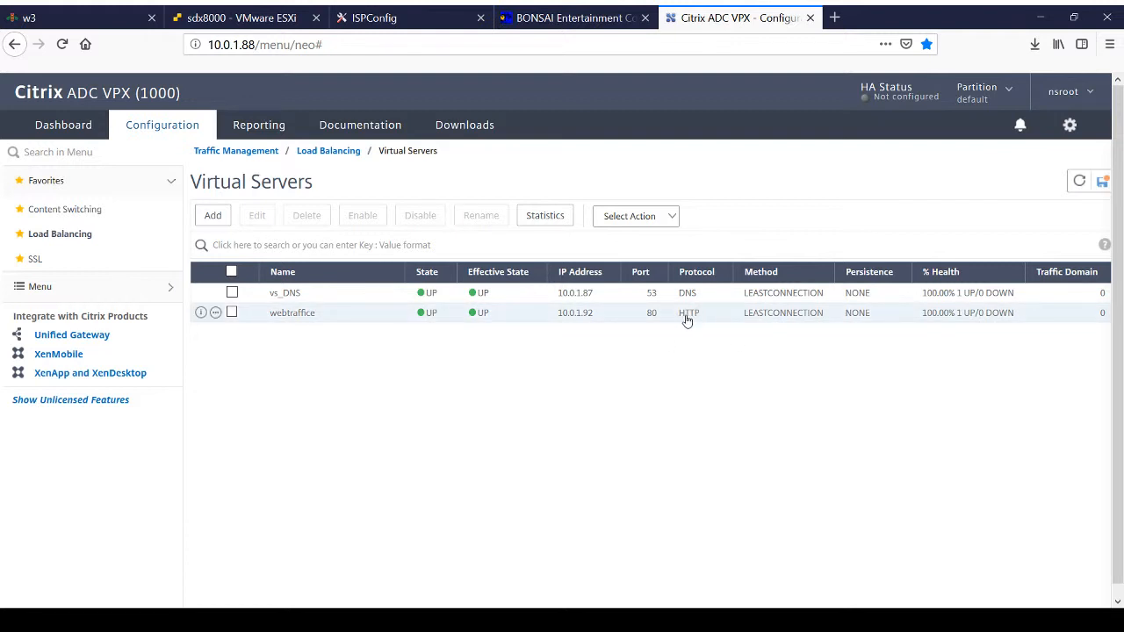
pyautogui.click(218, 313)
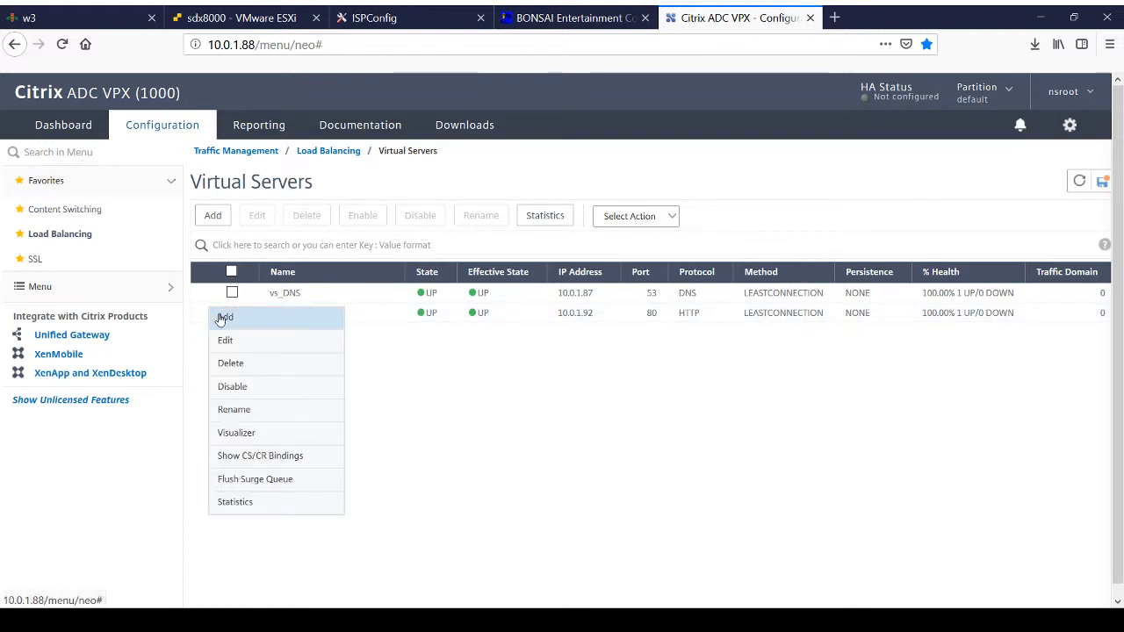
pyautogui.click(226, 340)
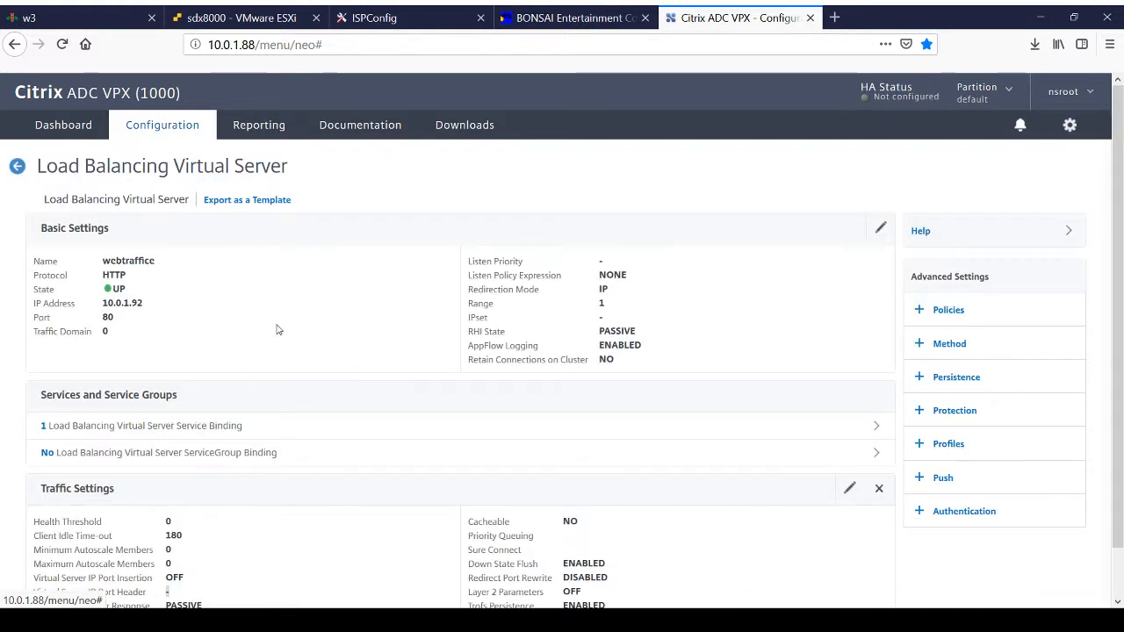
pyautogui.scroll(-1, 297, 418)
pyautogui.scroll(-1, 296, 413)
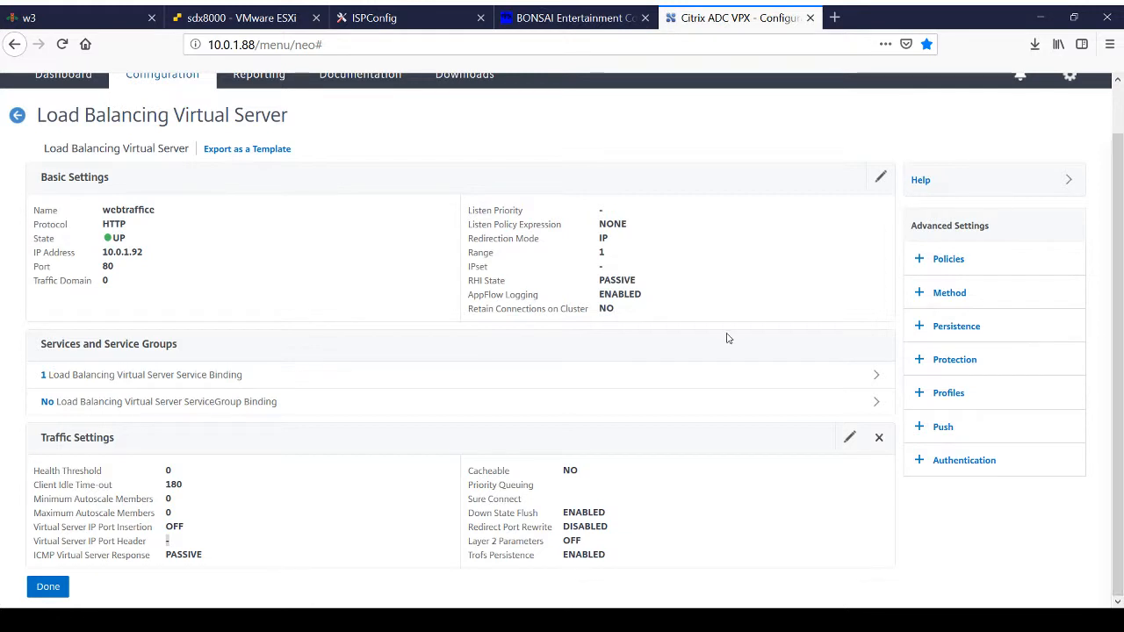
# Step: Inspect the Basic Settings form of the webtraffice virtual server and cancel the edit without changing anything
pyautogui.click(880, 177)
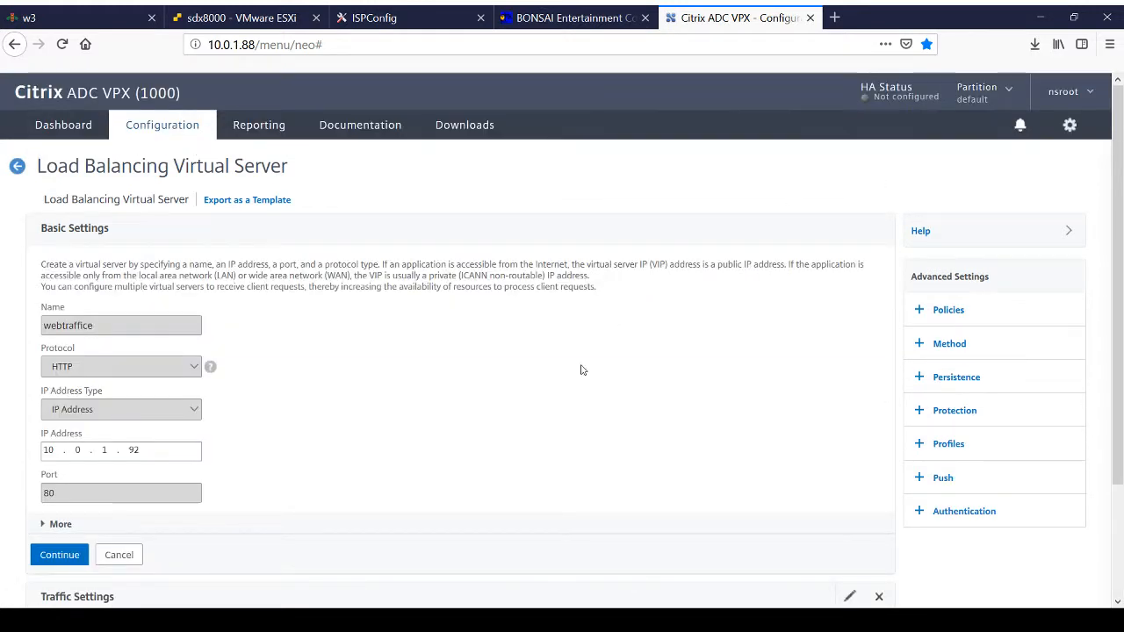
pyautogui.scroll(-3, 579, 369)
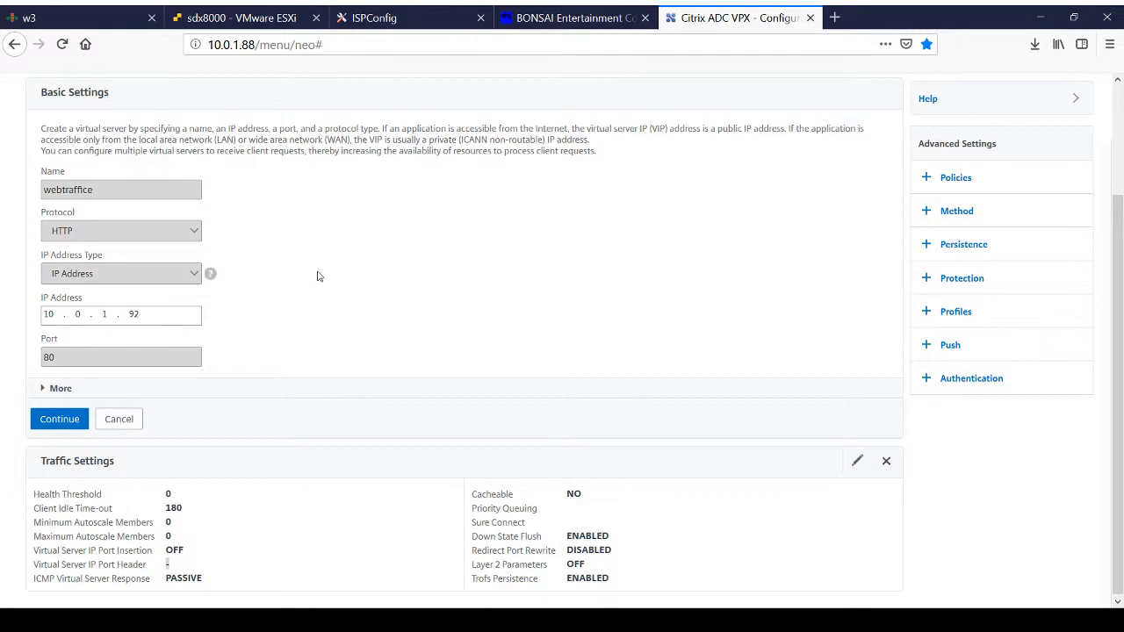
pyautogui.scroll(3, 319, 277)
pyautogui.scroll(-3, 319, 277)
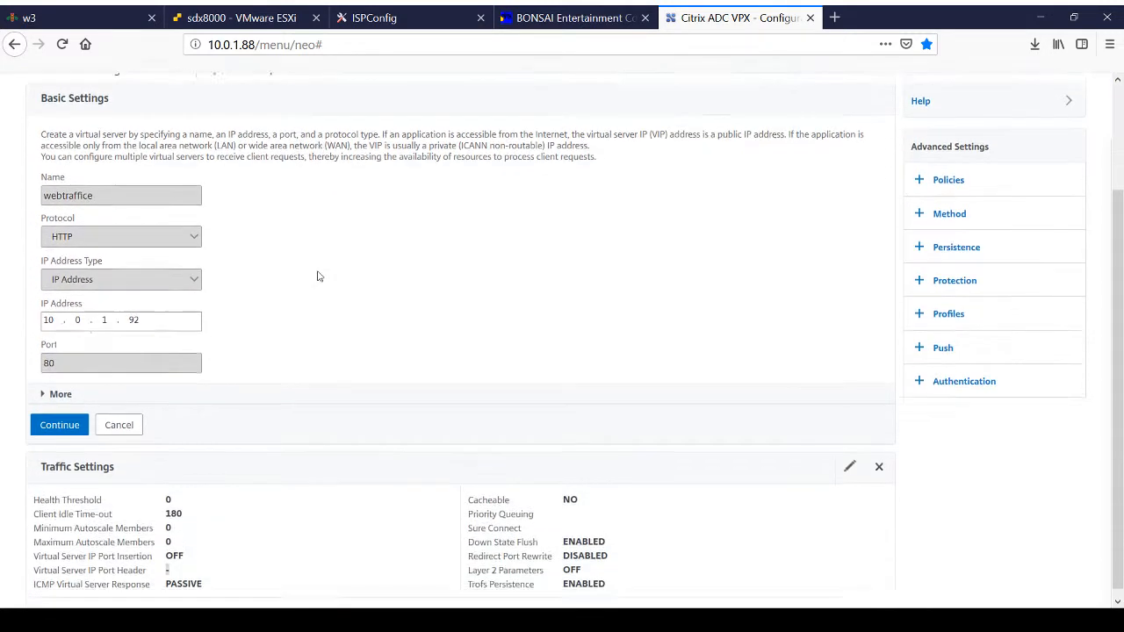
pyautogui.scroll(3, 318, 277)
pyautogui.scroll(-3, 319, 276)
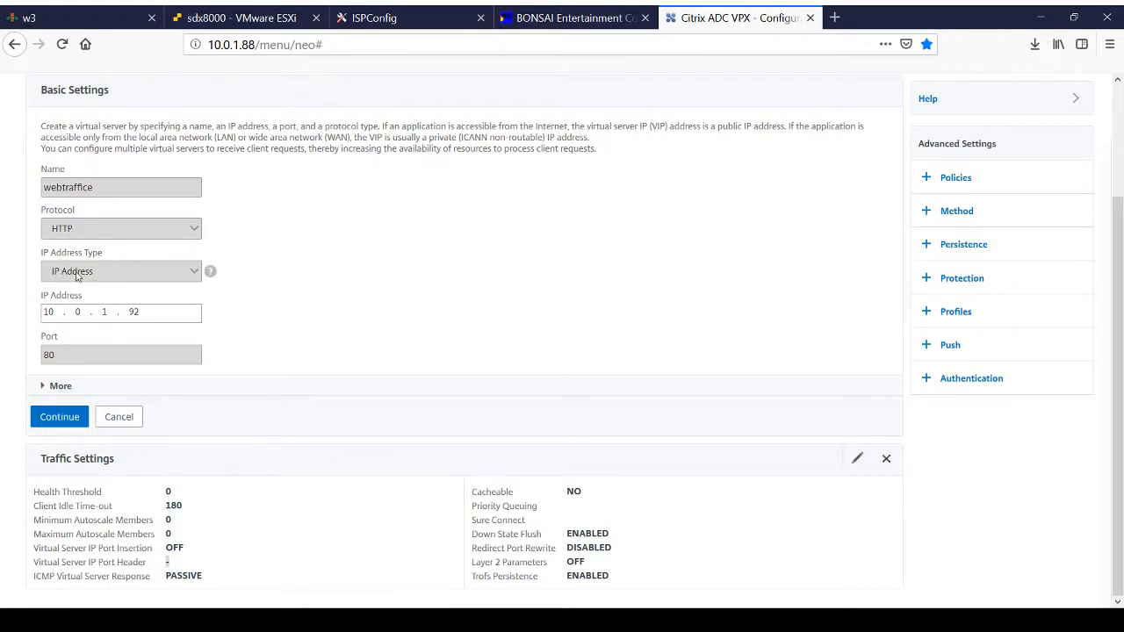
pyautogui.click(121, 418)
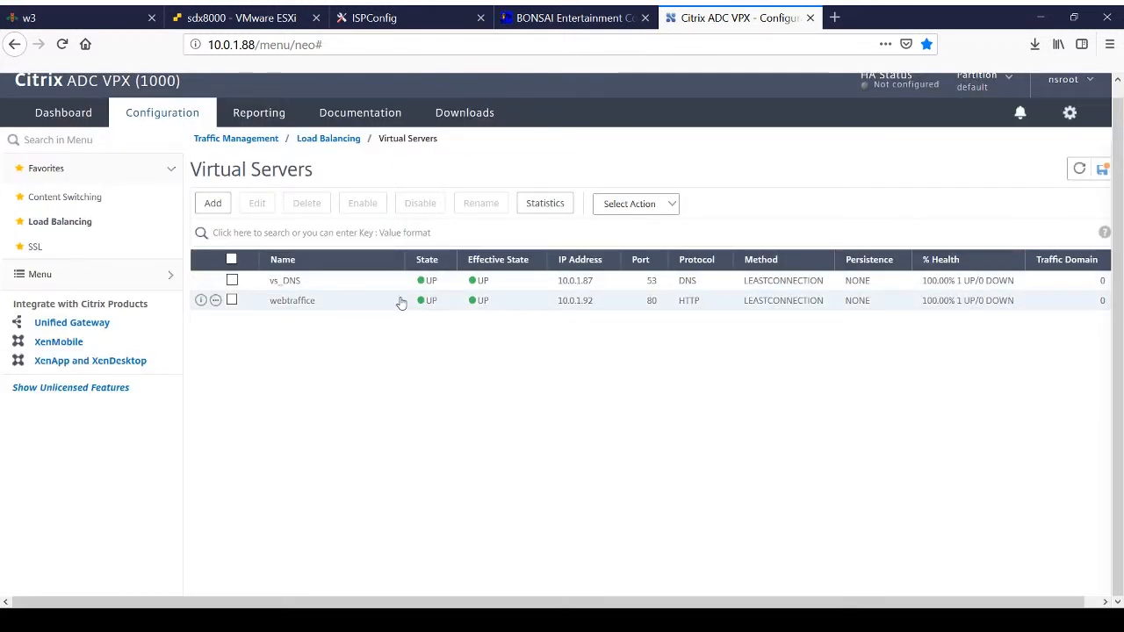
# Step: Display the list of content switching virtual servers
pyautogui.click(79, 201)
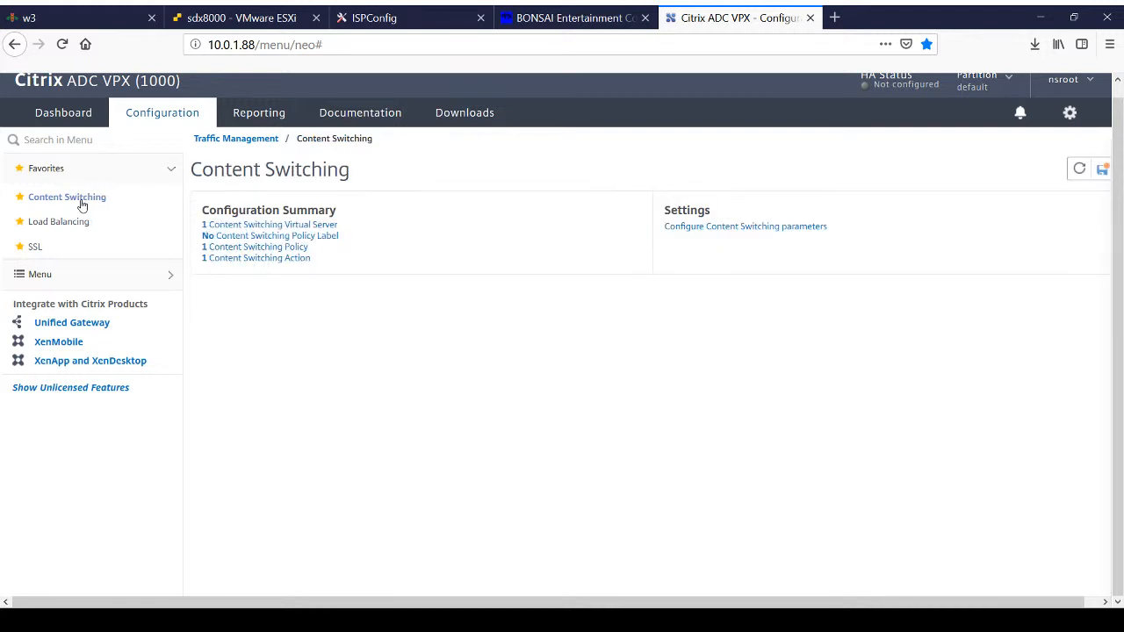
pyautogui.click(284, 224)
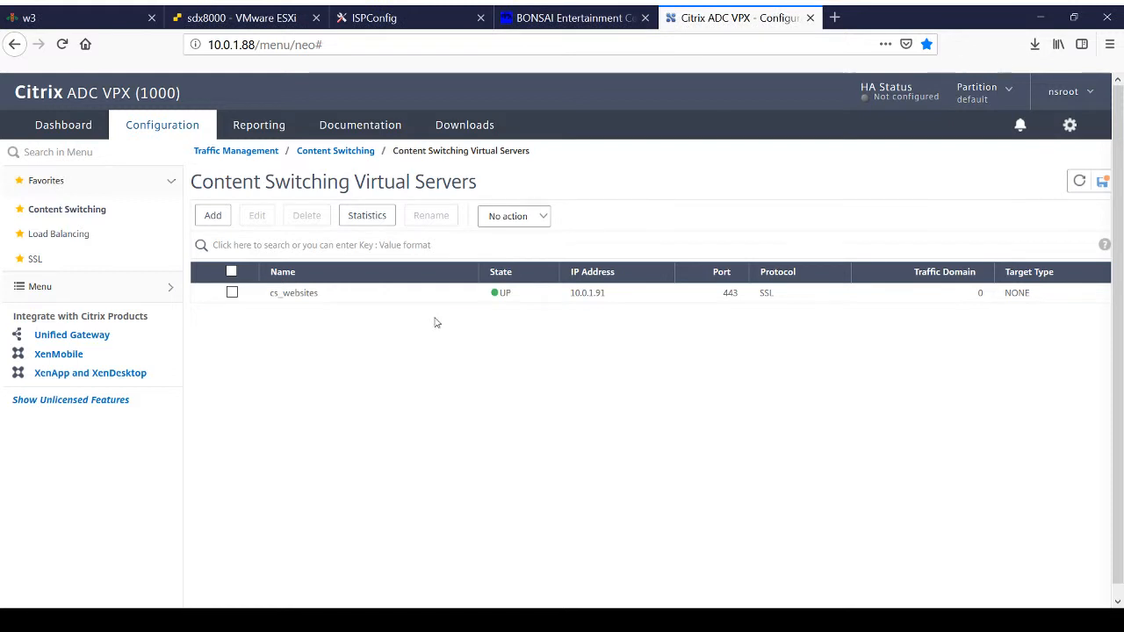
# Step: Look over the locally hosted bonsaiec.com site and load obfuscate.com over HTTPS in a new browser tab
pyautogui.click(556, 19)
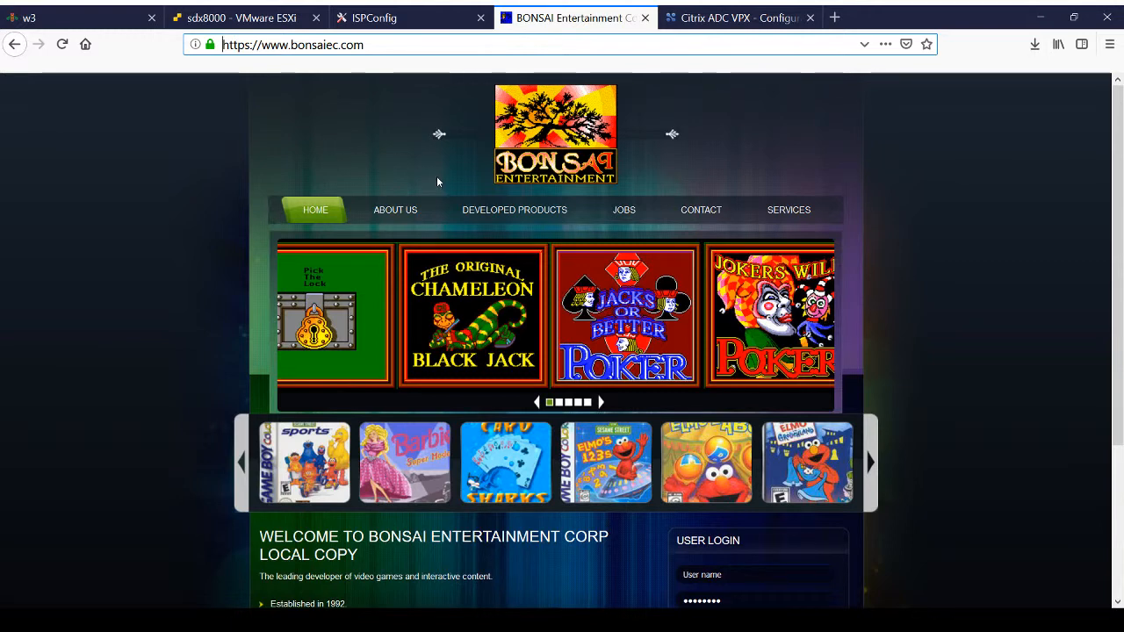
pyautogui.scroll(-3, 404, 355)
pyautogui.scroll(3, 404, 355)
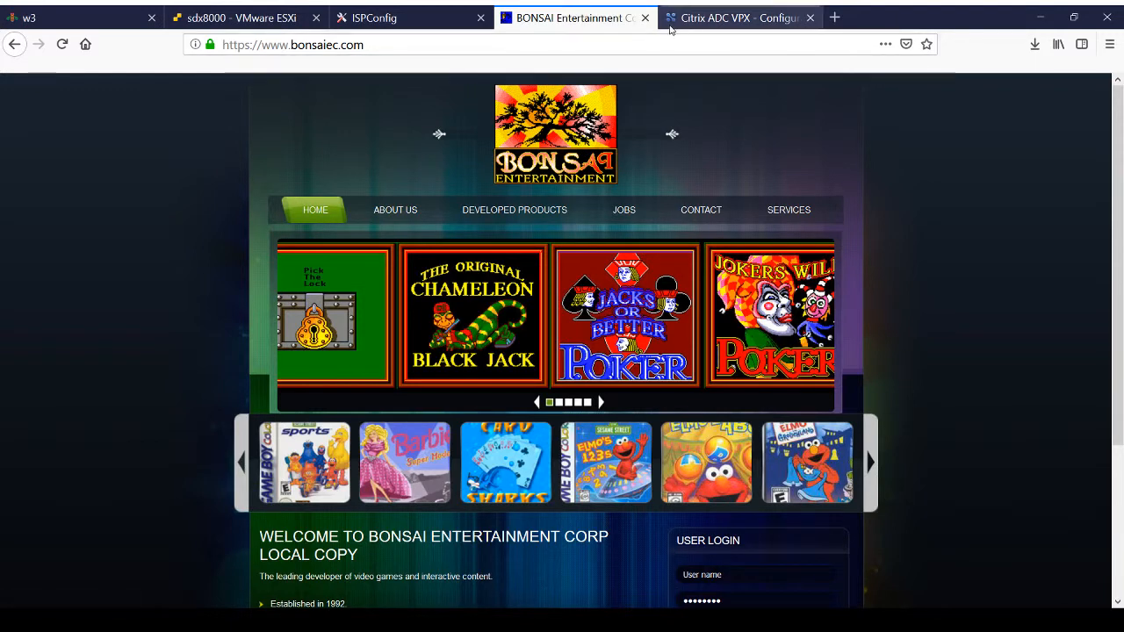
pyautogui.click(834, 17)
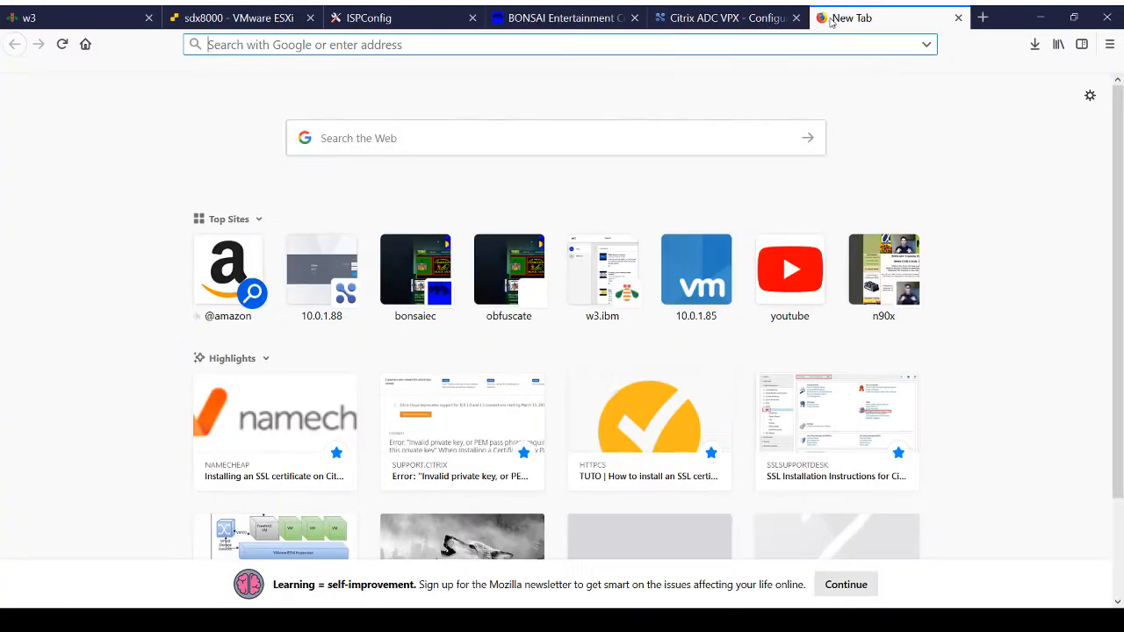
pyautogui.click(519, 293)
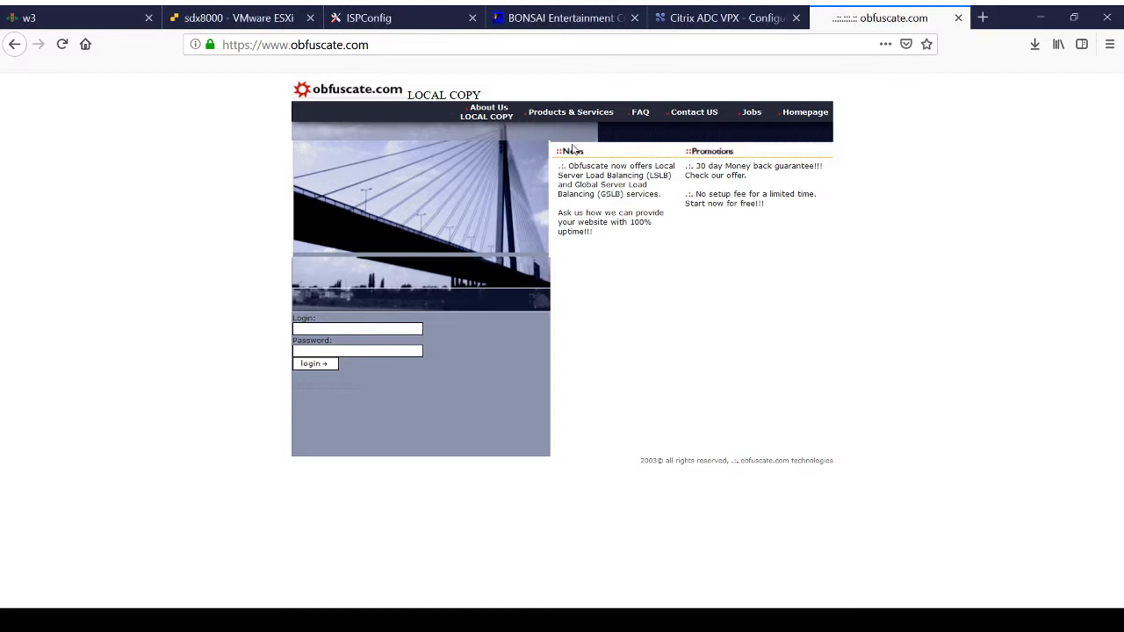
# Step: Review the load balancing Servers list in Citrix ADC and compare it with the ISPConfig website list and the obfuscate.com page
pyautogui.click(705, 26)
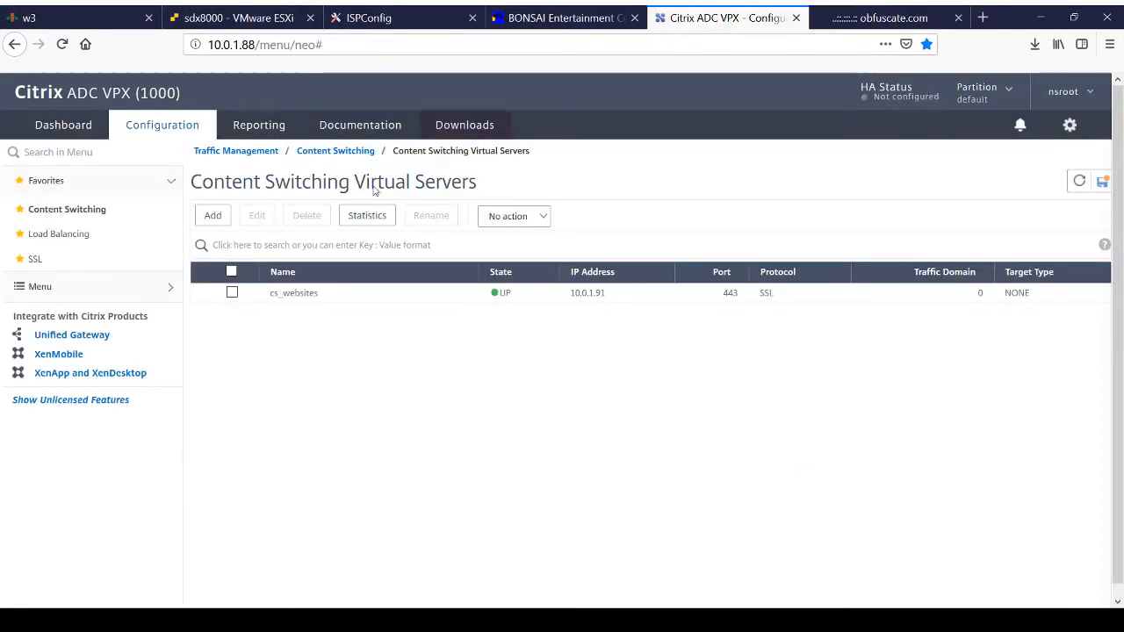
pyautogui.click(57, 235)
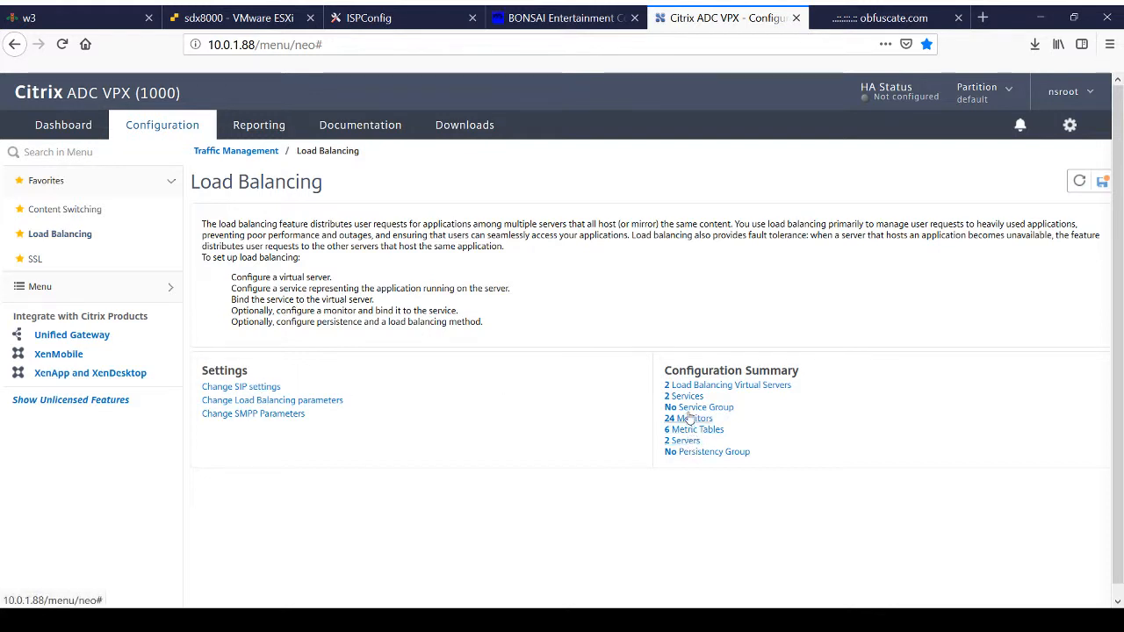
pyautogui.click(685, 440)
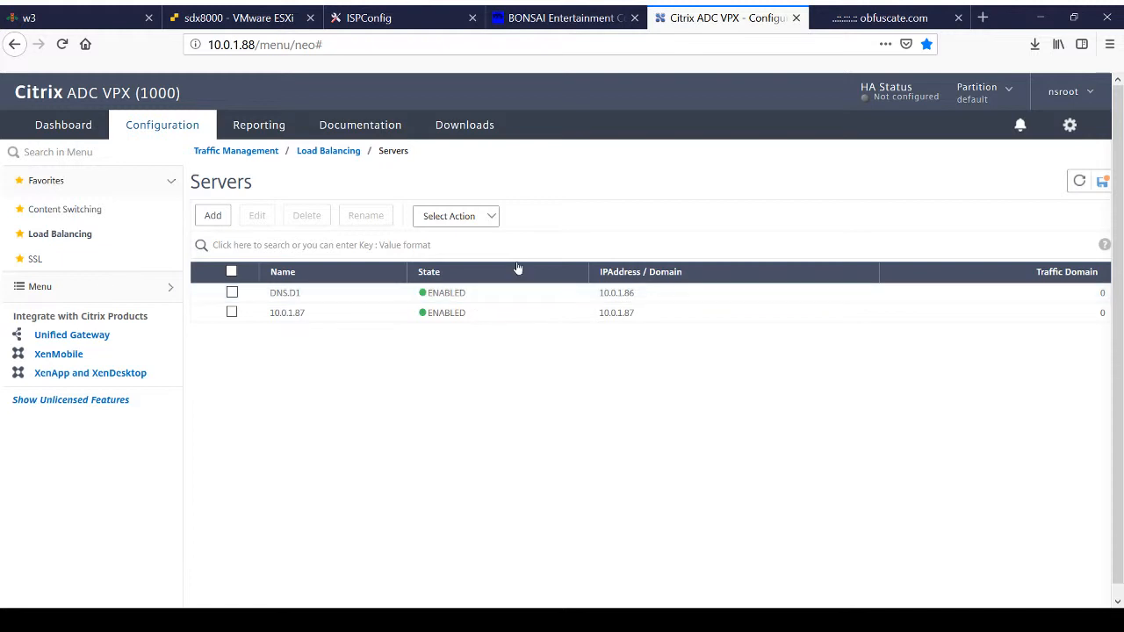
pyautogui.click(378, 18)
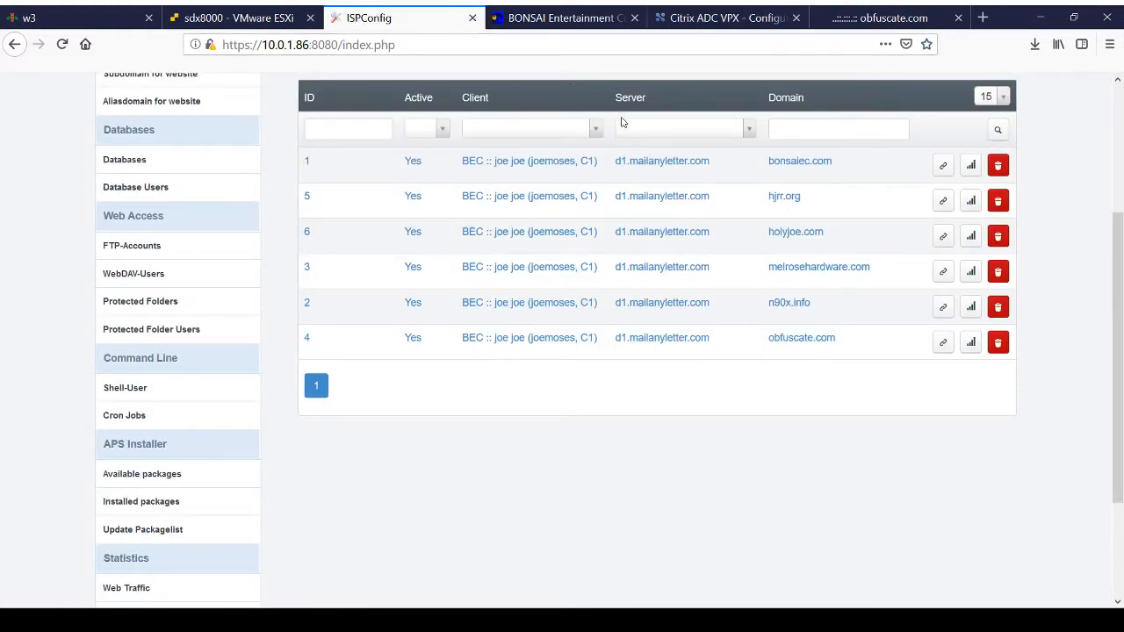
pyautogui.click(840, 26)
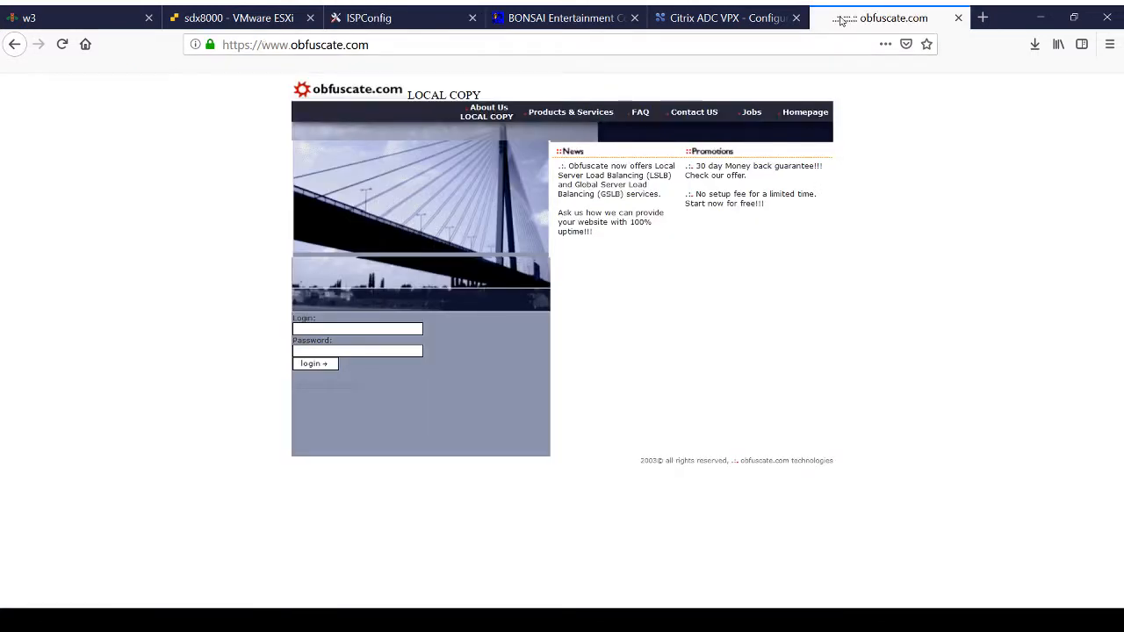
# Step: Switch back to Citrix ADC and examine the load balancing Services list, including the IP address and port of SSLhosting
pyautogui.click(730, 25)
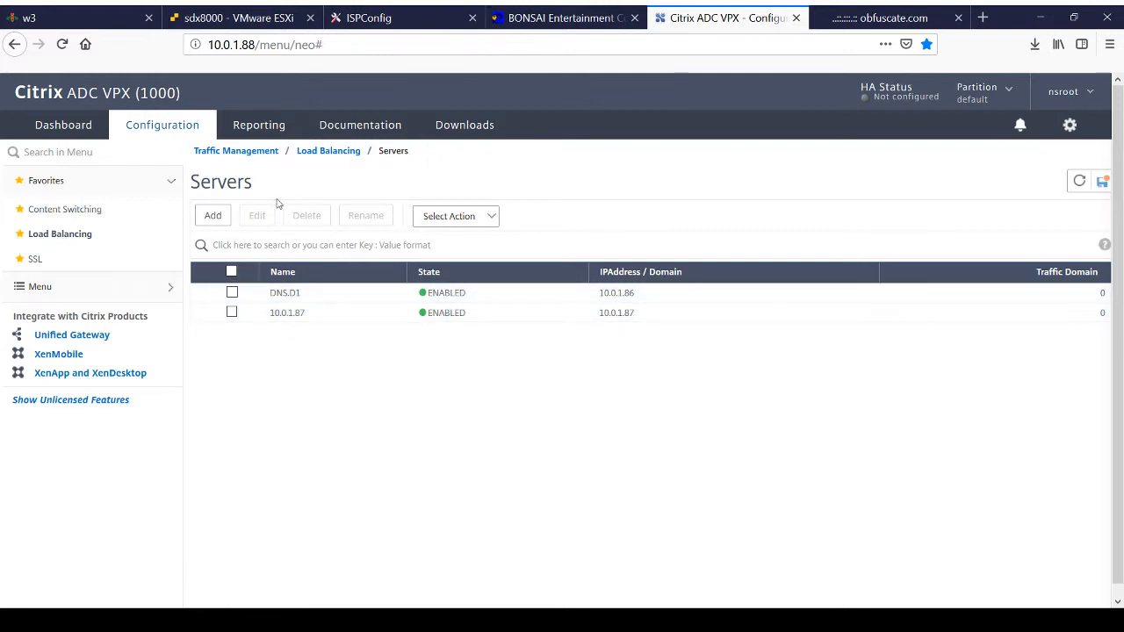
pyautogui.click(343, 153)
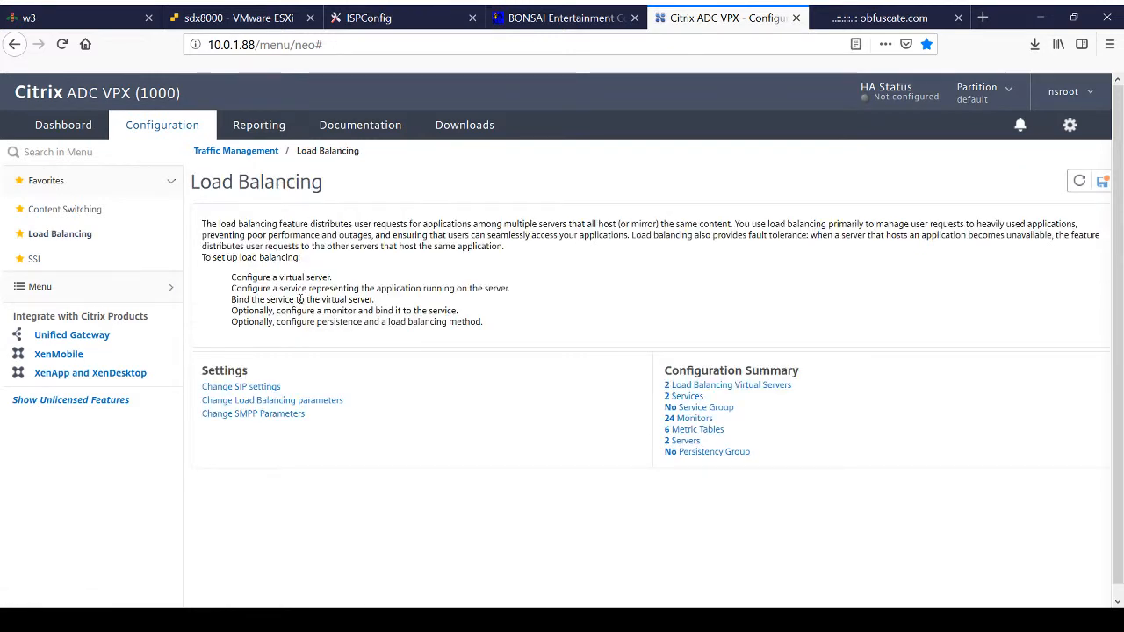
pyautogui.click(685, 397)
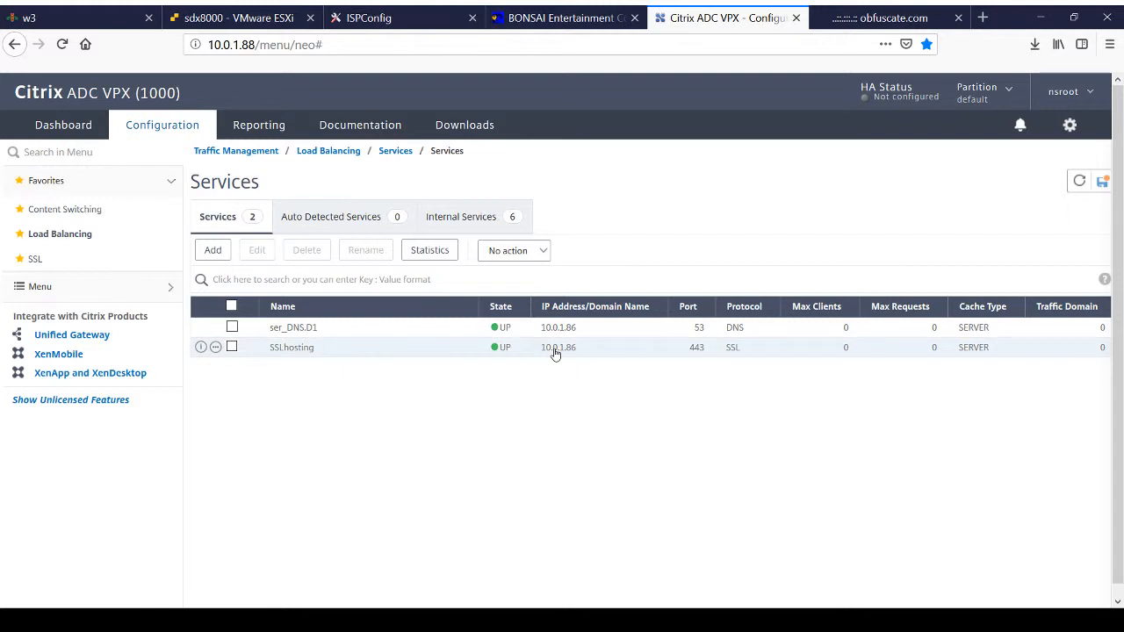
# Step: Reopen the content switching virtual server list, view the cs_websites configuration and return to the list
pyautogui.click(62, 211)
pyautogui.click(291, 238)
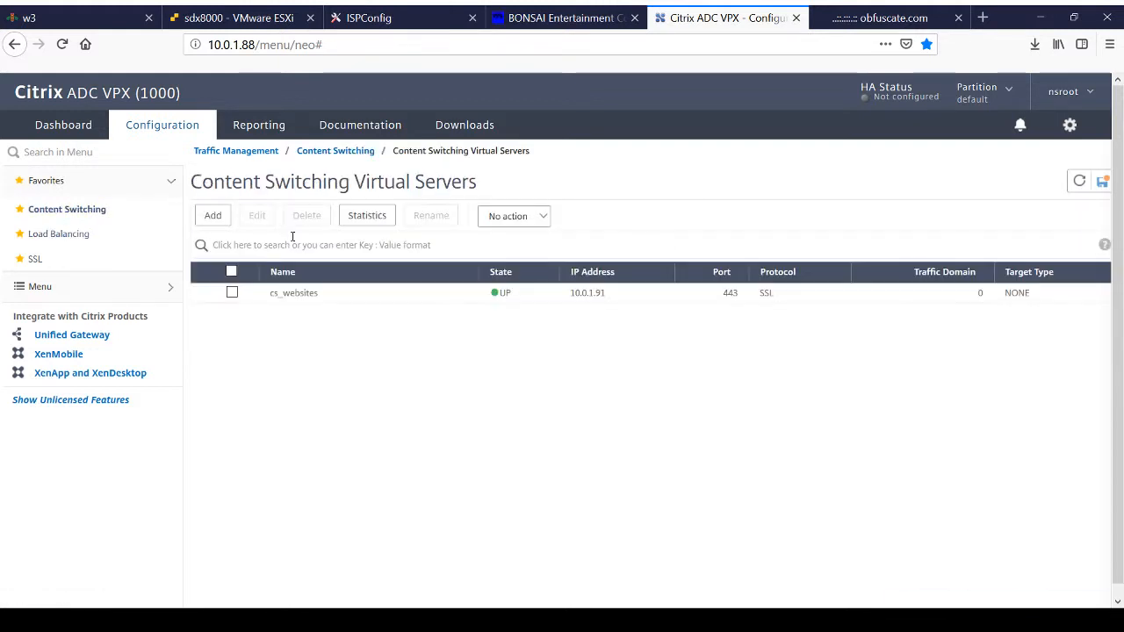
pyautogui.doubleClick(433, 293)
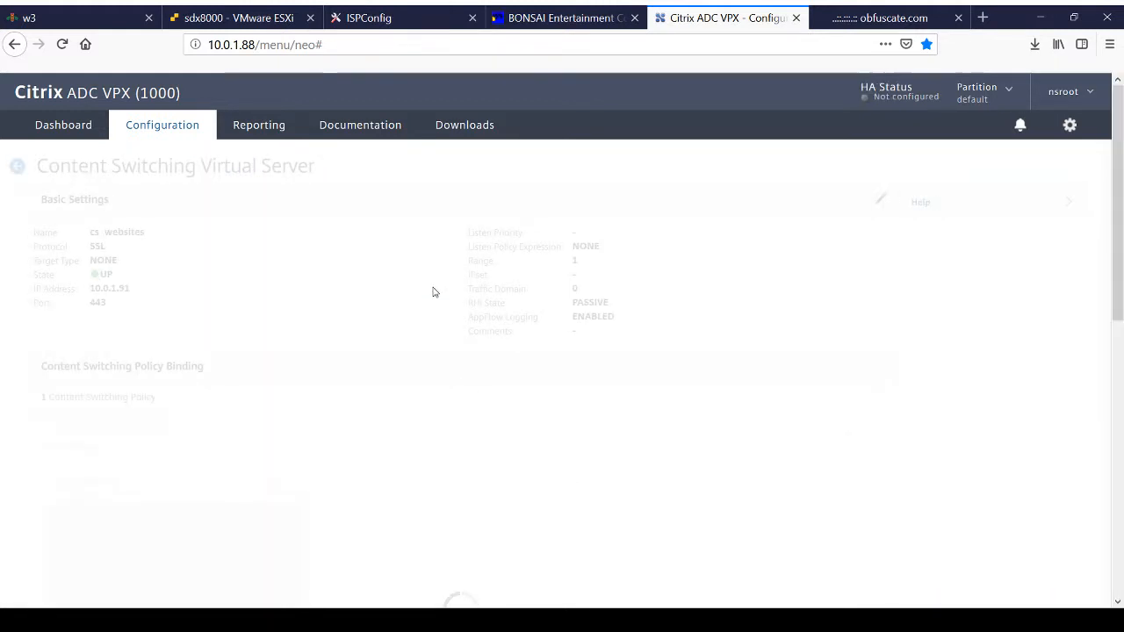
pyautogui.click(17, 166)
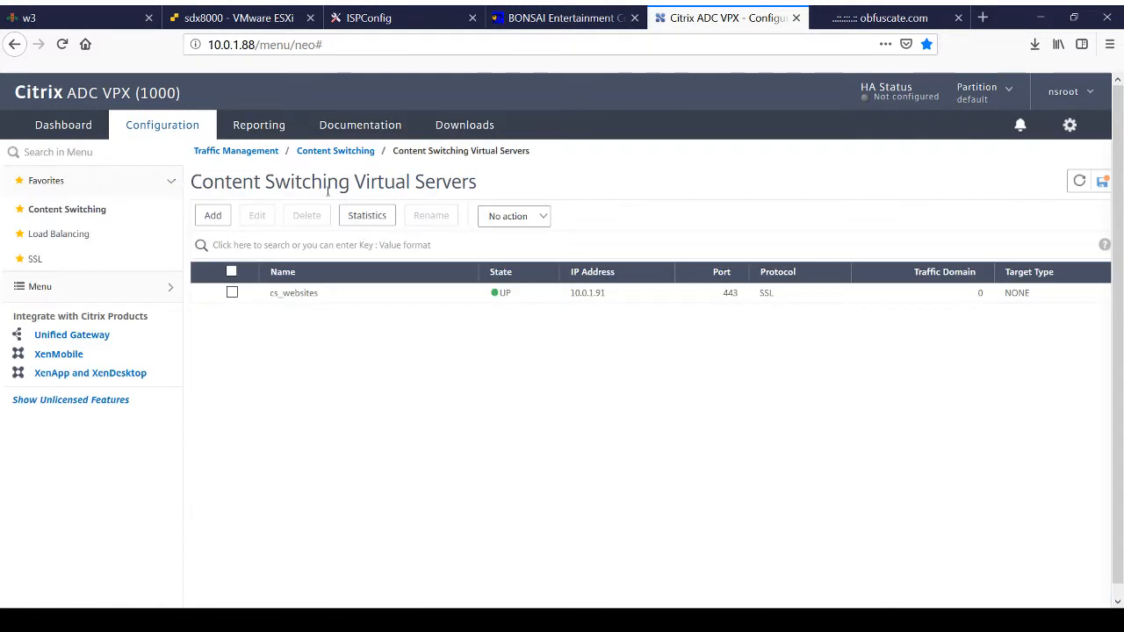
pyautogui.doubleClick(305, 295)
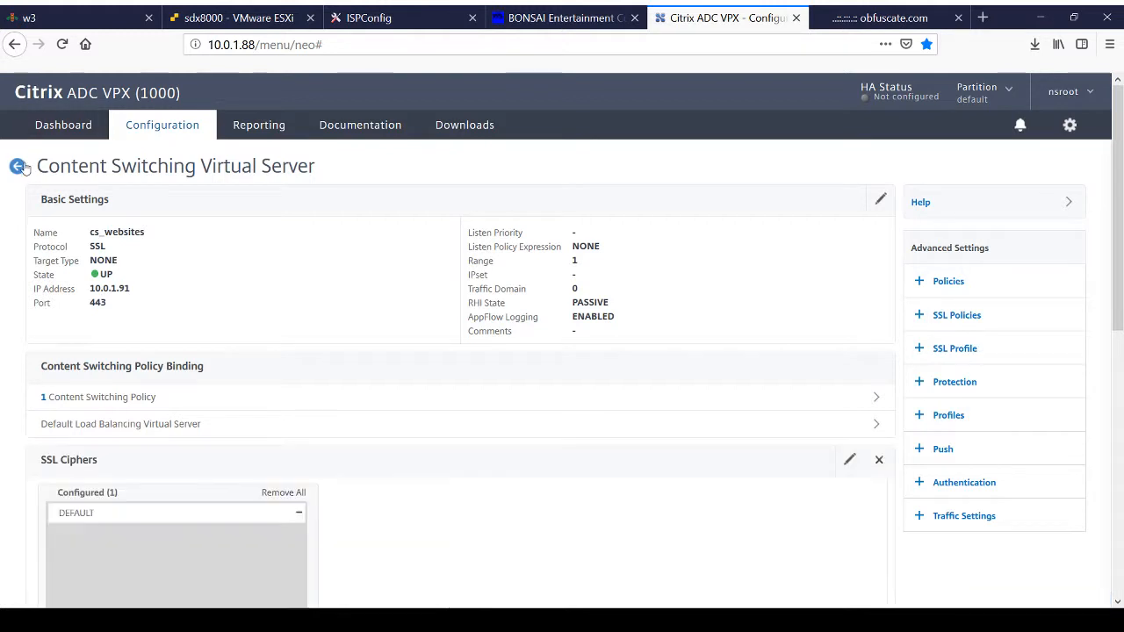
pyautogui.click(16, 166)
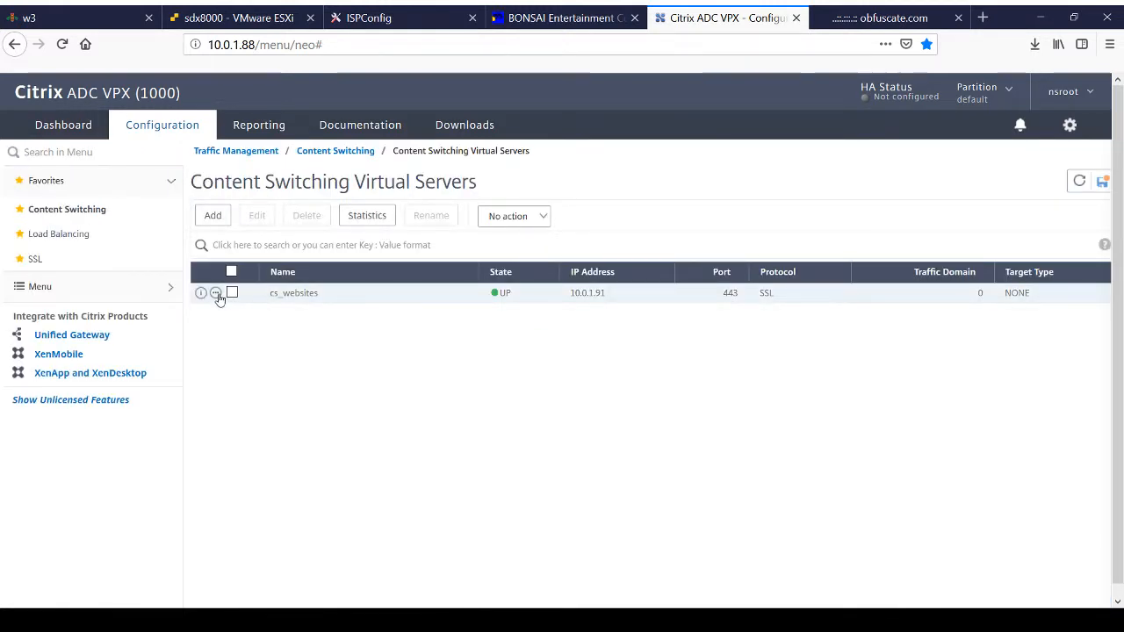
# Step: Show cs_websites in the Content Switching Visualizer and inspect the policies and services behind both webtraffice virtual server entries
pyautogui.click(216, 293)
pyautogui.click(238, 391)
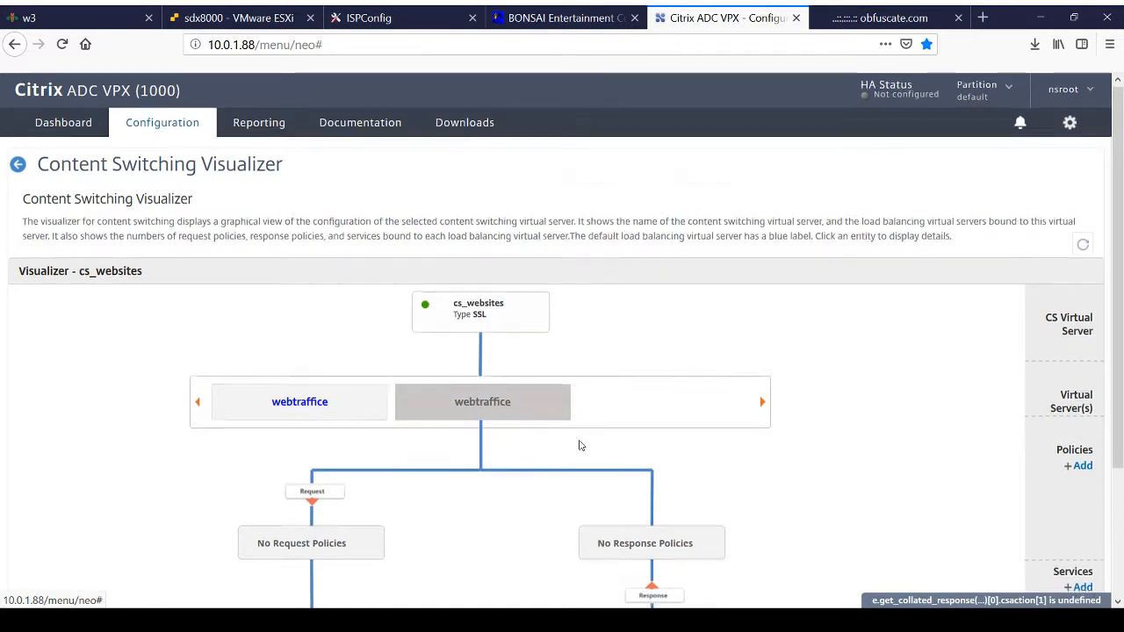
pyautogui.scroll(-3, 579, 445)
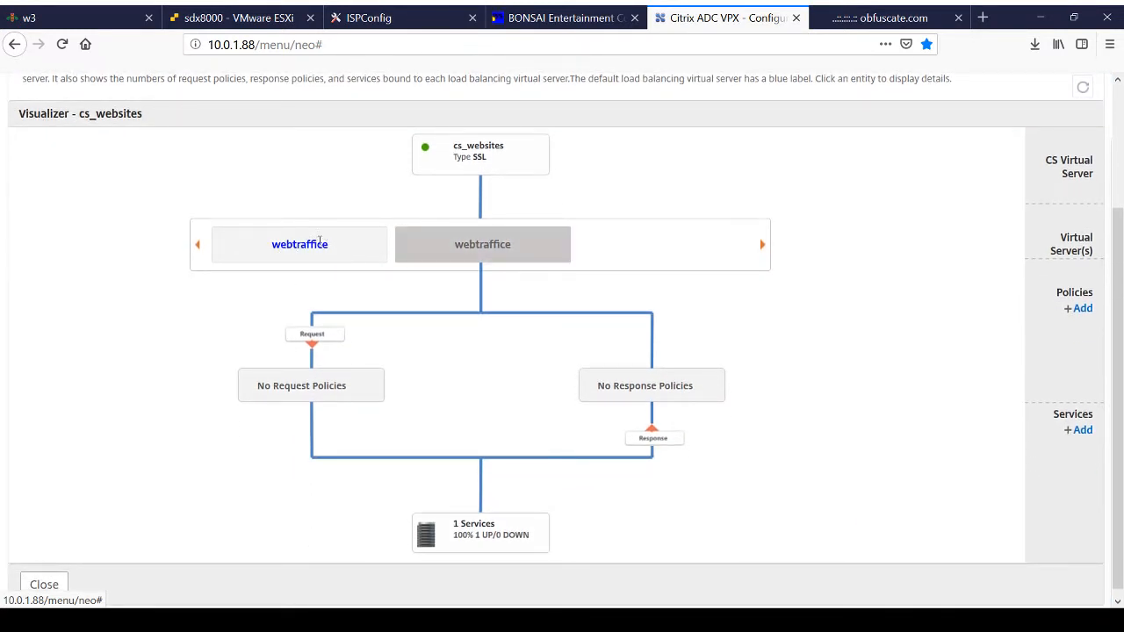
pyautogui.click(301, 246)
pyautogui.scroll(3, 351, 264)
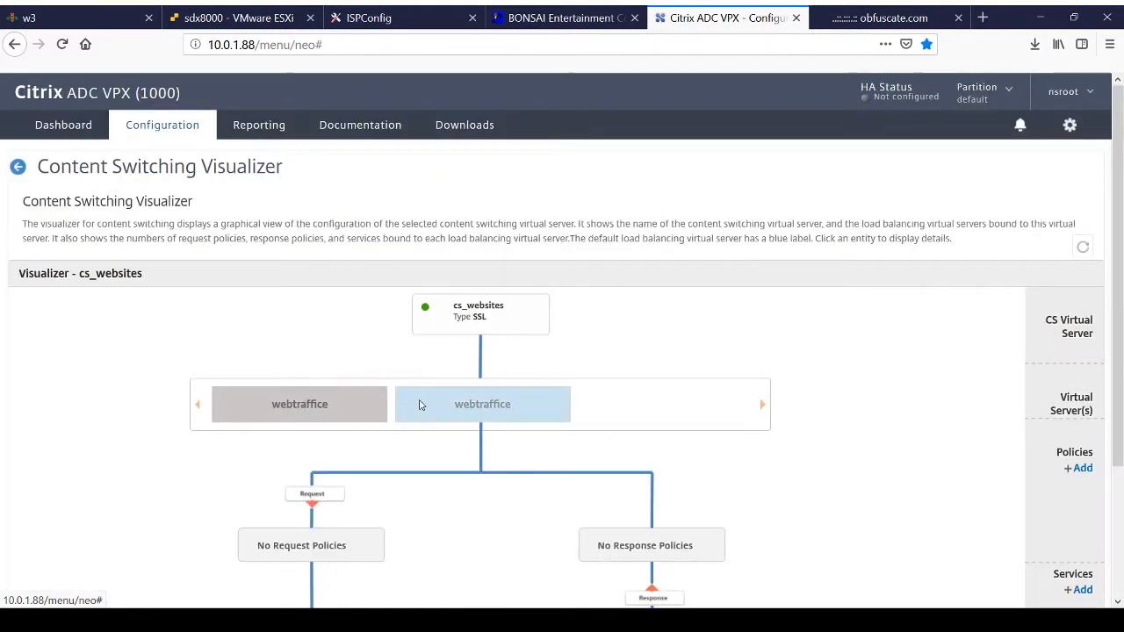
pyautogui.scroll(-3, 416, 403)
pyautogui.click(508, 234)
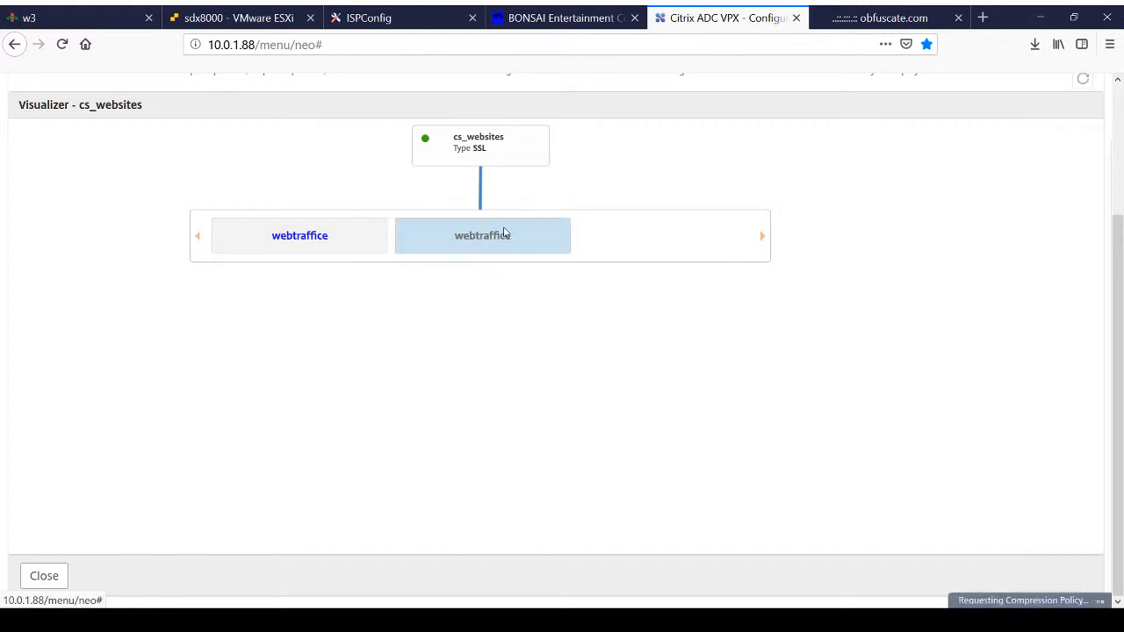
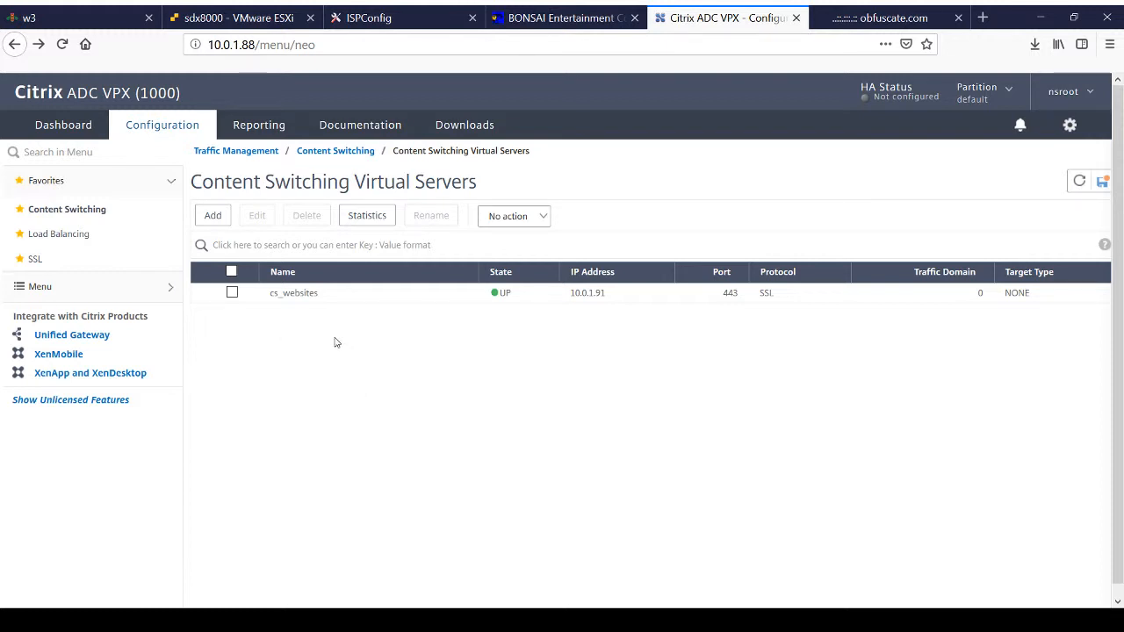
# Step: Switch from Citrix ADC to the bonsaiec.com page and view it, followed by the obfuscate.com page
pyautogui.moveTo(316, 302)
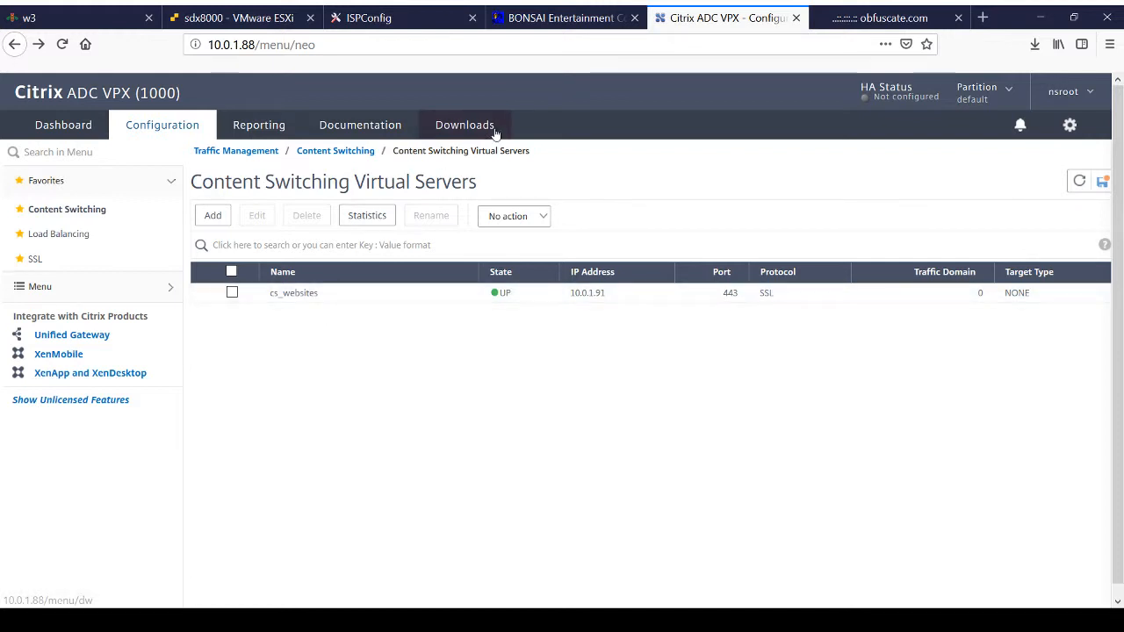
pyautogui.click(567, 19)
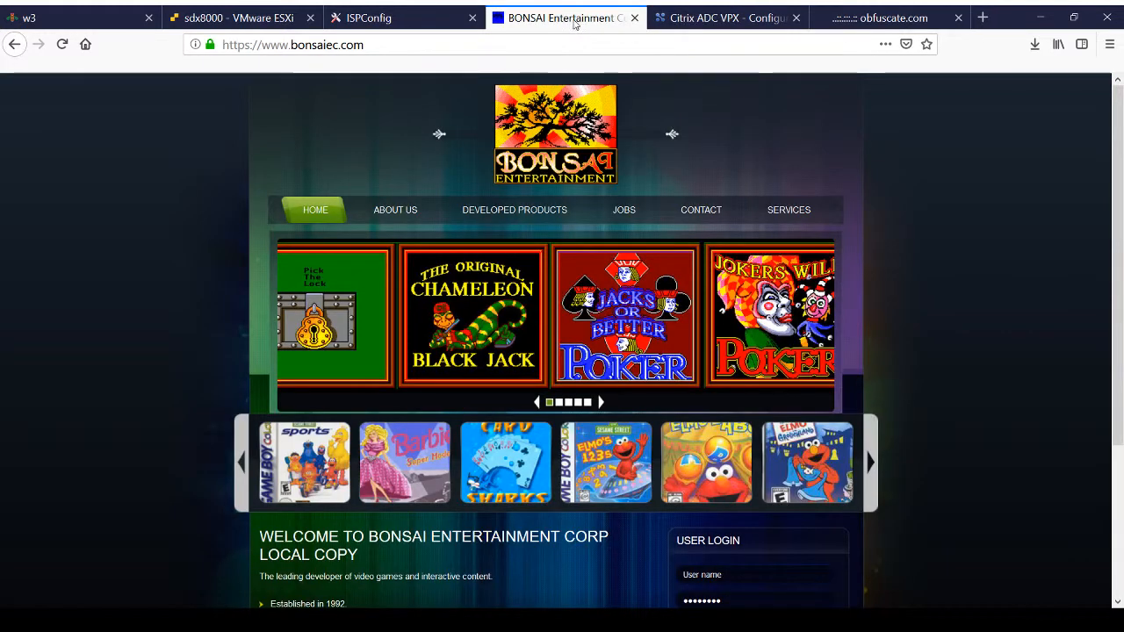
pyautogui.click(848, 20)
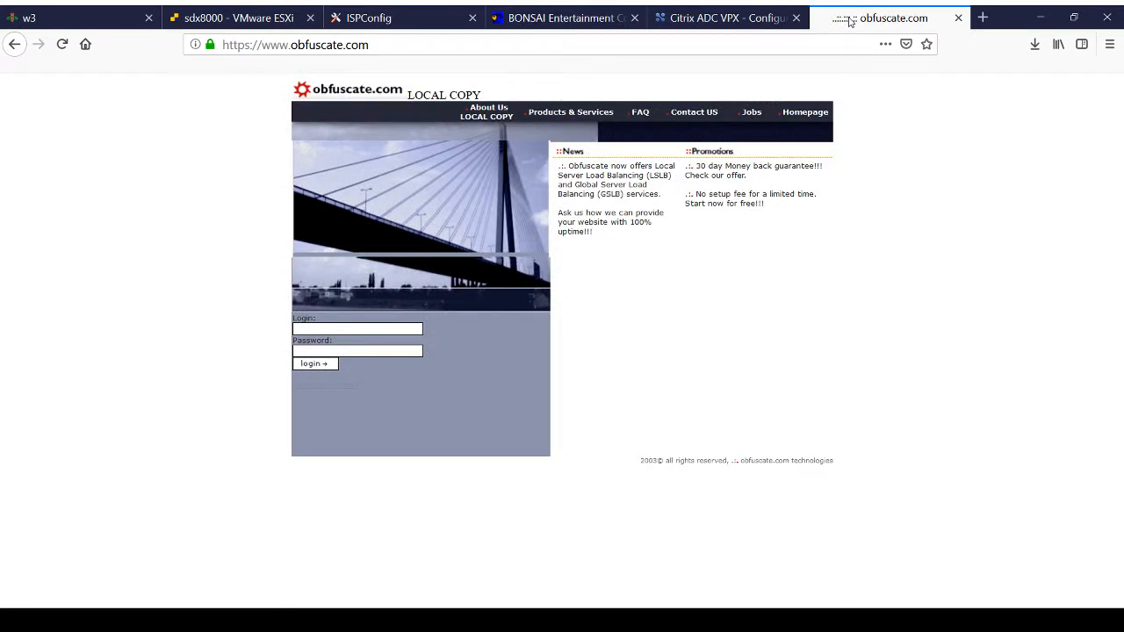
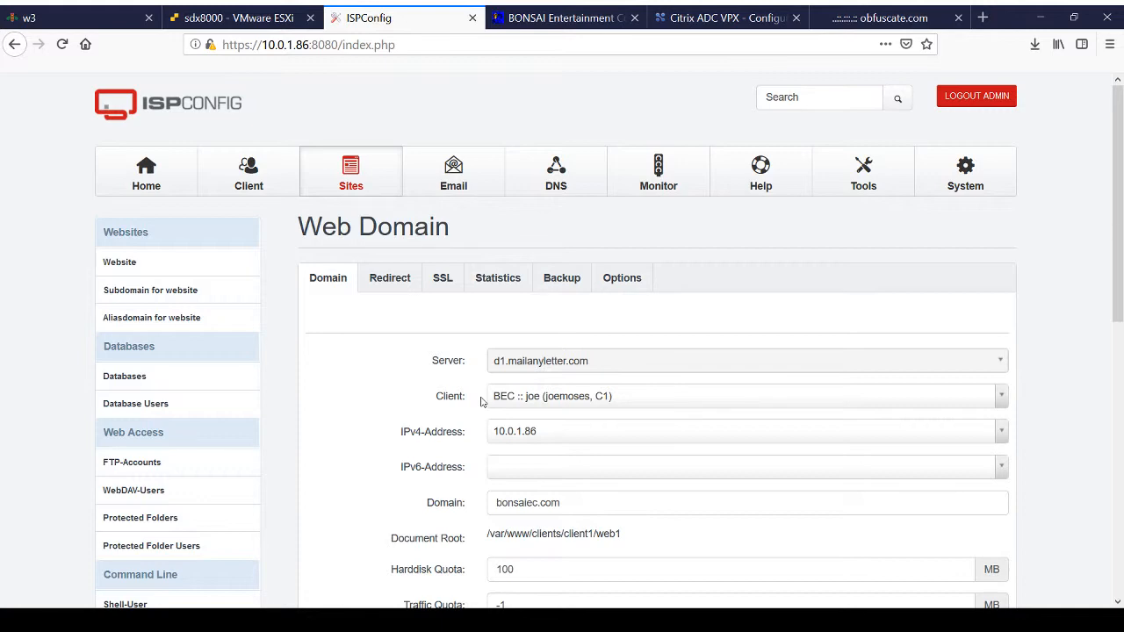
# Step: Review the bonsaiec.com web domain settings in ISPConfig, from server and IPv4 address to the SSL and PHP options
pyautogui.scroll(-3, 408, 458)
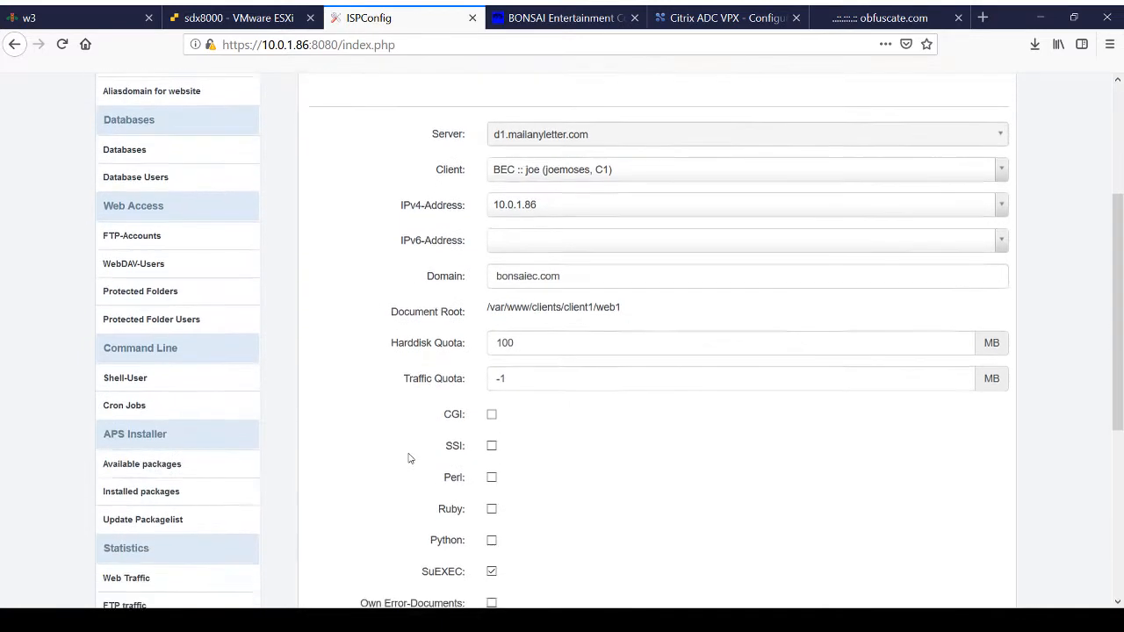
pyautogui.scroll(-3, 408, 458)
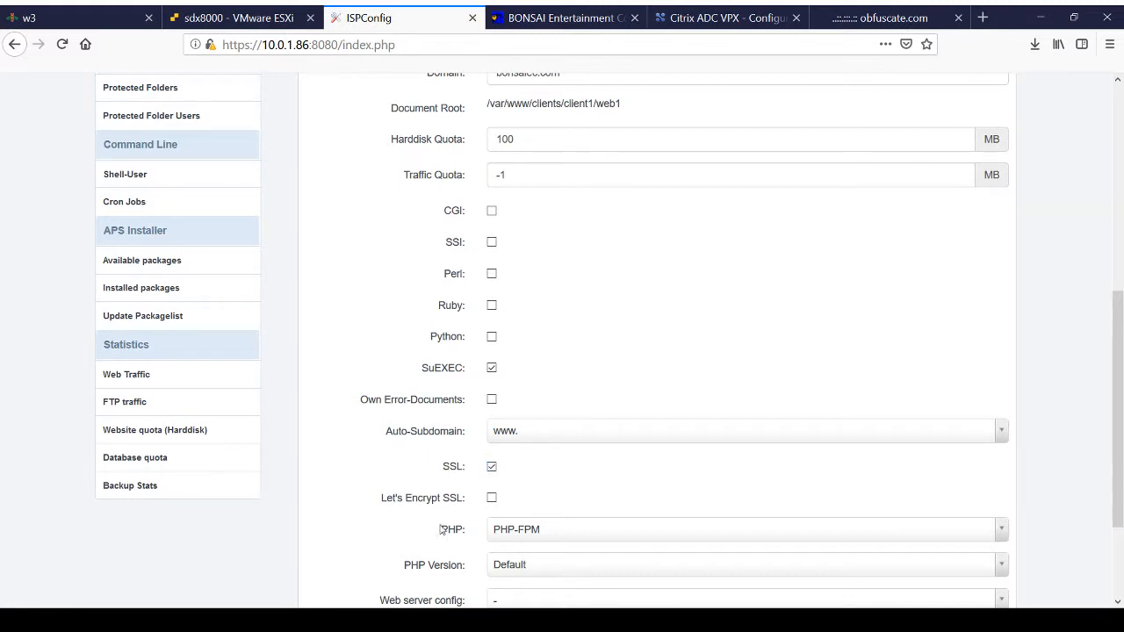
pyautogui.scroll(-1, 518, 500)
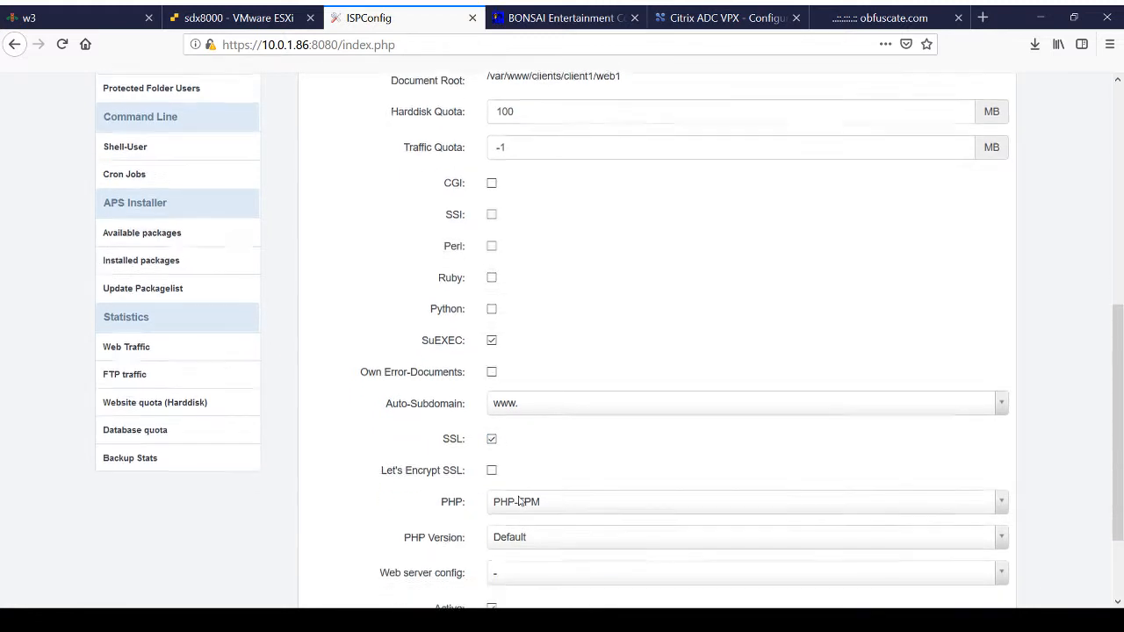
pyautogui.scroll(-2, 518, 500)
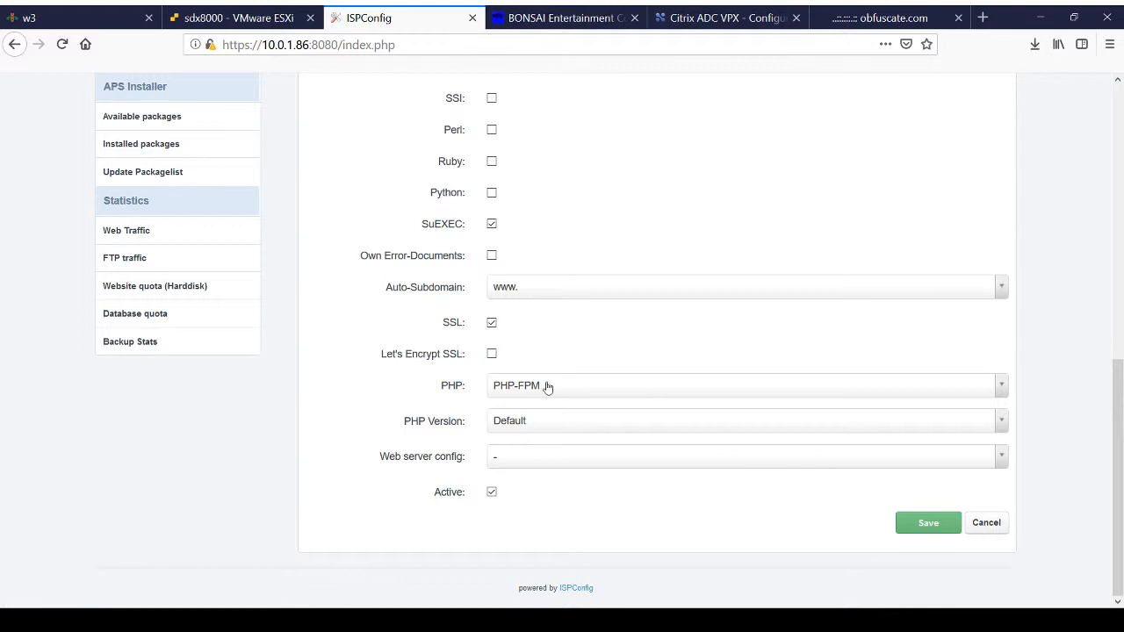
pyautogui.scroll(7, 503, 207)
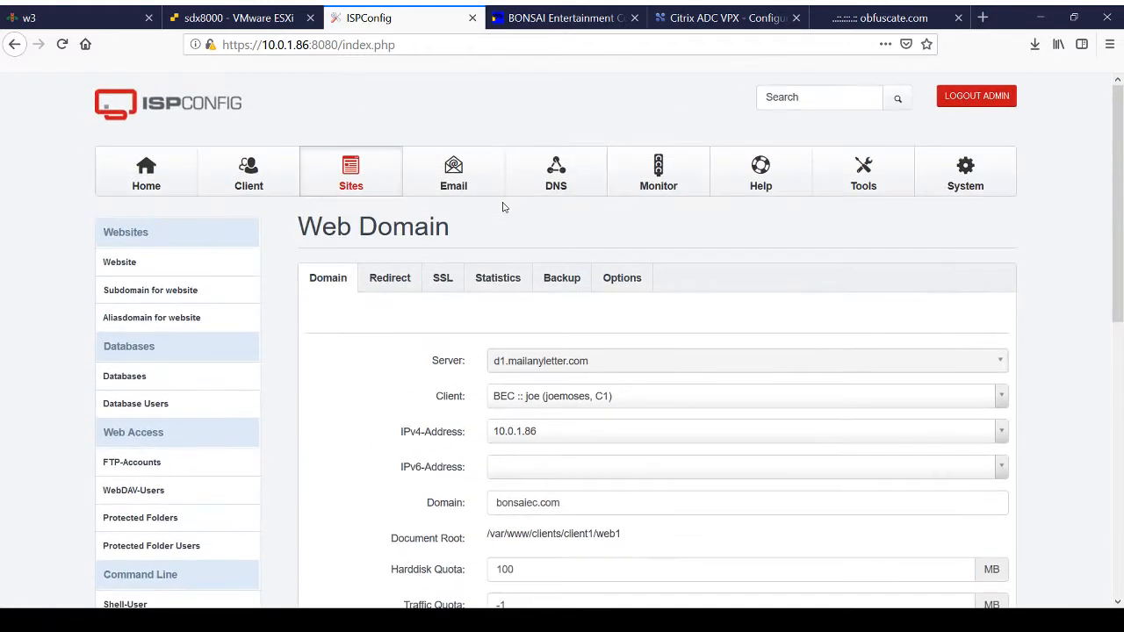
pyautogui.scroll(-5, 503, 207)
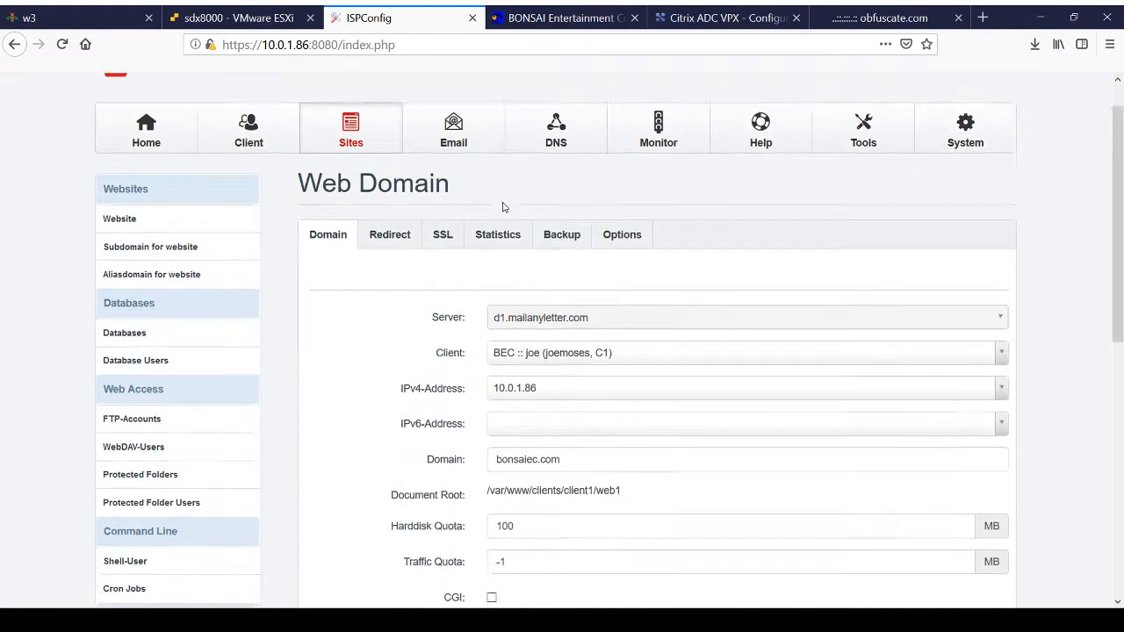
pyautogui.scroll(1, 503, 207)
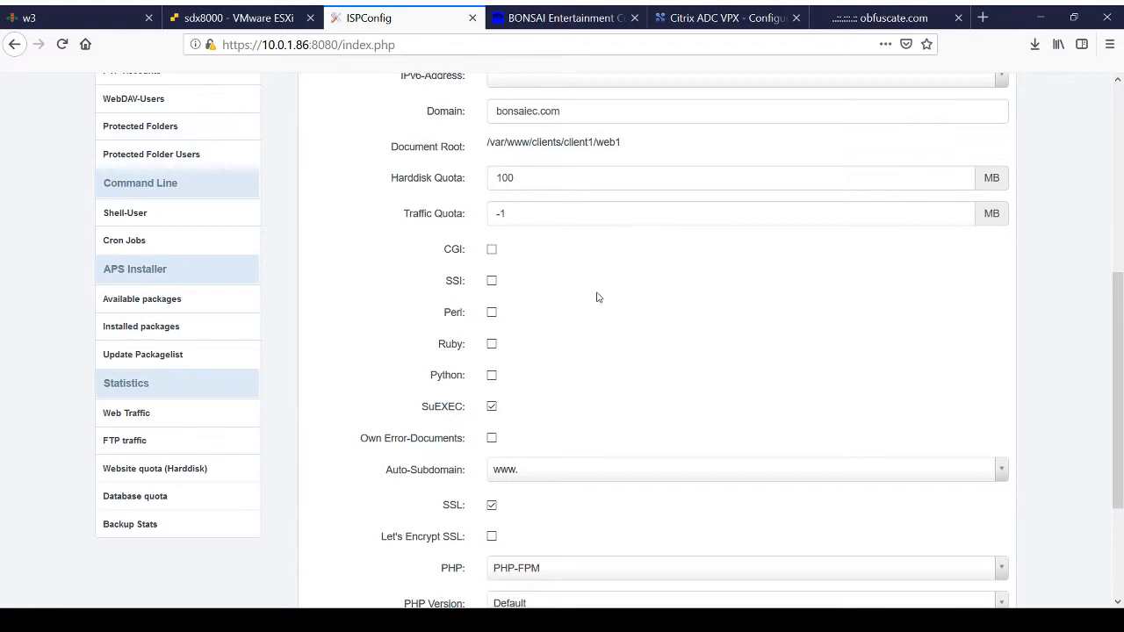
pyautogui.scroll(3, 596, 297)
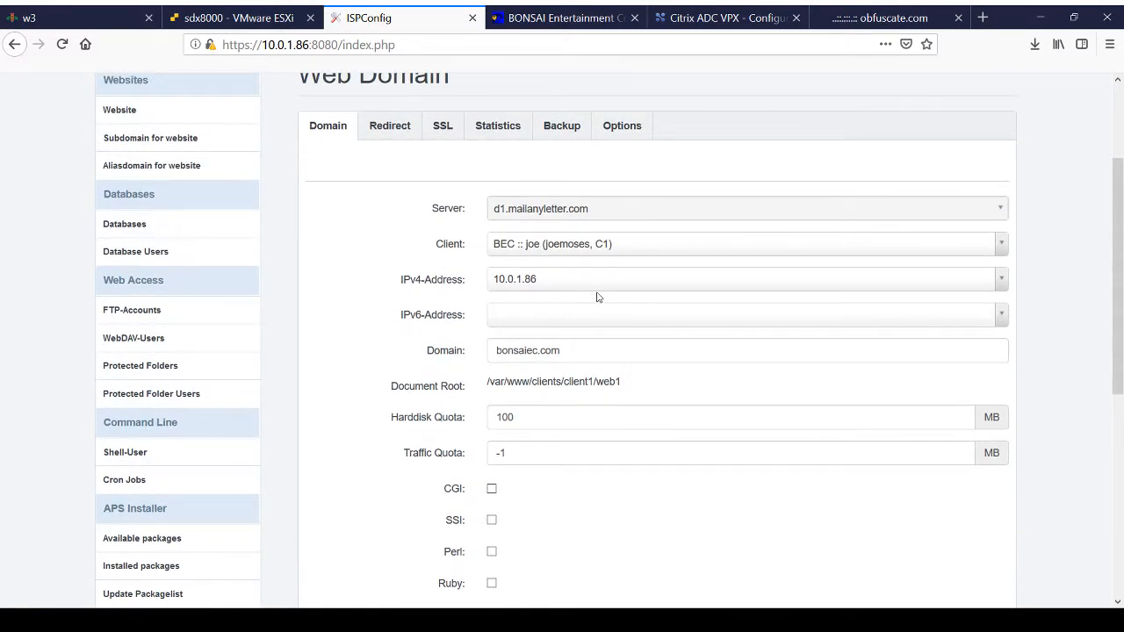
pyautogui.scroll(2, 597, 297)
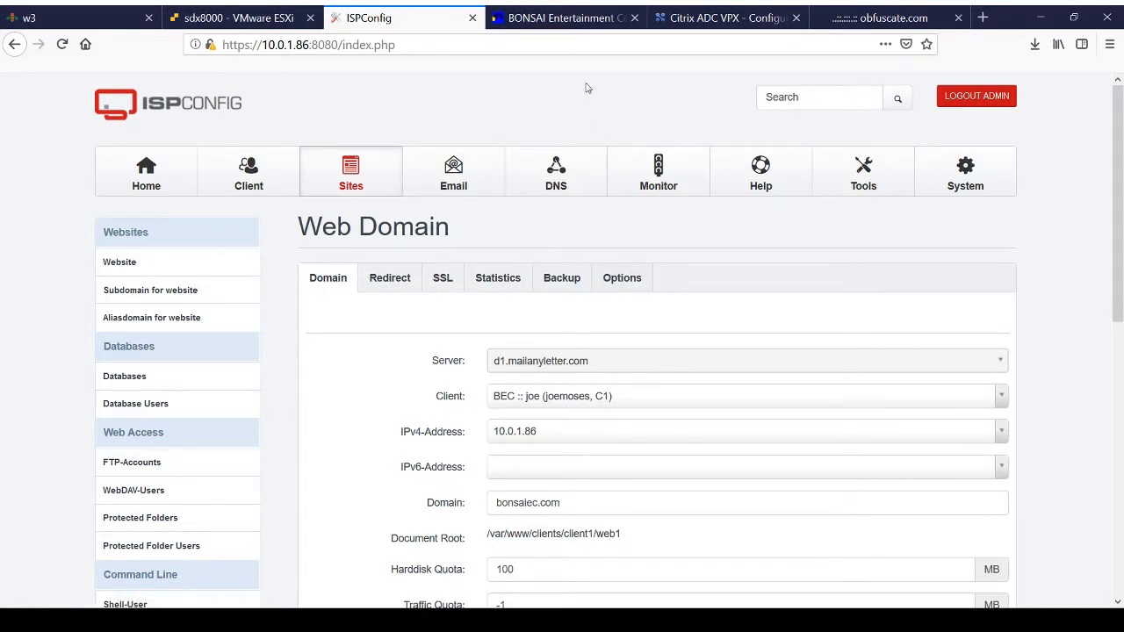
# Step: Move the bonsaiec.com browser tab behind the Citrix ADC one, and bring Citrix ADC to the front
pyautogui.click(581, 20)
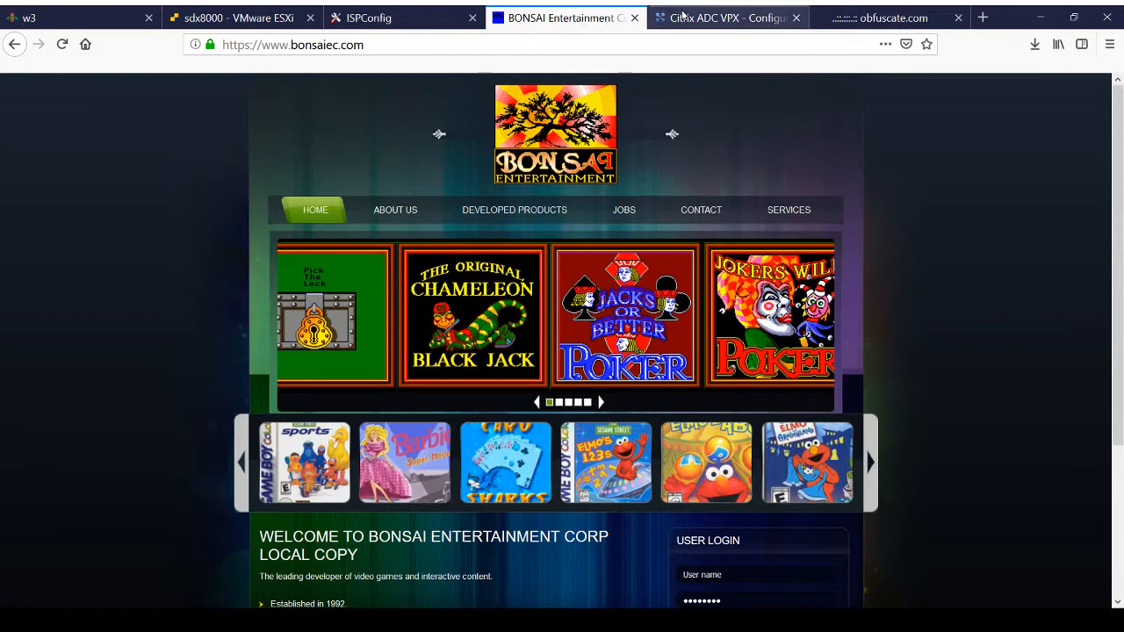
pyautogui.moveTo(582, 14); pyautogui.dragTo(734, 10)
pyautogui.click(562, 17)
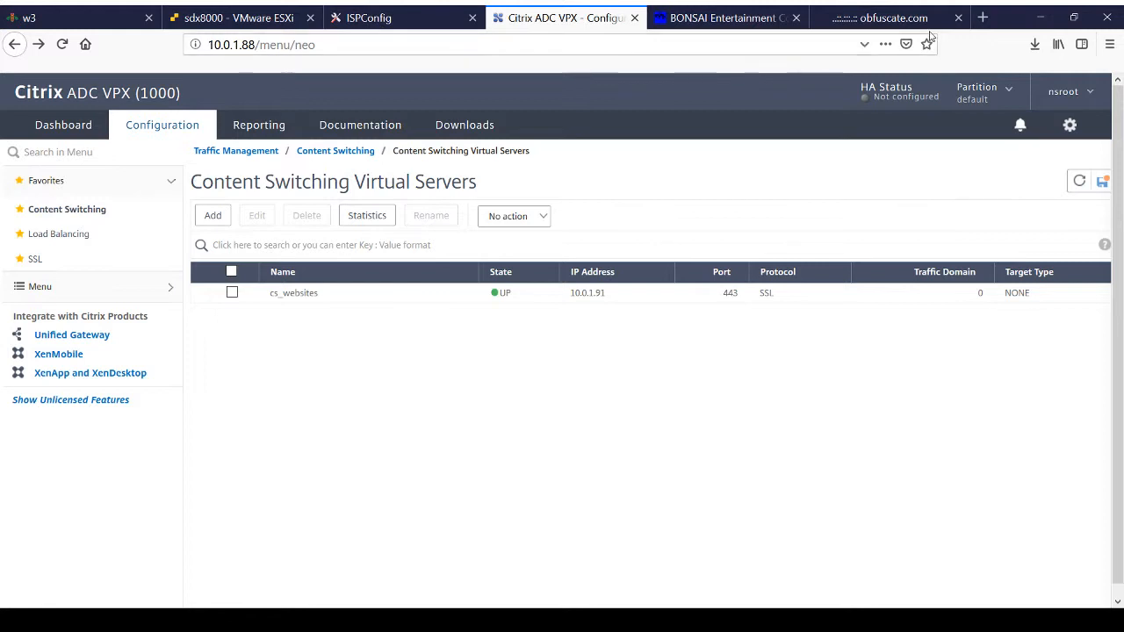
# Step: Open the n90x site from the top sites in a new browser tab and retry loading it
pyautogui.click(982, 17)
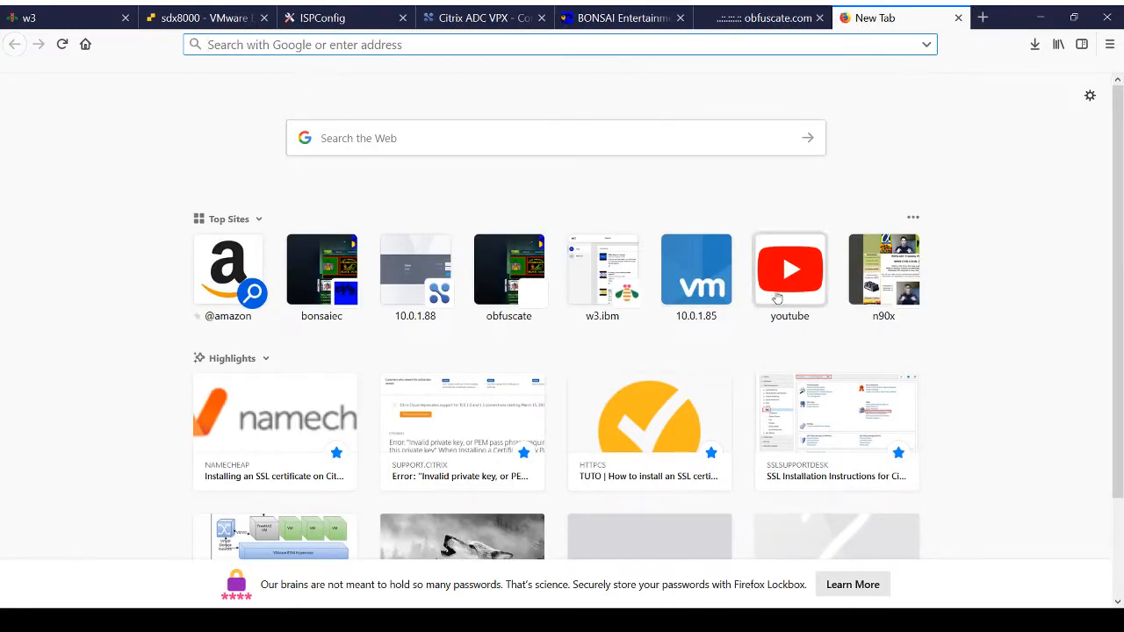
pyautogui.click(909, 268)
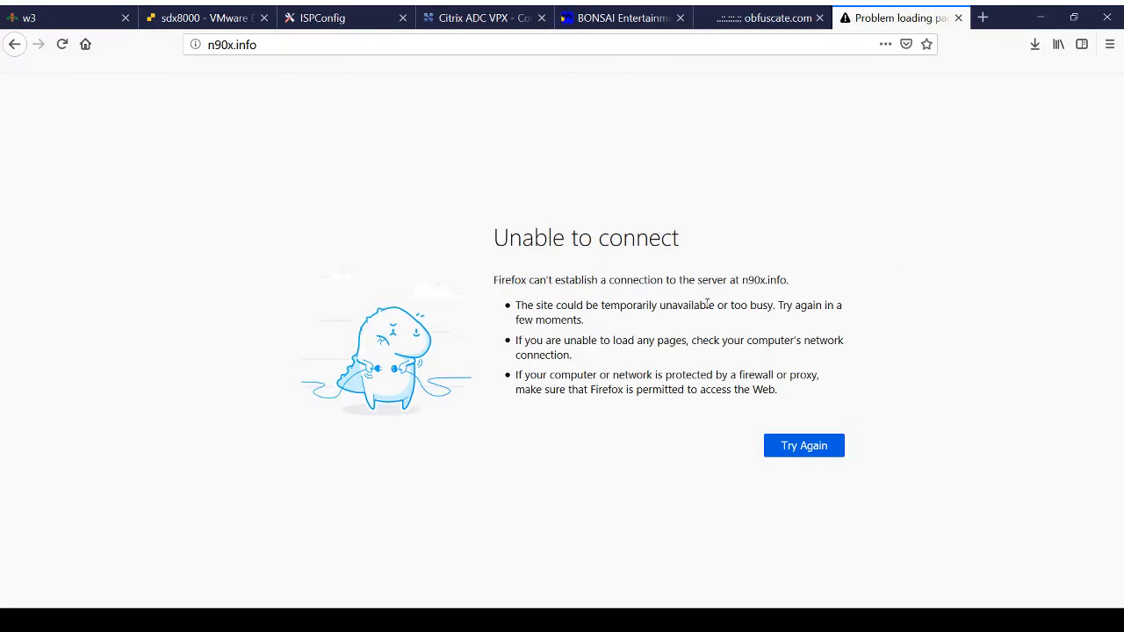
pyautogui.click(794, 446)
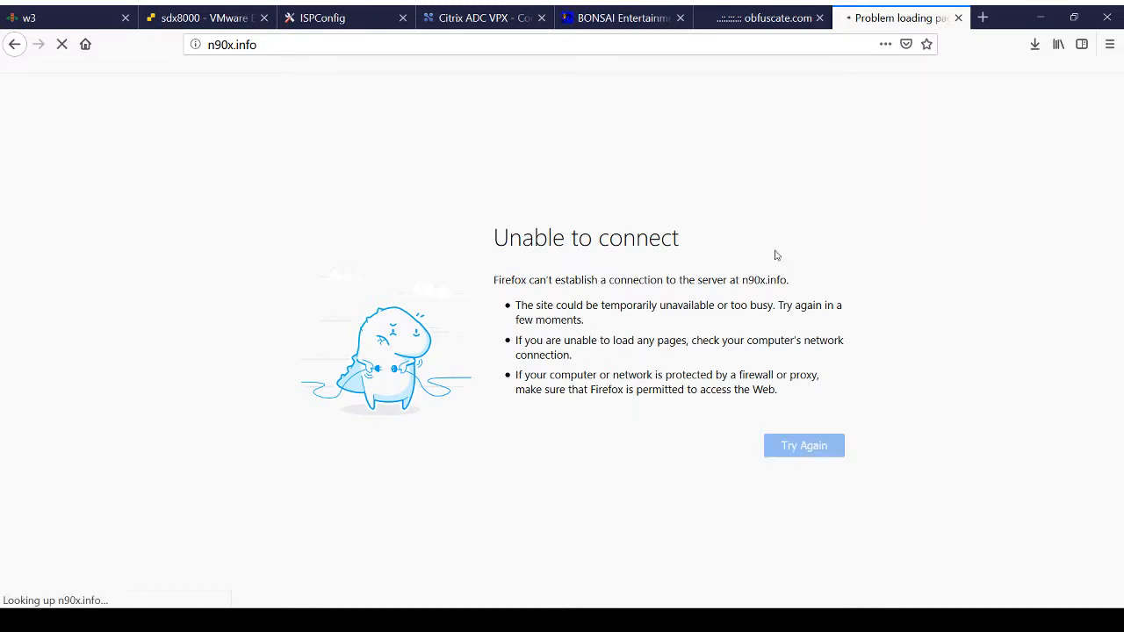
# Step: Switch to Citrix ADC and view the Load Balancing overview
pyautogui.click(488, 20)
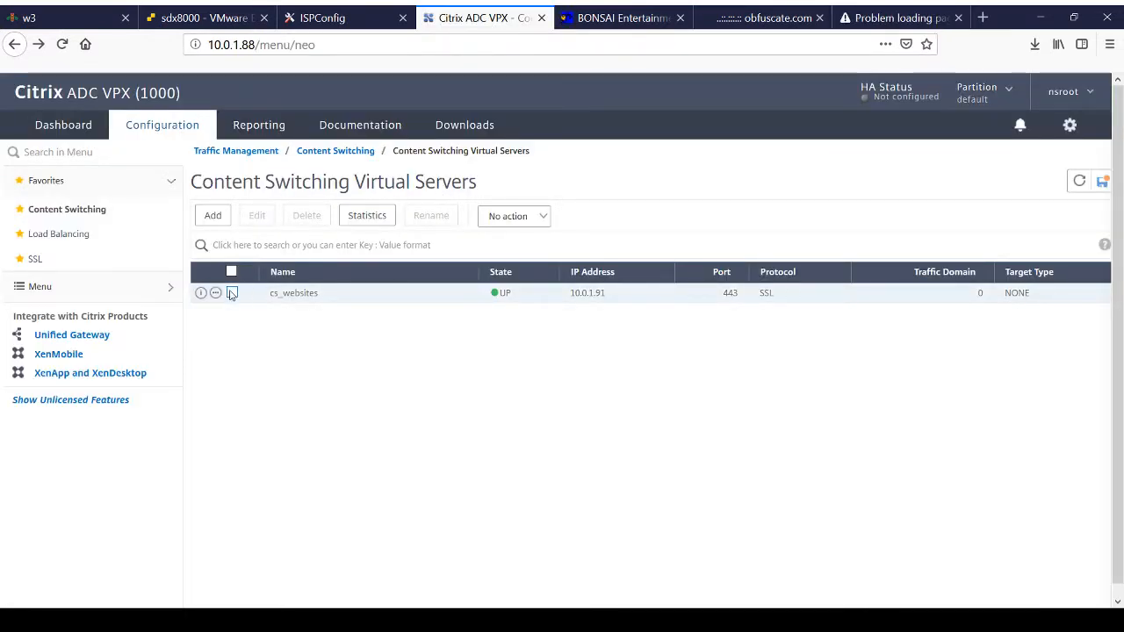
pyautogui.click(76, 239)
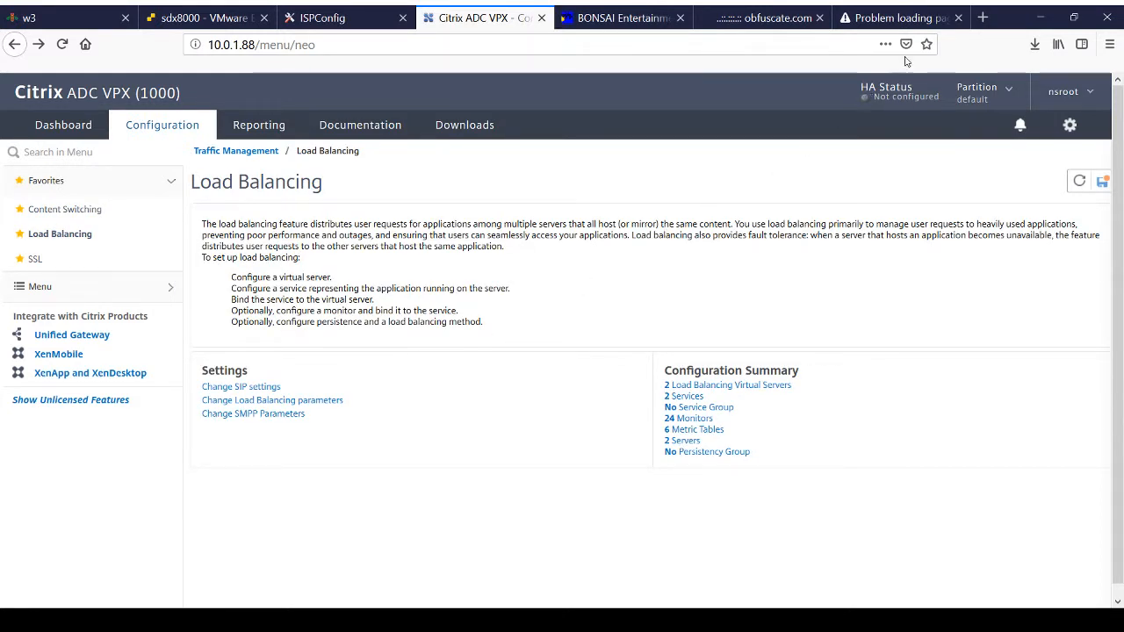
pyautogui.click(904, 21)
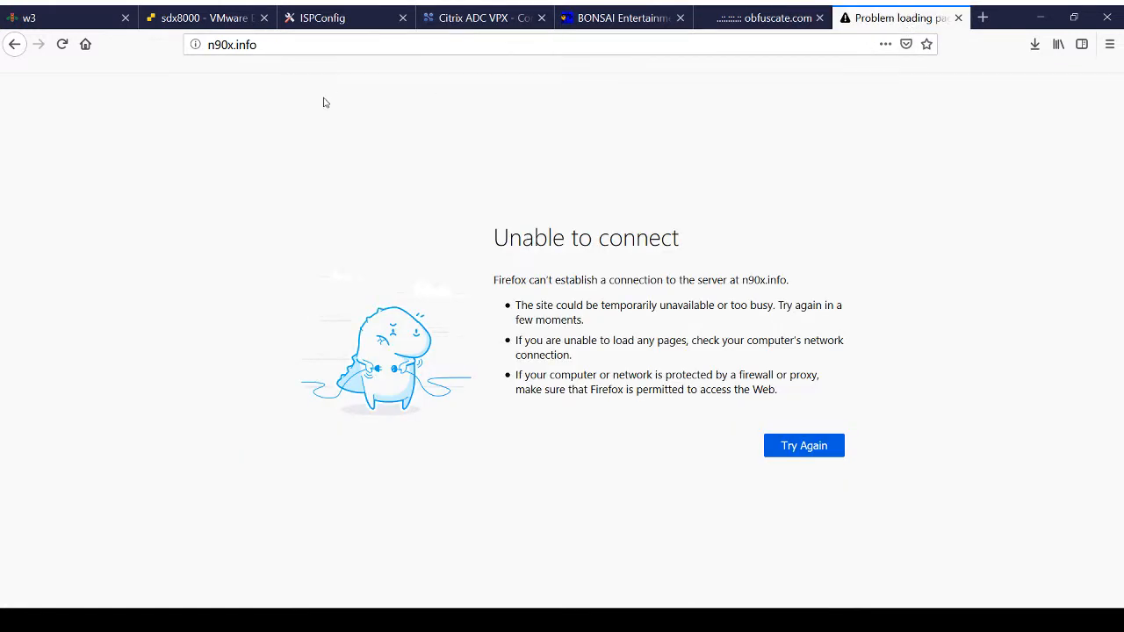
pyautogui.click(186, 45)
pyautogui.click(210, 44)
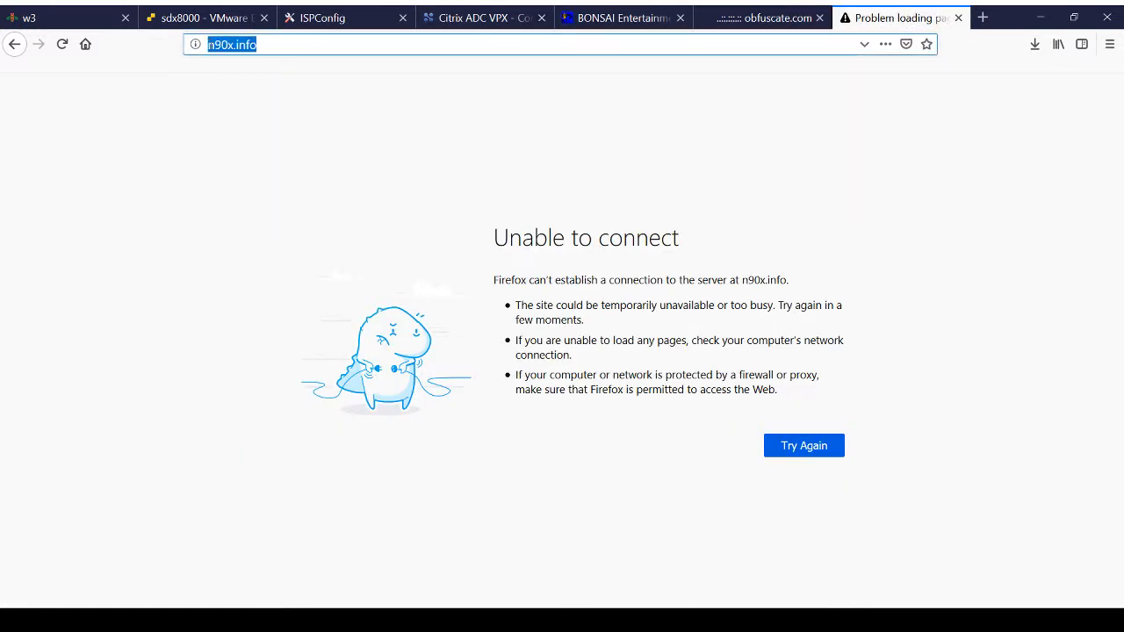
pyautogui.click(217, 43)
pyautogui.write('https://')
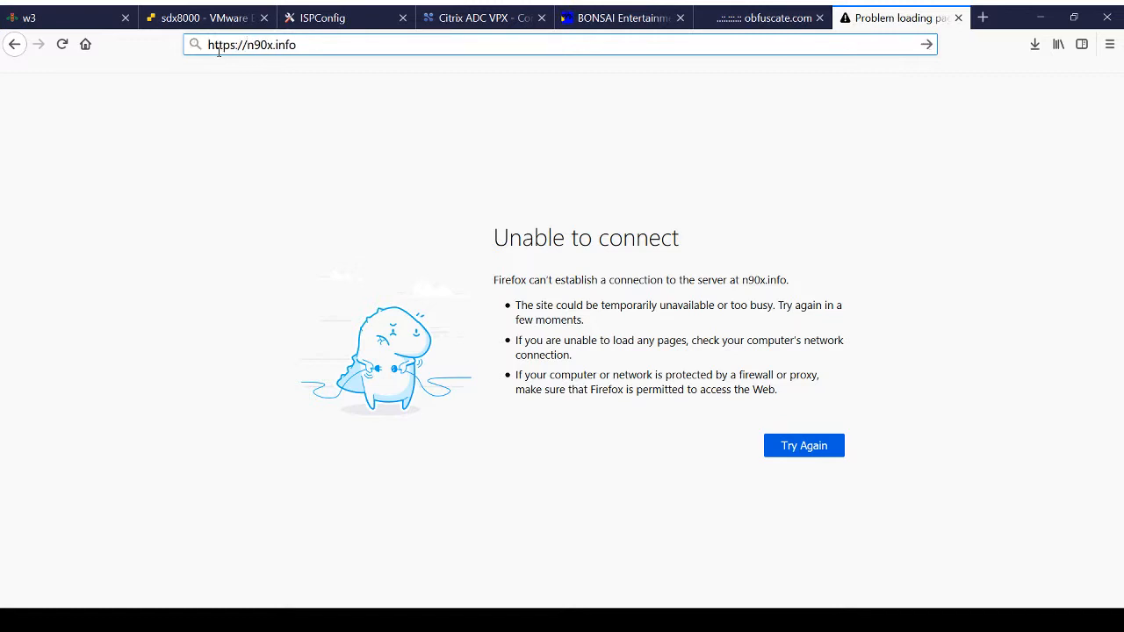
pyautogui.press('Return')
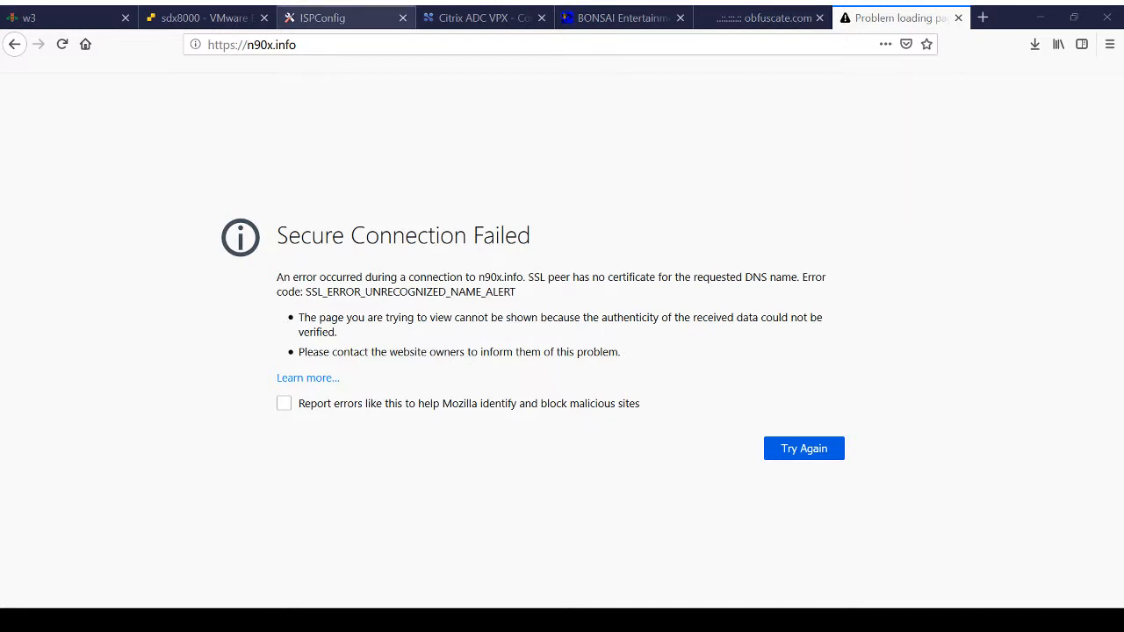
# Step: Switch to ISPConfig and open the n90x.info entry in the list of websites
pyautogui.click(325, 18)
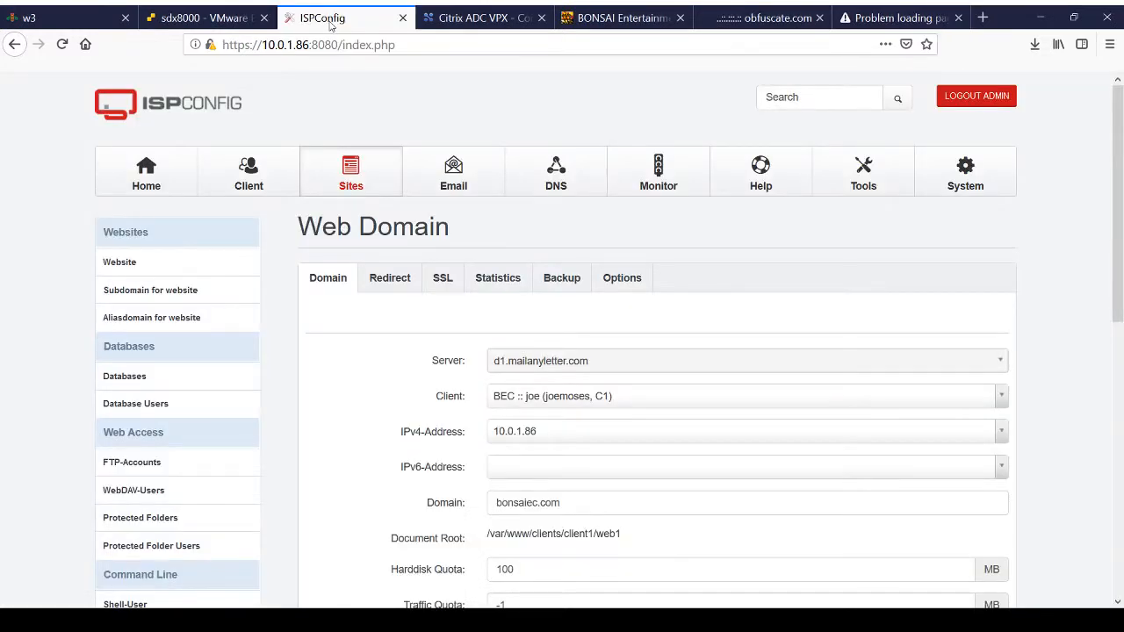
pyautogui.click(350, 179)
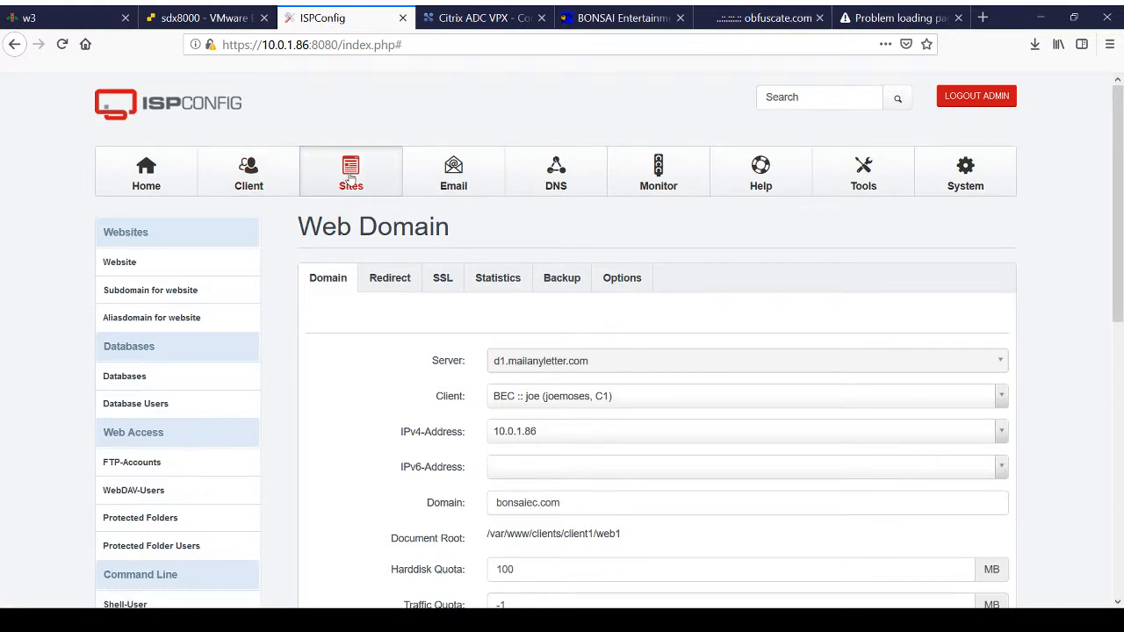
pyautogui.click(246, 179)
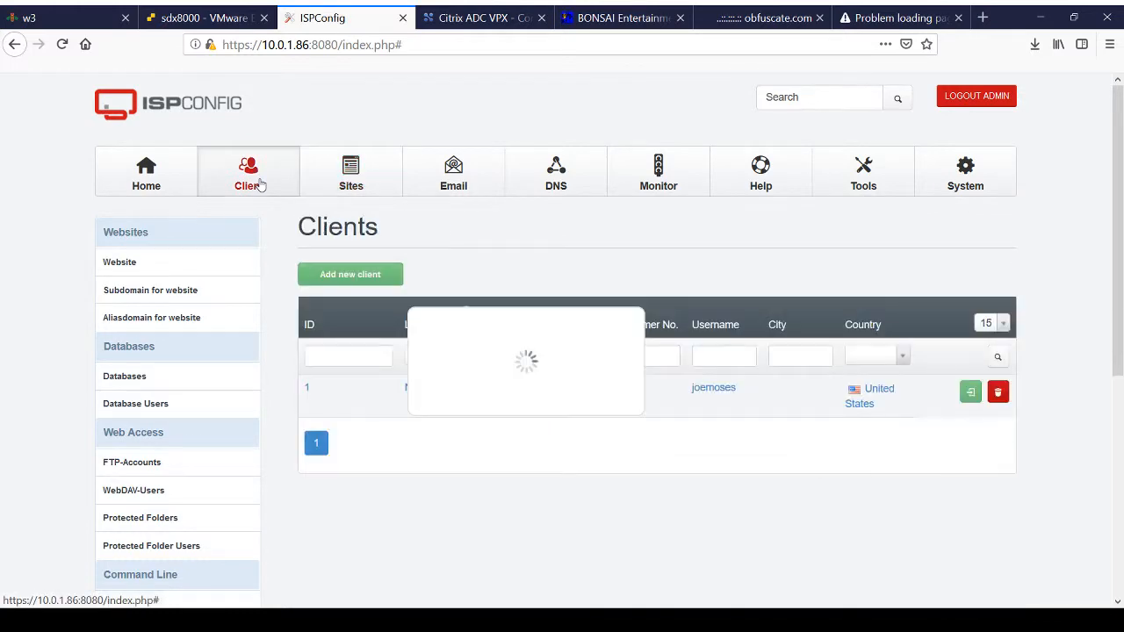
pyautogui.click(339, 179)
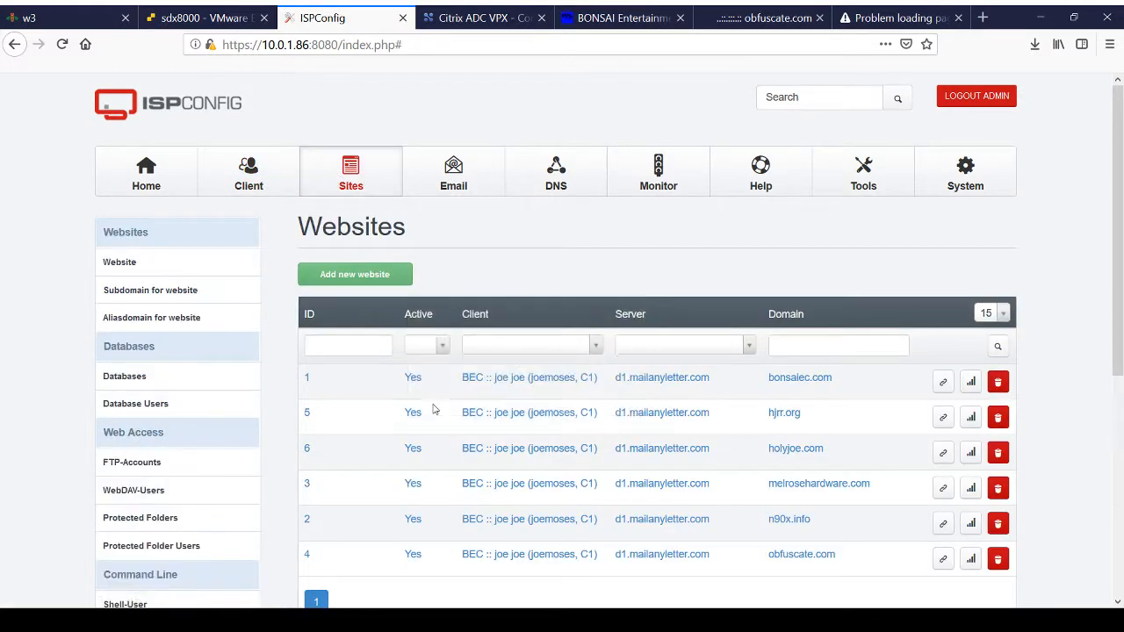
pyautogui.scroll(-2, 638, 492)
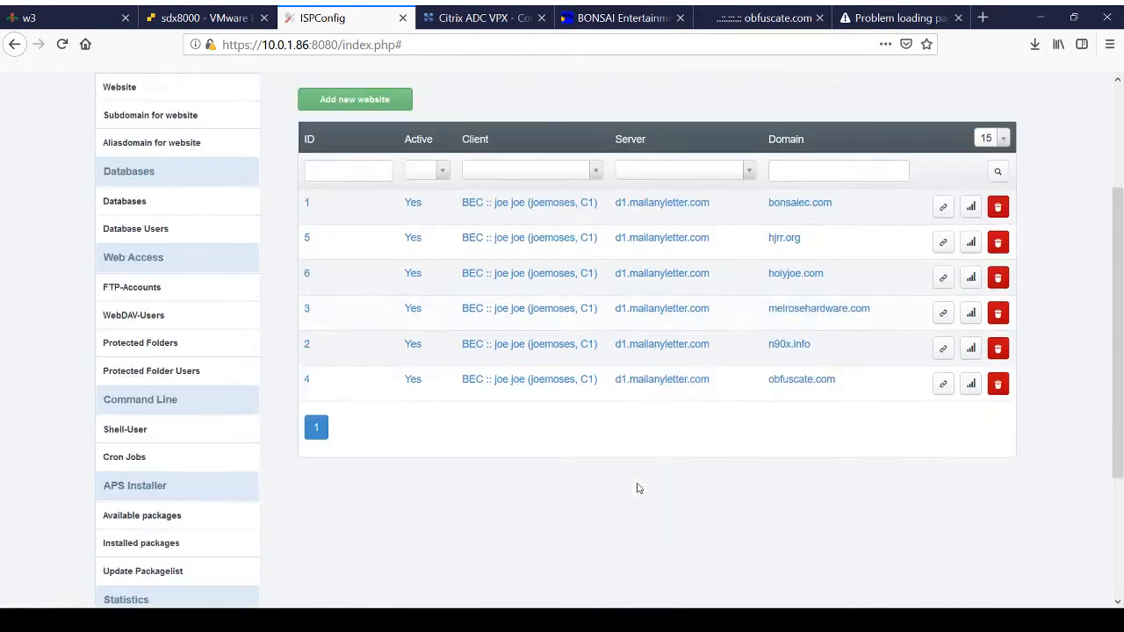
pyautogui.click(785, 348)
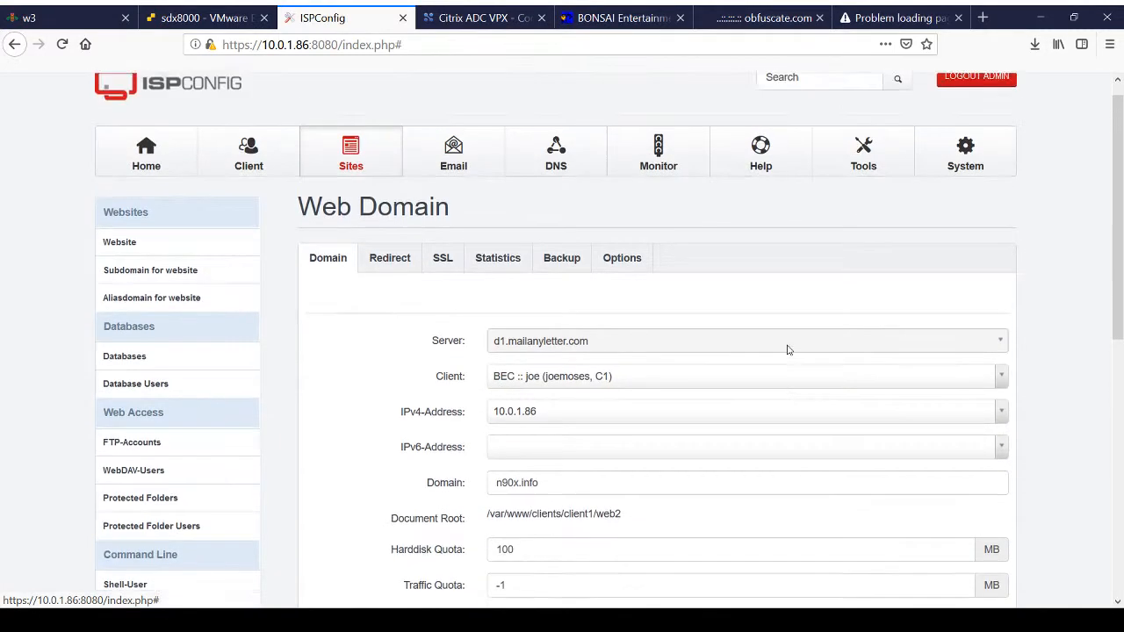
# Step: Set the country to United States in the SSL settings of the n90x.info web domain
pyautogui.click(444, 281)
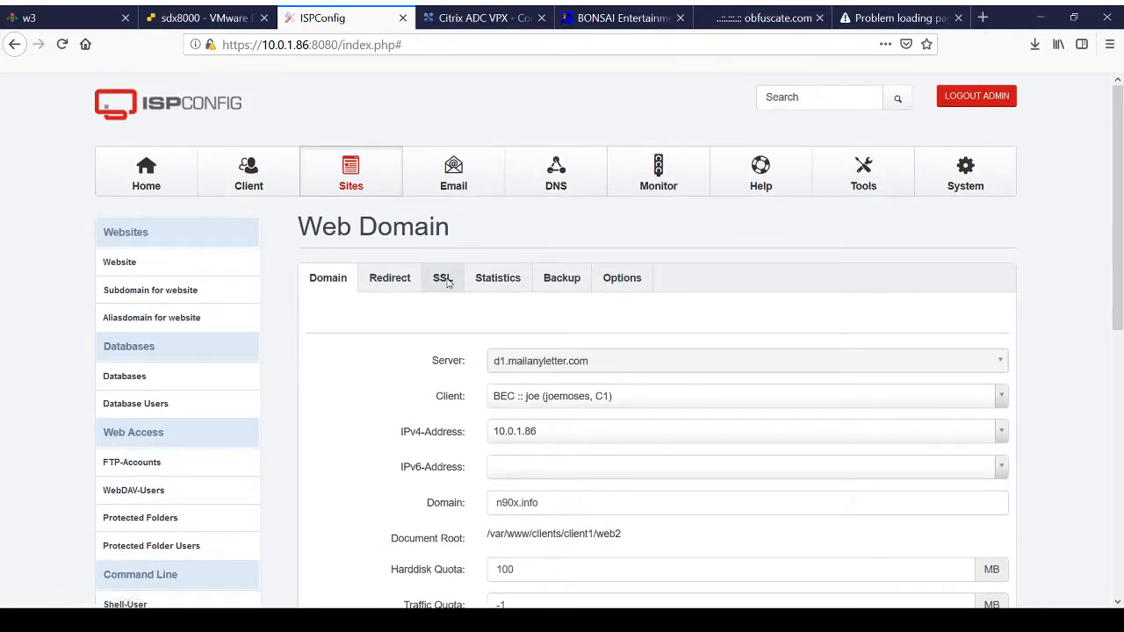
pyautogui.scroll(-4, 447, 282)
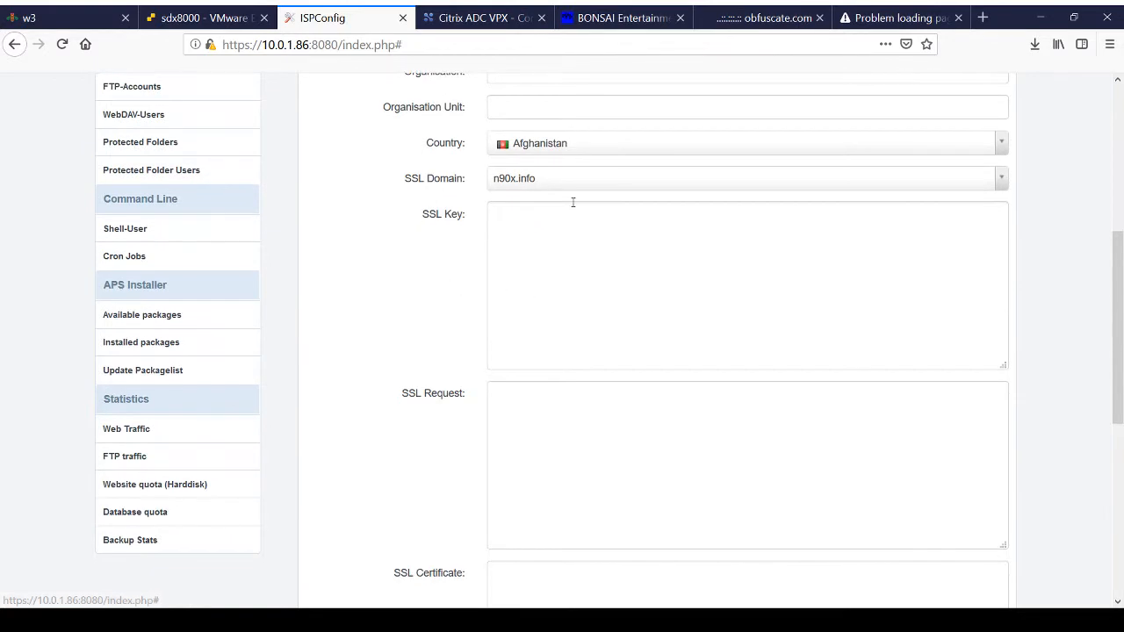
pyautogui.click(567, 150)
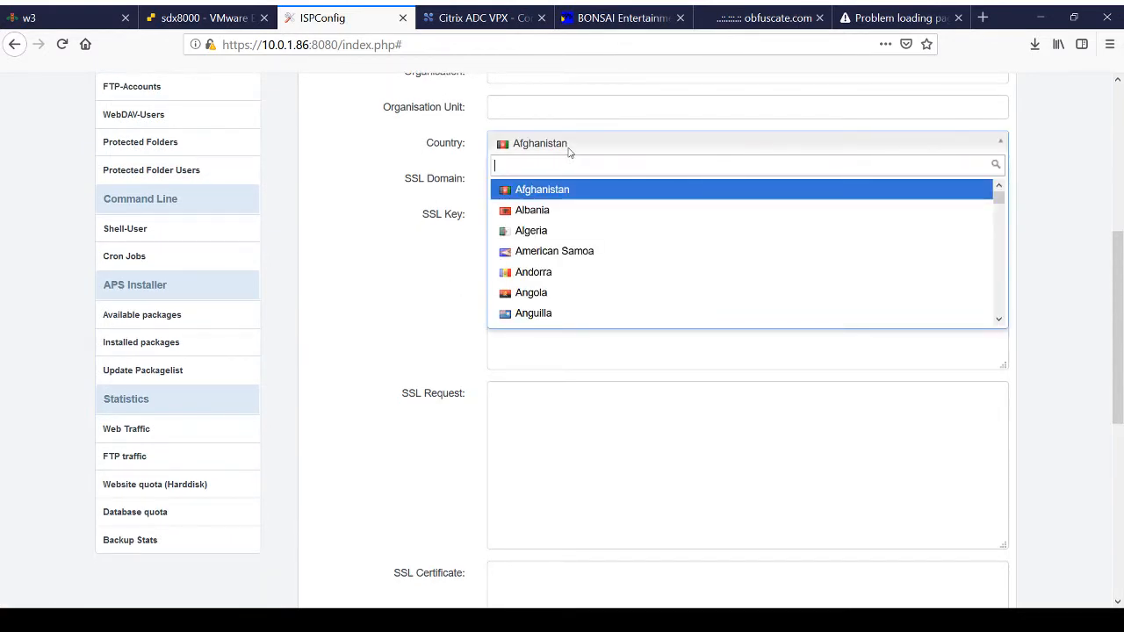
pyautogui.write('unit')
pyautogui.press('Down')
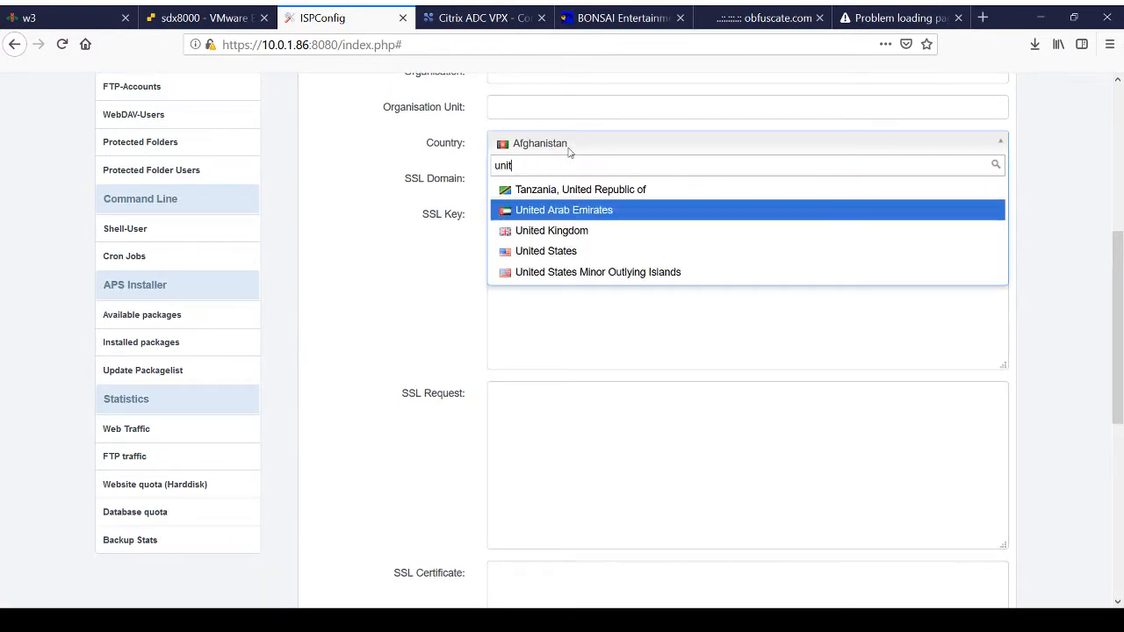
pyautogui.press('Down')
pyautogui.press('Down')
pyautogui.press('Return')
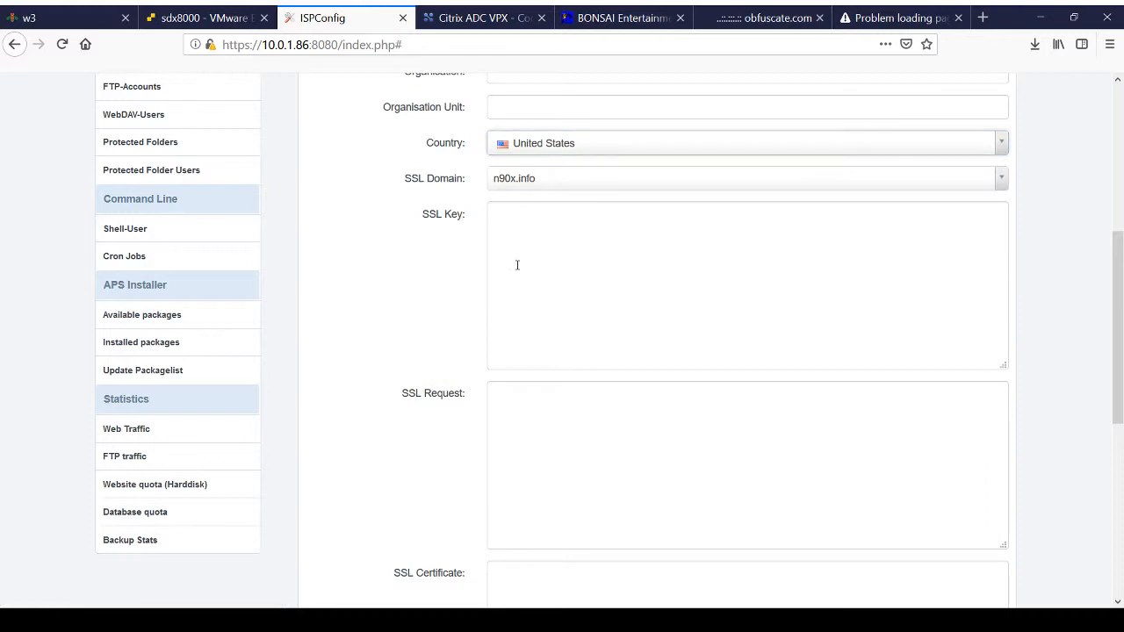
# Step: Copy the private key from the other window and paste it into the SSL Key field for n90x.info
pyautogui.click(514, 249)
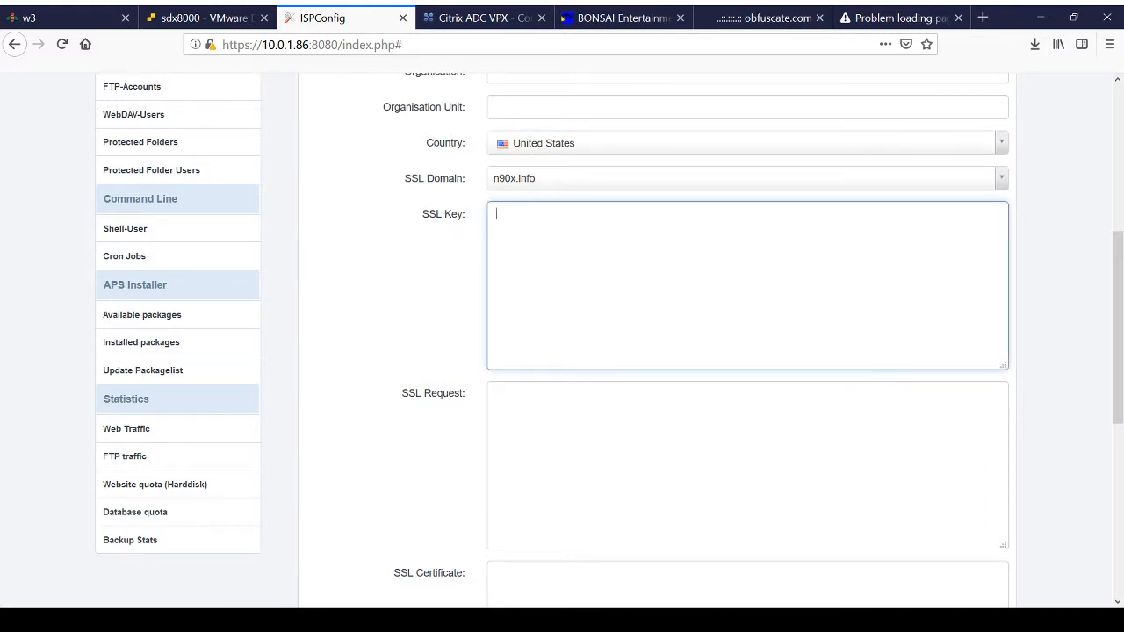
pyautogui.hotkey('alt', 'Tab')
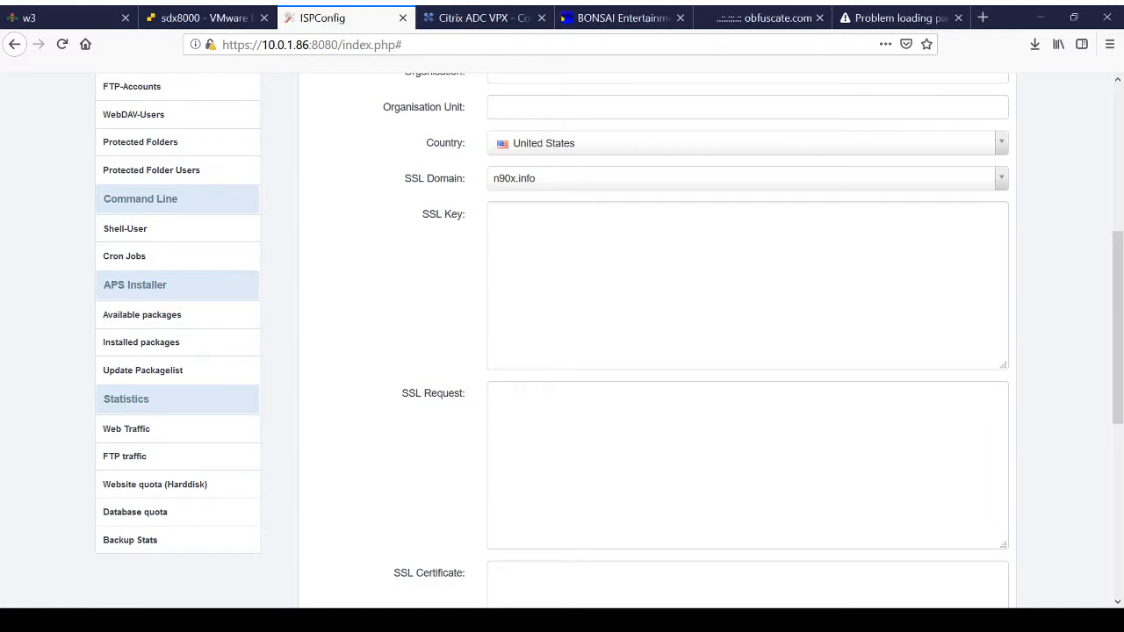
pyautogui.click(531, 227)
pyautogui.hotkey('ctrl', 'v')
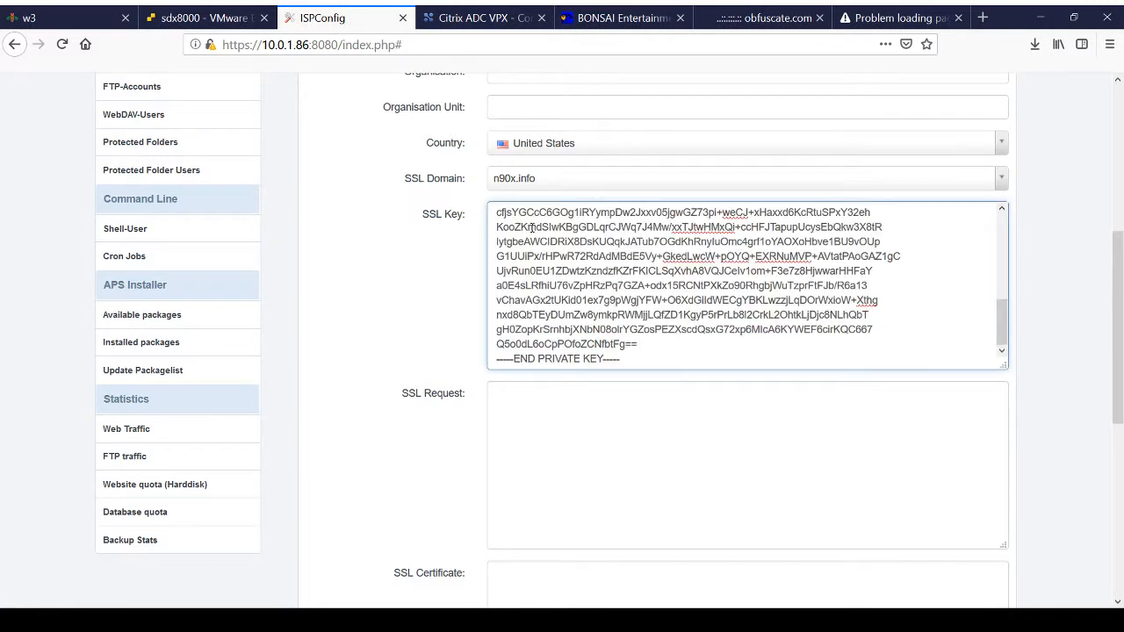
pyautogui.scroll(-8, 541, 470)
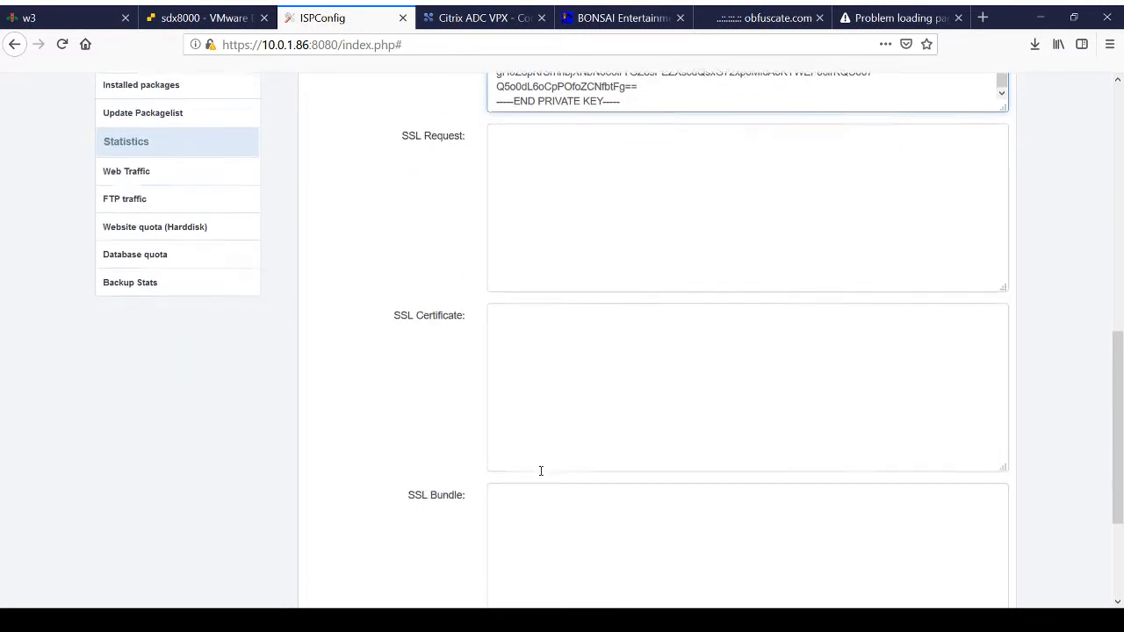
# Step: Paste the copied certificate text into the SSL Certificate field for n90x.info
pyautogui.scroll(-1, 541, 470)
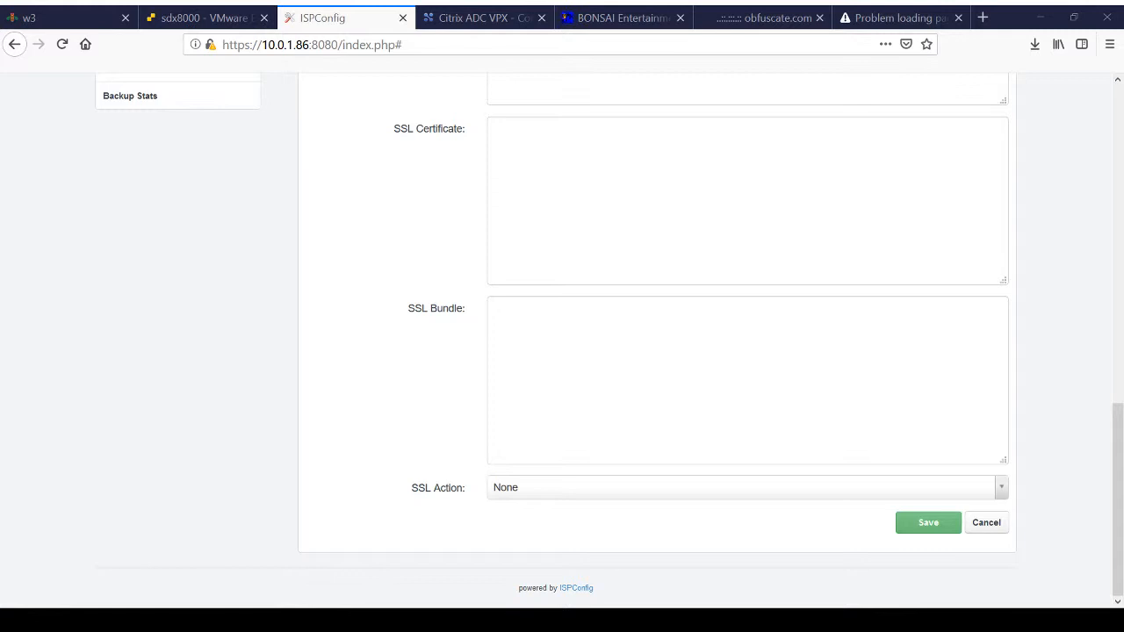
pyautogui.click(529, 154)
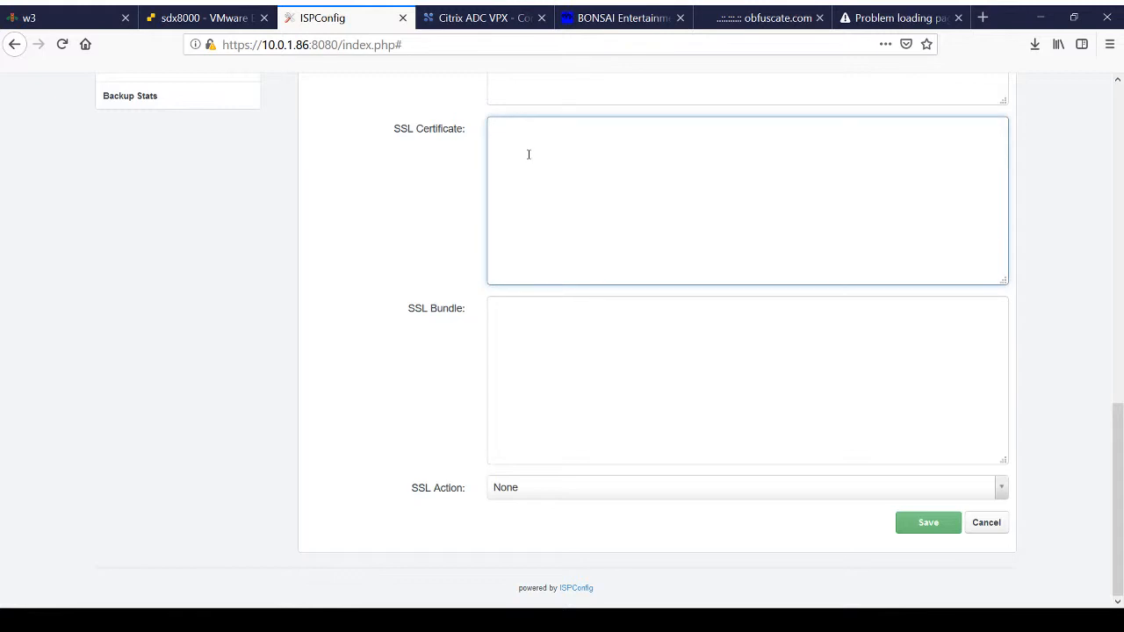
pyautogui.hotkey('ctrl', 'v')
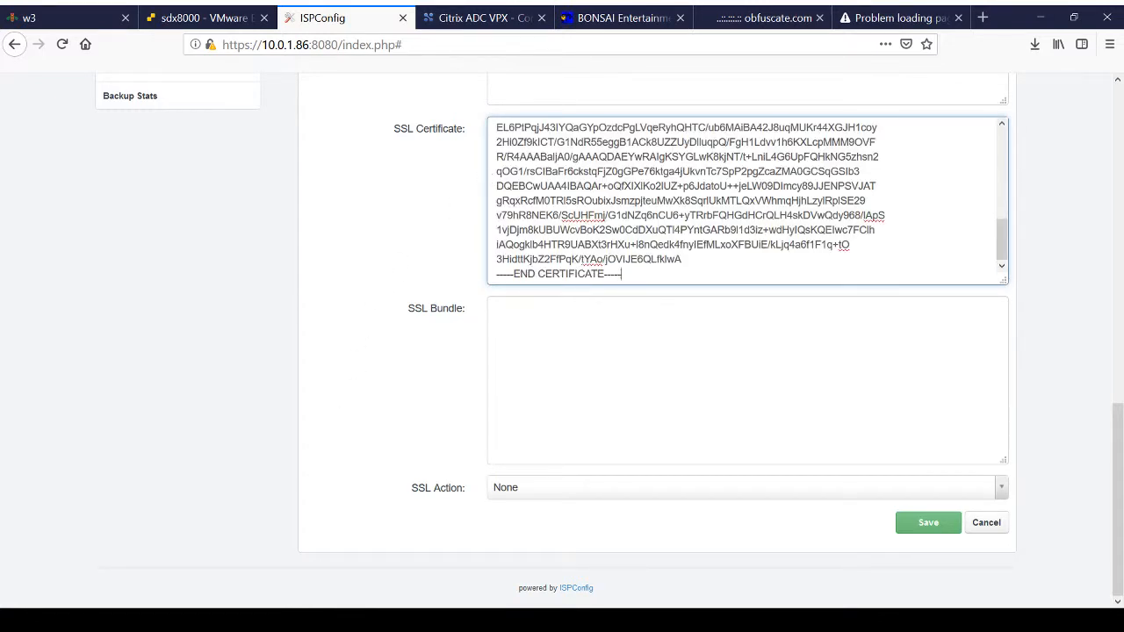
# Step: Copy the certificate bundle from the other window and paste it into the SSL Bundle field for n90x.info
pyautogui.hotkey('alt', 'Tab')
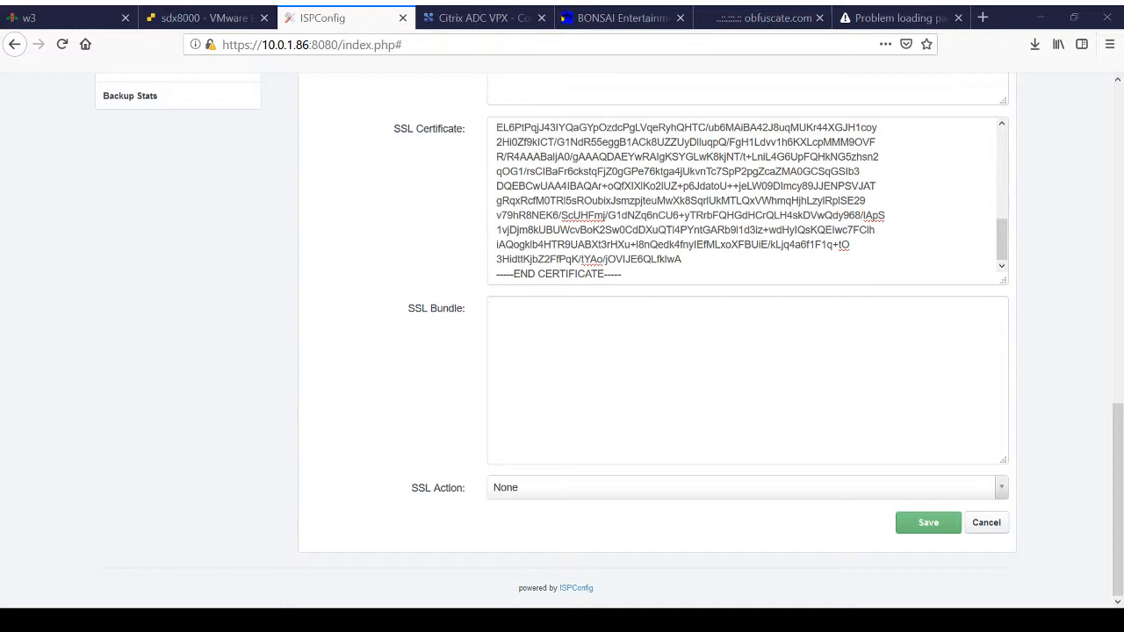
pyautogui.click(594, 322)
pyautogui.hotkey('ctrl', 'v')
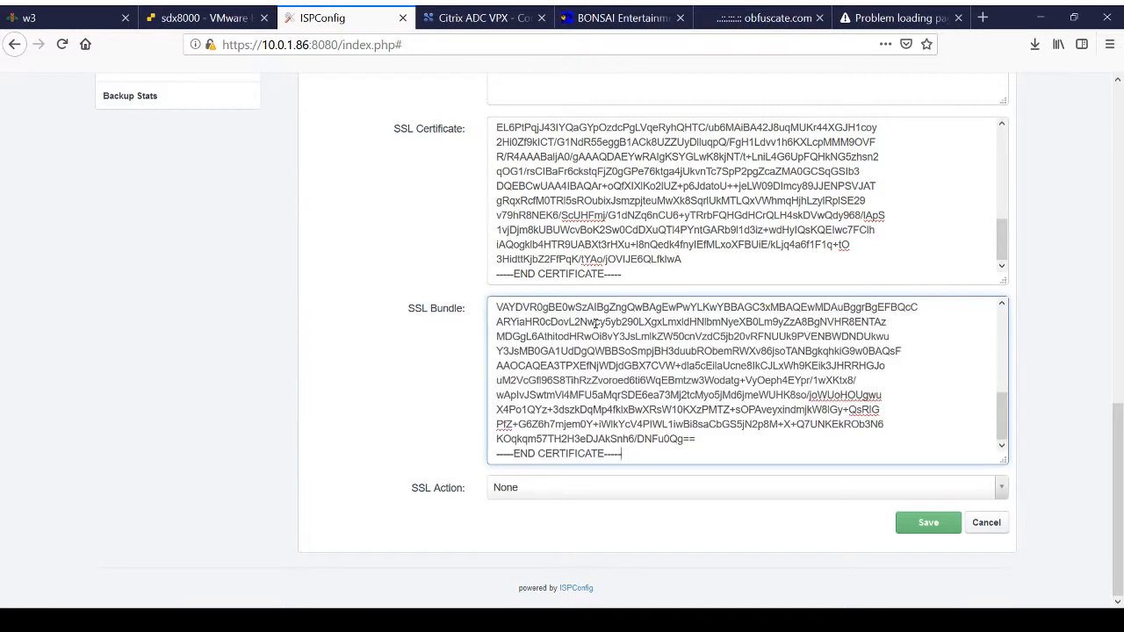
# Step: Set the SSL action to Save certificate and save the n90x.info web domain settings
pyautogui.click(515, 493)
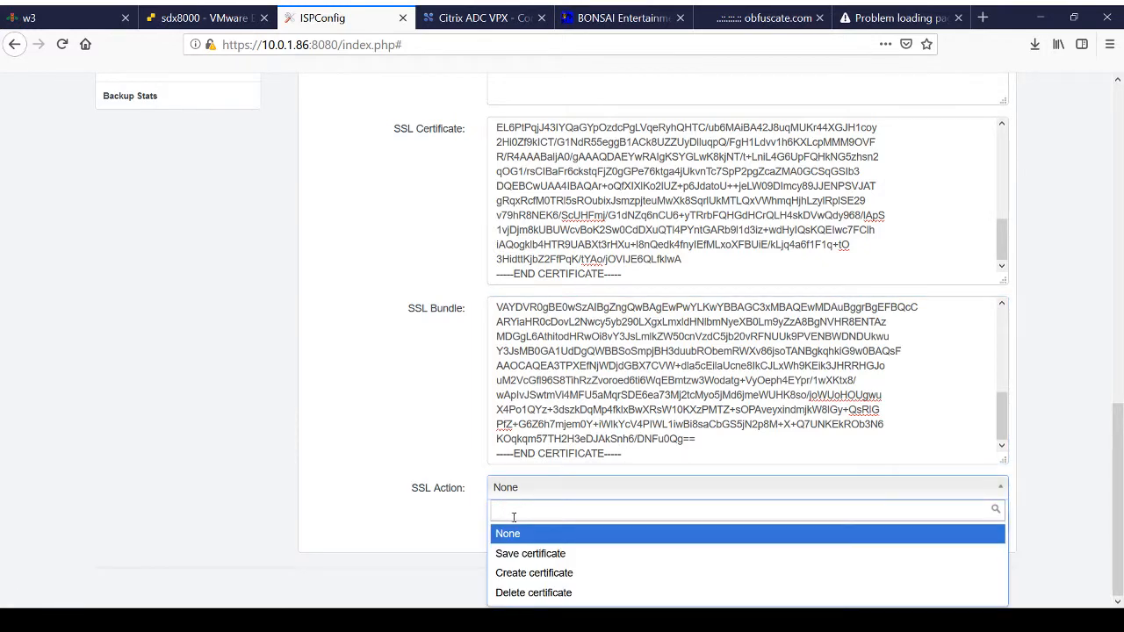
pyautogui.click(519, 554)
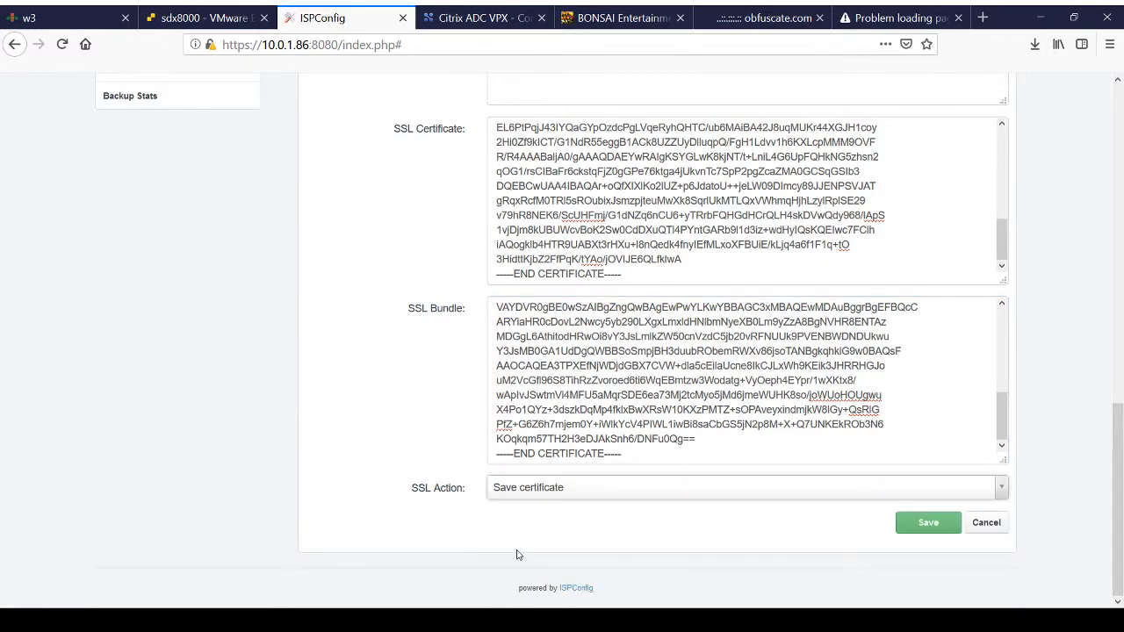
pyautogui.click(927, 523)
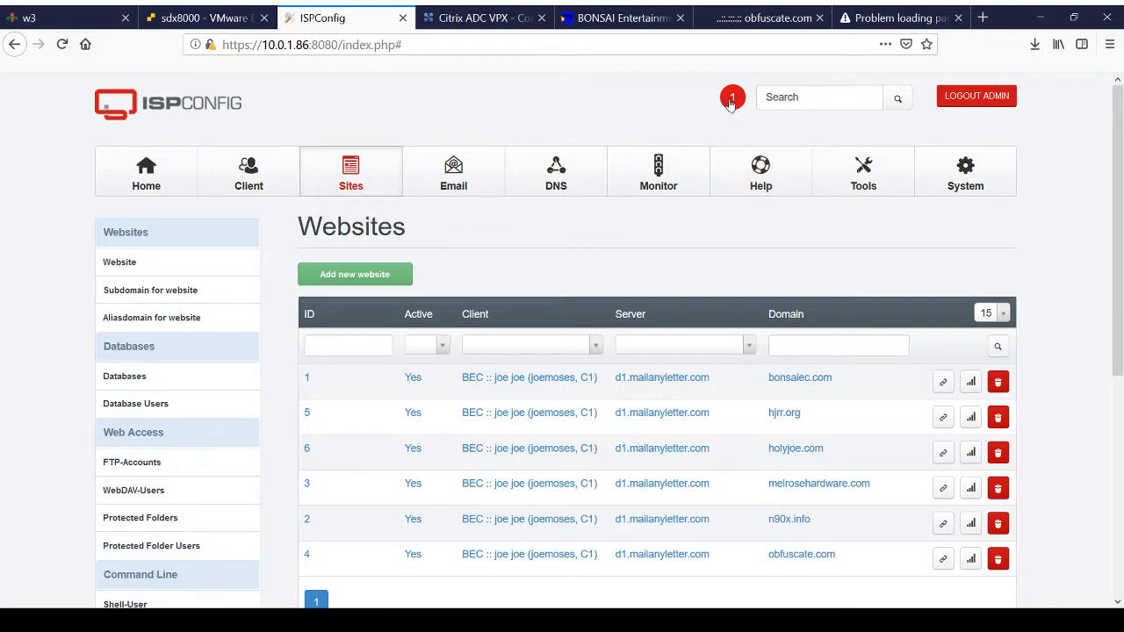
# Step: Check which saved website changes are still pending on the servers, and close the pending changes notice
pyautogui.click(730, 101)
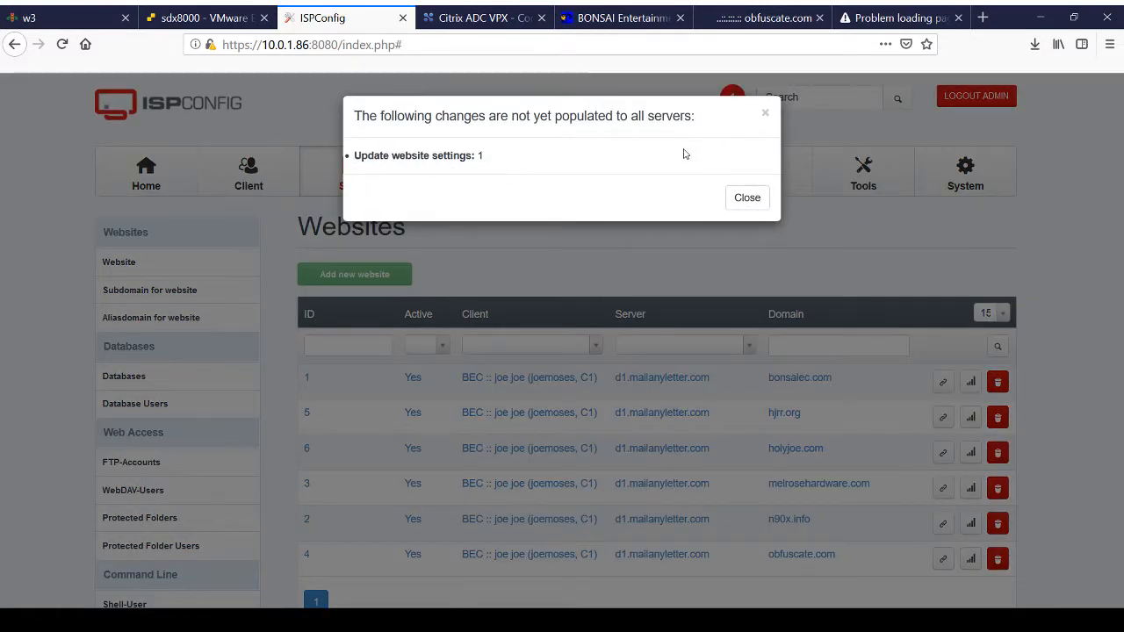
pyautogui.click(747, 200)
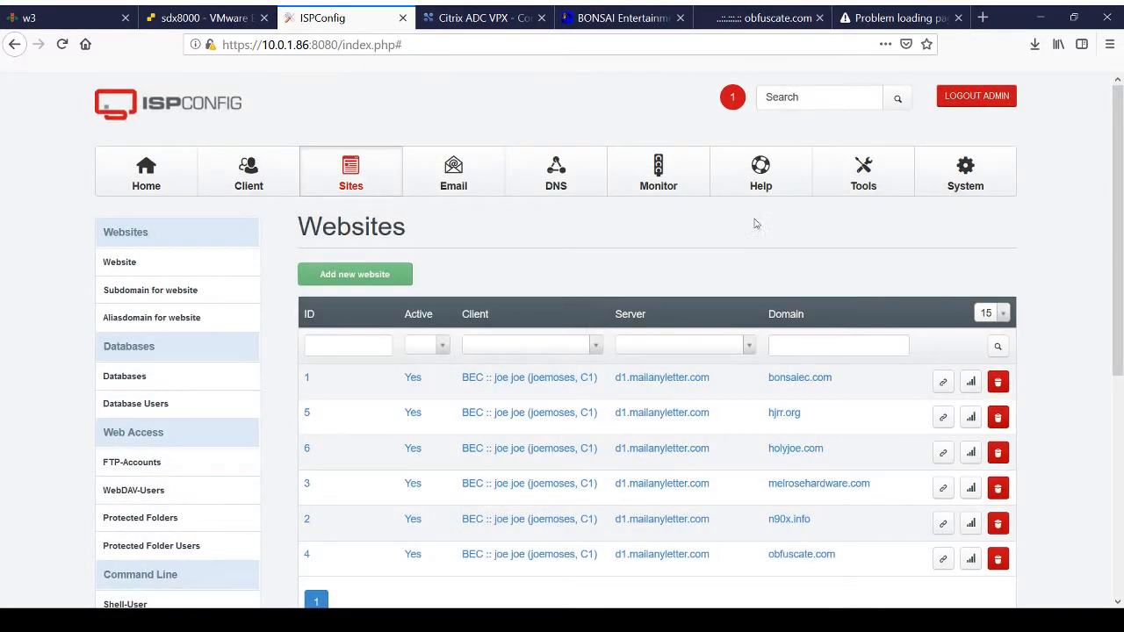
pyautogui.scroll(-3, 771, 219)
pyautogui.scroll(3, 771, 219)
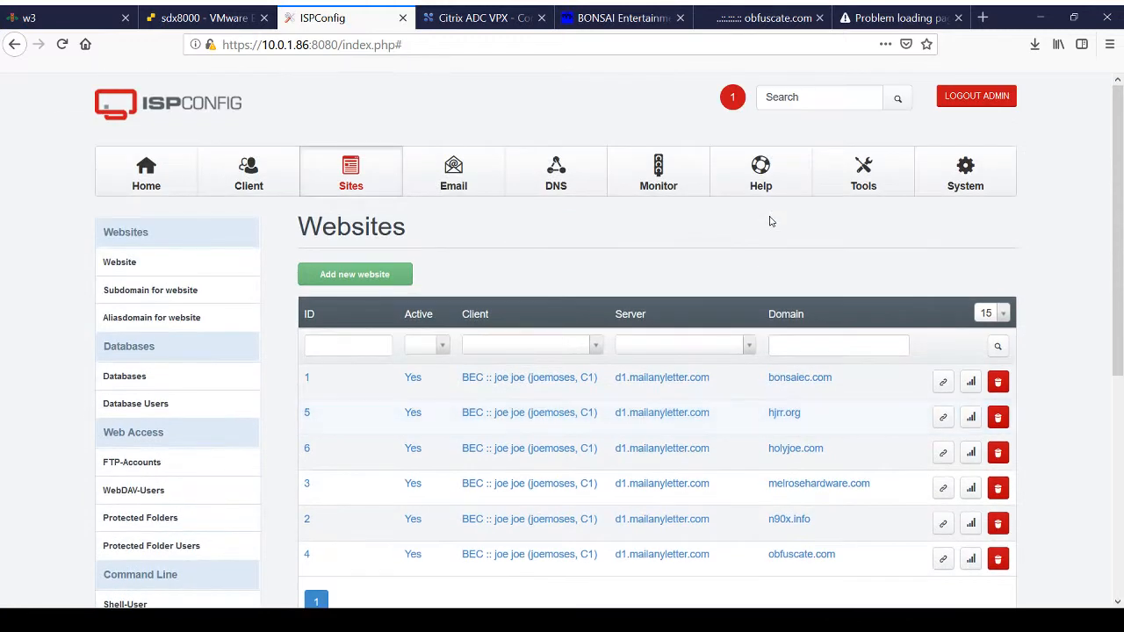
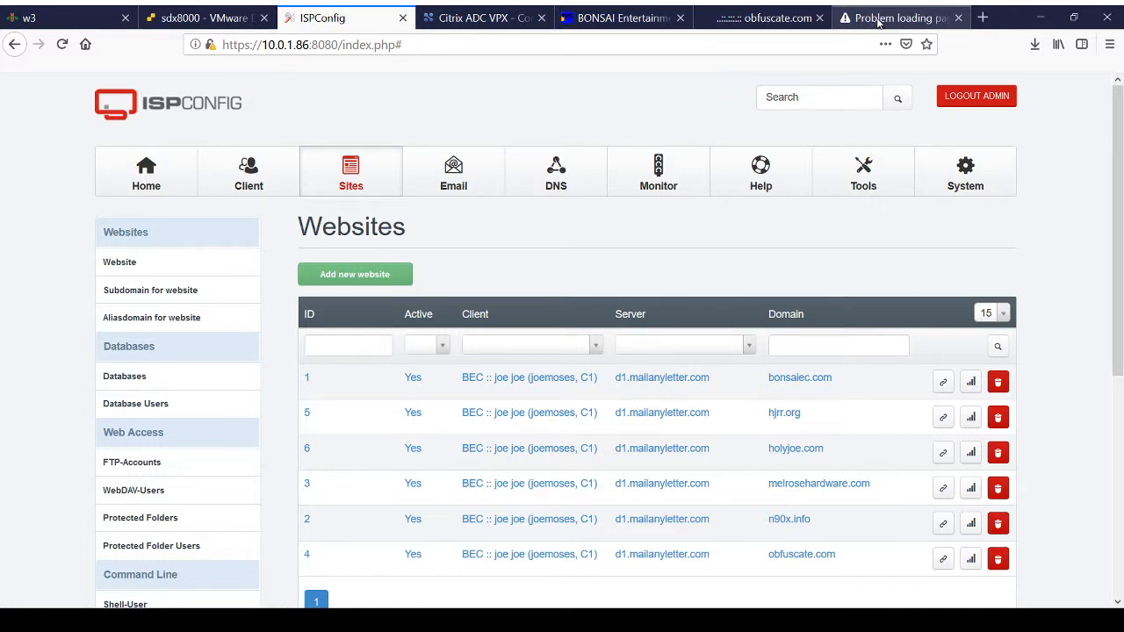
# Step: Switch to the n90x.info page and test whether it loads over HTTPS
pyautogui.click(877, 21)
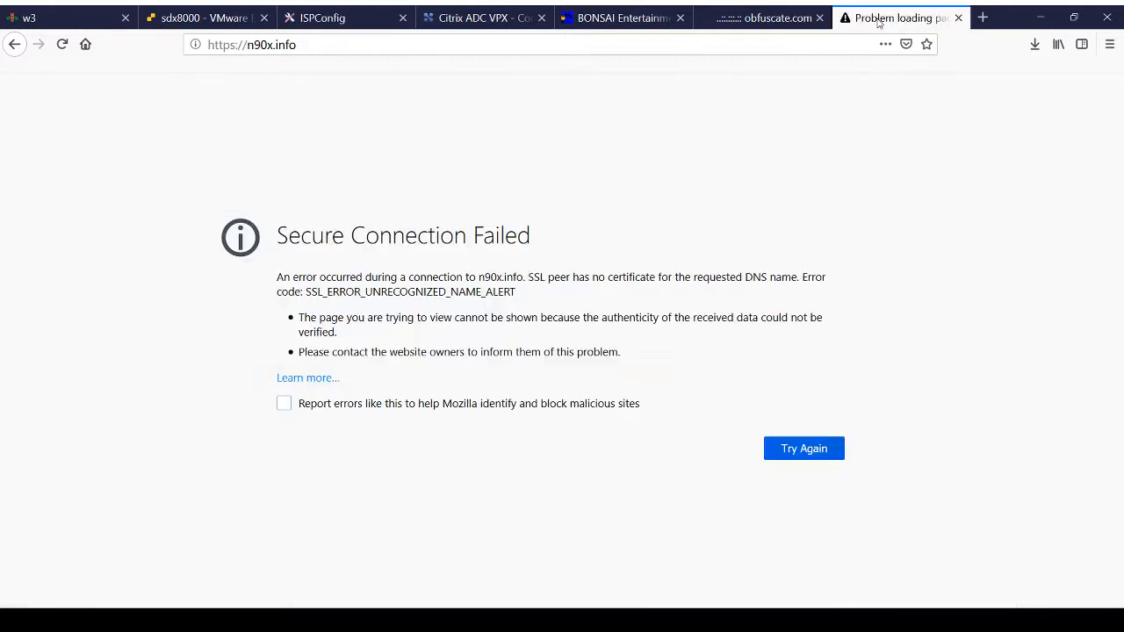
pyautogui.click(349, 46)
pyautogui.press('Return')
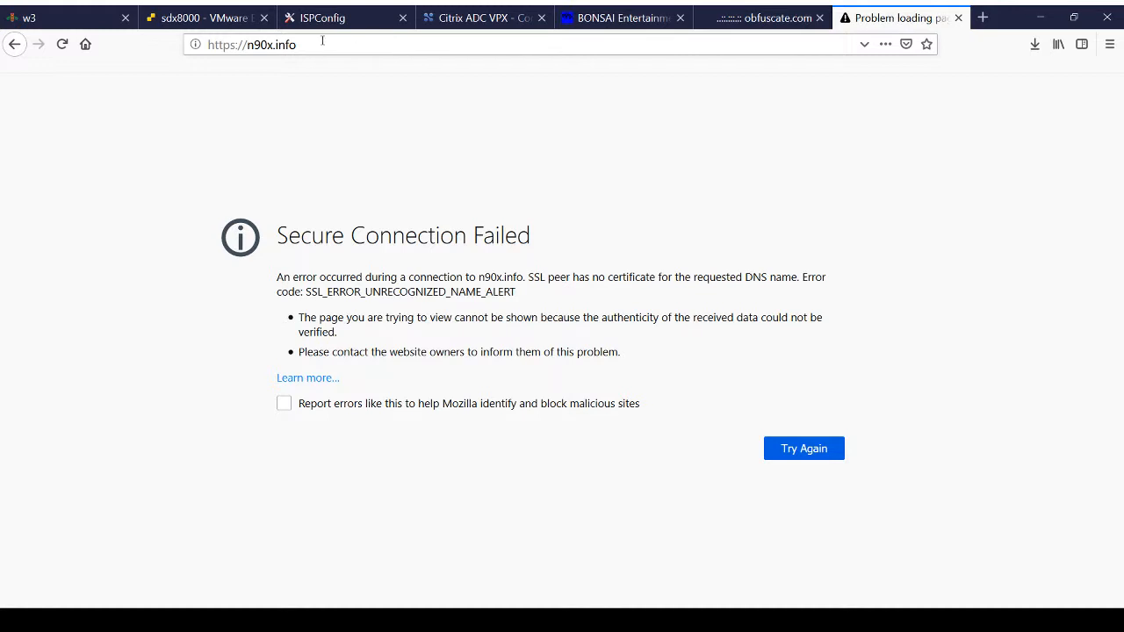
pyautogui.click(322, 44)
pyautogui.press('Return')
# Step: Test whether n90x.info loads without the https prefix in its address
pyautogui.moveTo(249, 45); pyautogui.dragTo(233, 45)
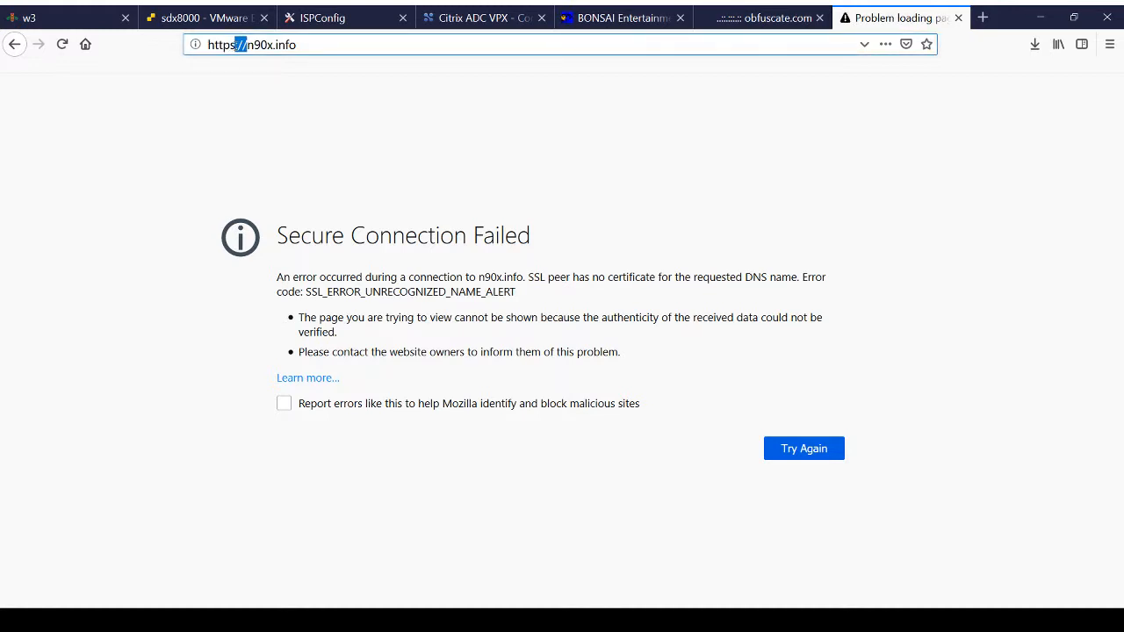
pyautogui.click(236, 45)
pyautogui.press('BackSpace')
pyautogui.press('Return')
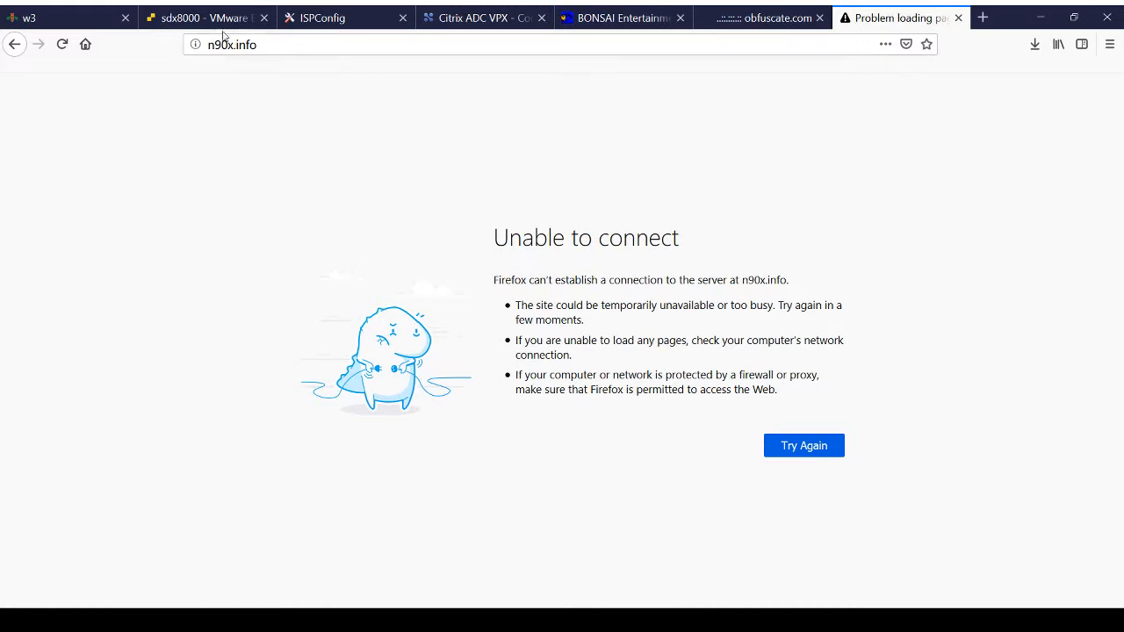
# Step: Switch to Citrix ADC, upload n90x.certificate.crt to /nsconfig/ssl/ through SSL certificate management, and close the file list
pyautogui.click(483, 18)
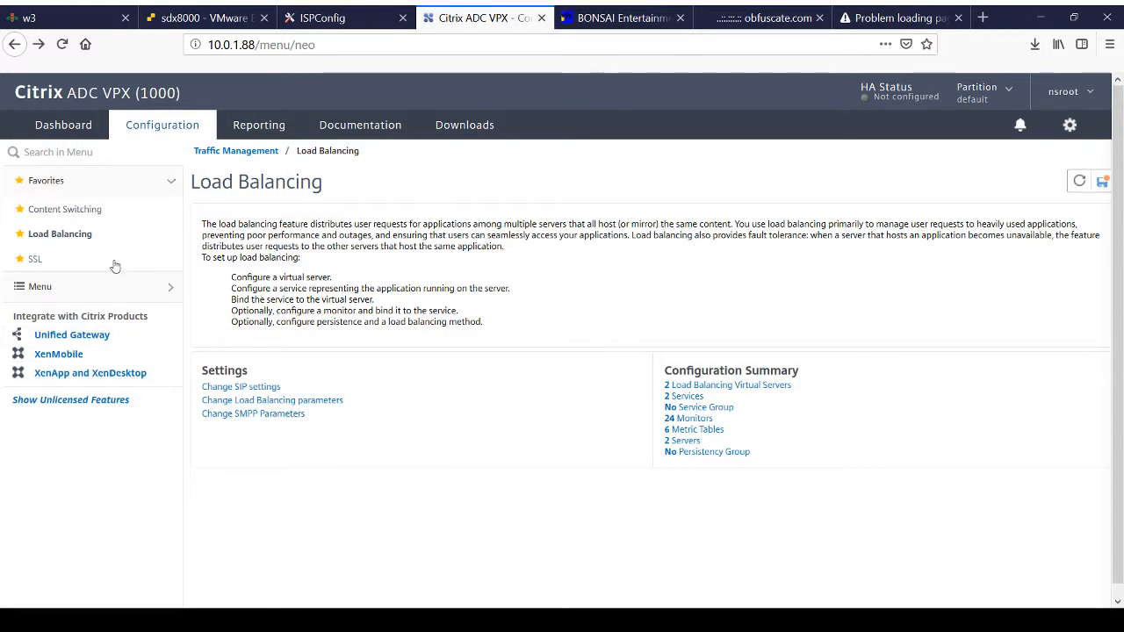
pyautogui.click(35, 260)
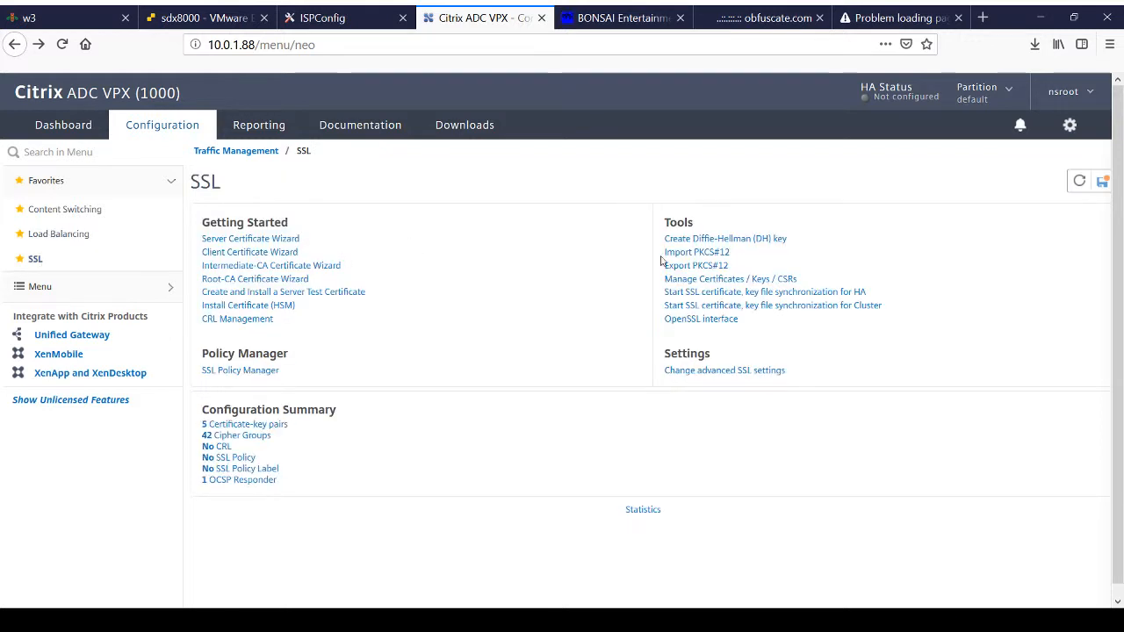
pyautogui.click(734, 281)
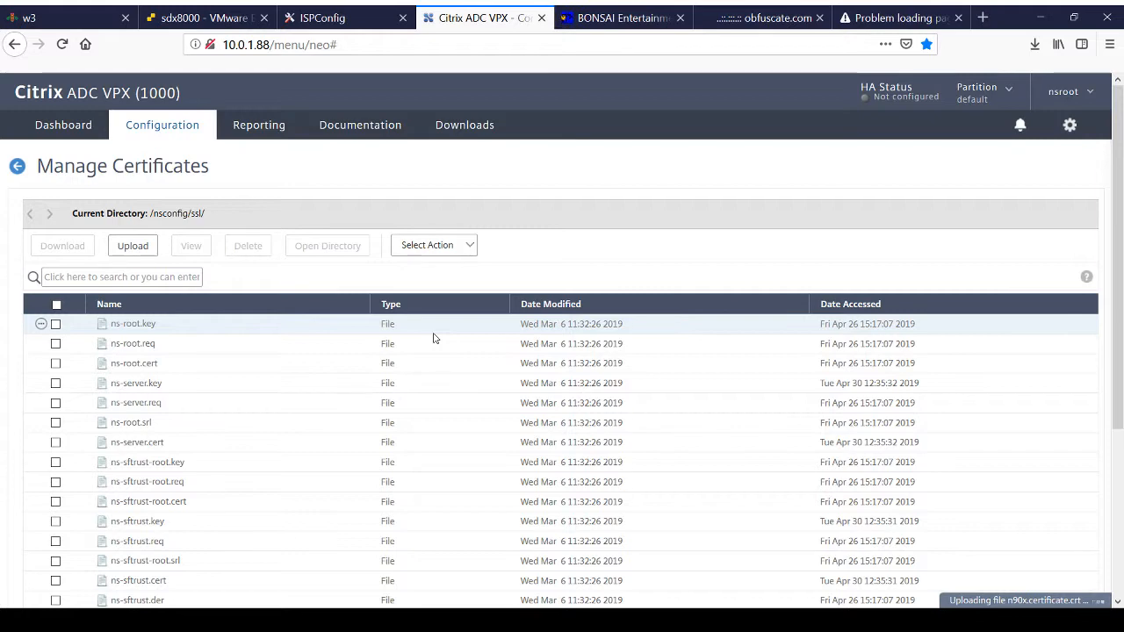
pyautogui.scroll(-5, 439, 459)
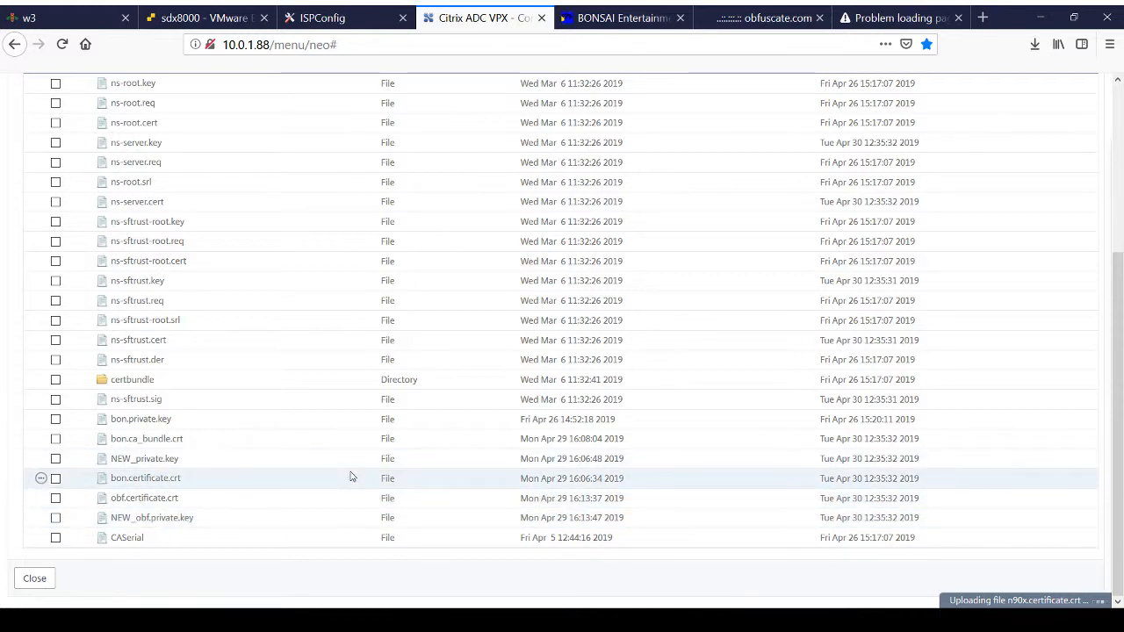
pyautogui.click(31, 579)
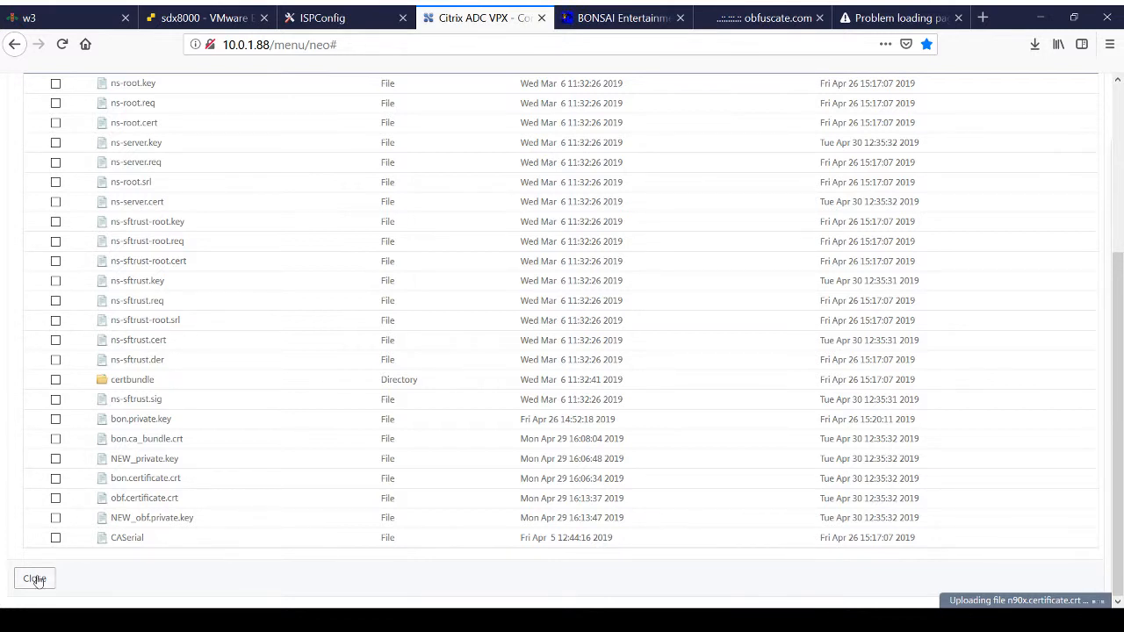
pyautogui.click(35, 579)
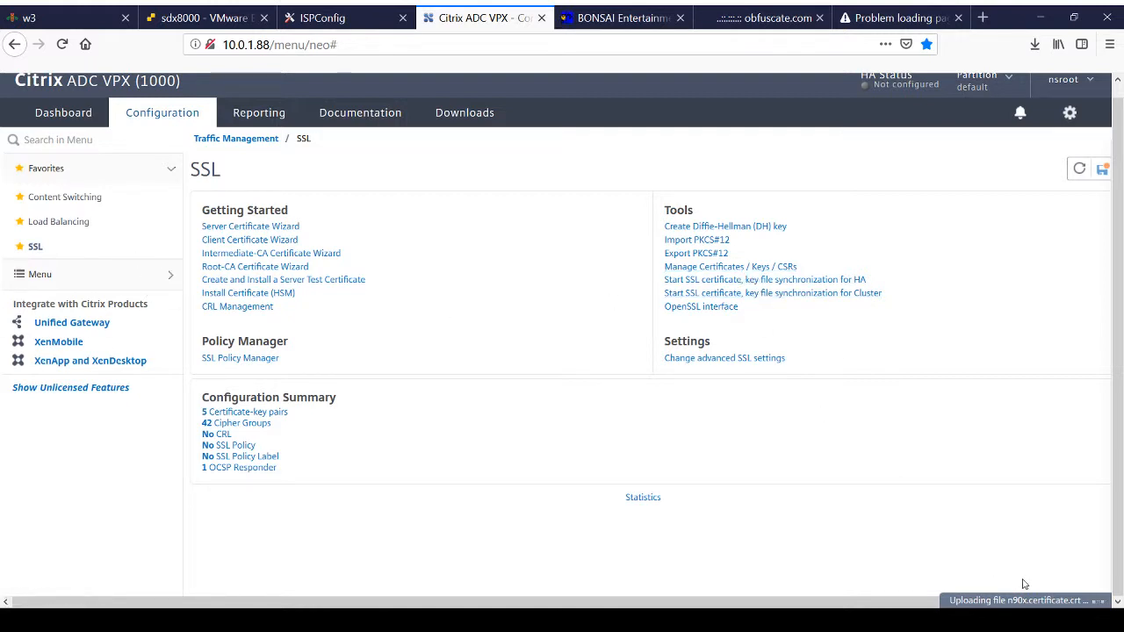
# Step: Check the /nsconfig/ssl/ file list for the uploaded n90x.certificate.crt, and close the list
pyautogui.click(709, 266)
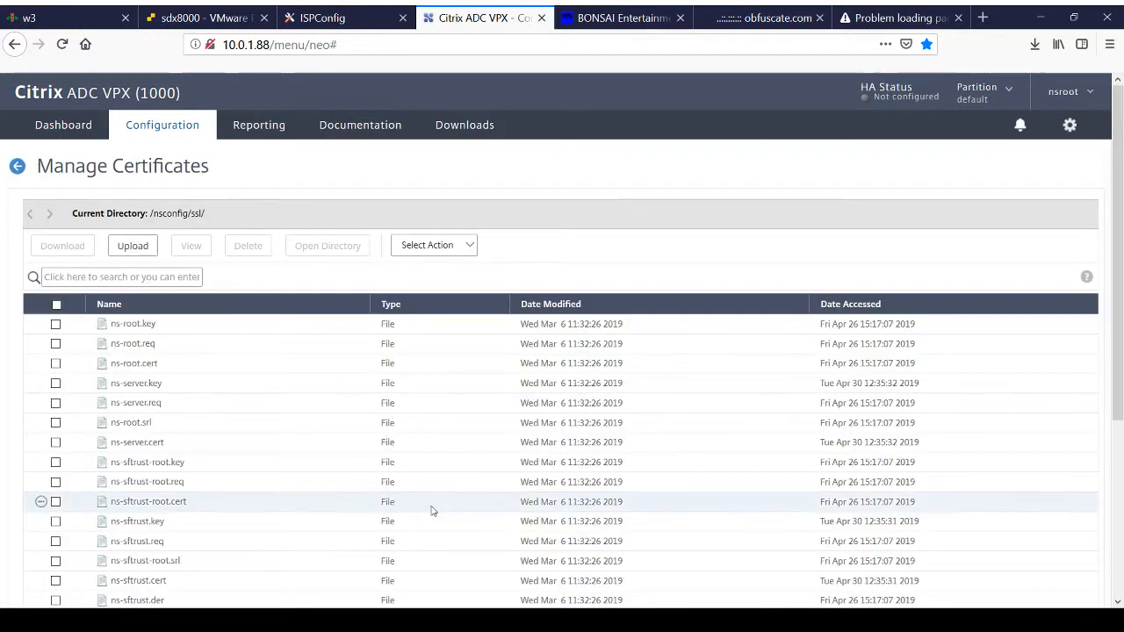
pyautogui.scroll(-3, 431, 511)
pyautogui.scroll(-3, 431, 511)
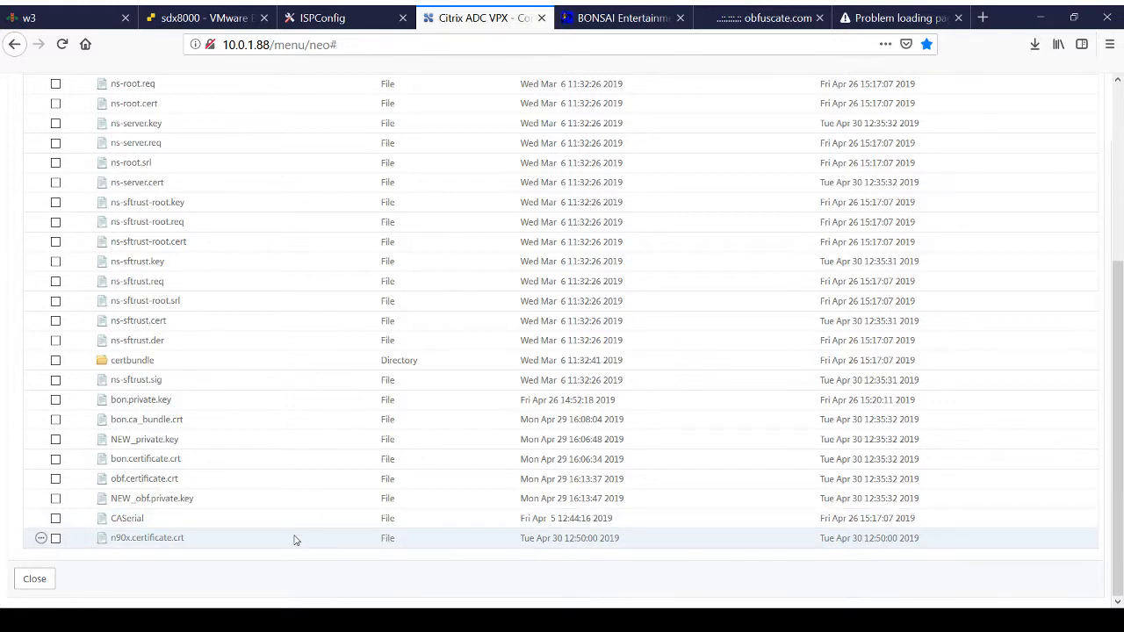
pyautogui.click(39, 580)
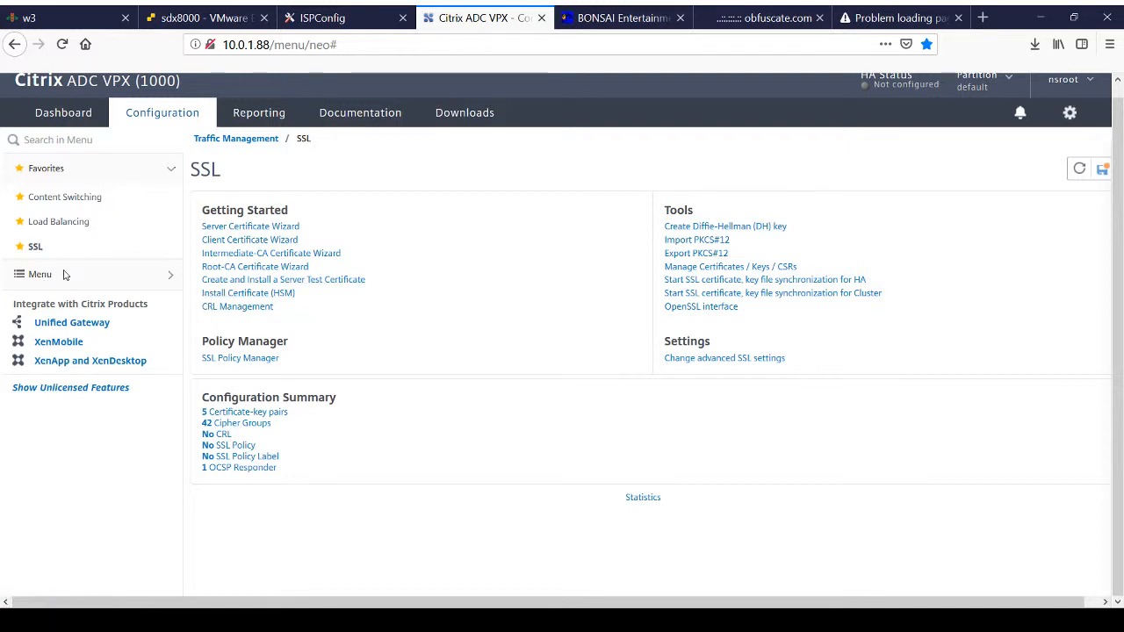
# Step: Start installing a new SSL server certificate and name its certificate-key pair certN90xKP
pyautogui.click(124, 275)
pyautogui.scroll(-4, 99, 442)
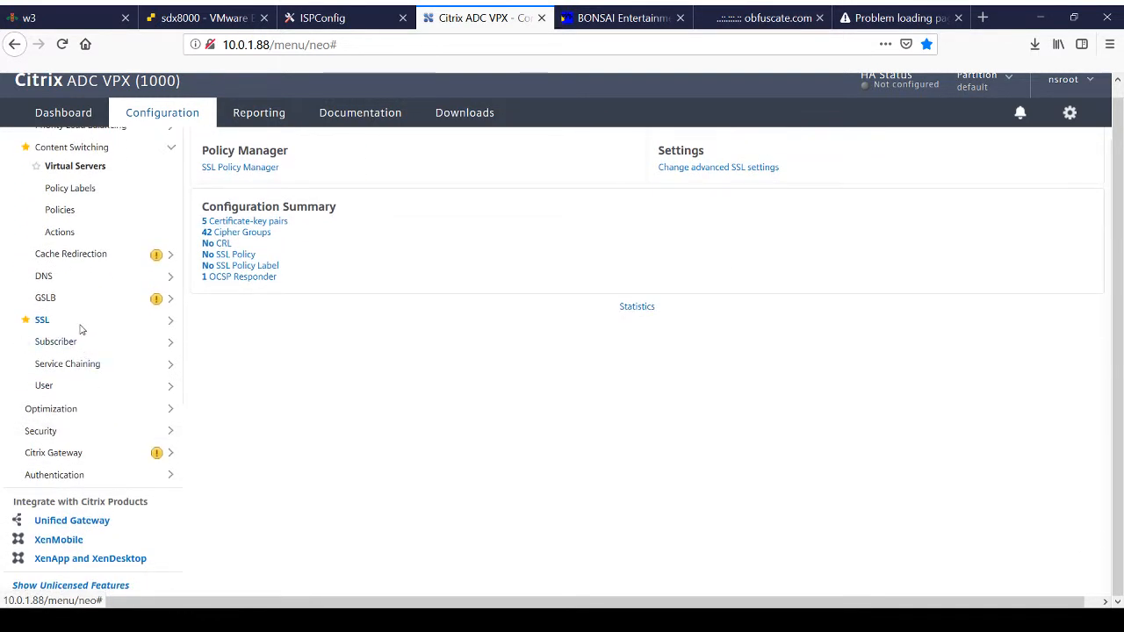
pyautogui.click(80, 327)
pyautogui.click(74, 257)
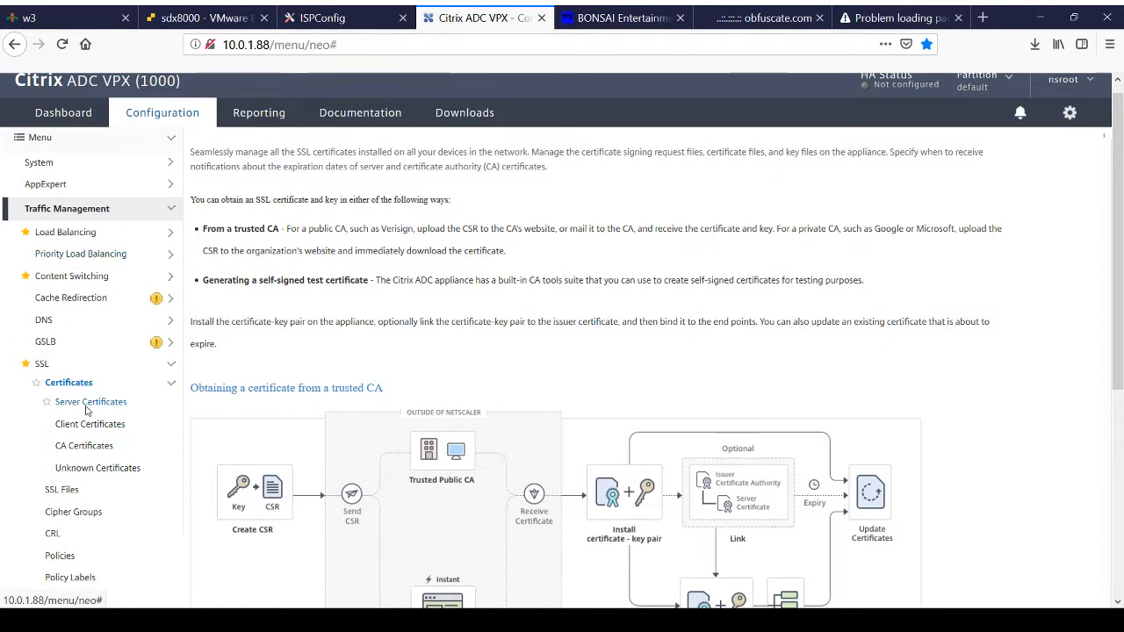
pyautogui.click(87, 405)
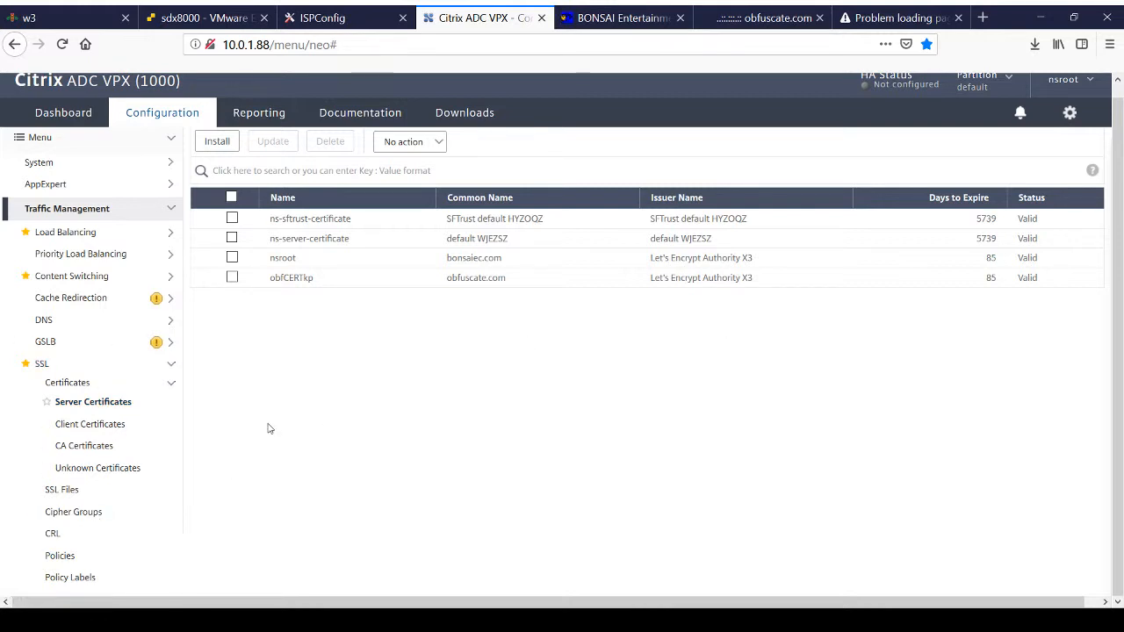
pyautogui.click(219, 145)
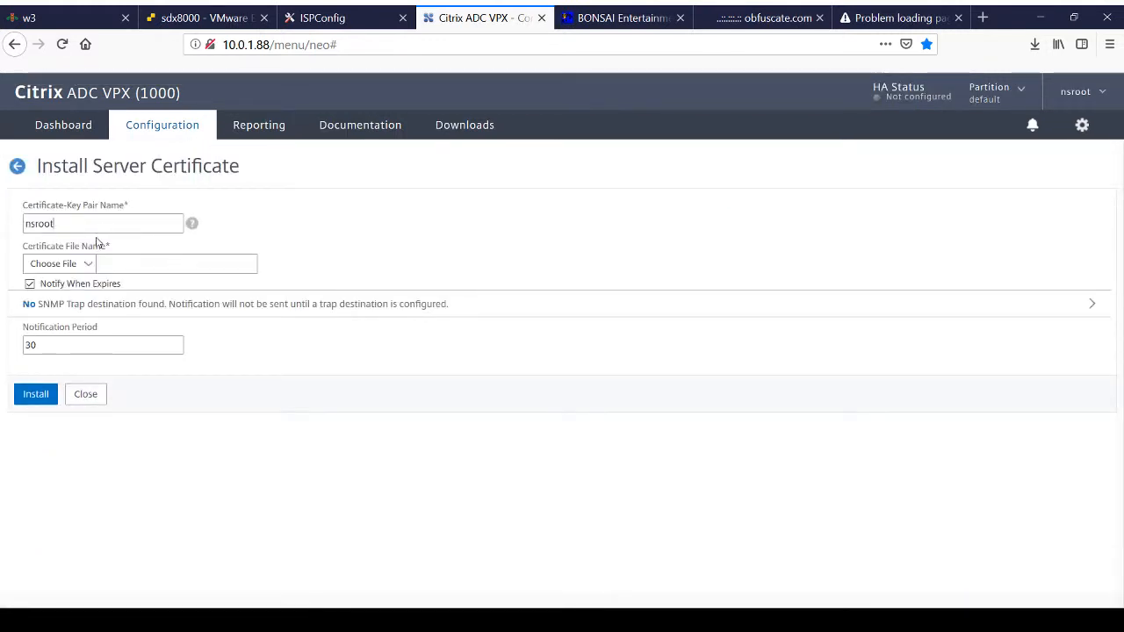
pyautogui.moveTo(100, 223); pyautogui.dragTo(7, 227)
pyautogui.write('ce')
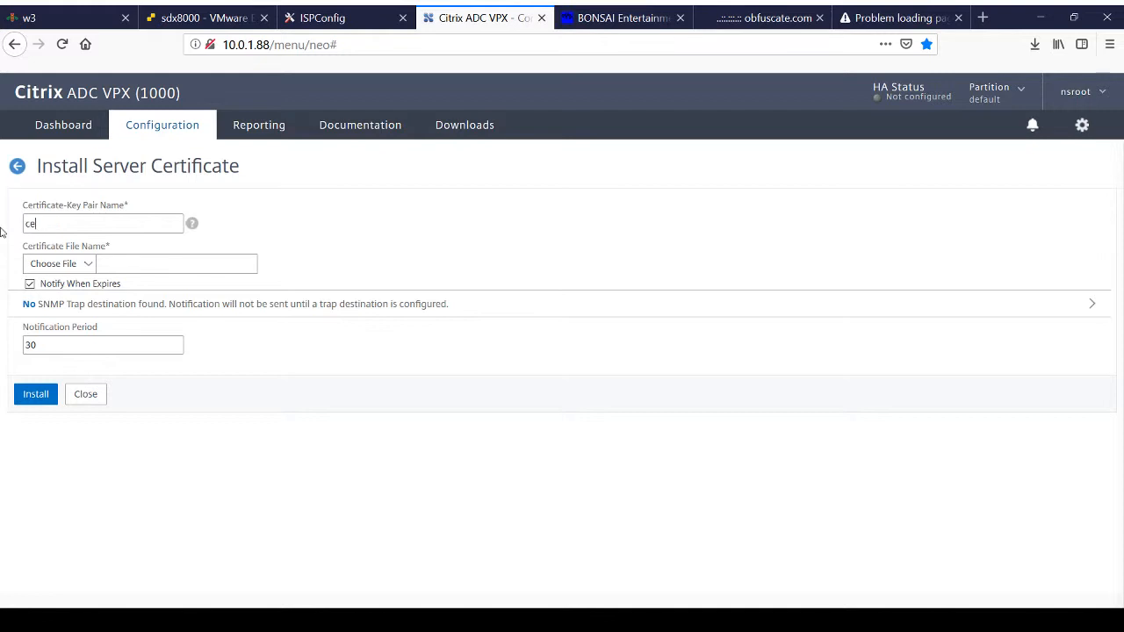
pyautogui.write('rtN90xKP')
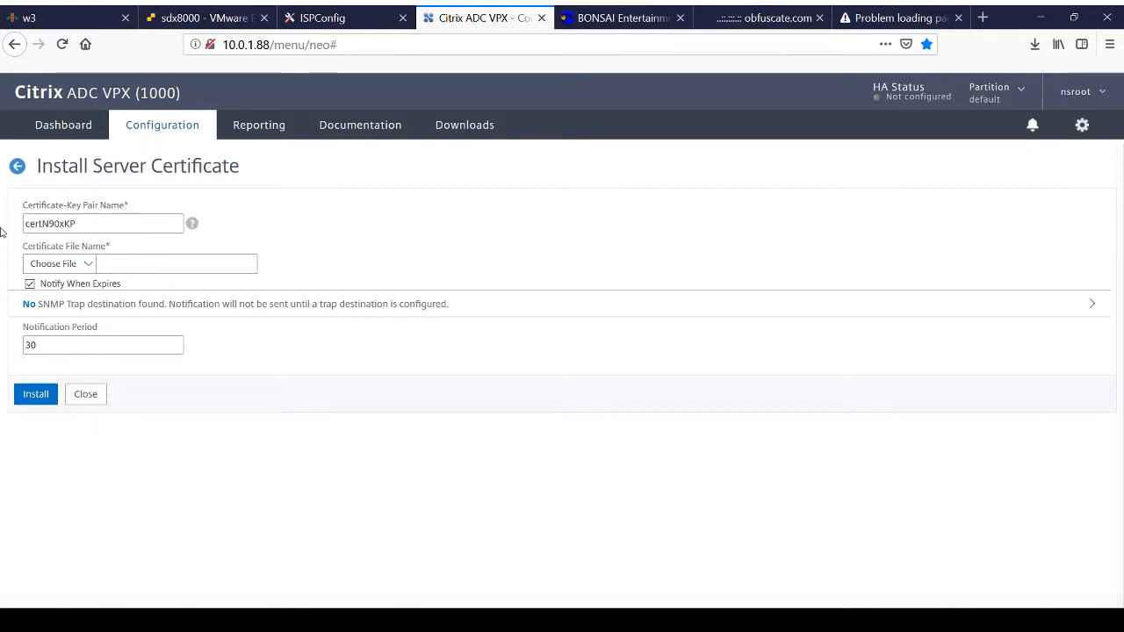
# Step: Choose n90x.certificate.crt from the appliance's /nsconfig/ssl/ directory as the certificate file
pyautogui.click(88, 265)
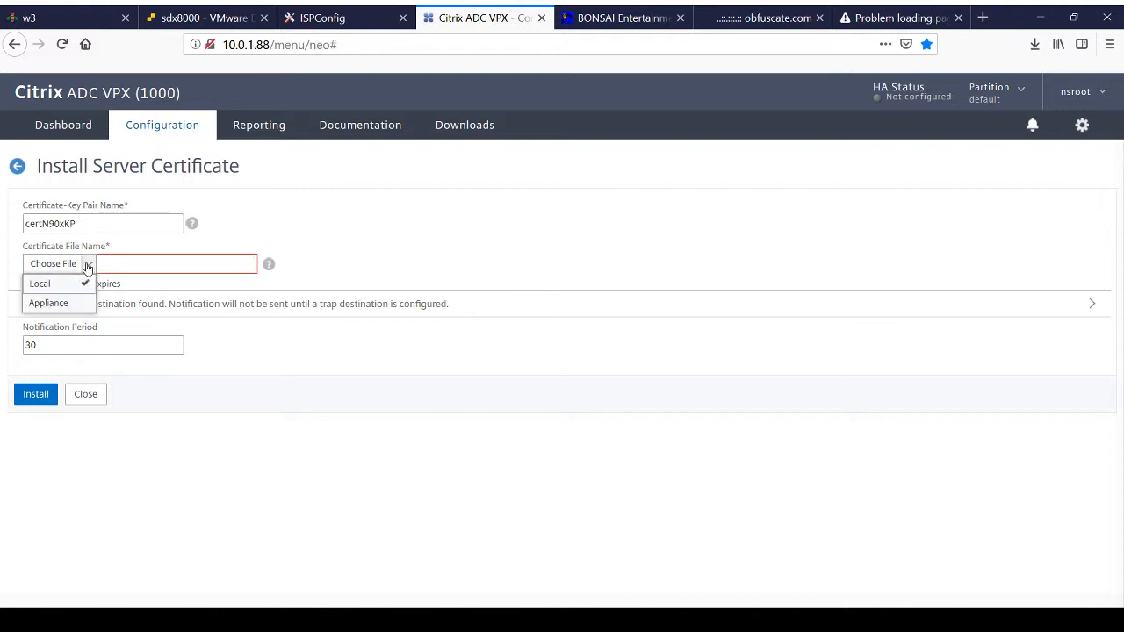
pyautogui.click(50, 303)
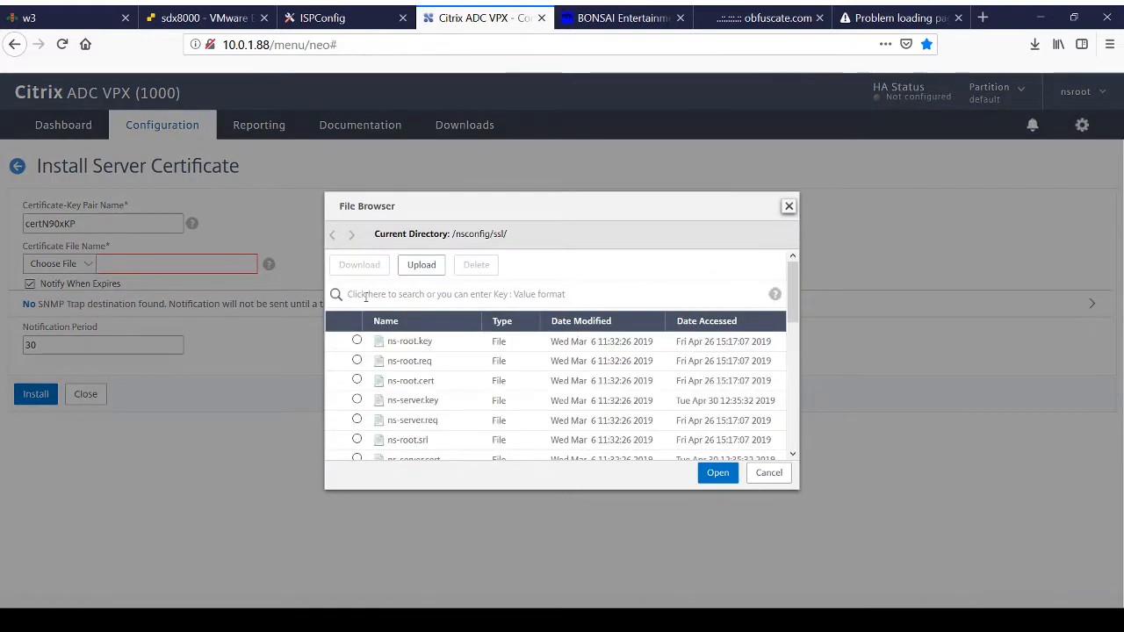
pyautogui.moveTo(793, 281); pyautogui.dragTo(793, 417)
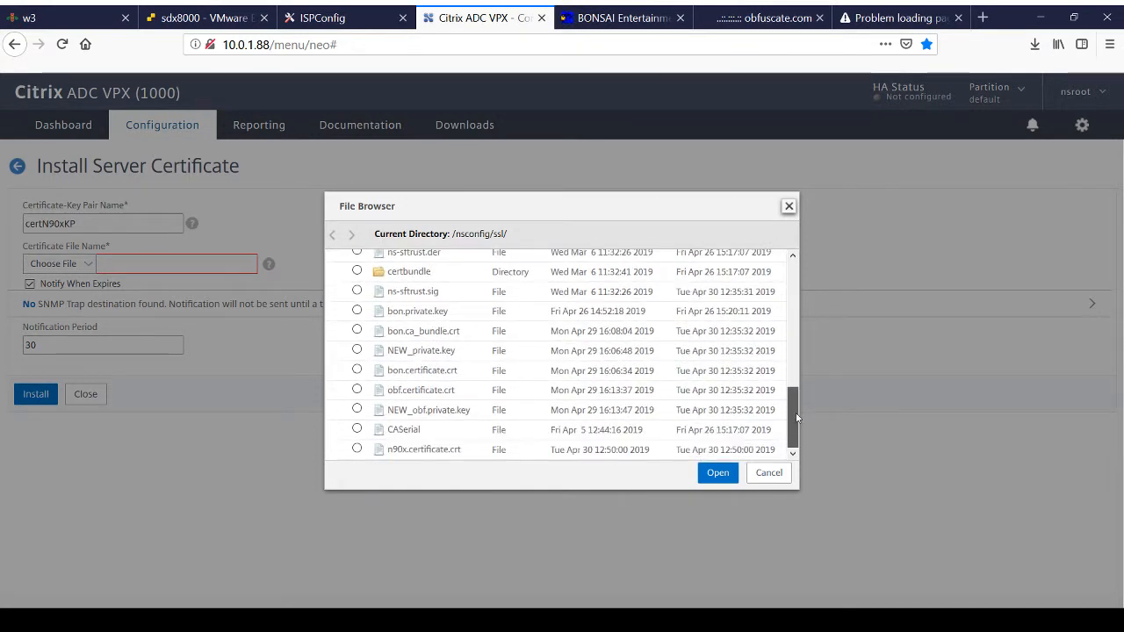
pyautogui.click(357, 449)
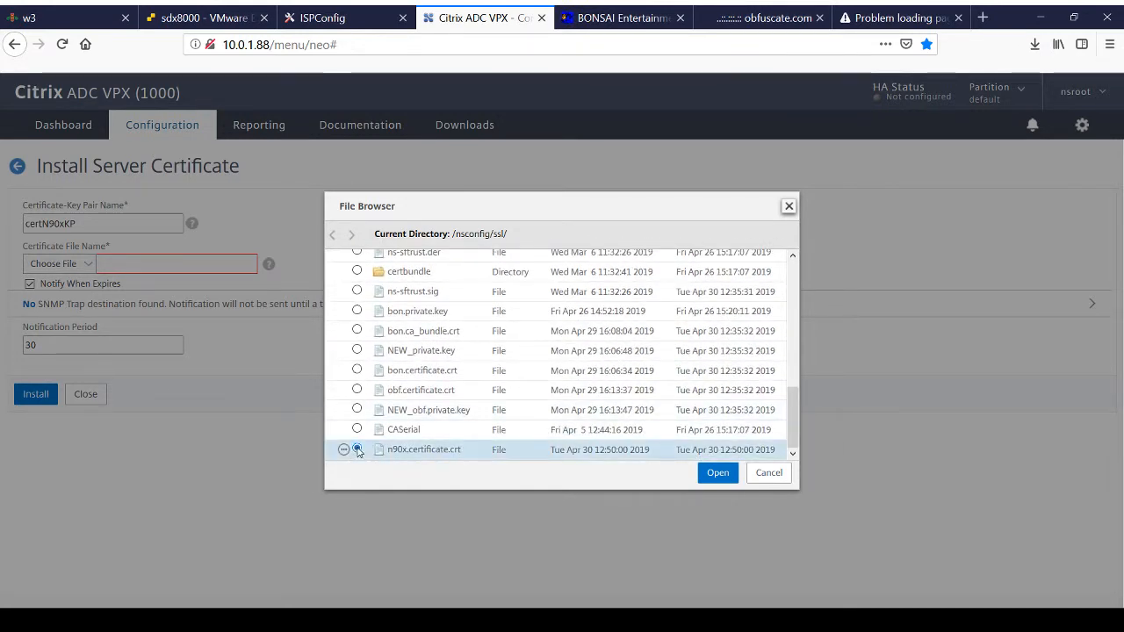
pyautogui.click(716, 474)
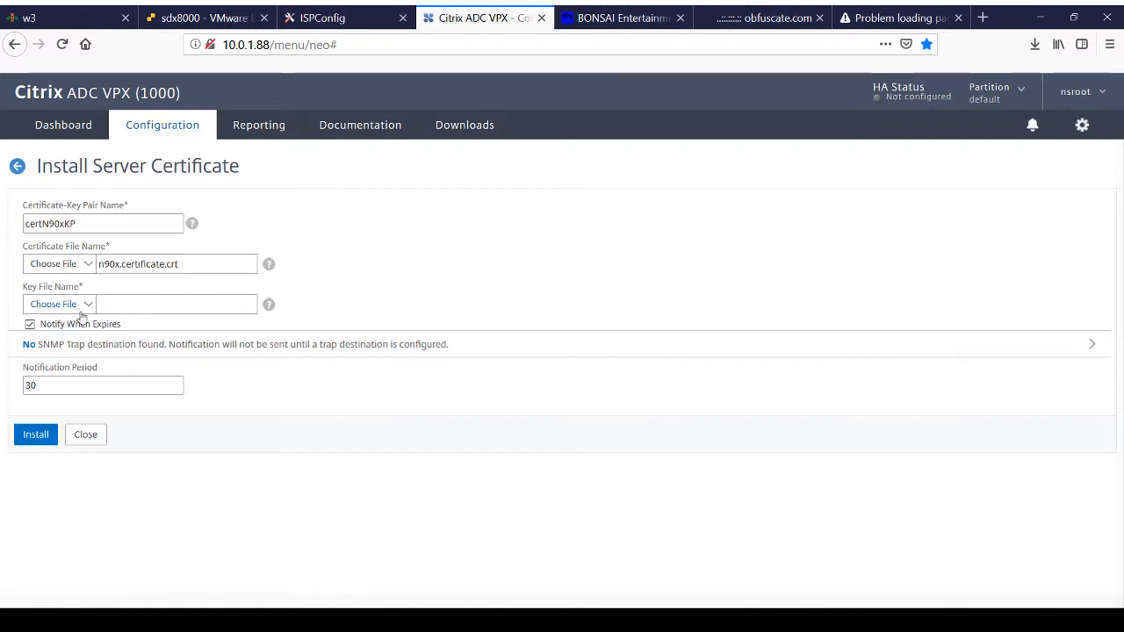
# Step: Upload the local n90x.private.key as the key file and try to install the certificate-key pair
pyautogui.click(88, 304)
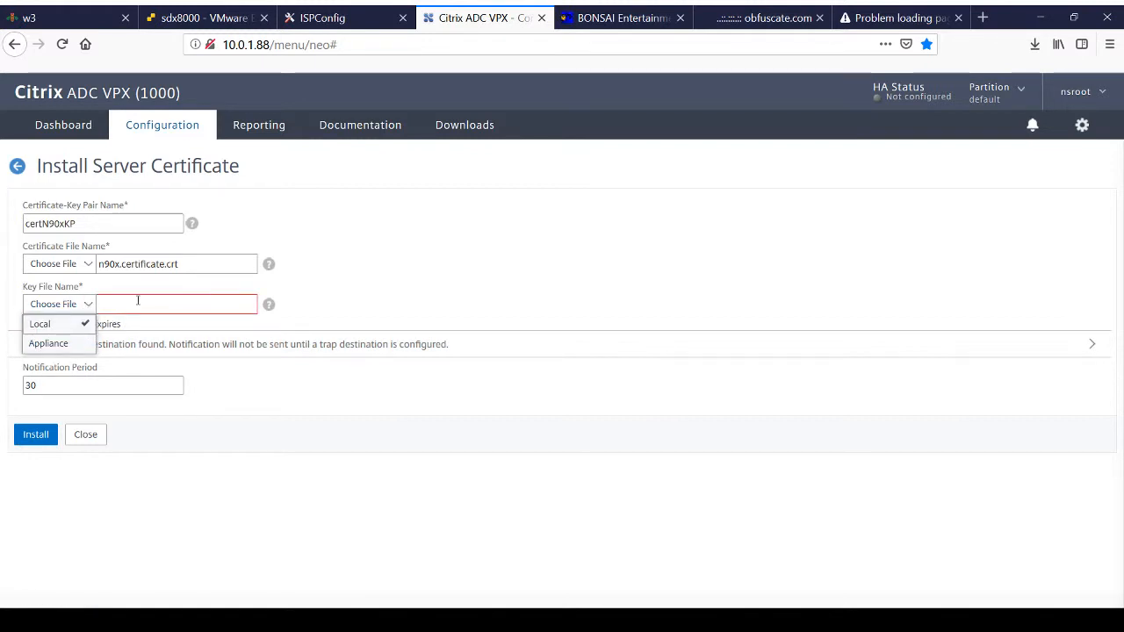
pyautogui.click(137, 301)
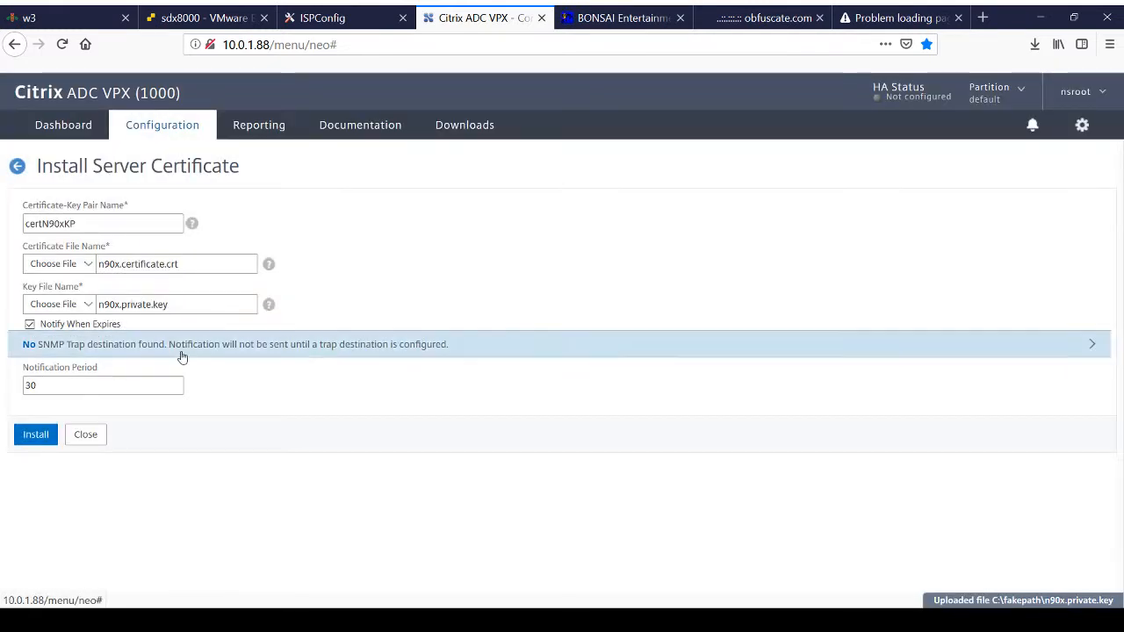
pyautogui.click(43, 441)
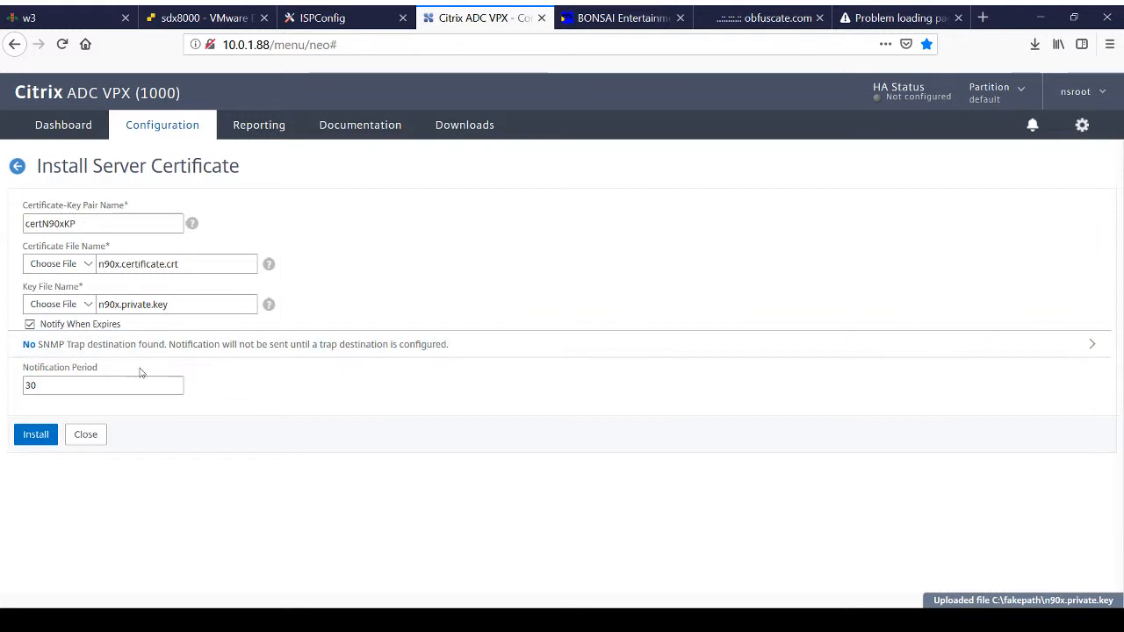
pyautogui.click(31, 436)
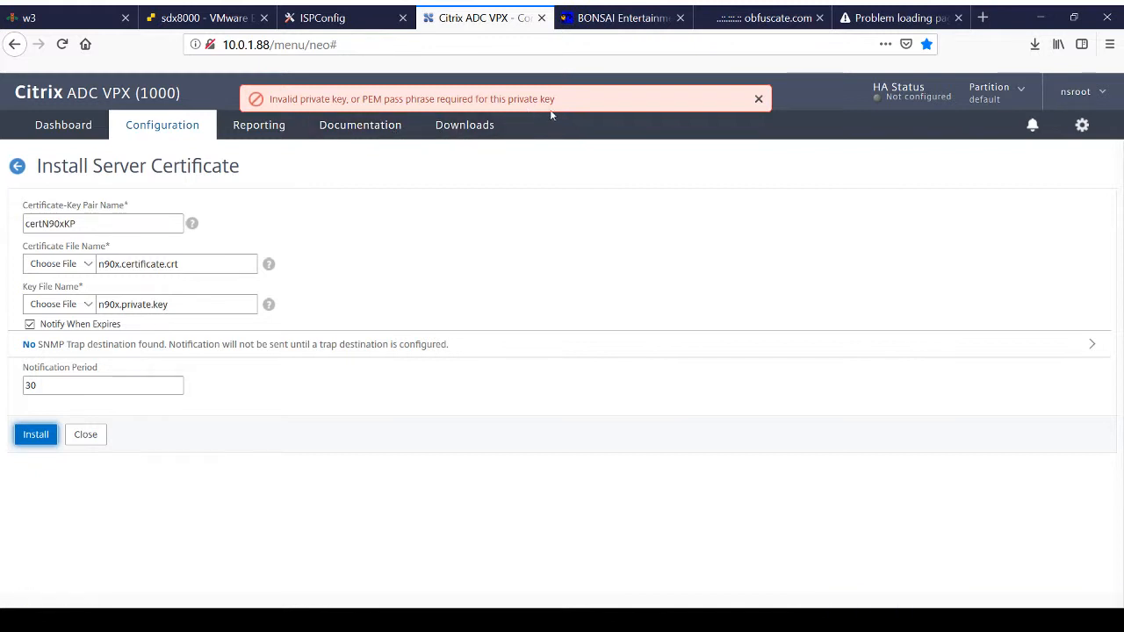
# Step: Read the solution in Citrix support article CTX134233 about the invalid private key error, and return to the certificate installation form
pyautogui.click(981, 18)
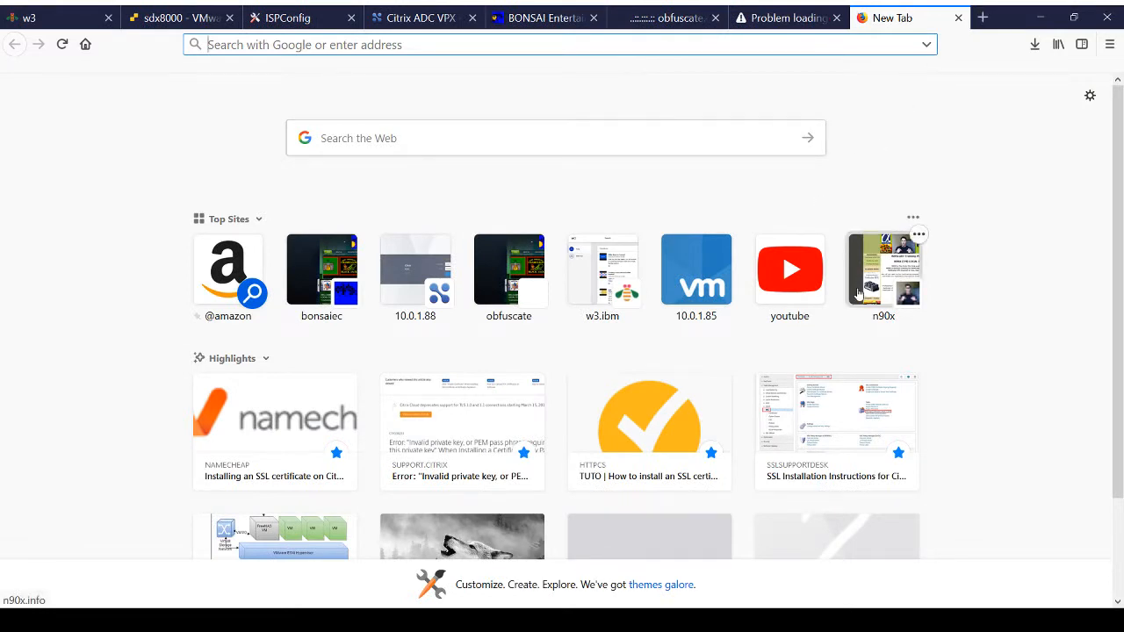
pyautogui.click(455, 430)
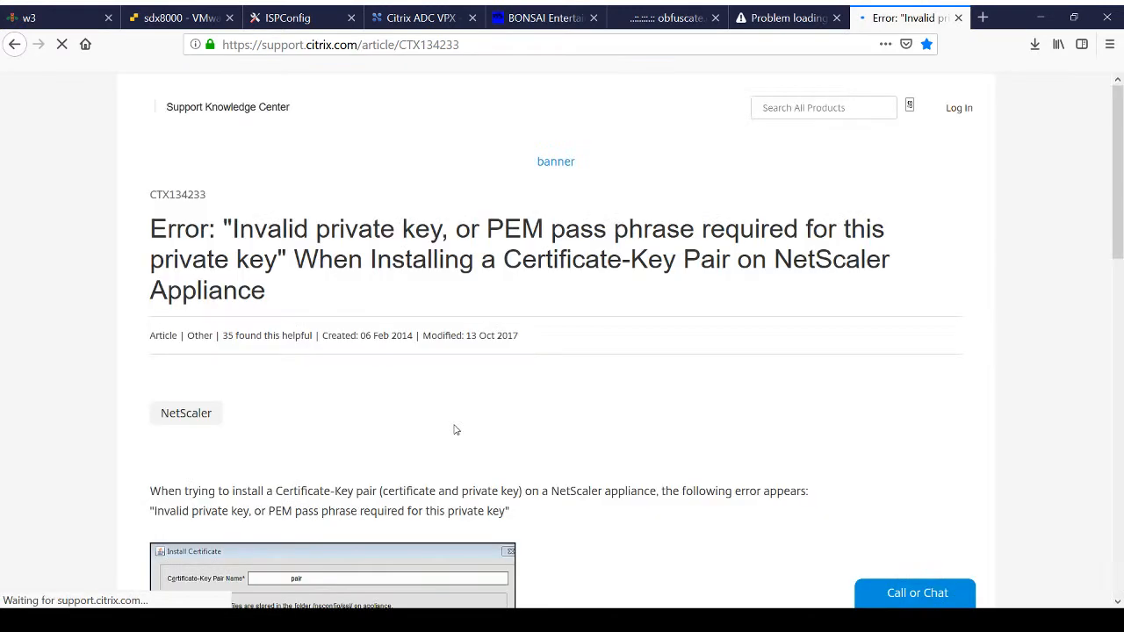
pyautogui.scroll(-3, 455, 430)
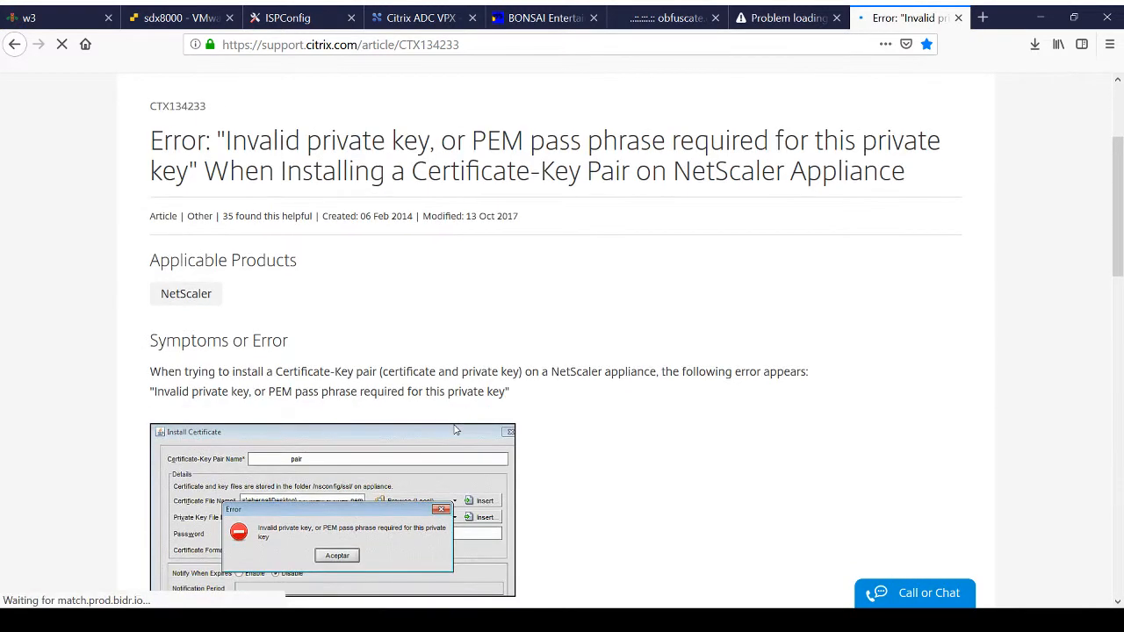
pyautogui.scroll(-1, 455, 430)
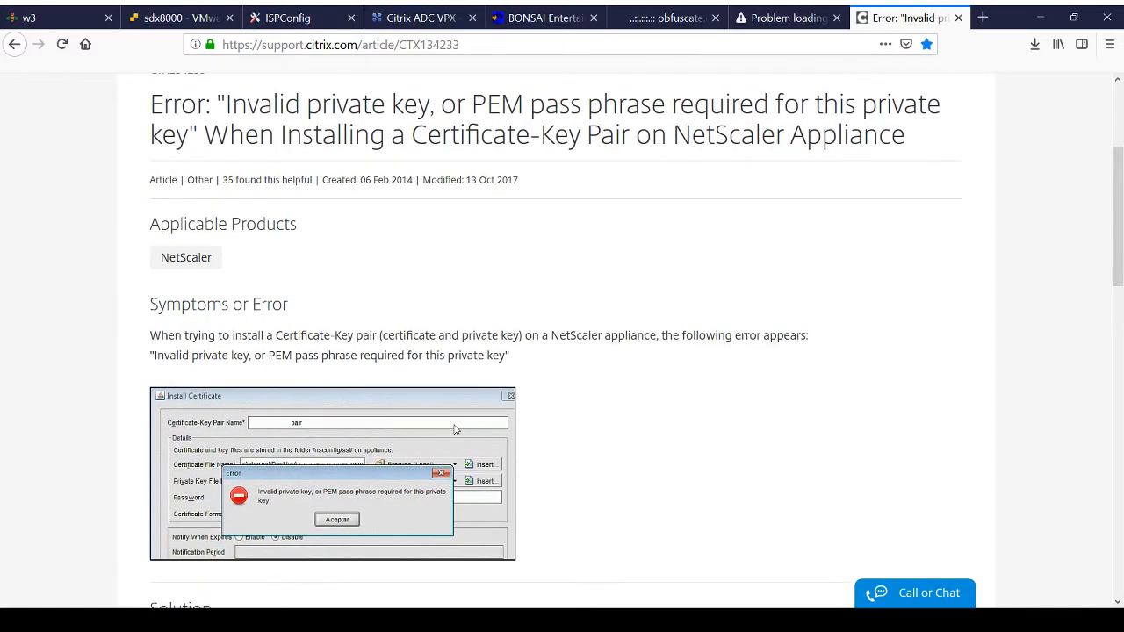
pyautogui.scroll(-1, 454, 429)
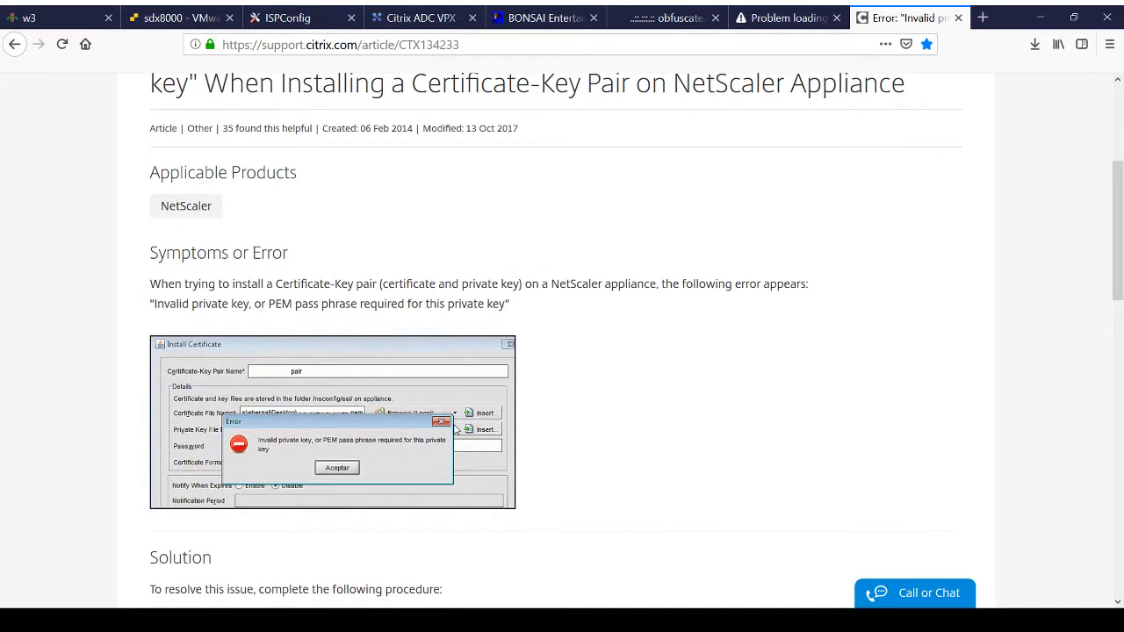
pyautogui.scroll(-2, 456, 429)
pyautogui.scroll(-2, 455, 430)
pyautogui.scroll(-1, 455, 430)
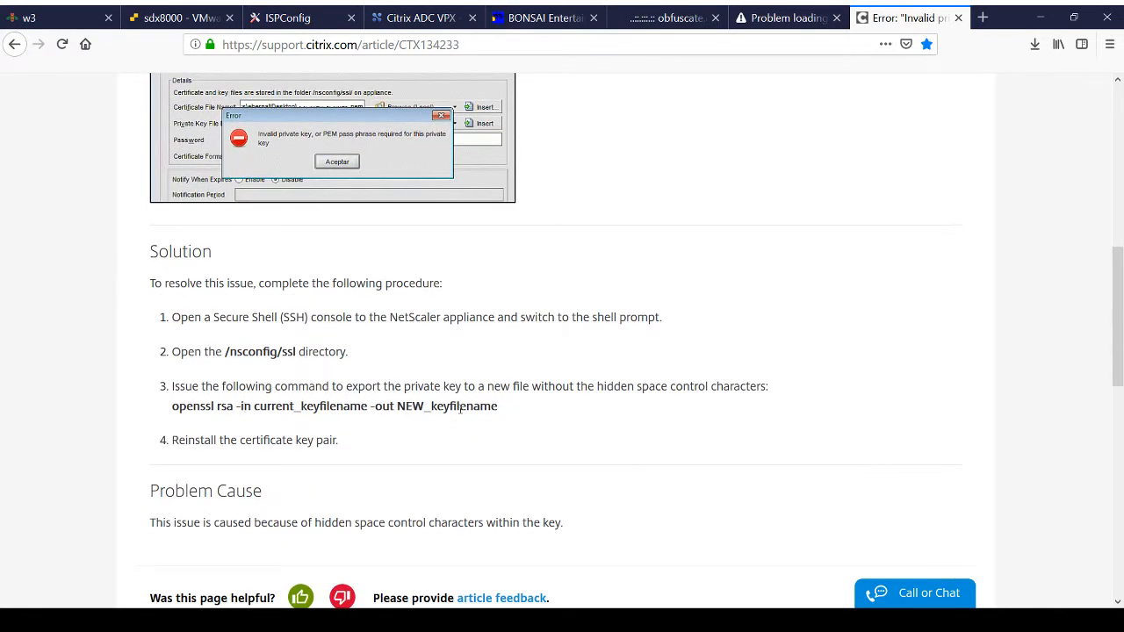
pyautogui.scroll(-3, 535, 409)
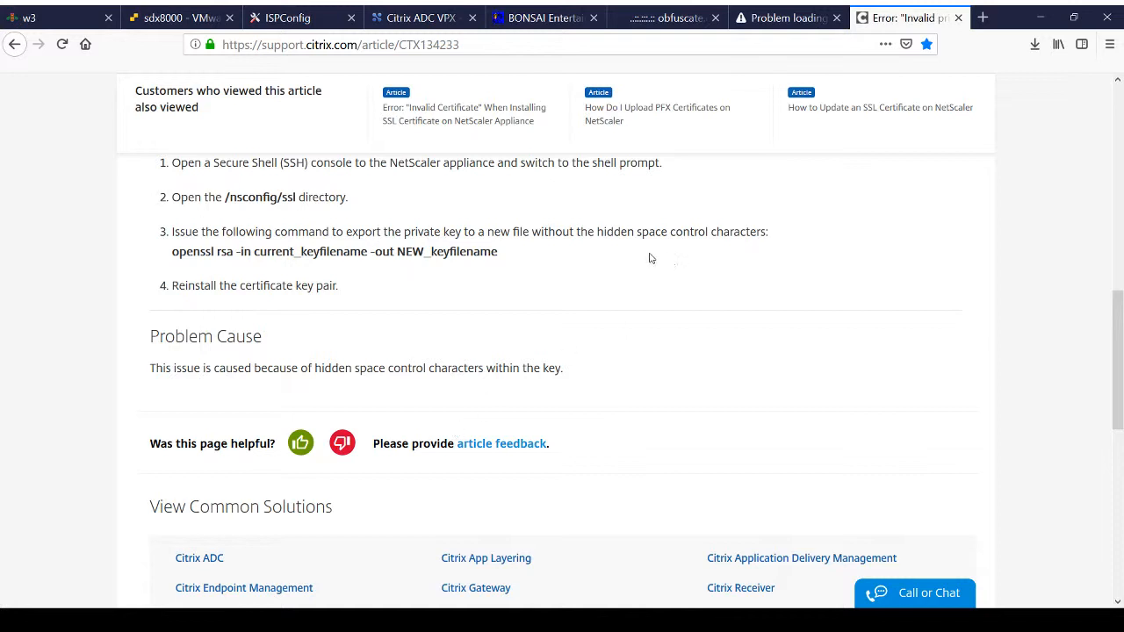
pyautogui.click(430, 23)
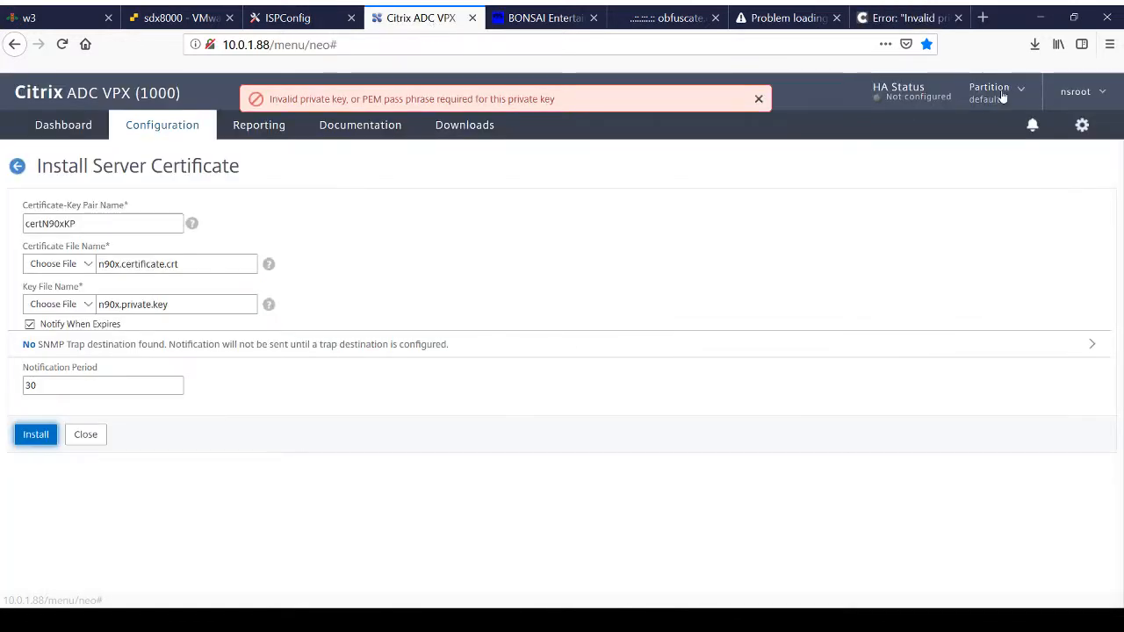
# Step: Look up the appliance's IP address, and select the openssl rsa key export command in Citrix support article CTX134233
pyautogui.click(1070, 92)
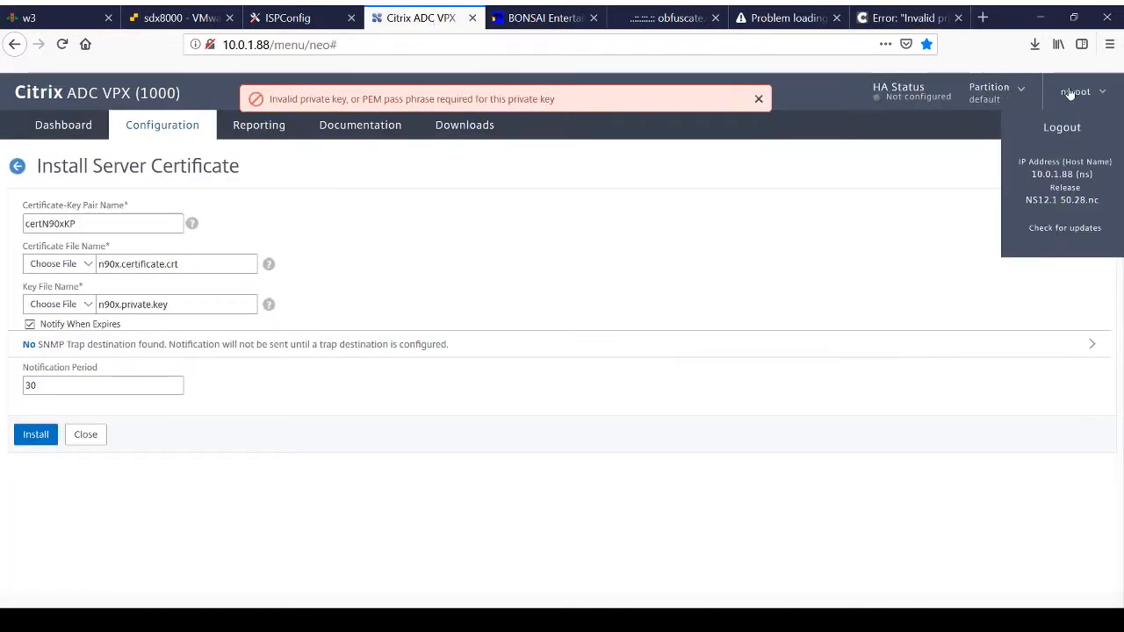
pyautogui.click(432, 542)
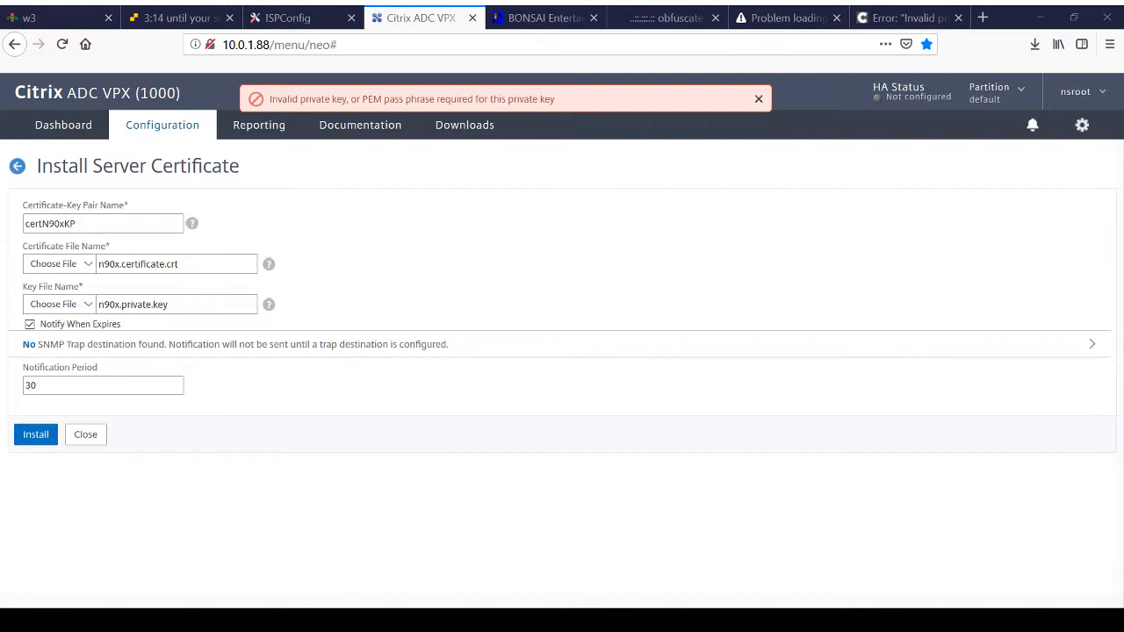
pyautogui.click(896, 16)
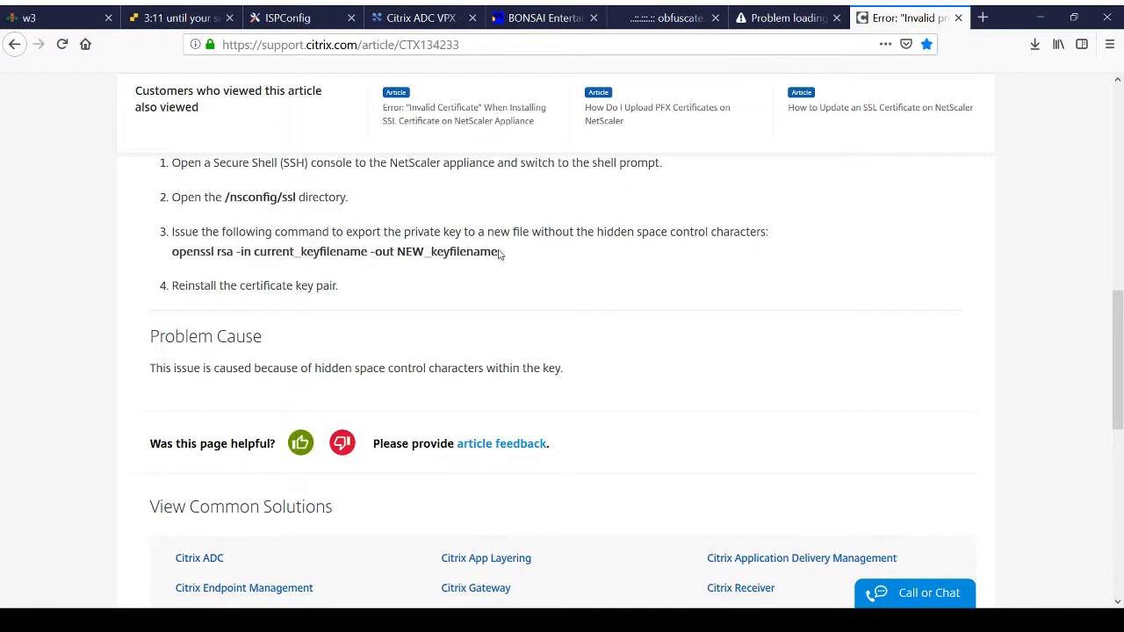
pyautogui.moveTo(498, 252); pyautogui.dragTo(171, 257)
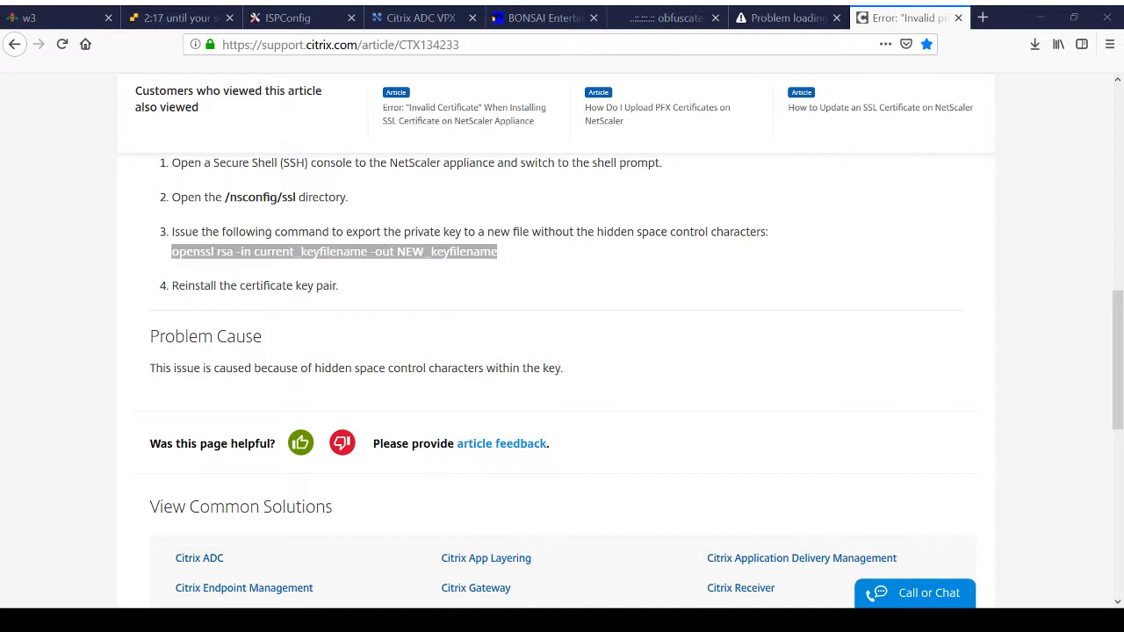
pyautogui.click(773, 18)
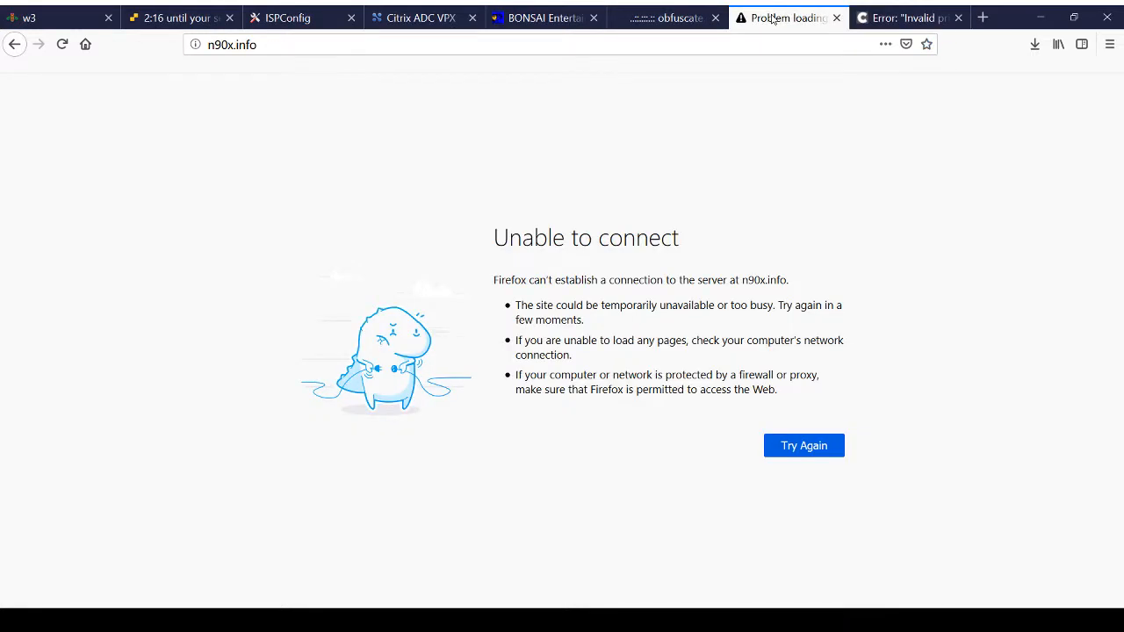
pyautogui.click(417, 20)
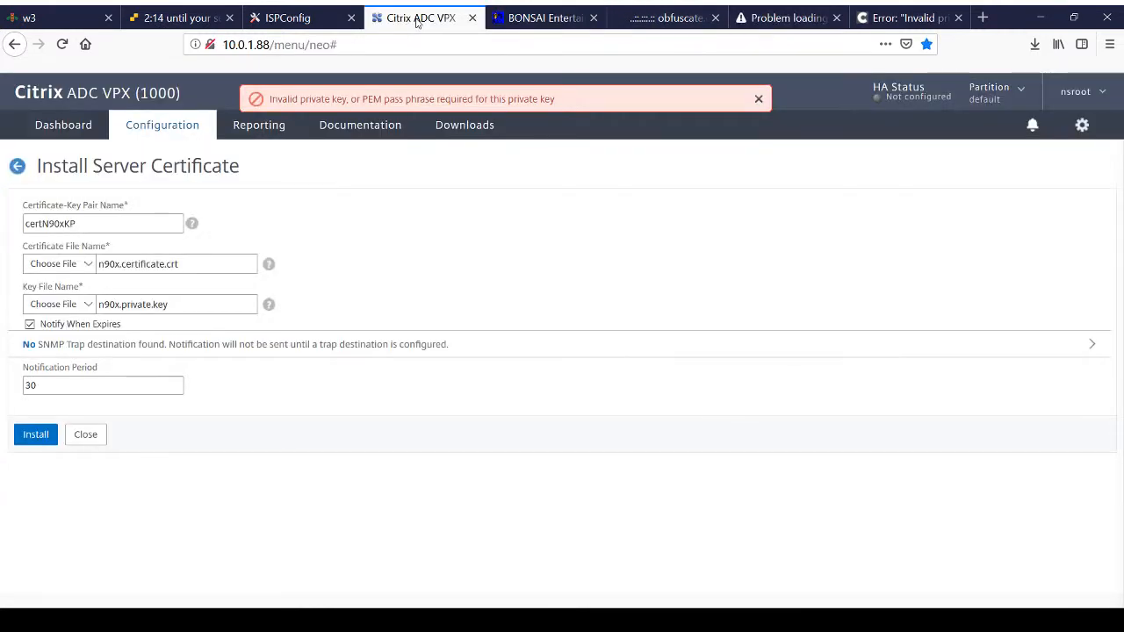
# Step: Choose NEW_n90x.private.key from the appliance's /nsconfig/ssl/ directory as the key file and install the certN90xKP certificate-key pair
pyautogui.click(81, 304)
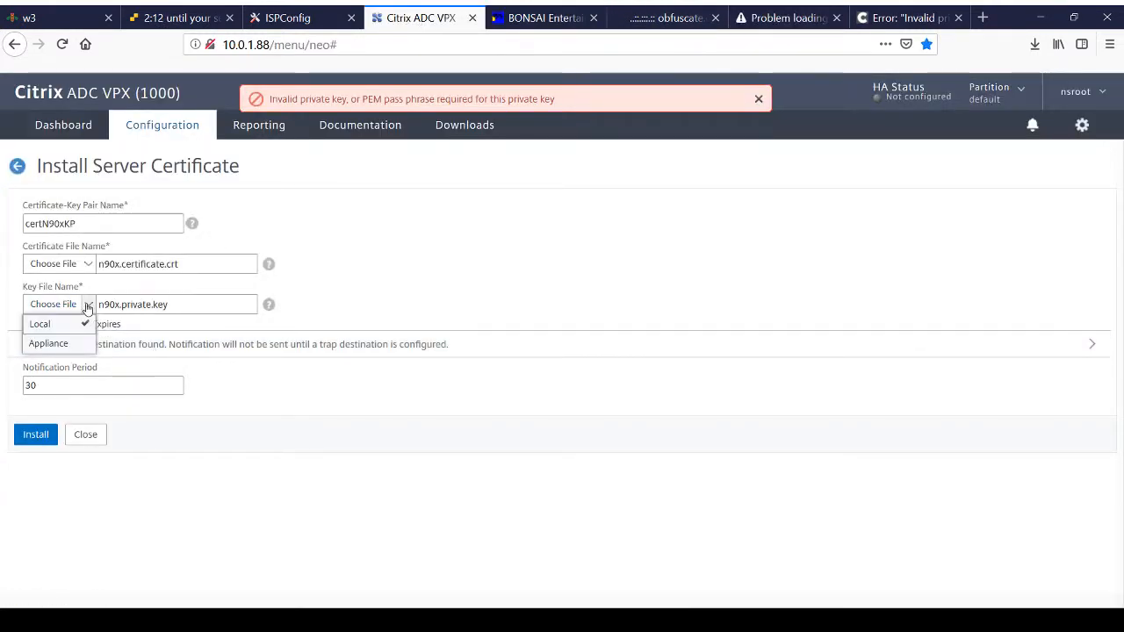
pyautogui.click(51, 342)
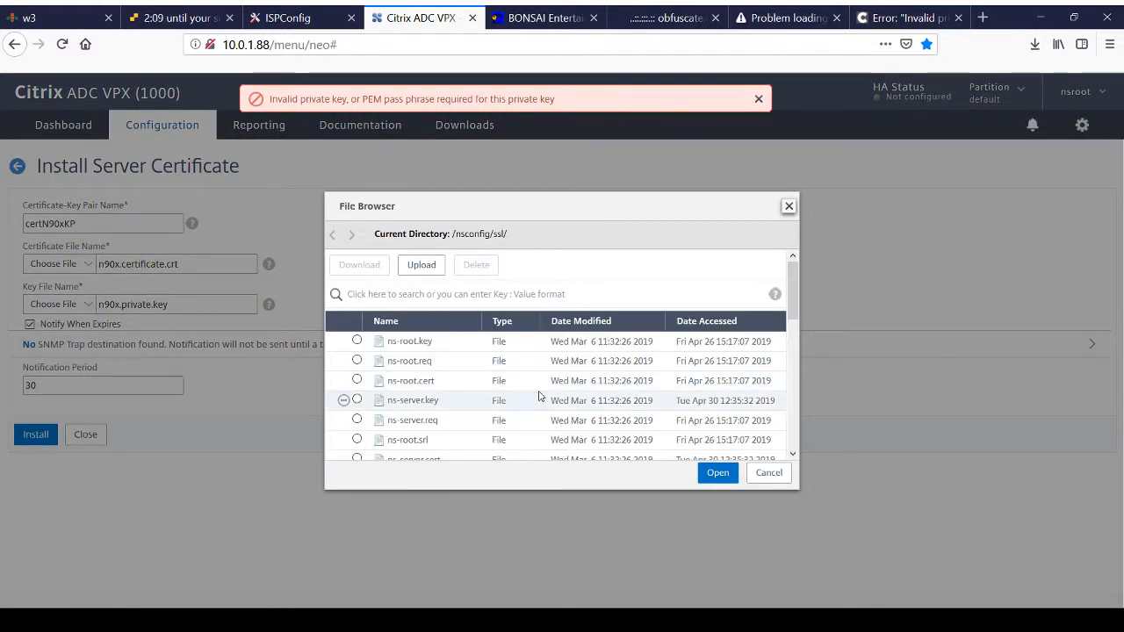
pyautogui.moveTo(788, 286); pyautogui.dragTo(789, 410)
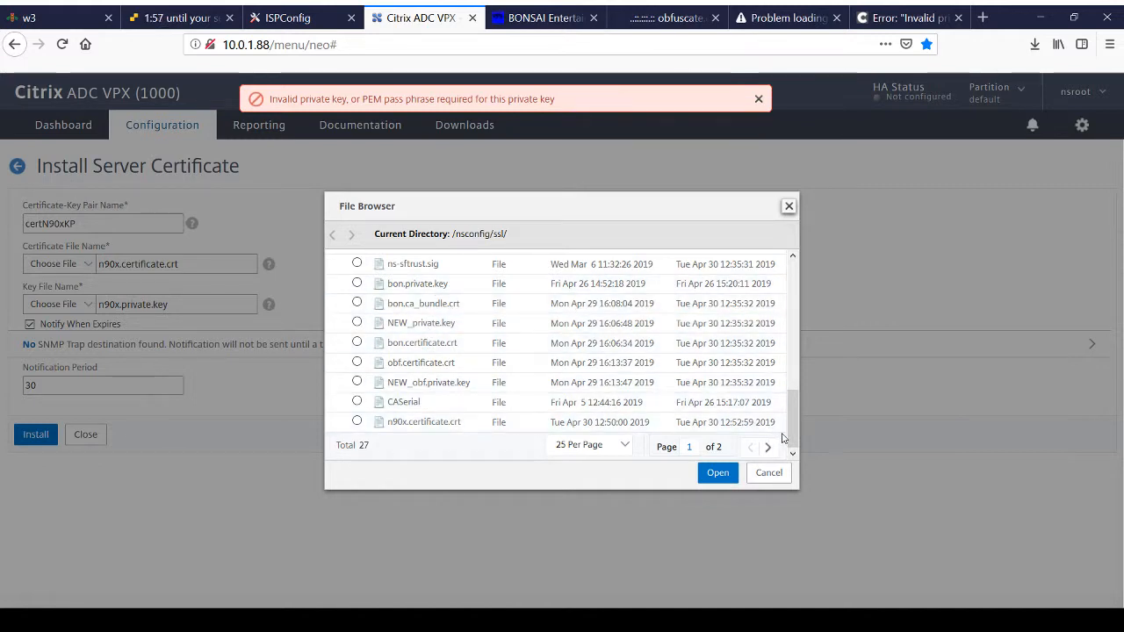
pyautogui.moveTo(790, 431)
pyautogui.mouseDown()
pyautogui.moveTo(790, 419)
pyautogui.moveTo(788, 434)
pyautogui.mouseUp()
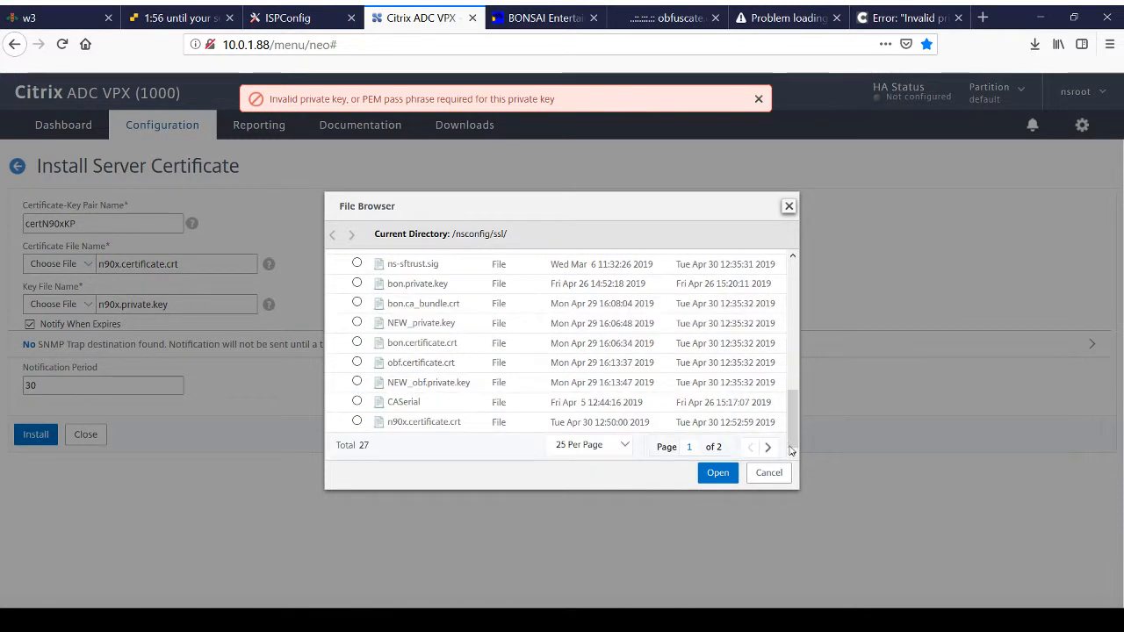
pyautogui.click(767, 447)
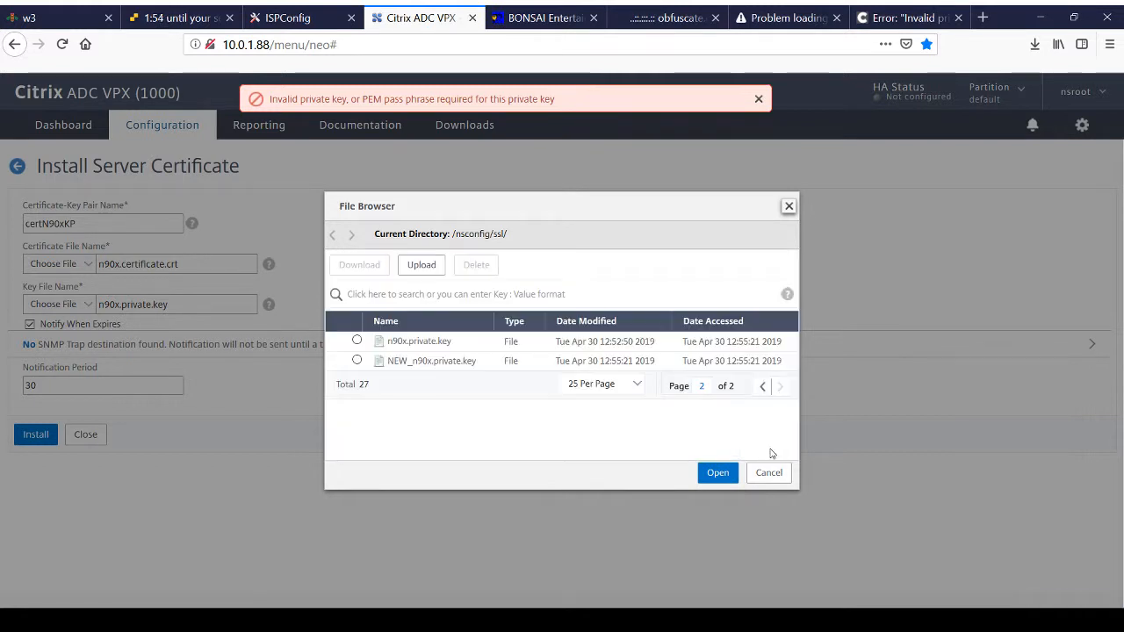
pyautogui.click(357, 360)
pyautogui.click(715, 473)
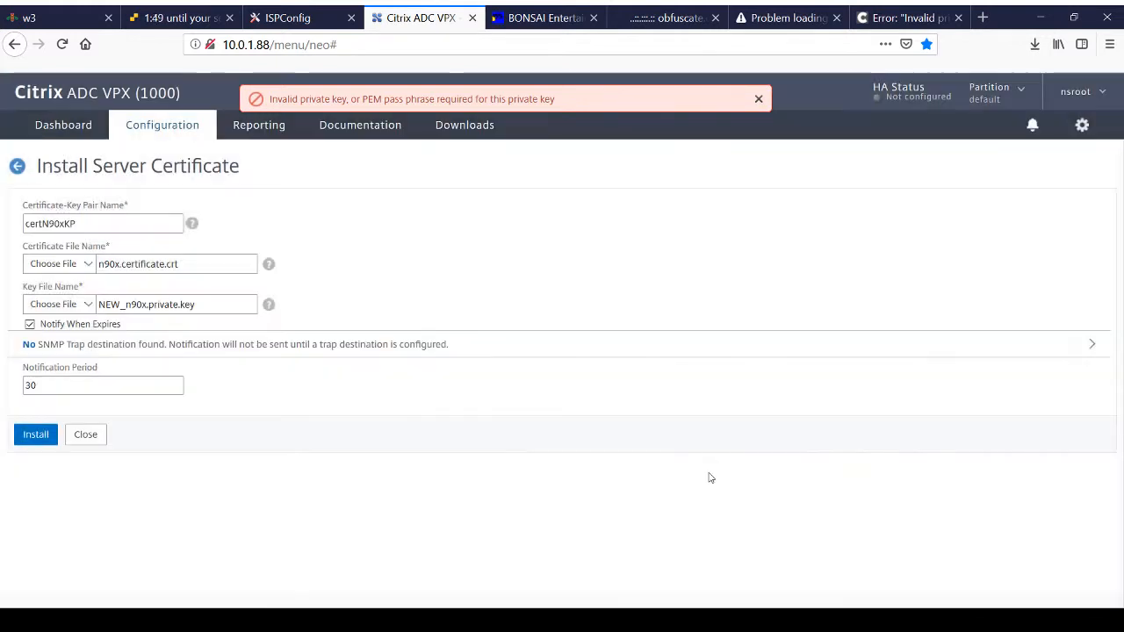
pyautogui.click(36, 437)
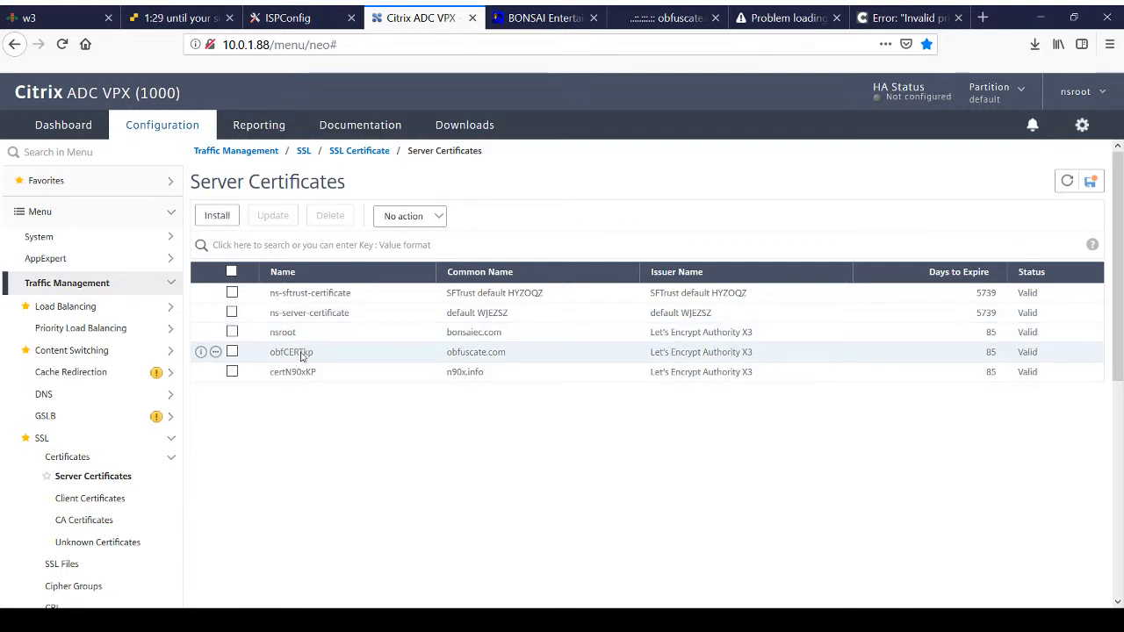
# Step: Try to install ca_bundle.crt as a server certificate with the certificate-key pair name bundel
pyautogui.click(217, 216)
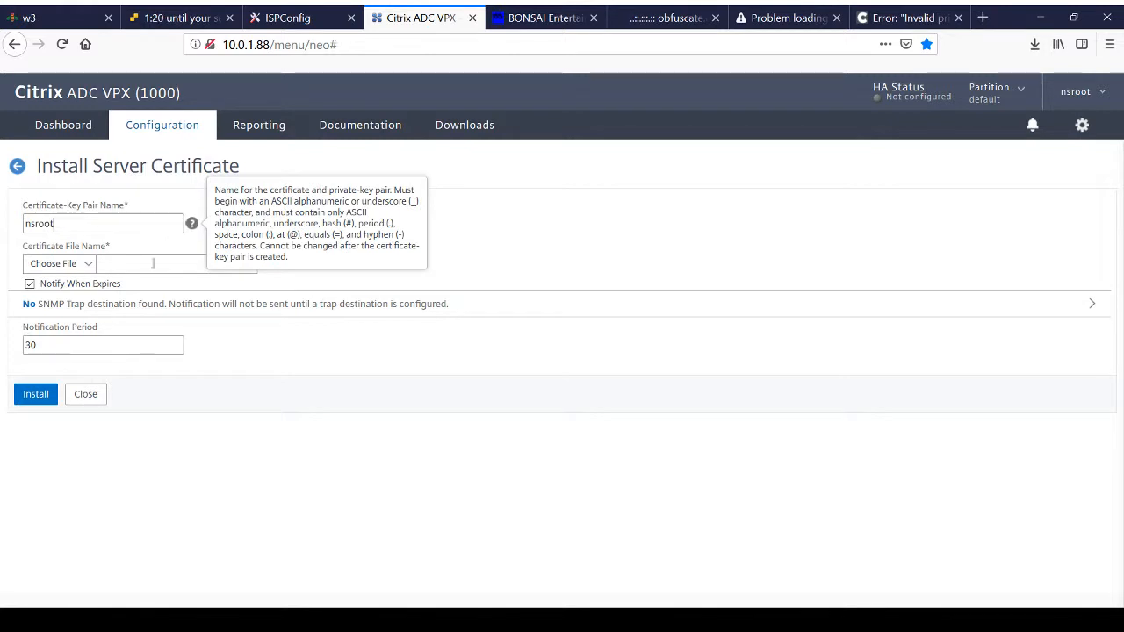
pyautogui.doubleClick(65, 219)
pyautogui.write('bundel')
pyautogui.click(87, 263)
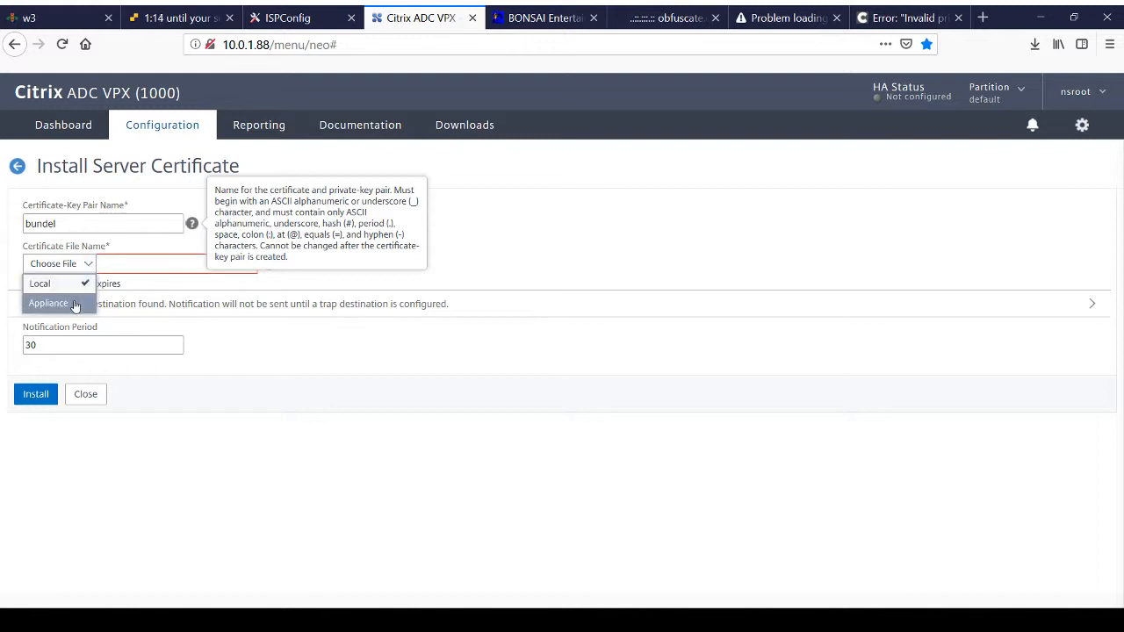
pyautogui.click(74, 302)
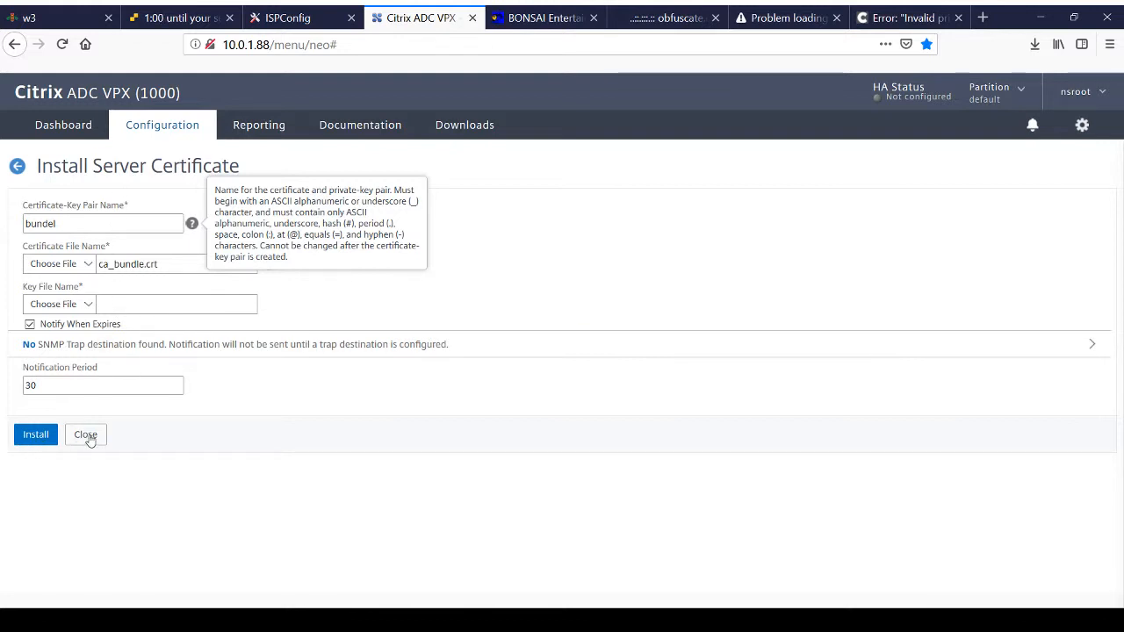
pyautogui.click(41, 438)
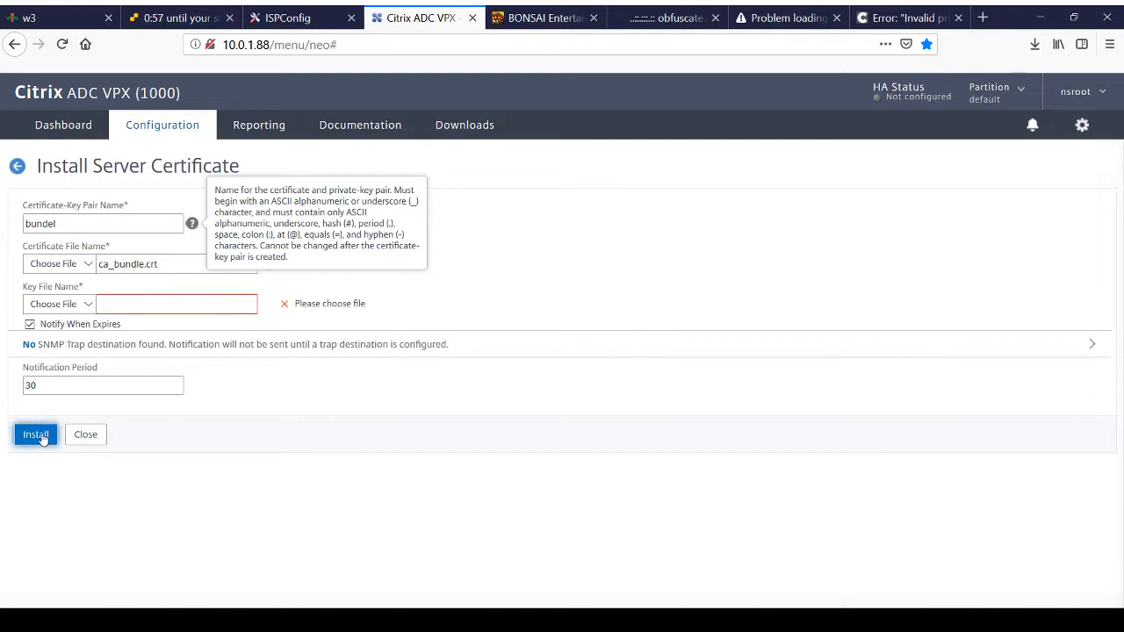
pyautogui.click(88, 435)
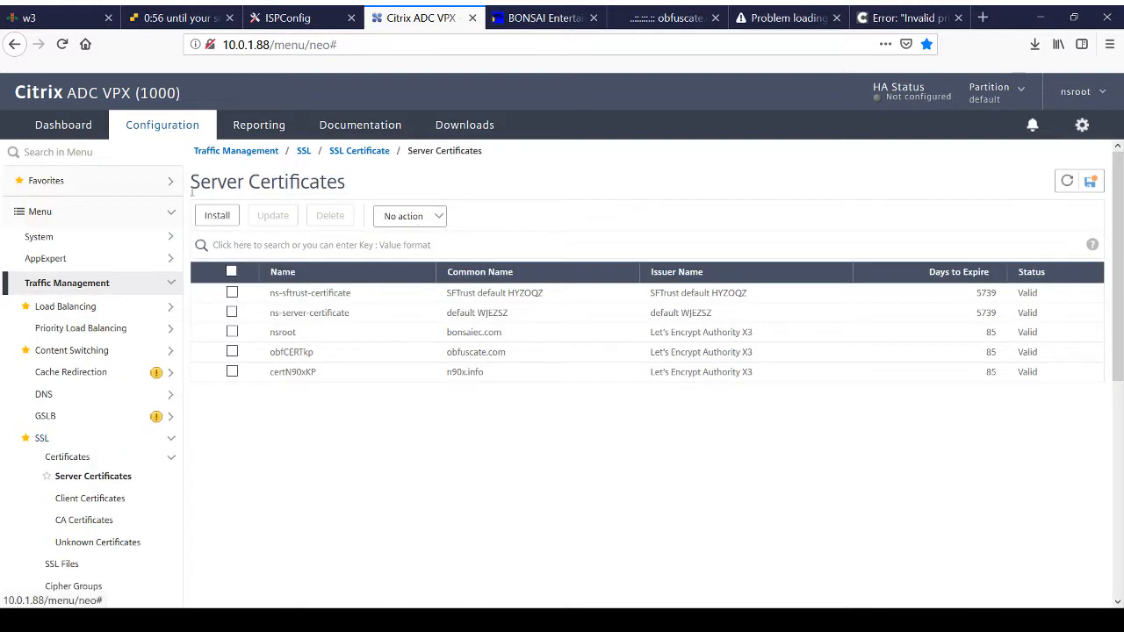
# Step: Start installing a new CA certificate and name its certificate-key pair bundelSSLFORFREE
pyautogui.click(81, 520)
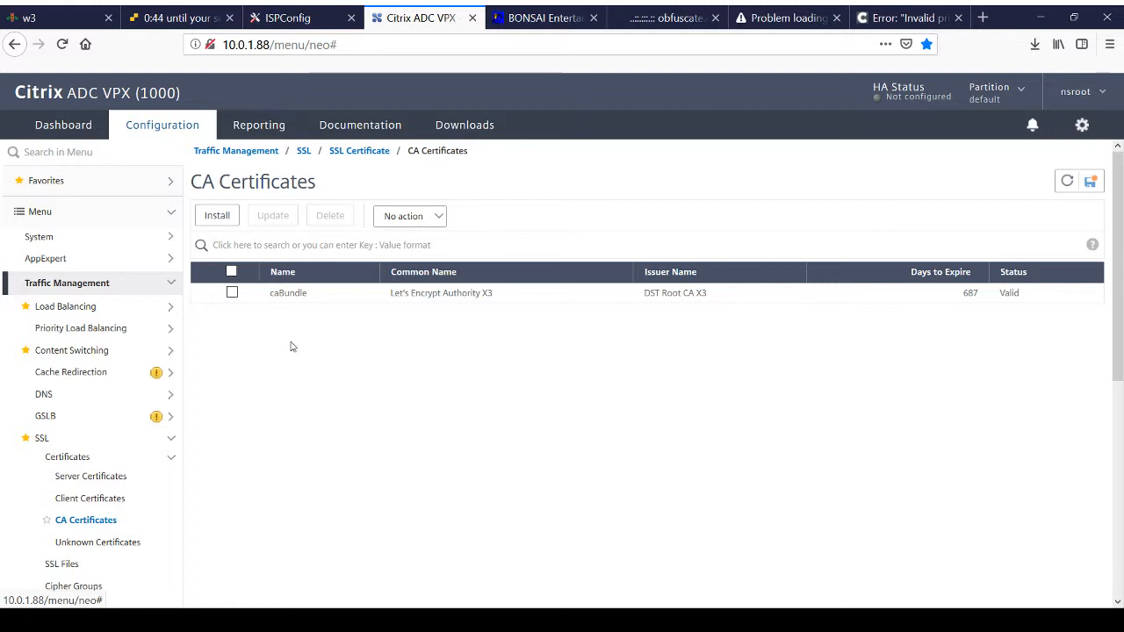
pyautogui.click(219, 218)
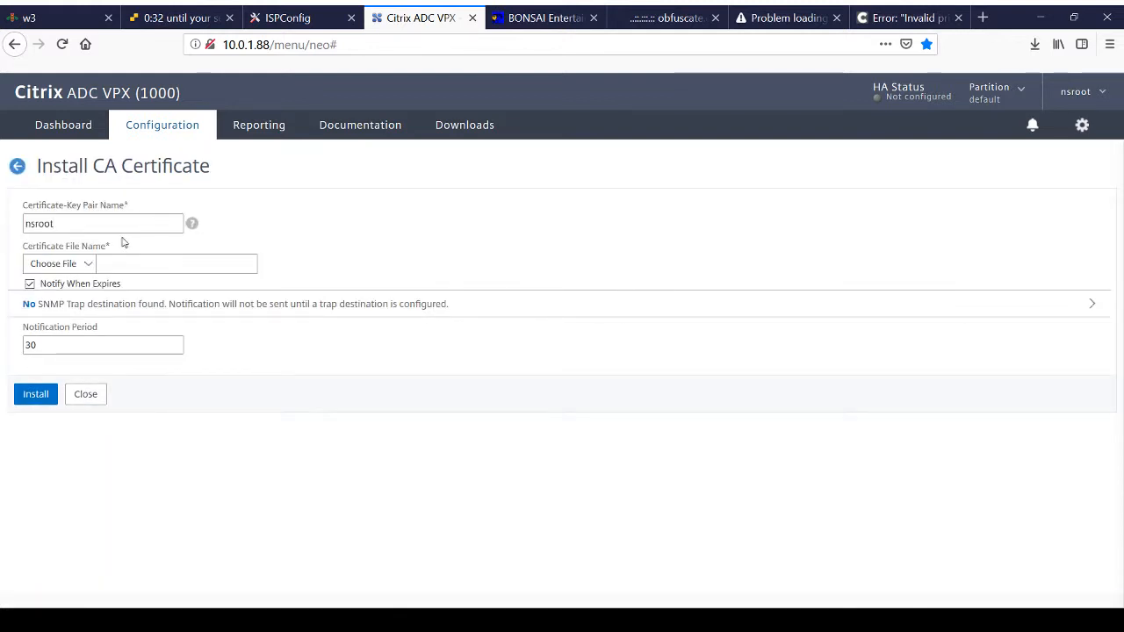
pyautogui.moveTo(63, 223); pyautogui.dragTo(2, 225)
pyautogui.write('bundelSSLFORFREE')
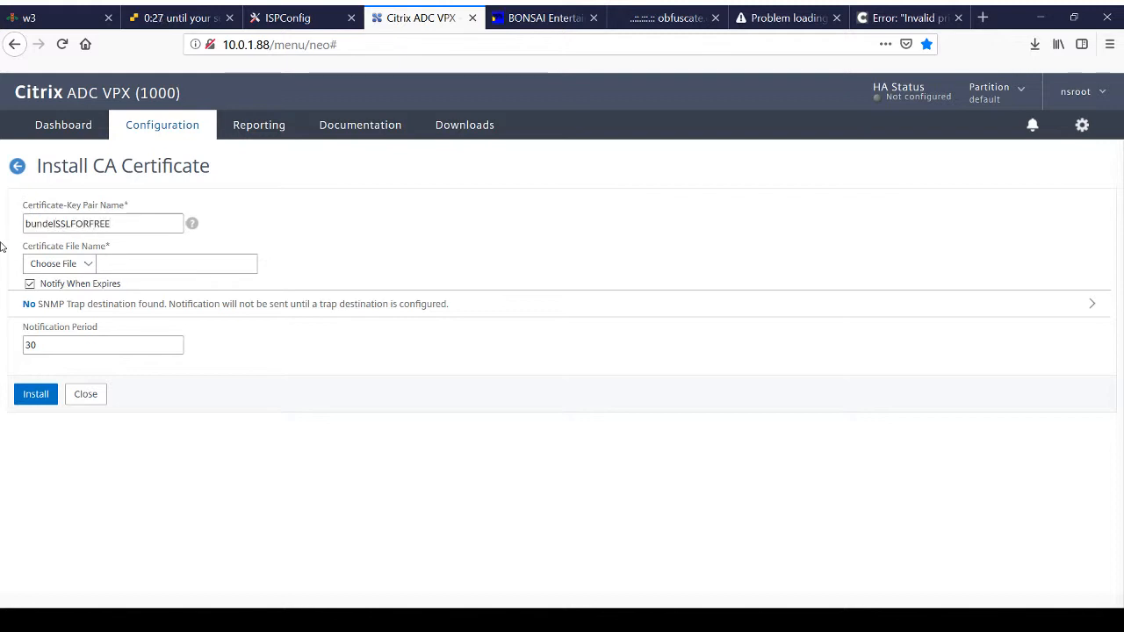
# Step: Upload the local ca_bundle.crt as the certificate file and try to install the CA certificate
pyautogui.click(88, 263)
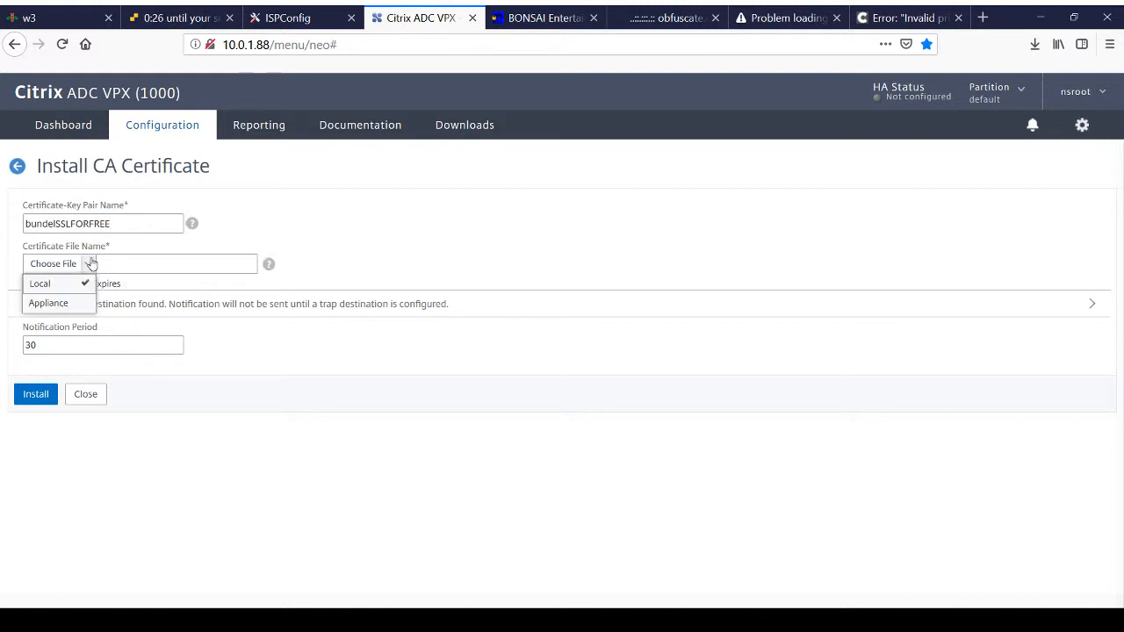
pyautogui.click(70, 303)
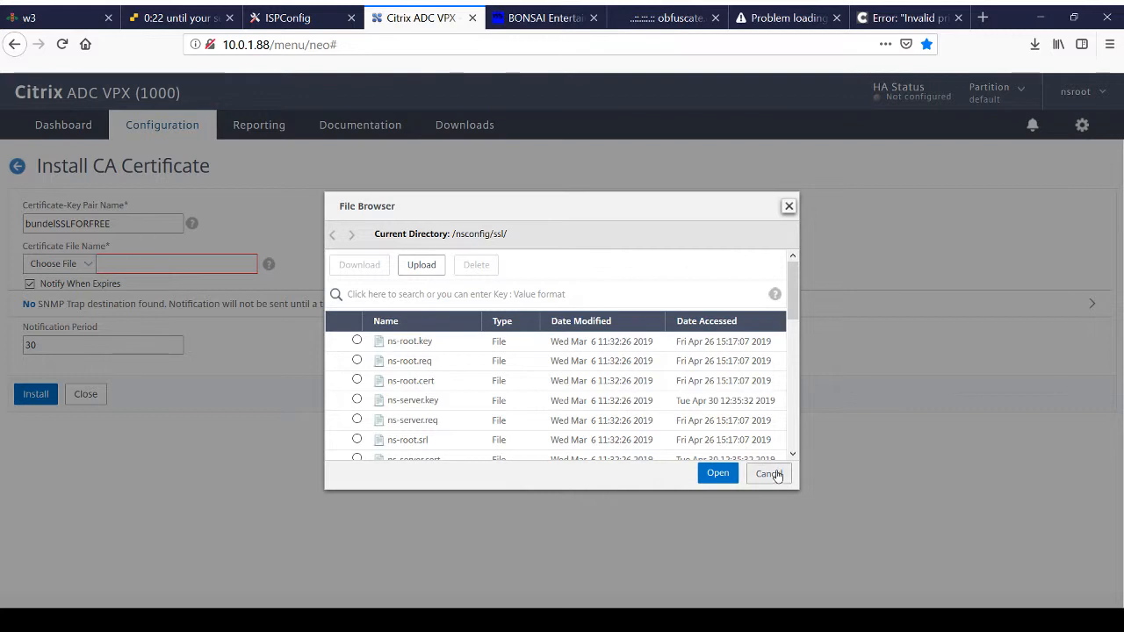
pyautogui.click(771, 474)
pyautogui.click(77, 264)
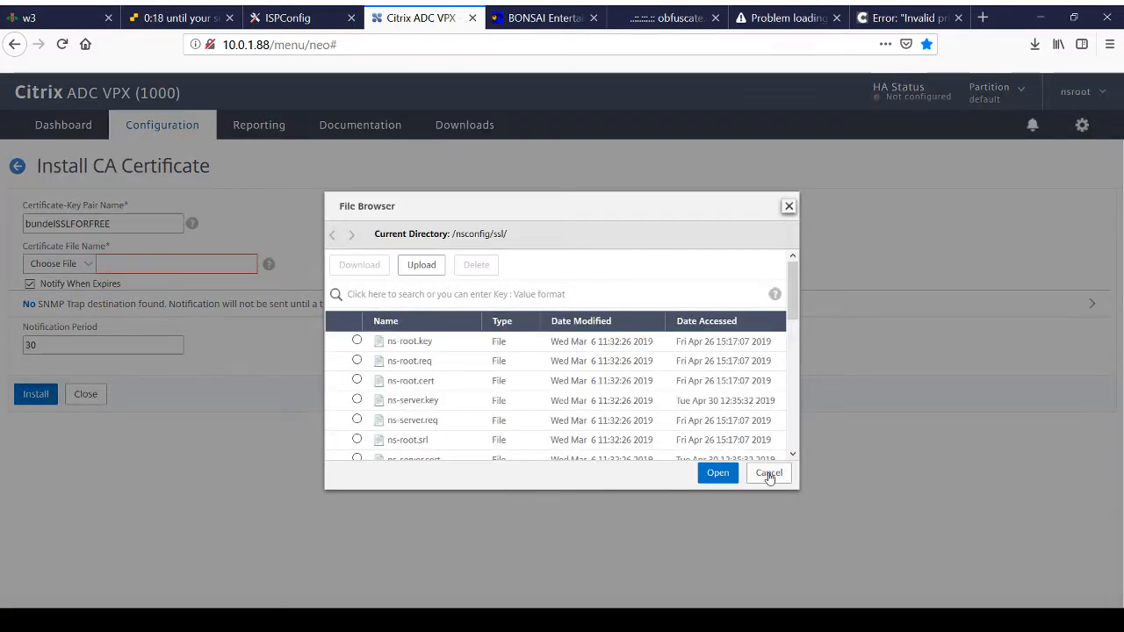
pyautogui.click(770, 472)
pyautogui.click(87, 263)
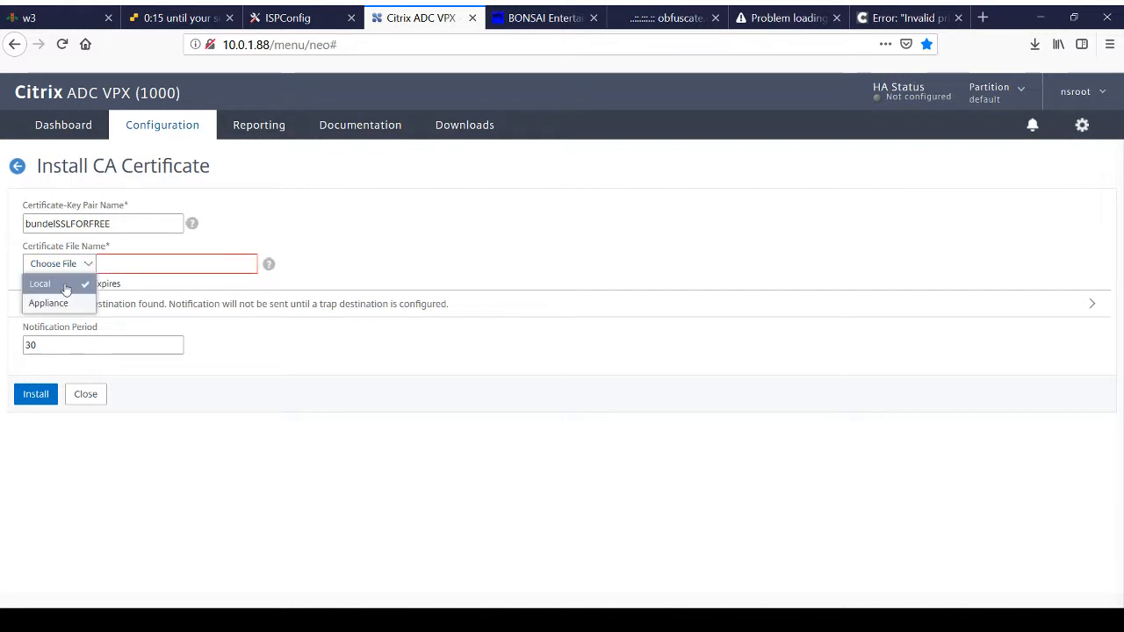
pyautogui.click(65, 288)
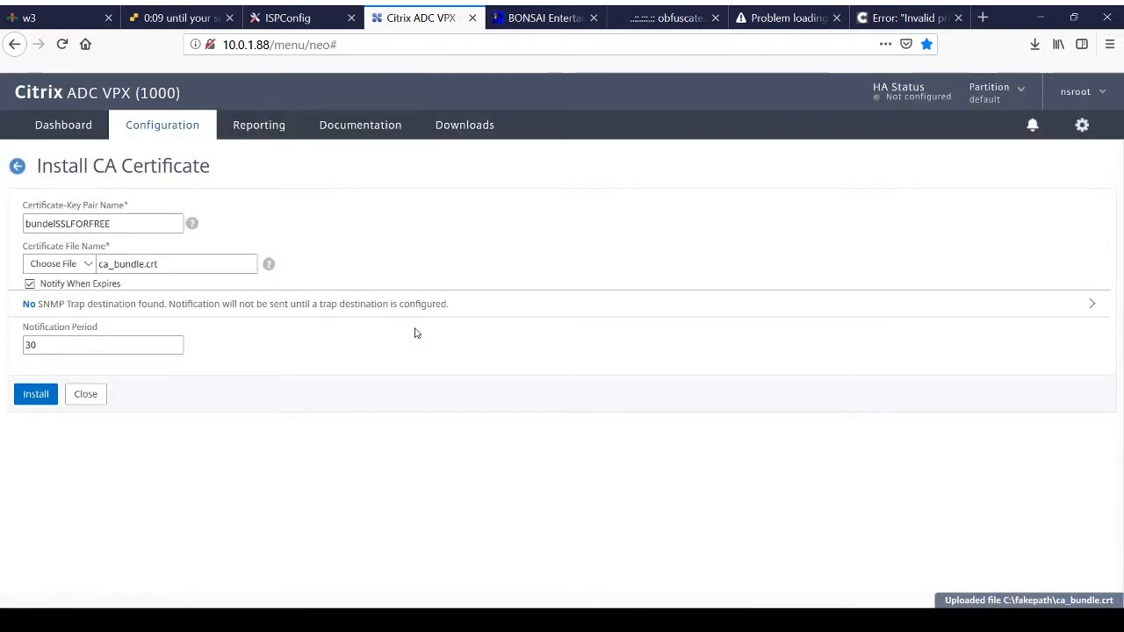
pyautogui.click(36, 395)
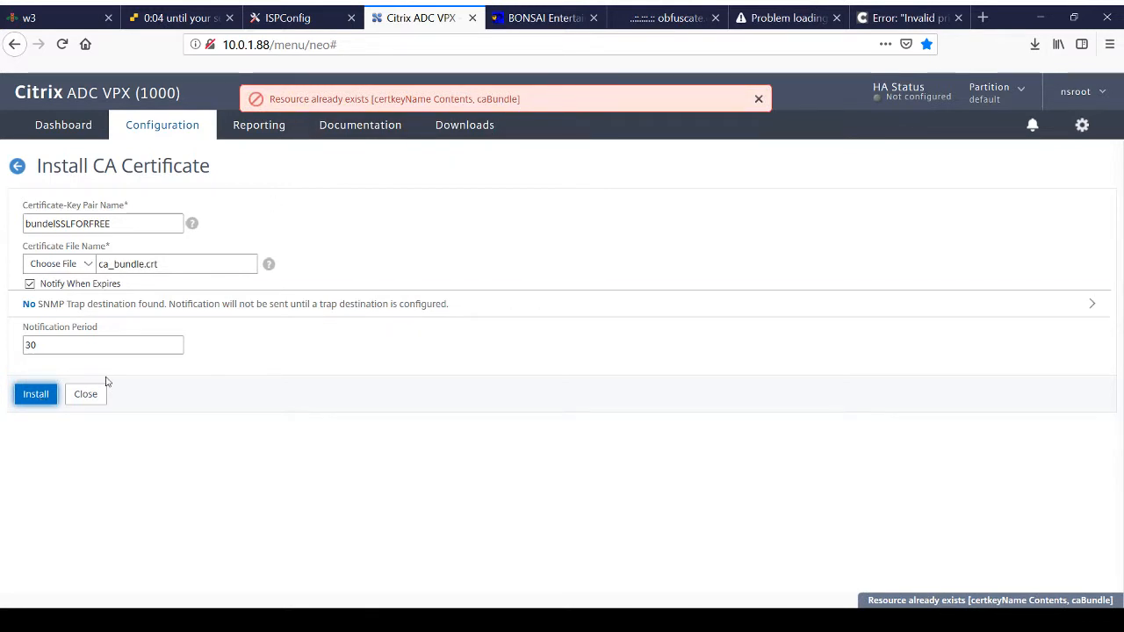
pyautogui.click(84, 395)
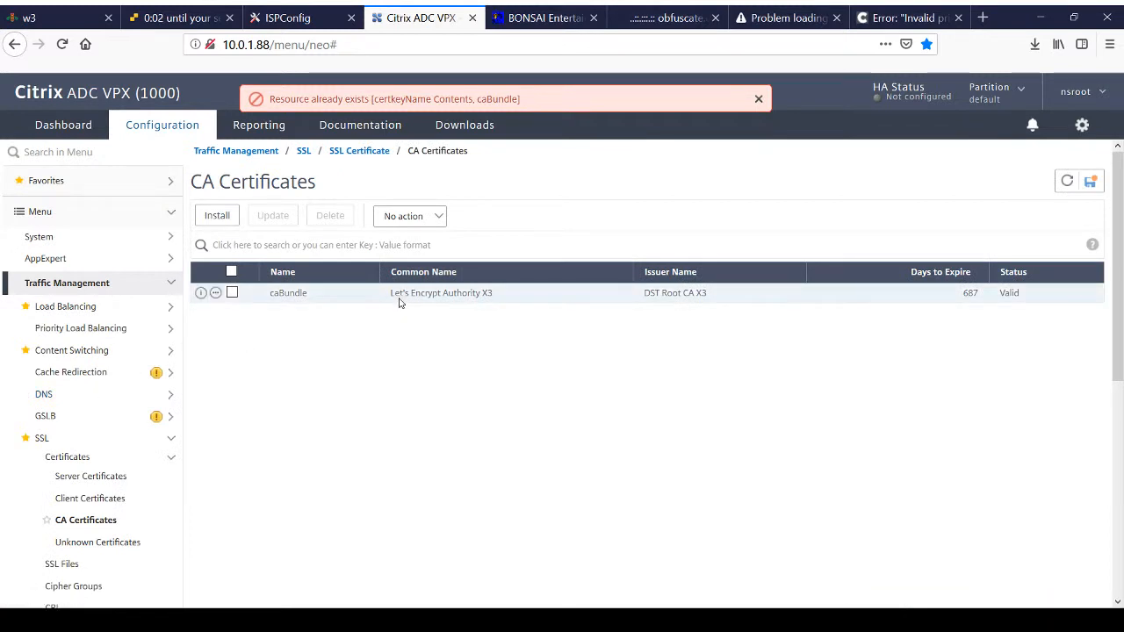
pyautogui.click(760, 100)
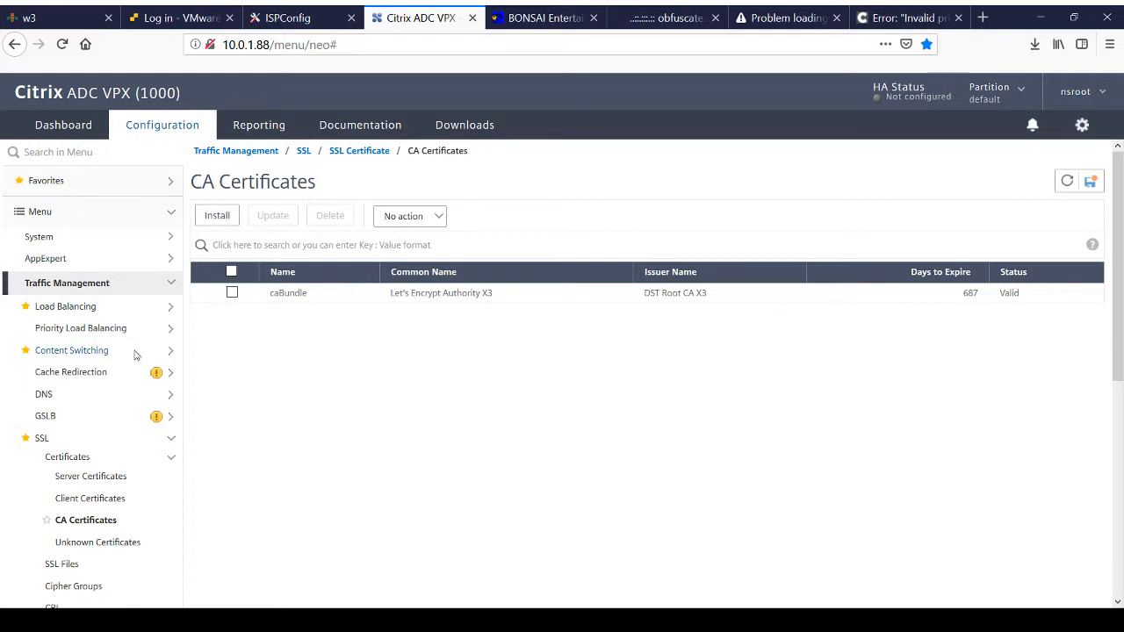
# Step: Link the certN90xKP server certificate to the caBundle CA certificate
pyautogui.click(79, 477)
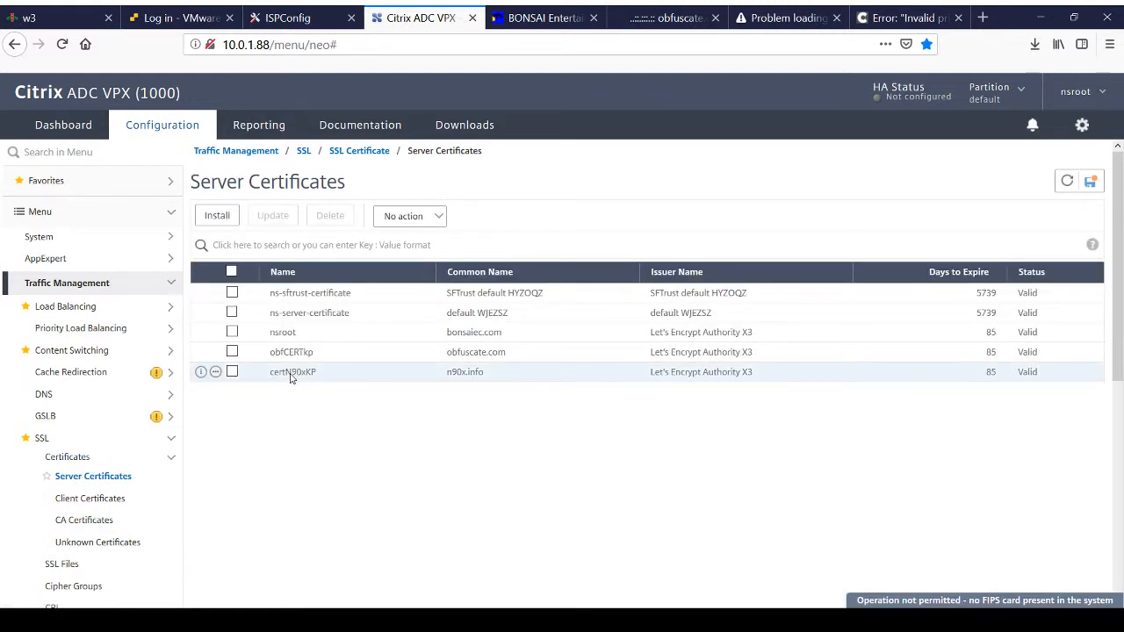
pyautogui.click(215, 375)
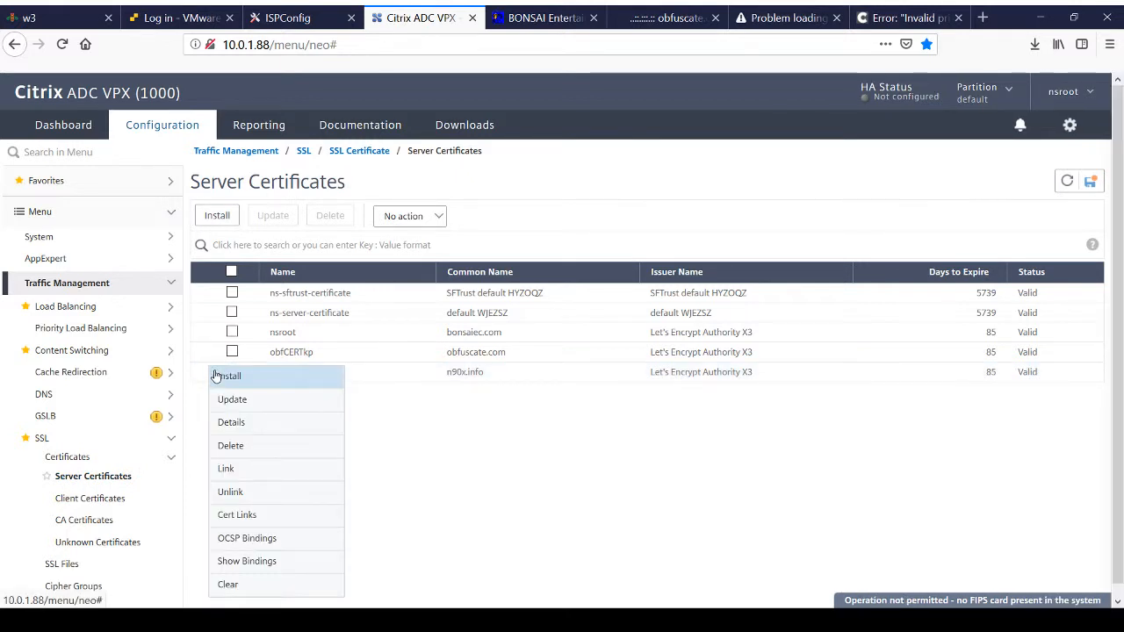
pyautogui.click(230, 469)
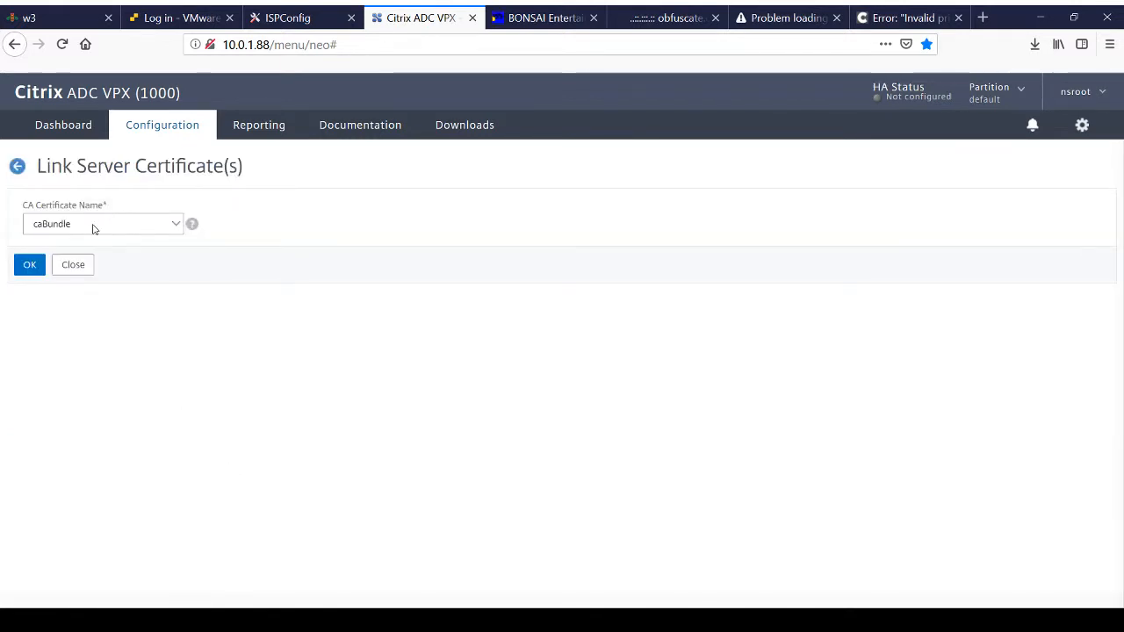
pyautogui.click(27, 267)
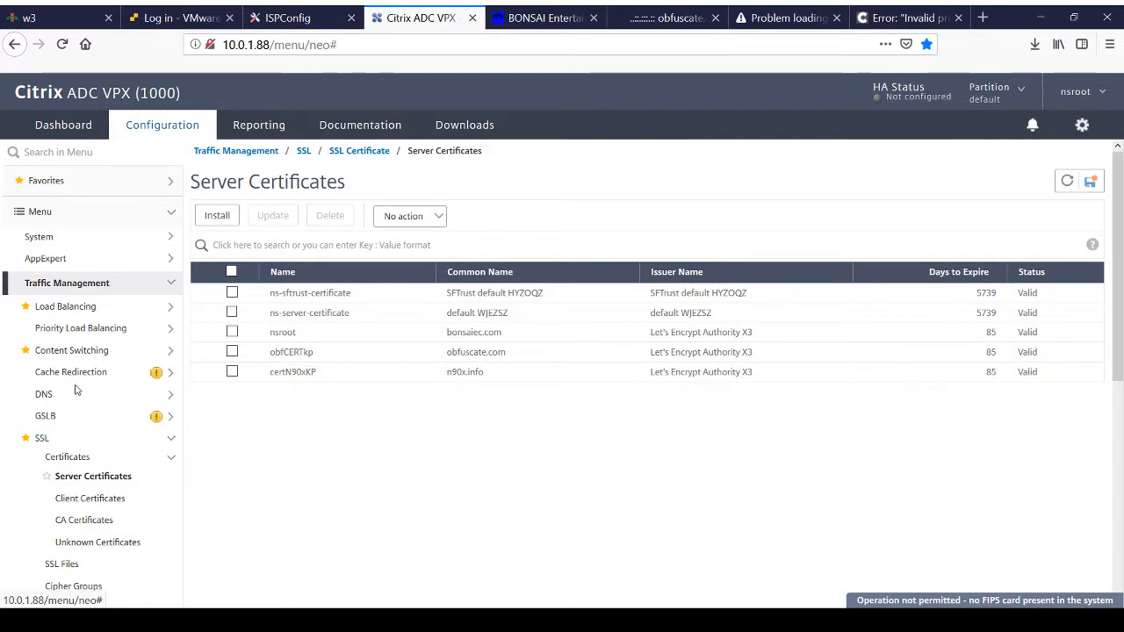
# Step: Open the cs_websites content switching virtual server for editing
pyautogui.click(84, 353)
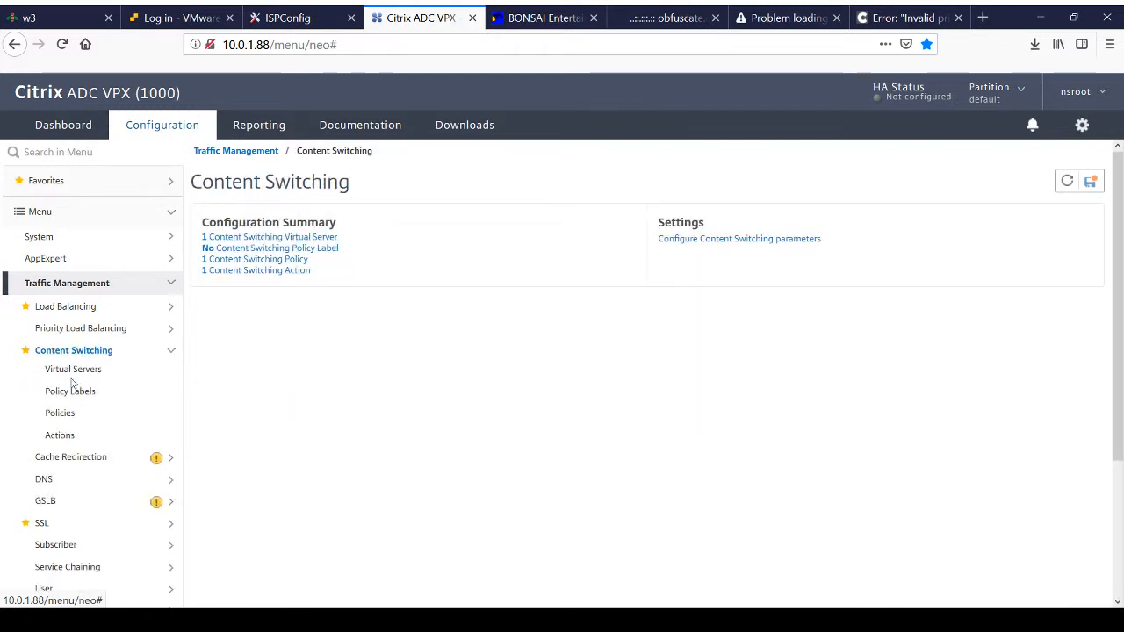
pyautogui.click(285, 237)
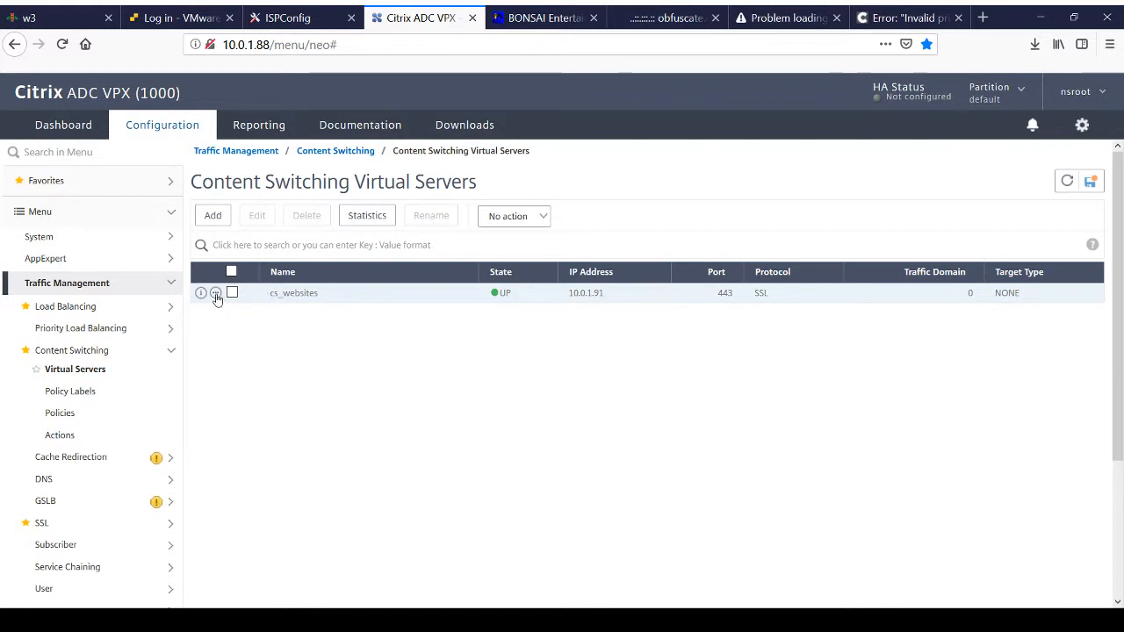
pyautogui.click(219, 298)
pyautogui.click(226, 320)
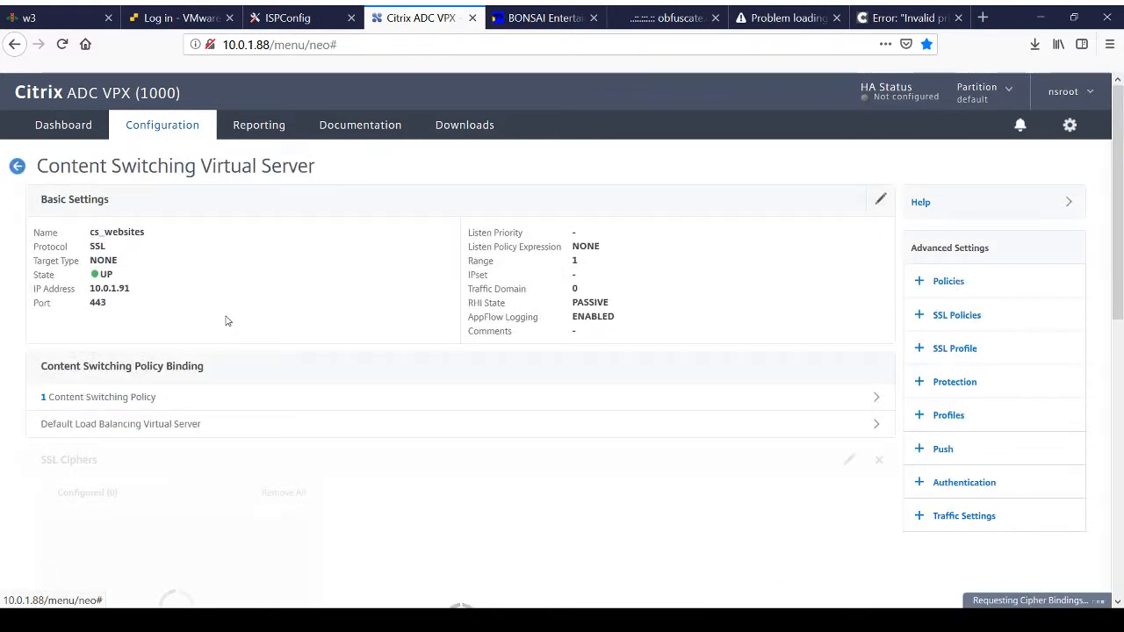
# Step: Open the SSL parameters of cs_websites for editing and check the SNI Enable option
pyautogui.scroll(-3, 294, 457)
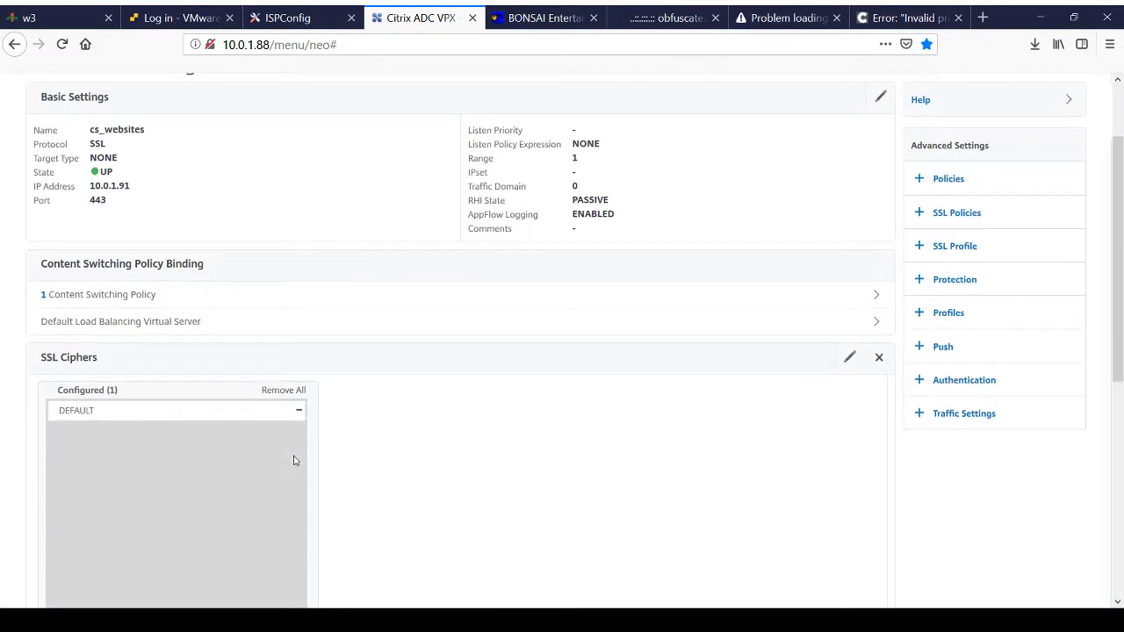
pyautogui.scroll(-7, 294, 456)
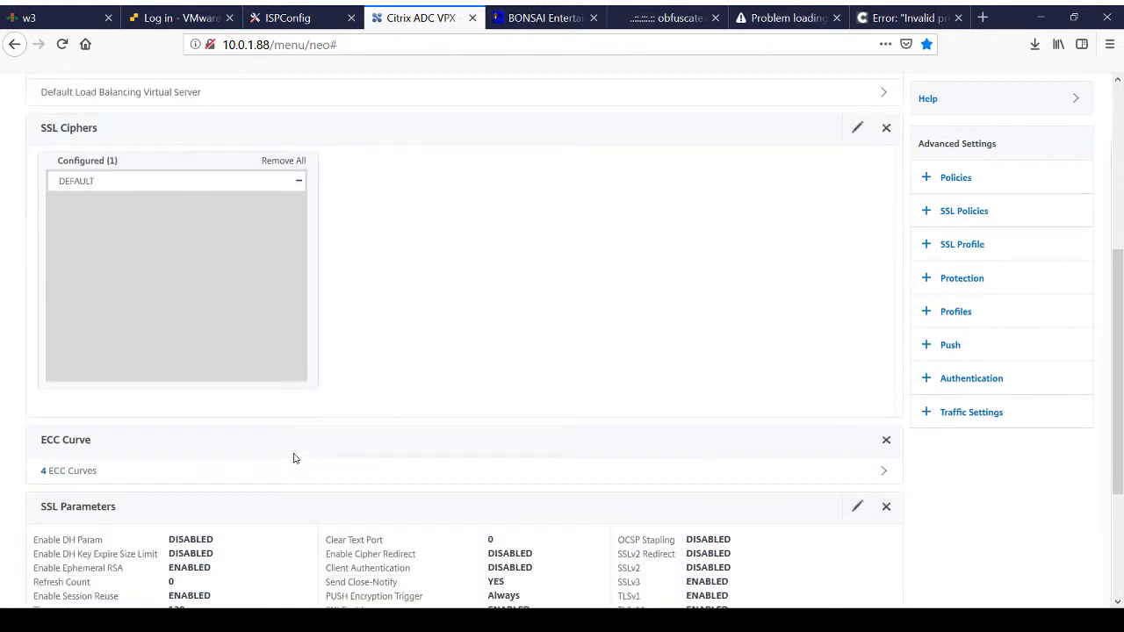
pyautogui.scroll(-1, 295, 455)
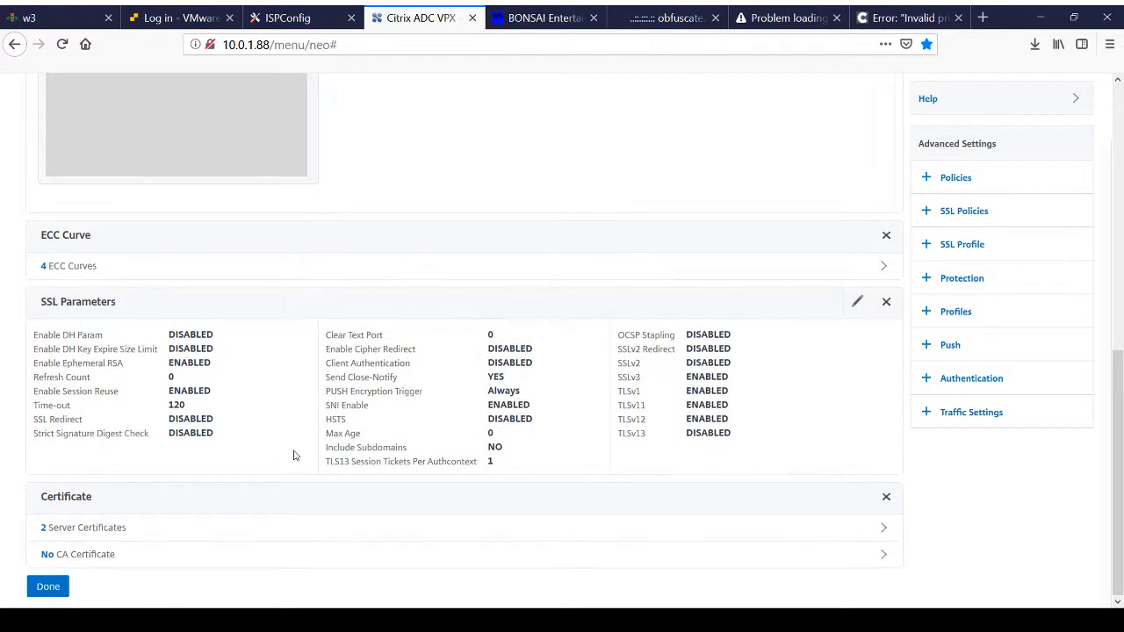
pyautogui.click(856, 303)
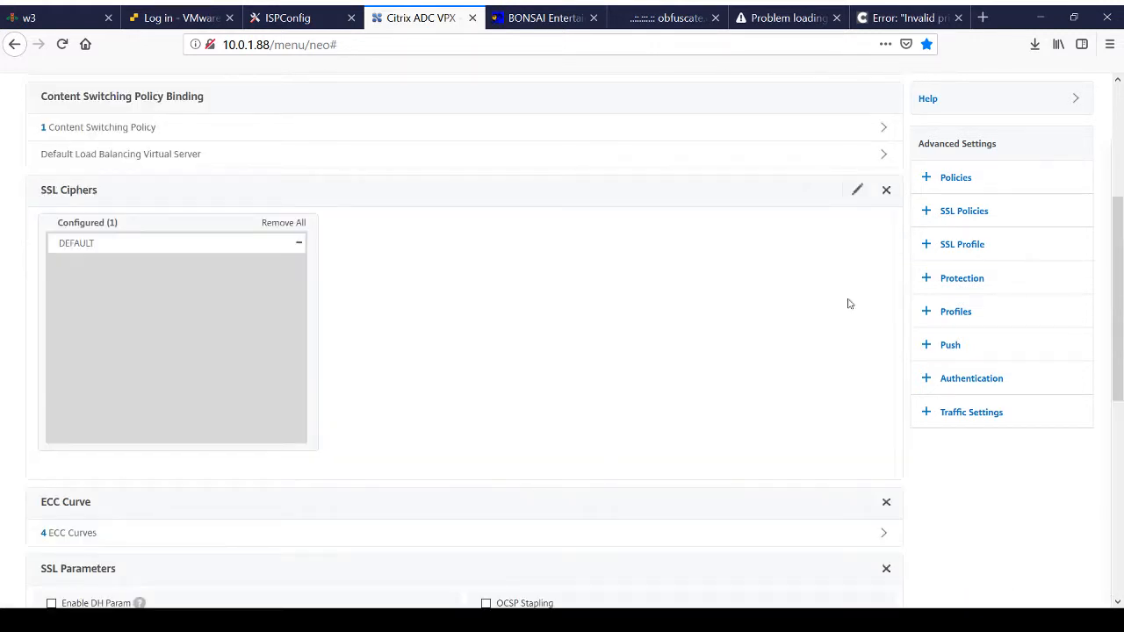
pyautogui.scroll(-6, 587, 422)
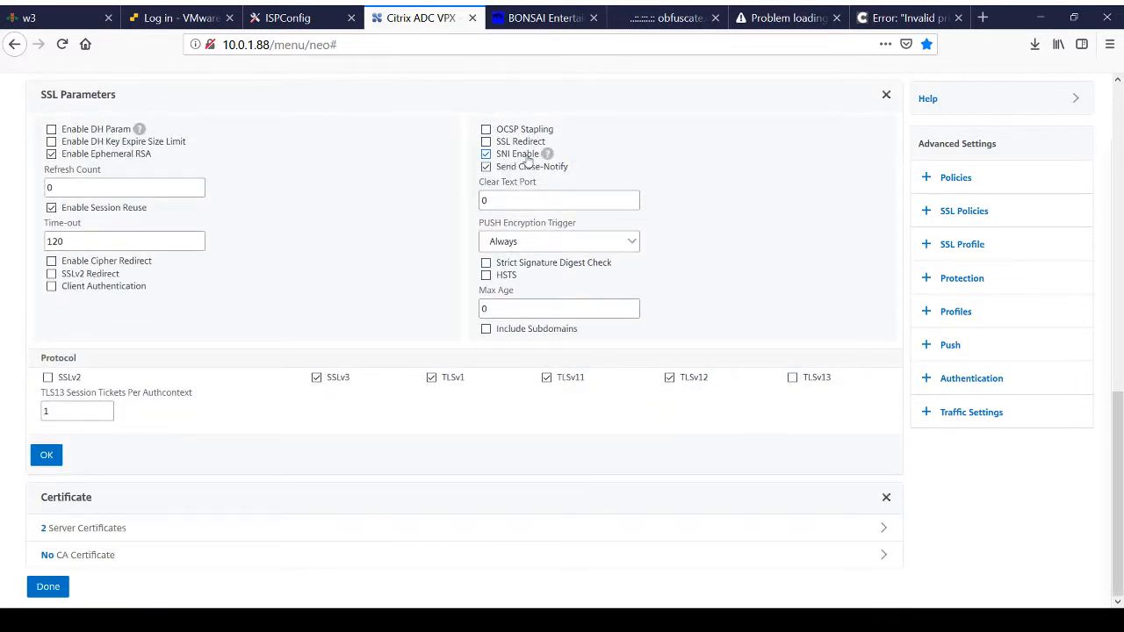
pyautogui.moveTo(542, 156)
# Step: Bind the certN90xKP server certificate to cs_websites as a server certificate for SNI and finish editing the virtual server
pyautogui.click(103, 529)
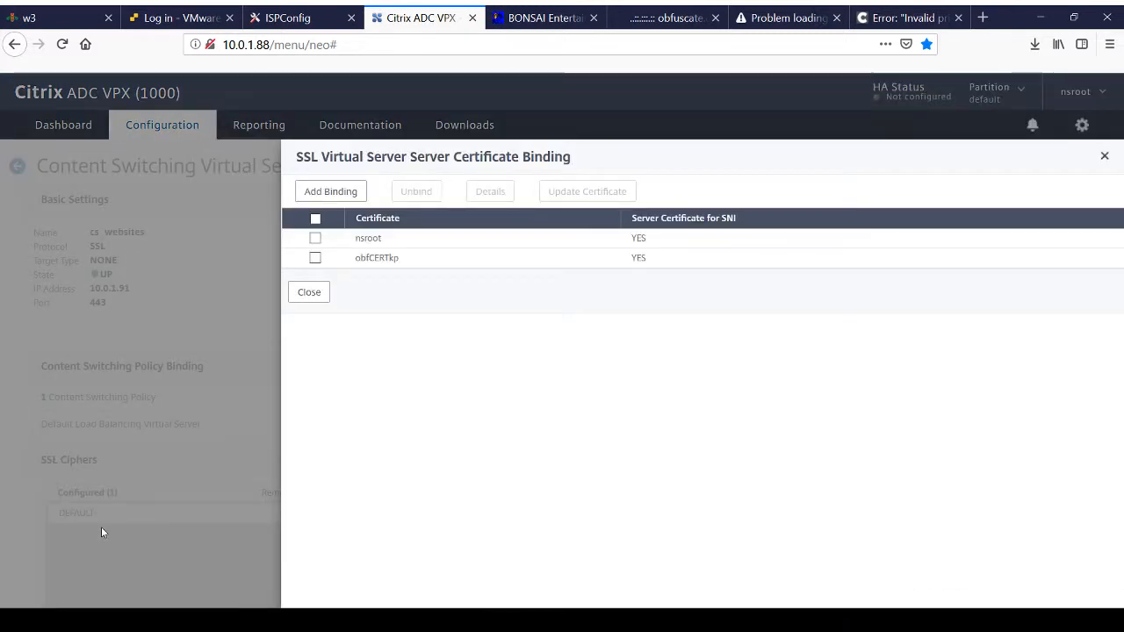
pyautogui.click(327, 191)
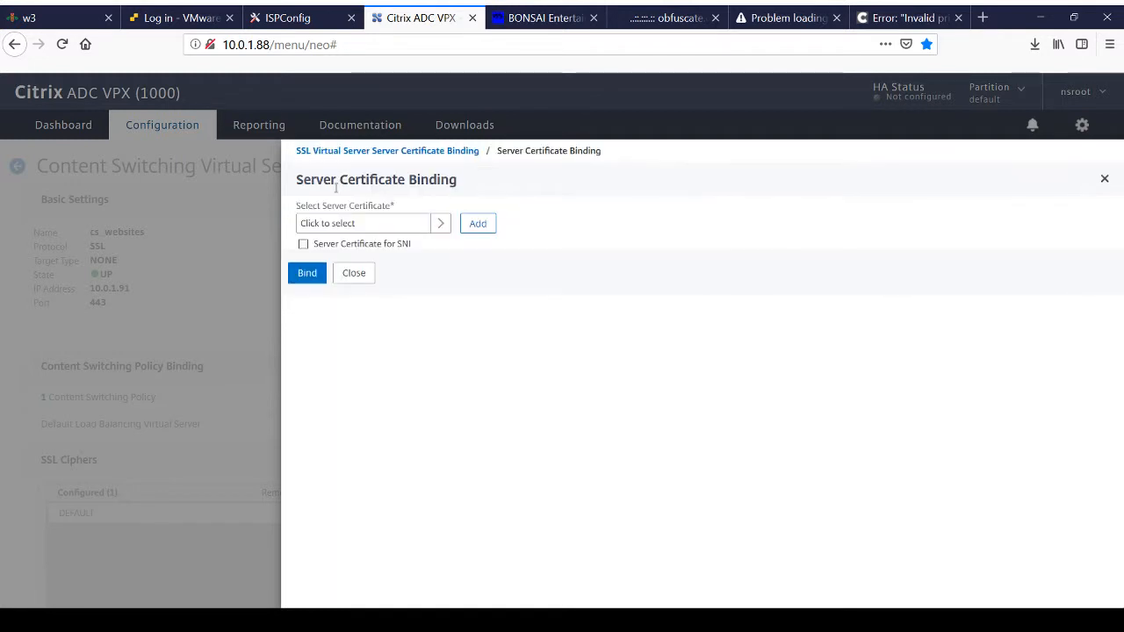
pyautogui.click(440, 223)
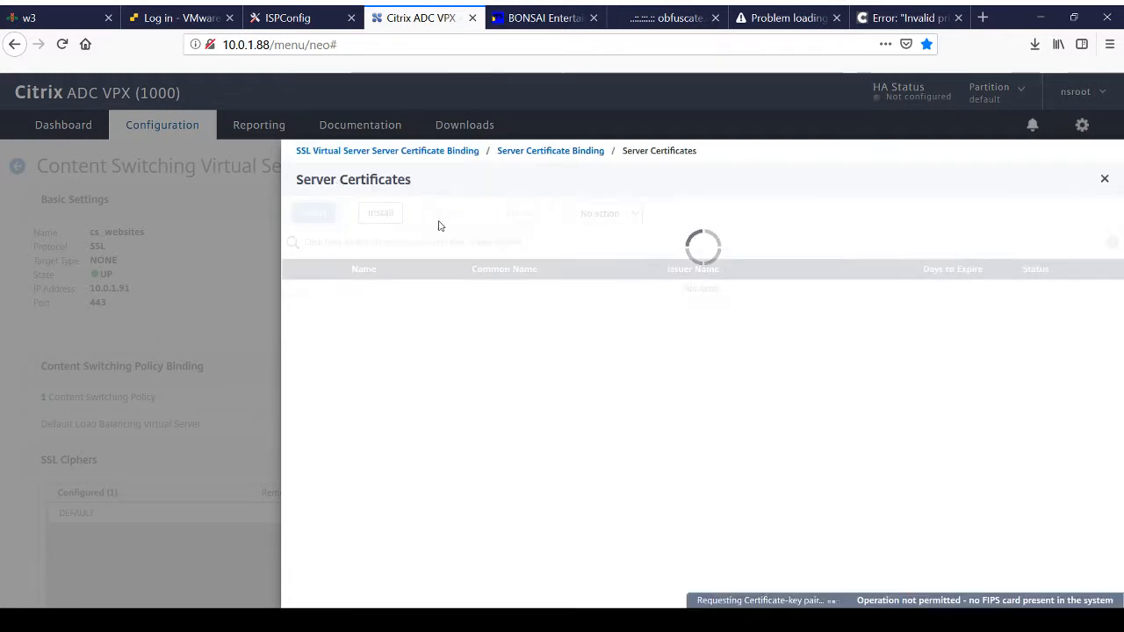
pyautogui.click(321, 367)
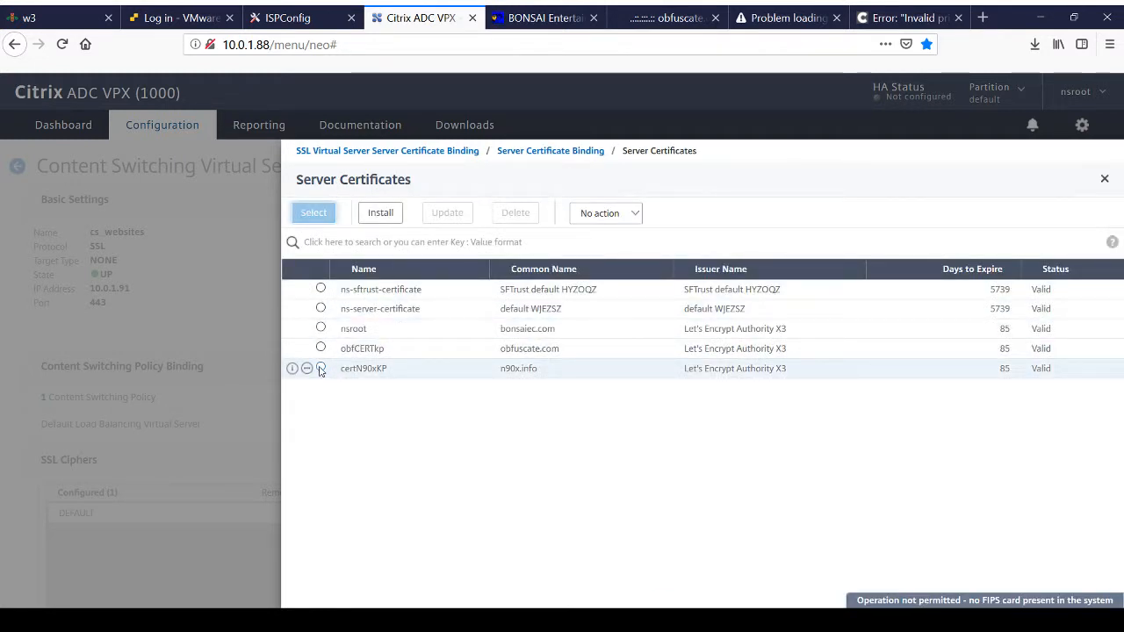
pyautogui.click(310, 217)
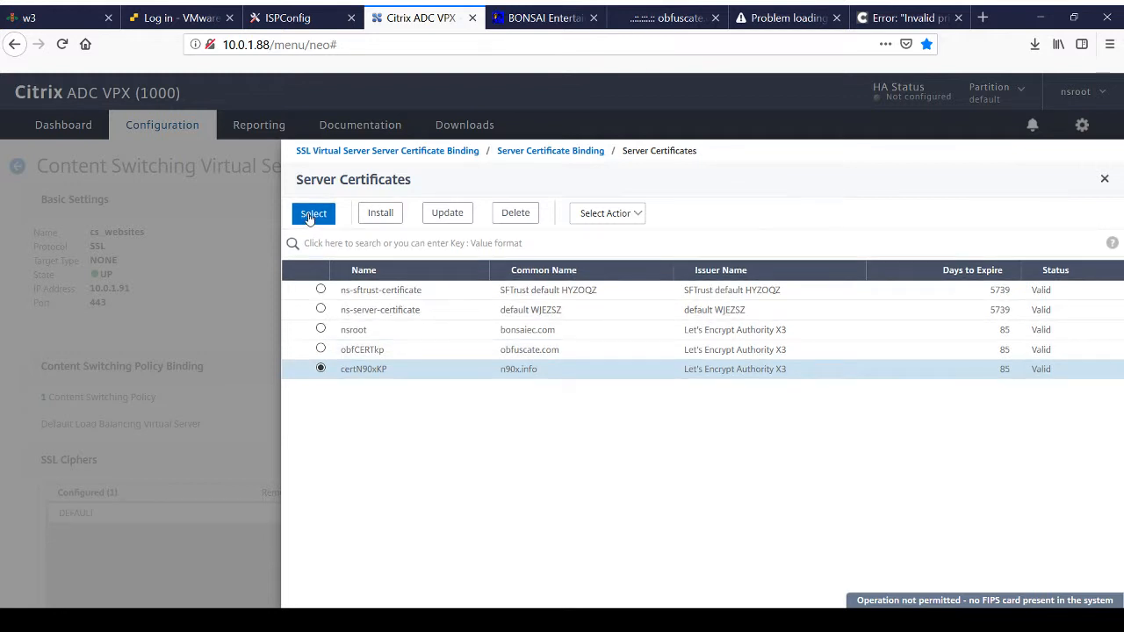
pyautogui.click(304, 245)
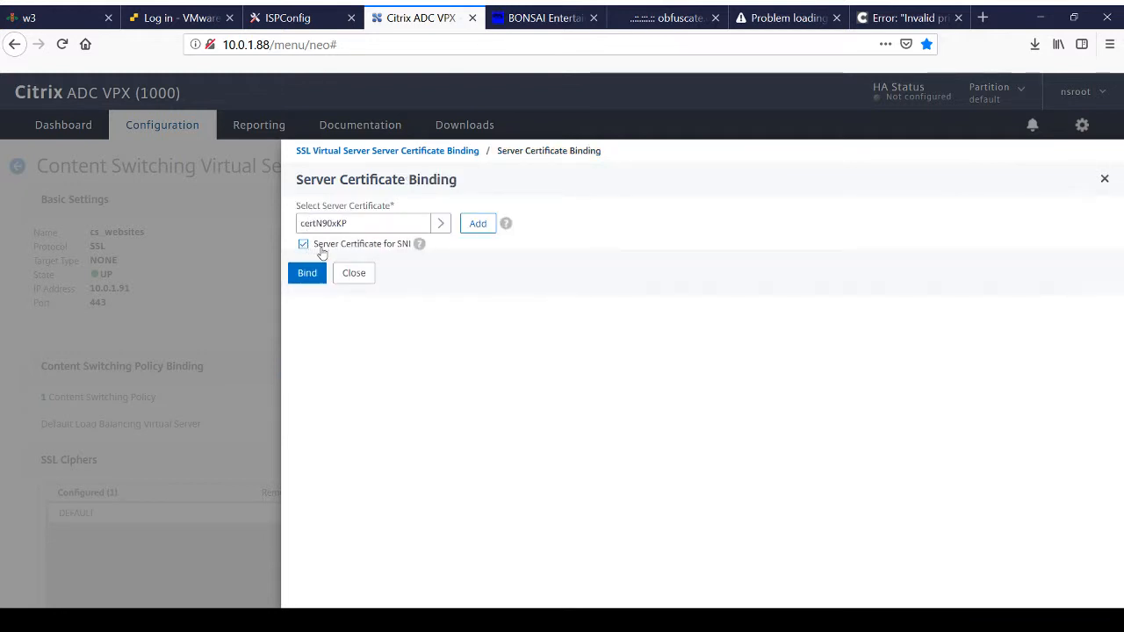
pyautogui.moveTo(417, 252)
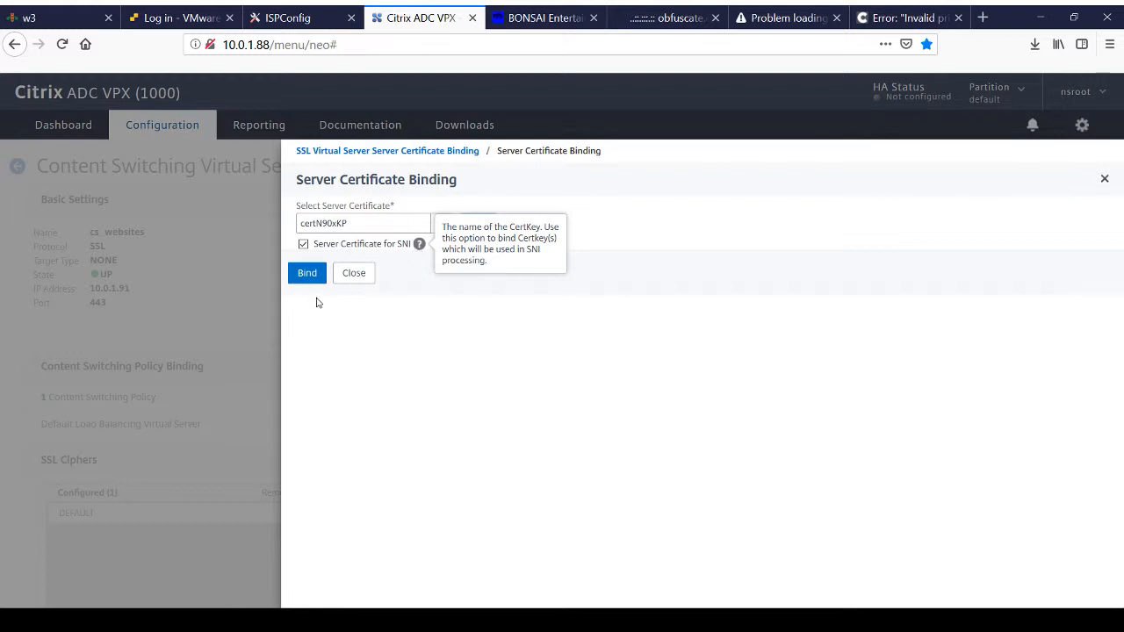
pyautogui.click(305, 273)
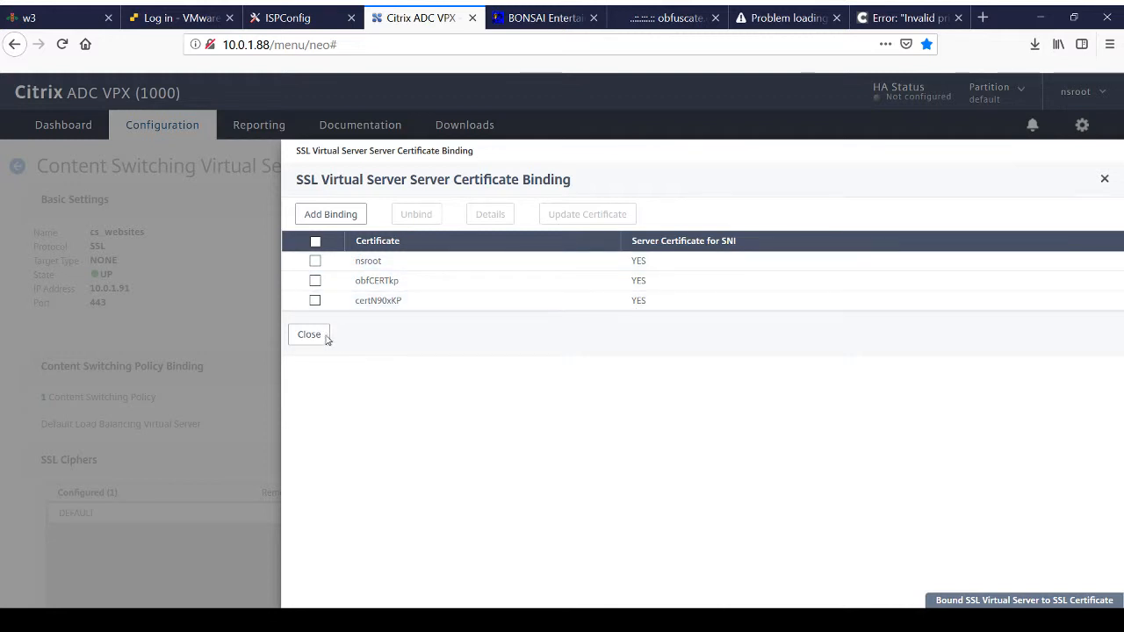
pyautogui.scroll(-10, 318, 340)
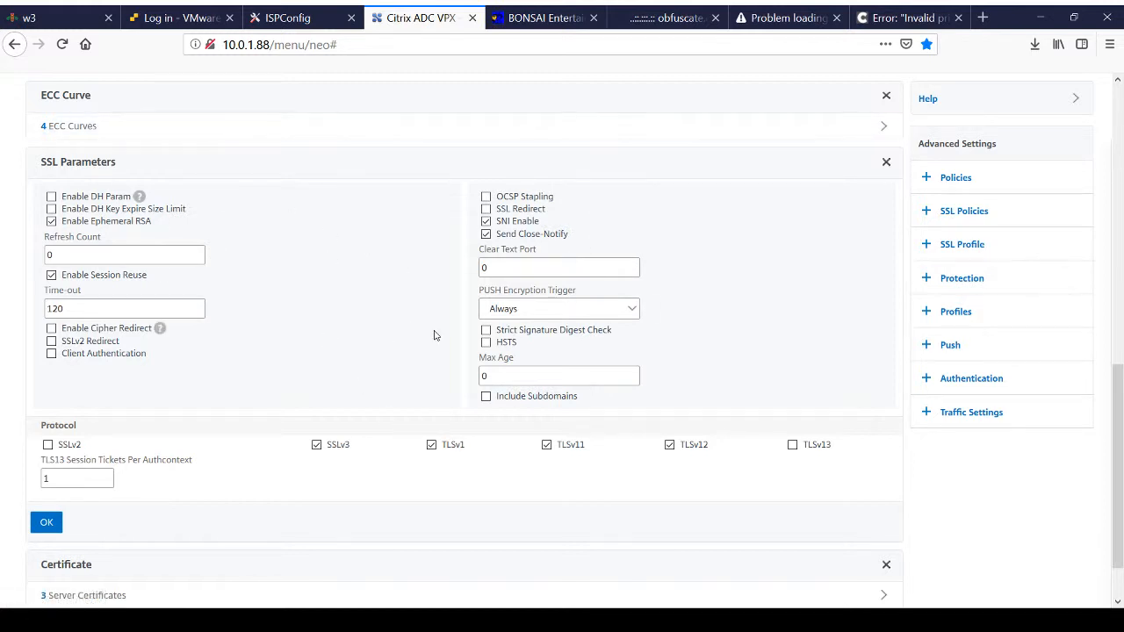
pyautogui.scroll(-1, 325, 447)
pyautogui.scroll(-1, 325, 447)
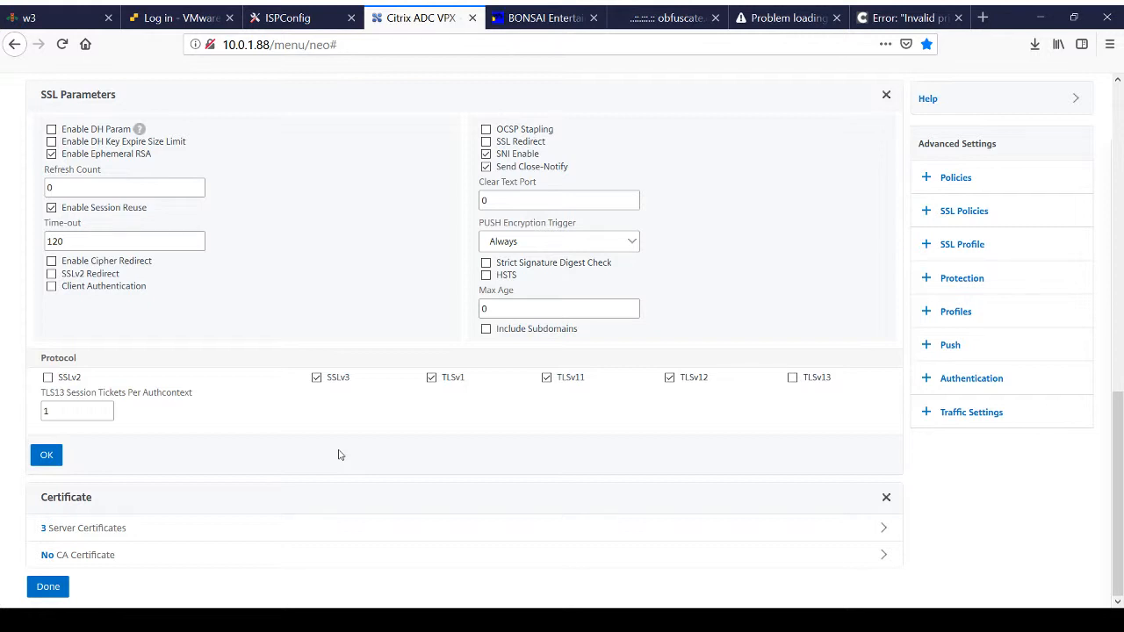
pyautogui.click(48, 587)
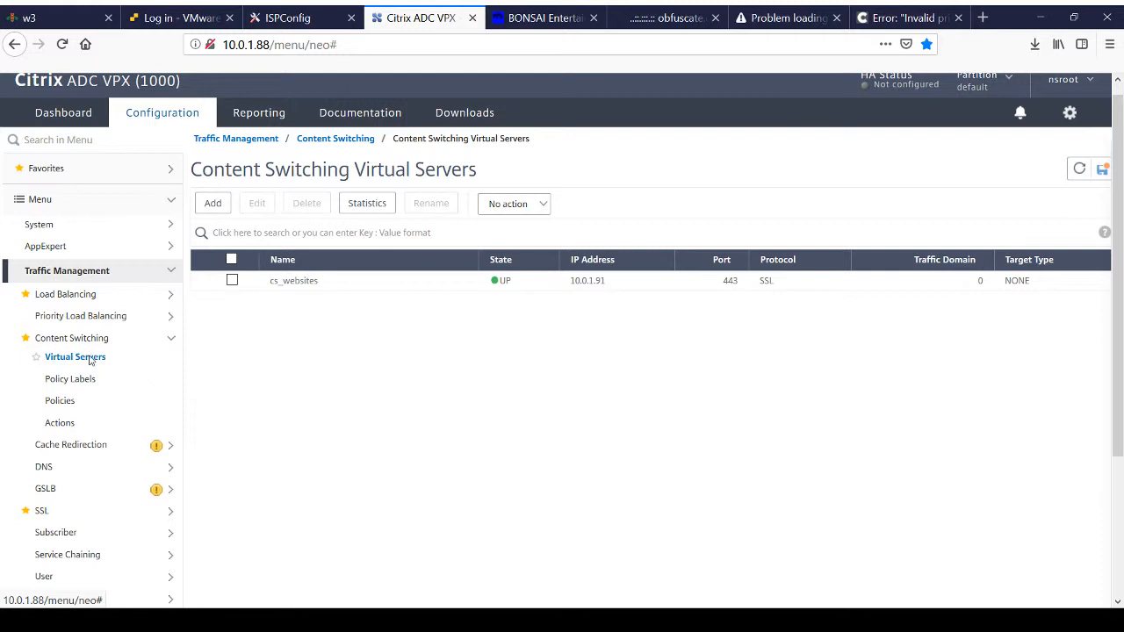
# Step: Open the webtraffice load balancing virtual server and review its basic settings, service bindings and traffic settings
pyautogui.click(96, 301)
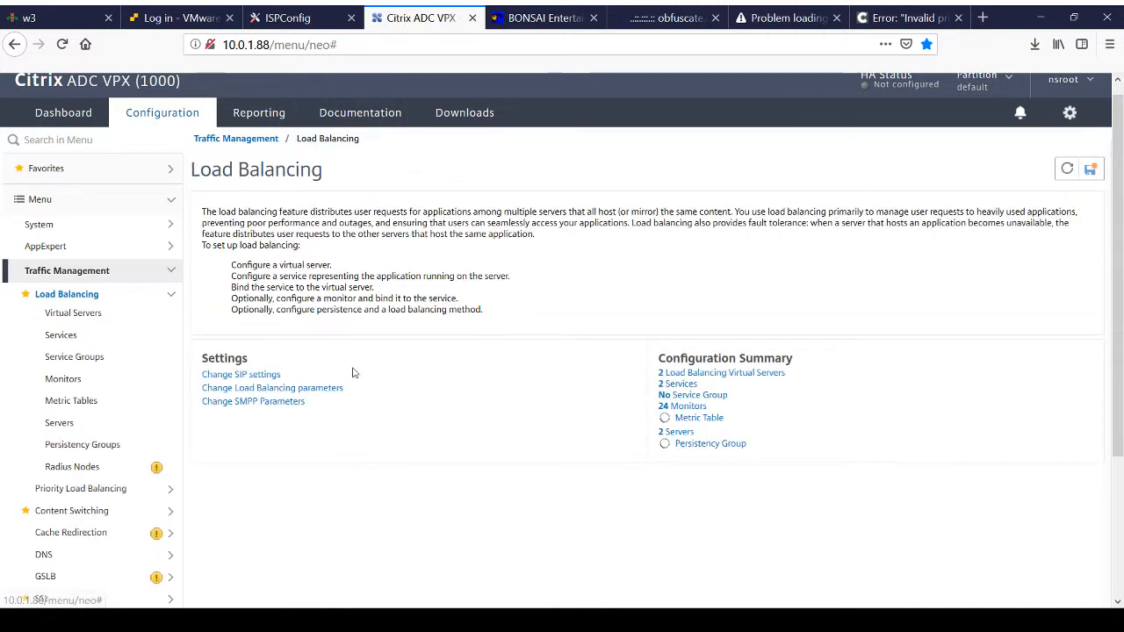
pyautogui.click(738, 374)
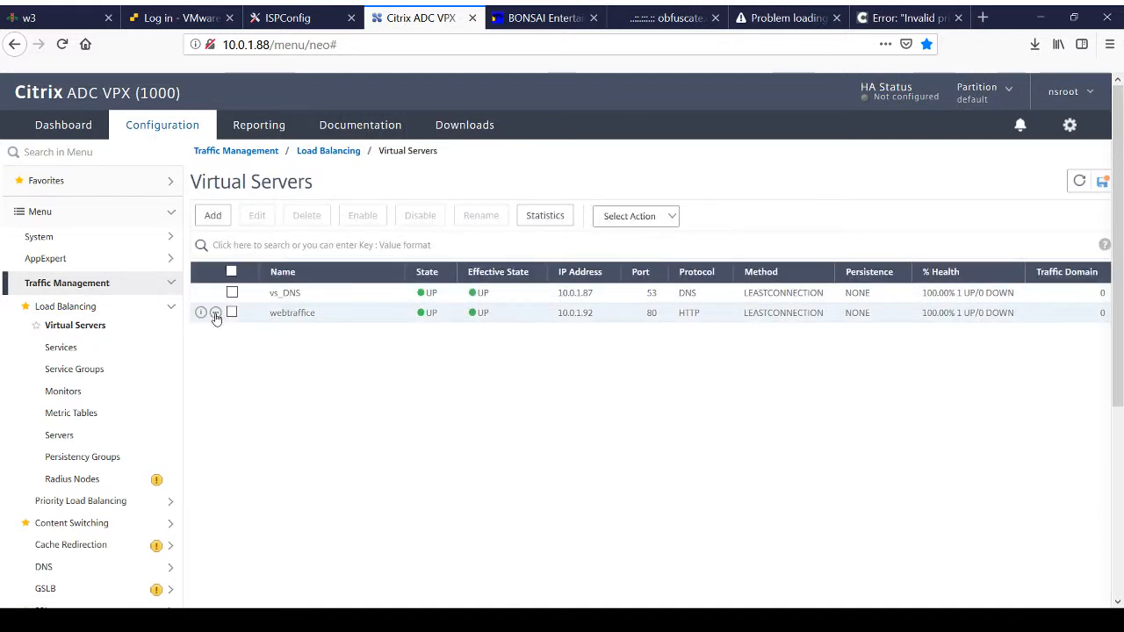
pyautogui.click(216, 314)
pyautogui.click(222, 344)
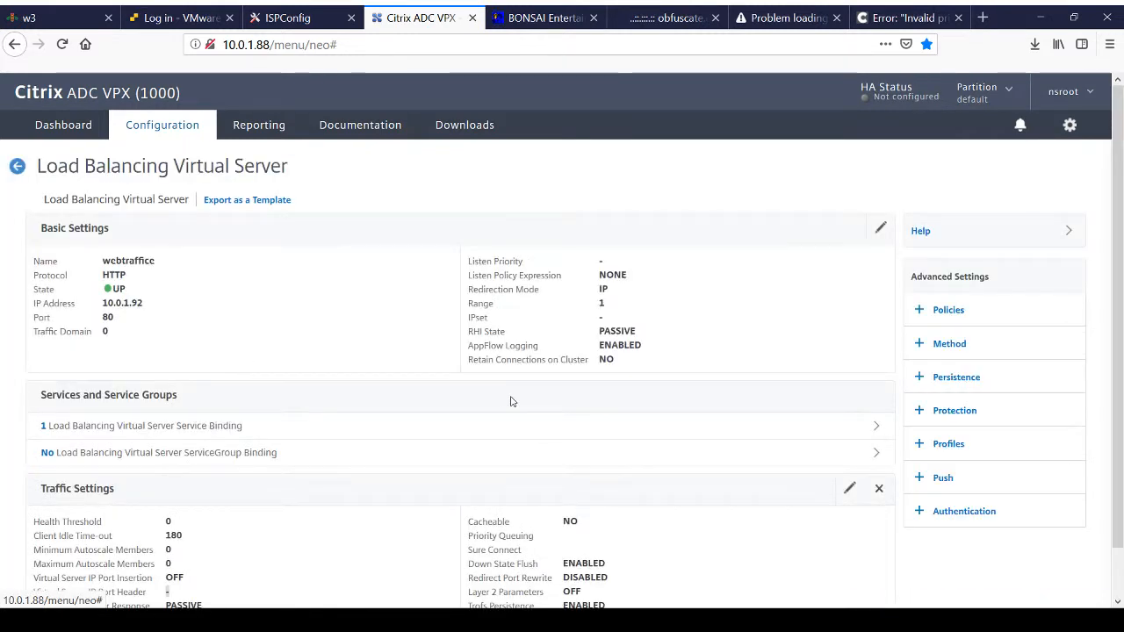
pyautogui.scroll(-2, 643, 414)
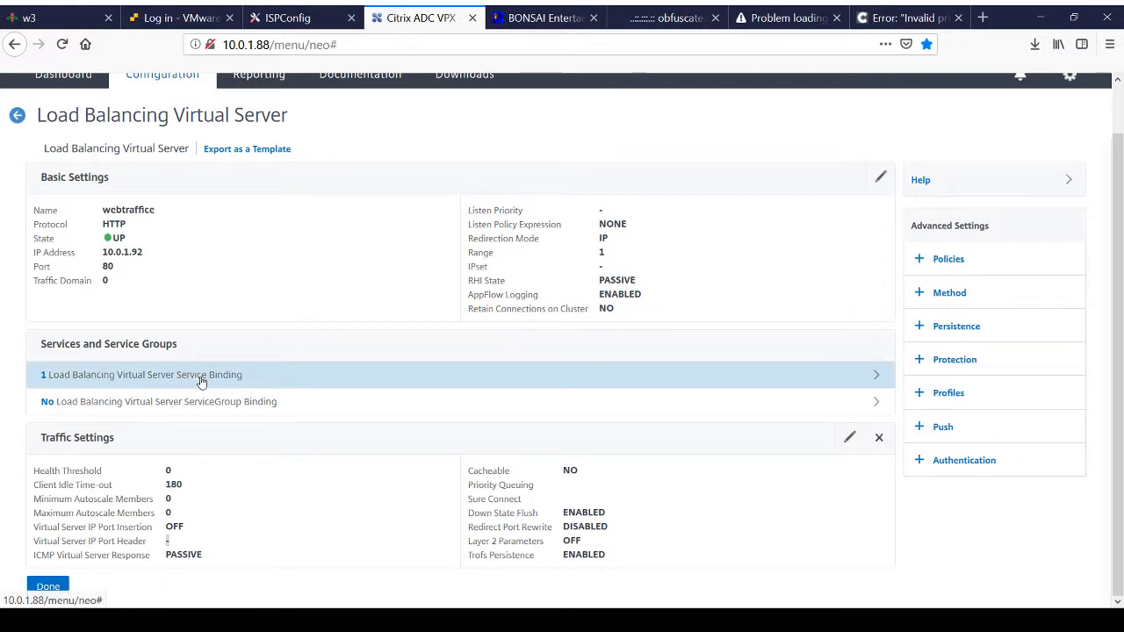
# Step: Leave the webtraffice virtual server and save the appliance's running configuration
pyautogui.click(47, 588)
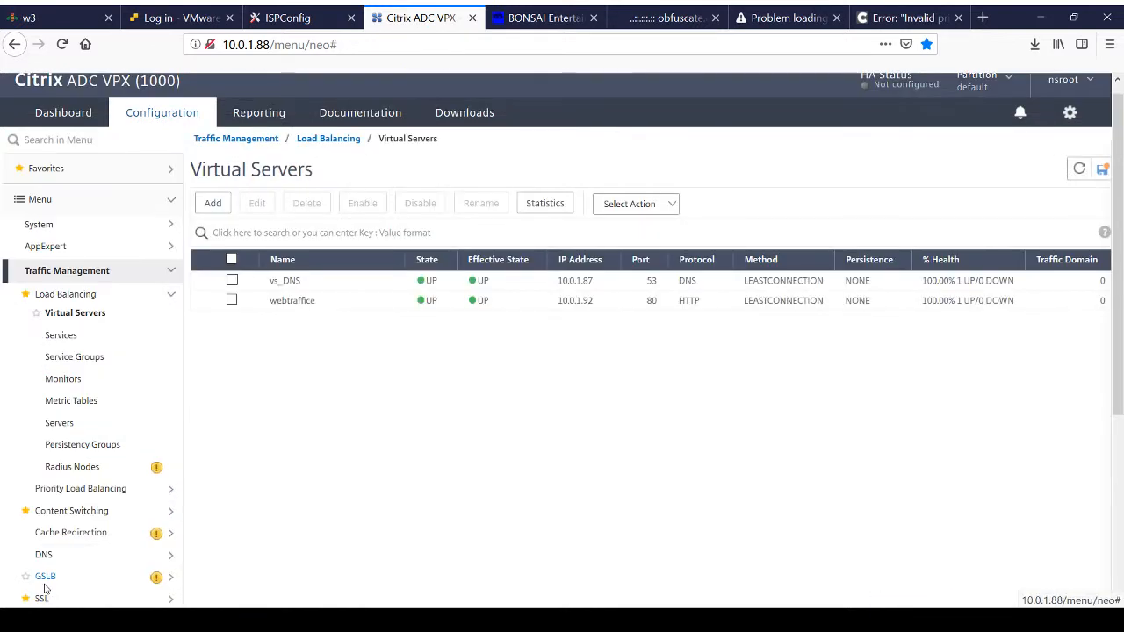
pyautogui.click(1102, 170)
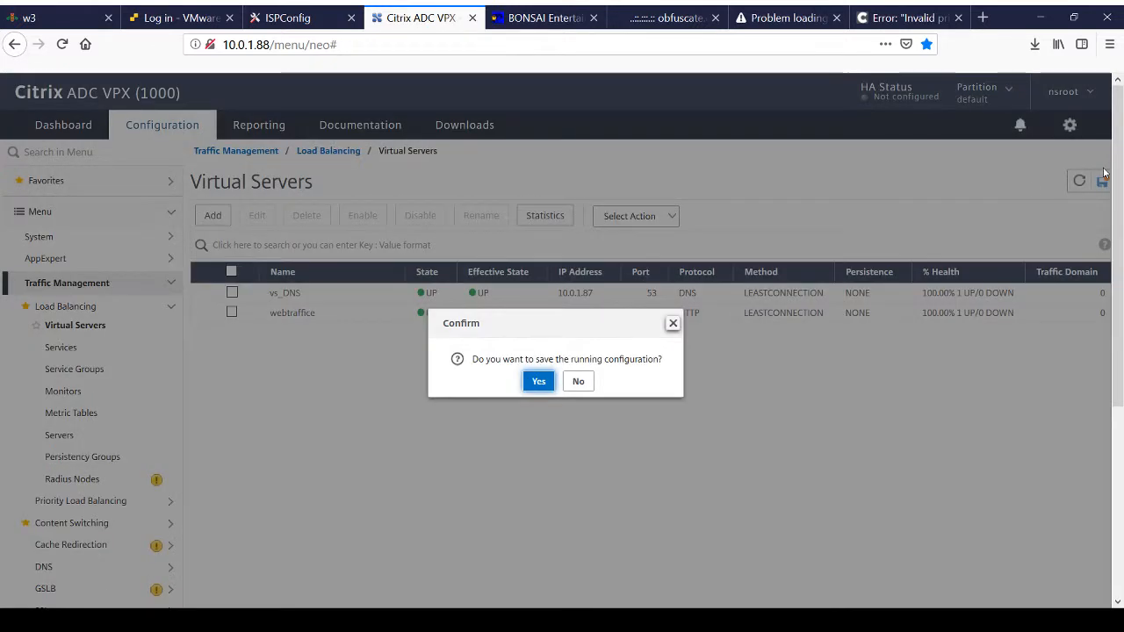
pyautogui.click(544, 381)
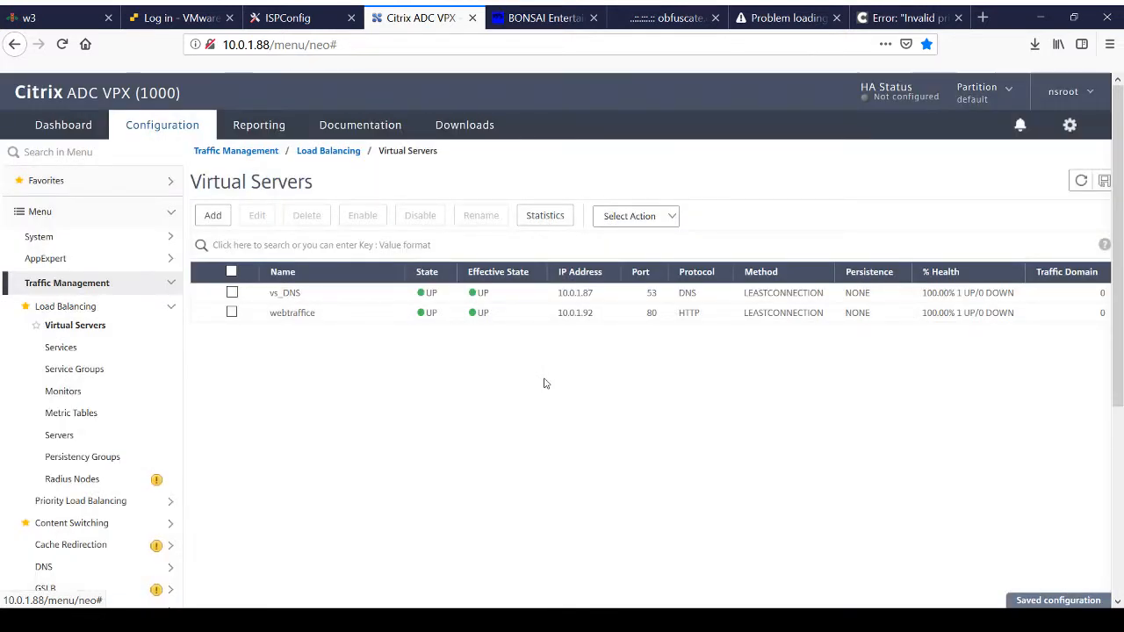
# Step: Switch to the n90x.info page and try loading the site again without HTTPS
pyautogui.click(769, 23)
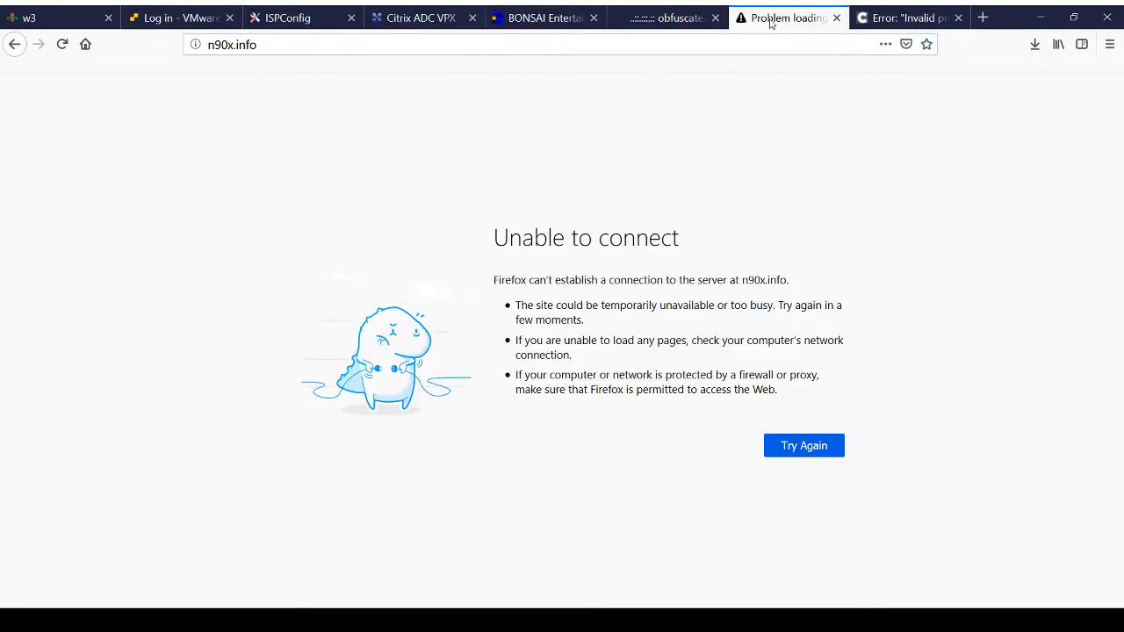
pyautogui.click(208, 48)
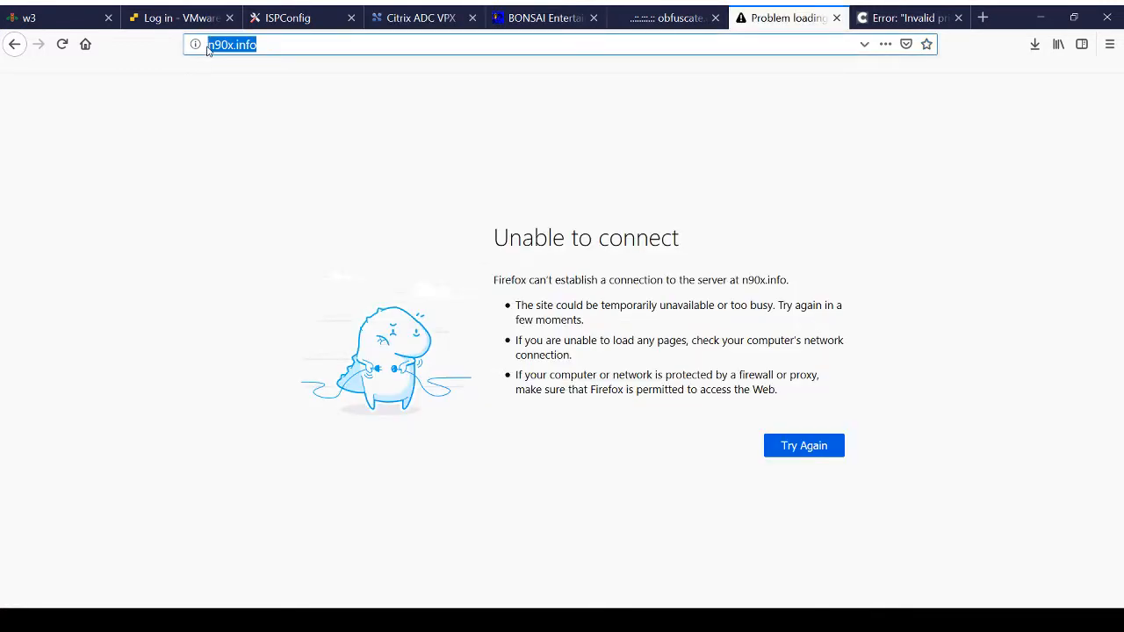
pyautogui.press('Return')
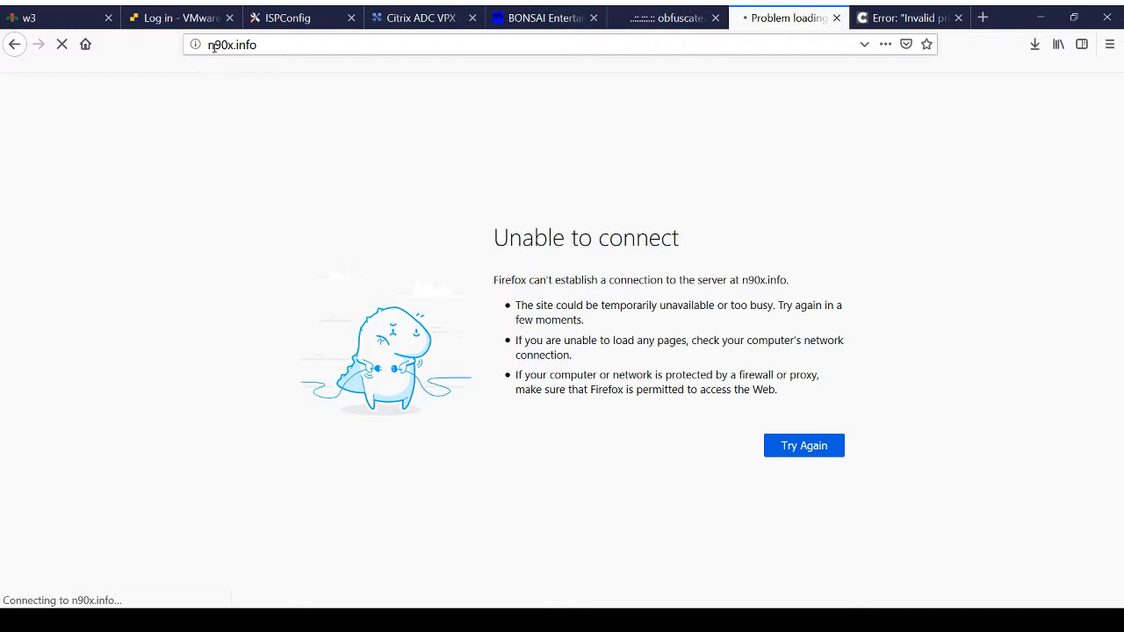
pyautogui.click(248, 45)
pyautogui.click(209, 45)
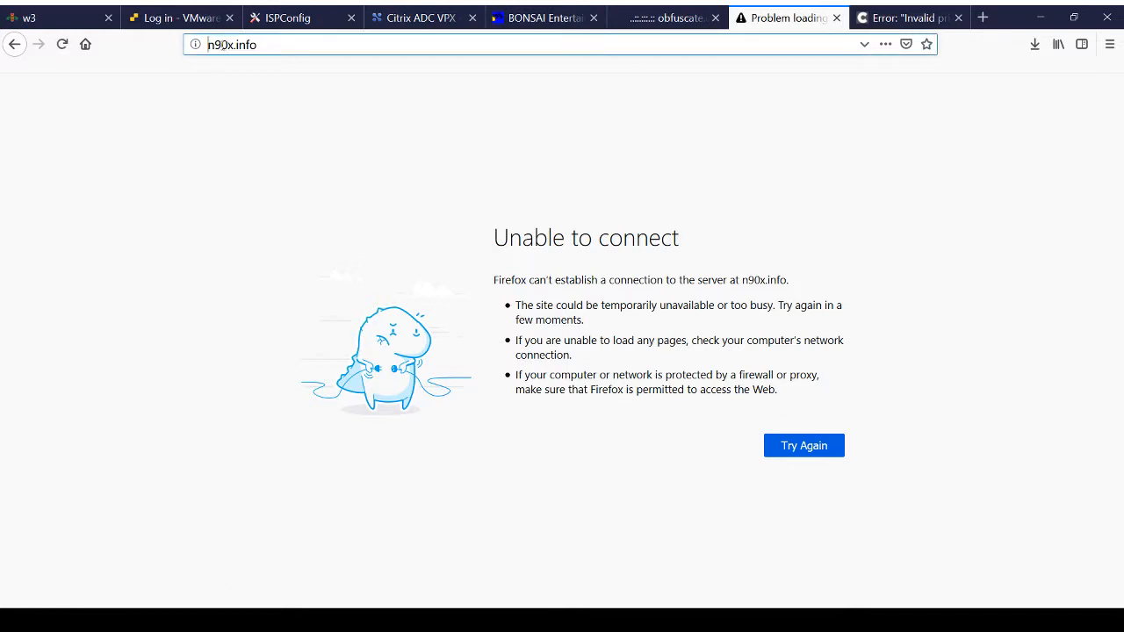
pyautogui.write('https://')
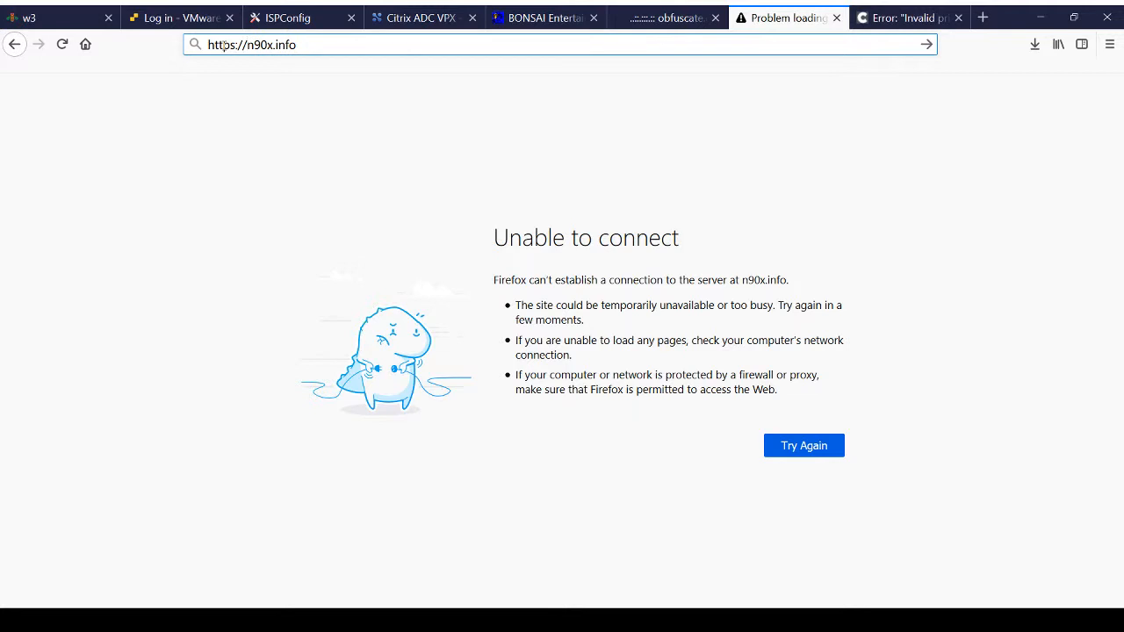
pyautogui.press('Return')
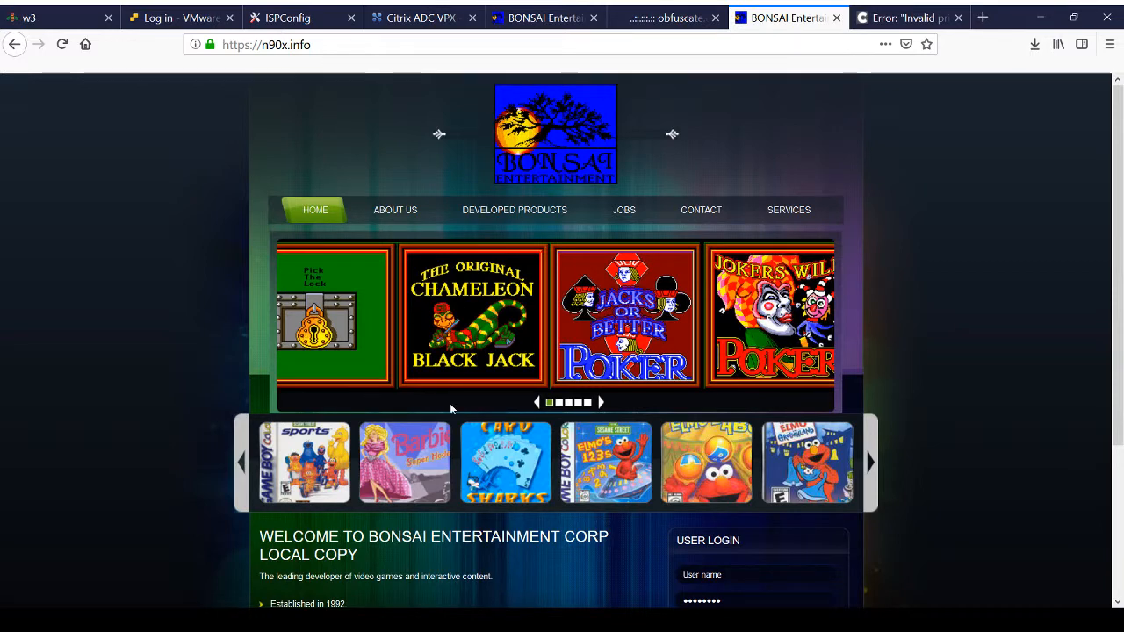
pyautogui.scroll(-3, 456, 422)
pyautogui.scroll(3, 461, 430)
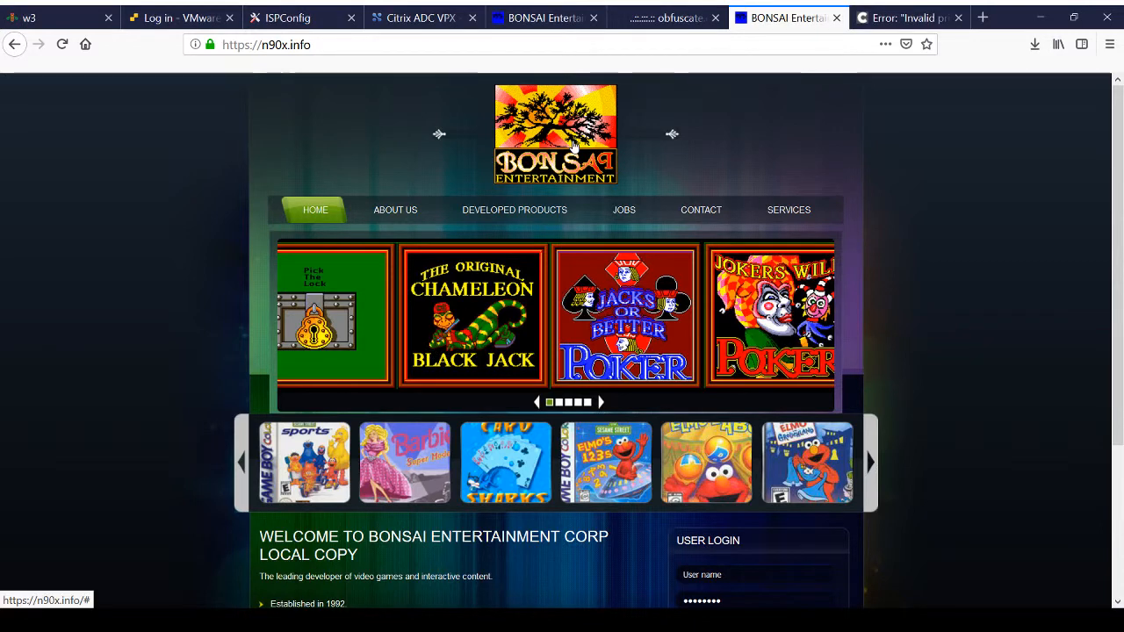
# Step: Switch to ISPConfig, open the n90x.info website's domain settings and enable SSL for it
pyautogui.click(297, 21)
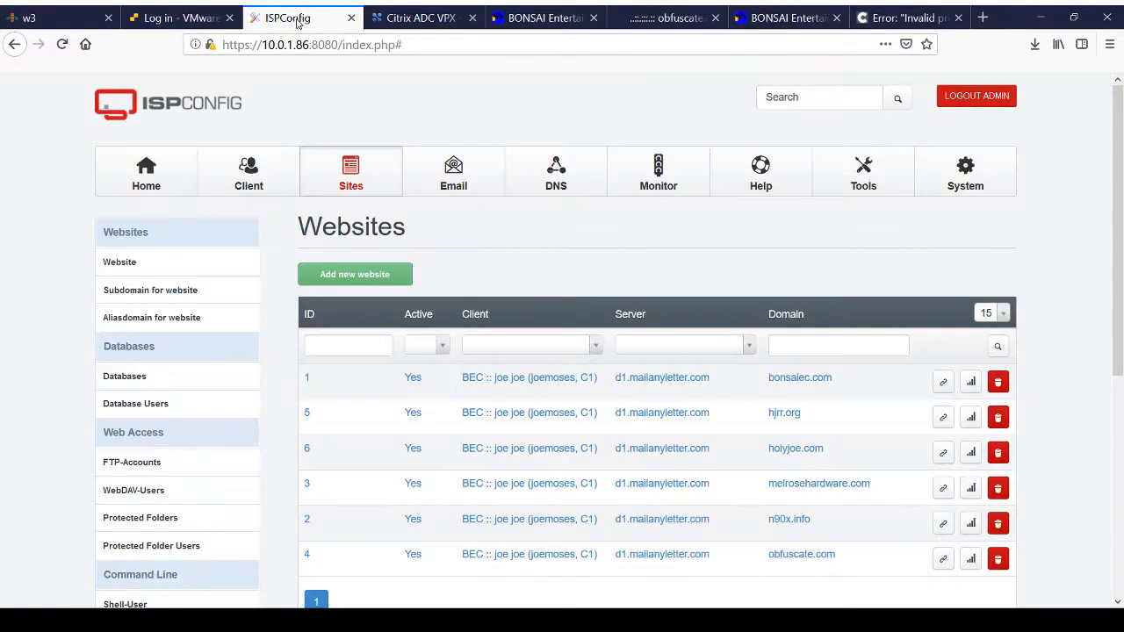
pyautogui.scroll(-2, 532, 448)
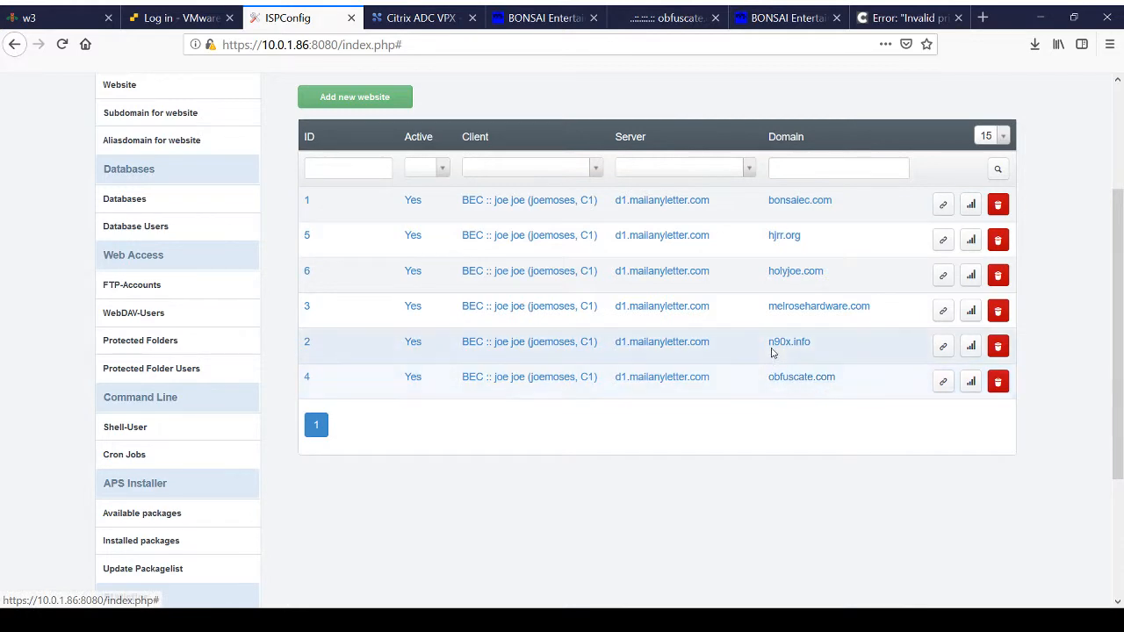
pyautogui.click(780, 343)
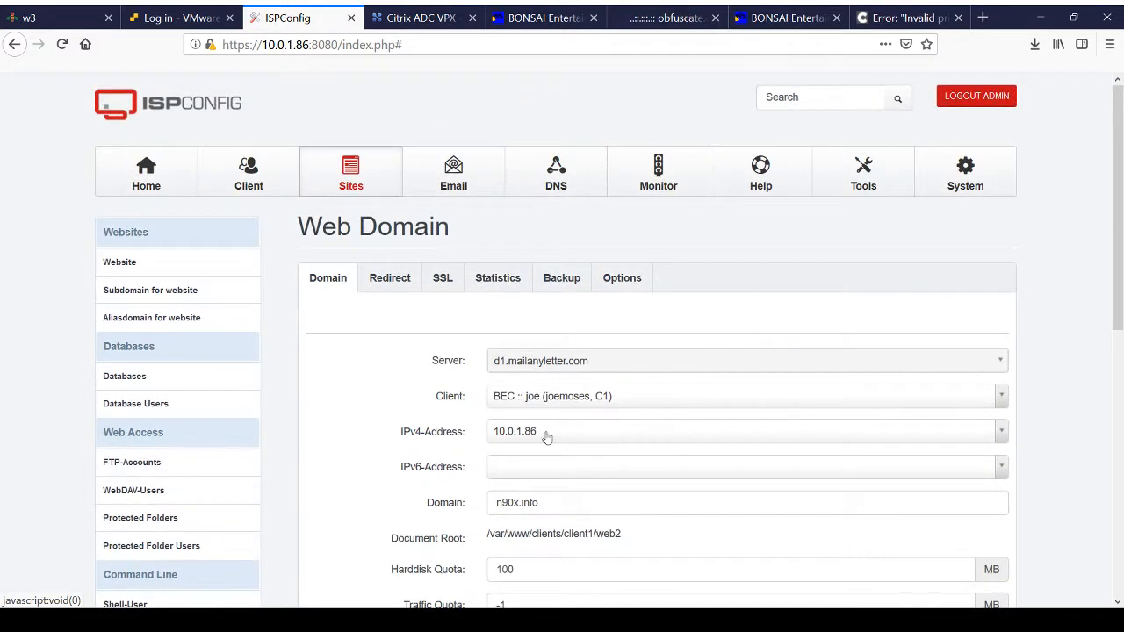
pyautogui.scroll(-5, 503, 454)
pyautogui.scroll(-4, 503, 454)
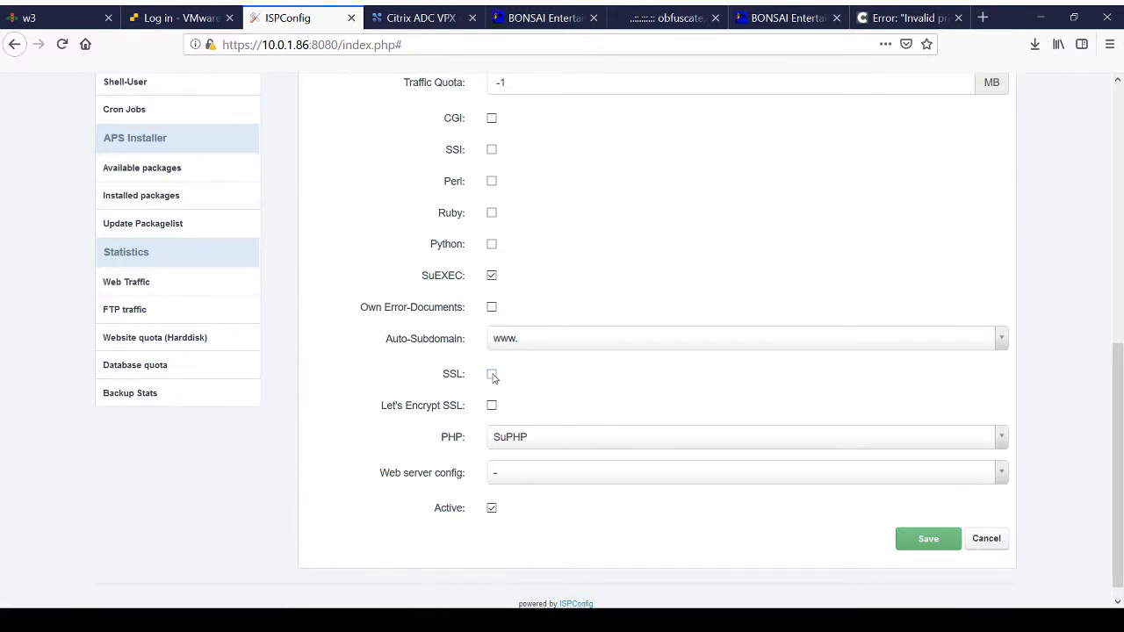
pyautogui.click(492, 374)
# Step: Open the list of available IPv4 addresses for the n90x.info web domain
pyautogui.scroll(3, 629, 188)
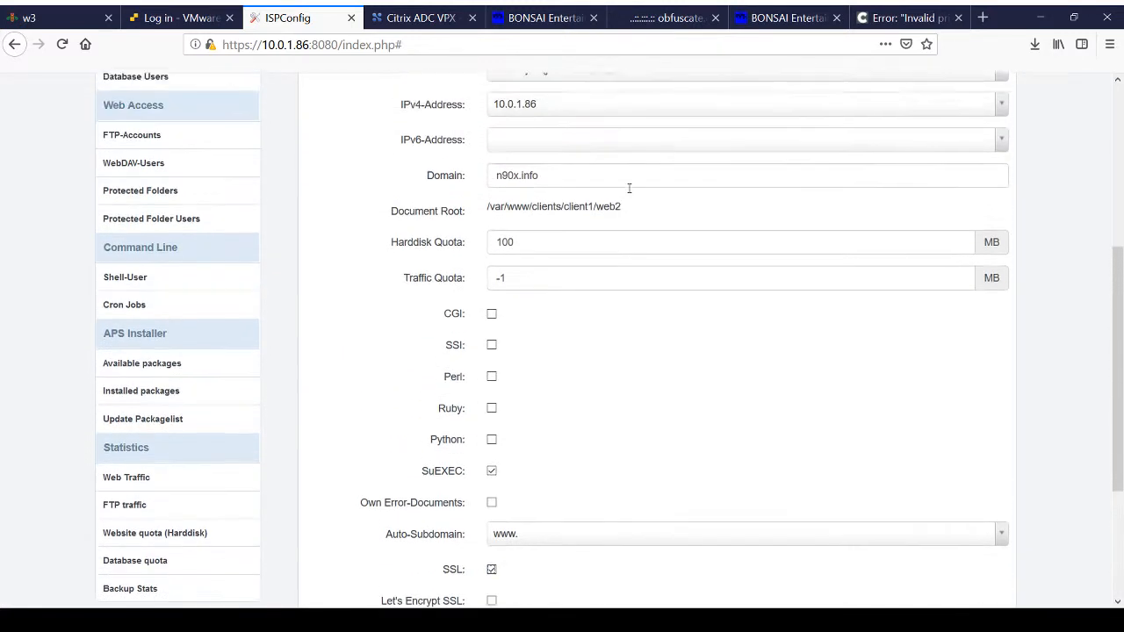
pyautogui.scroll(3, 629, 187)
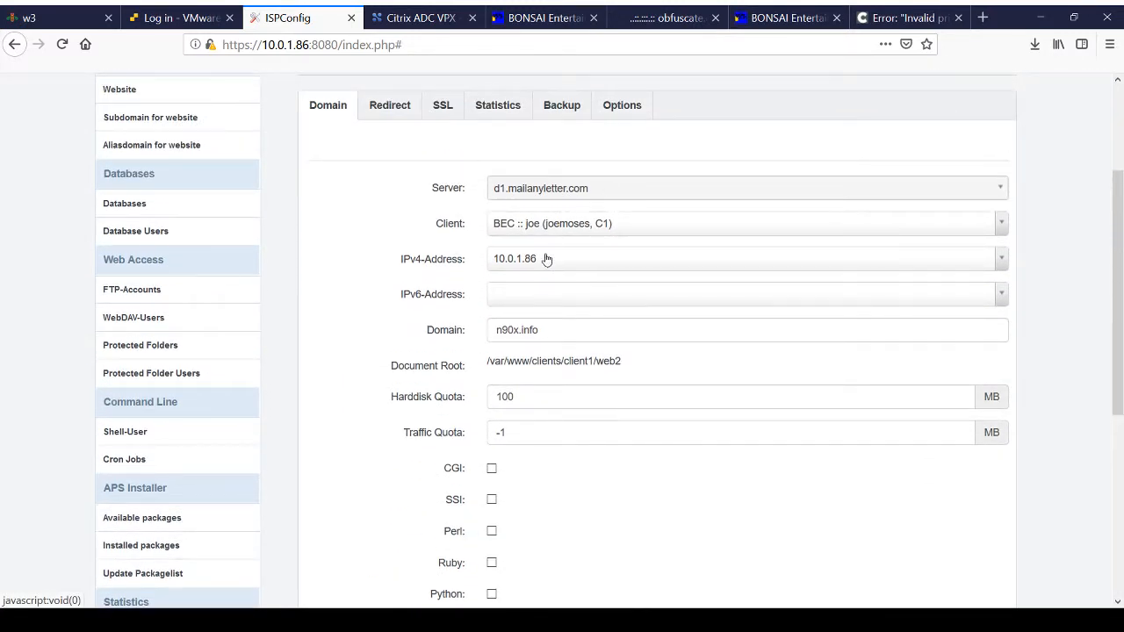
pyautogui.click(555, 260)
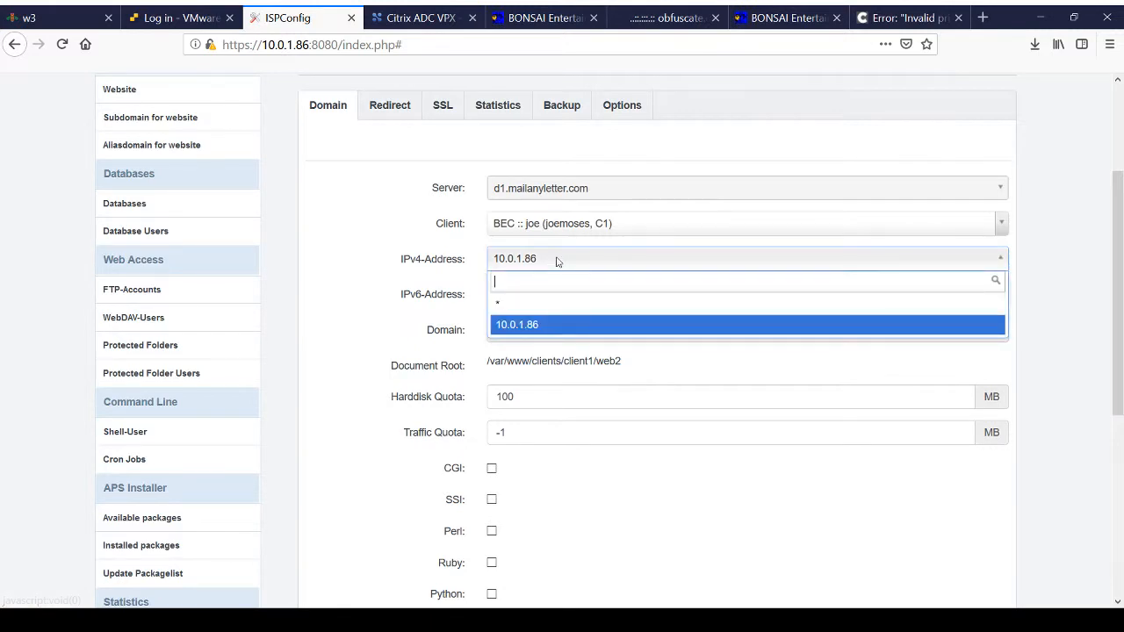
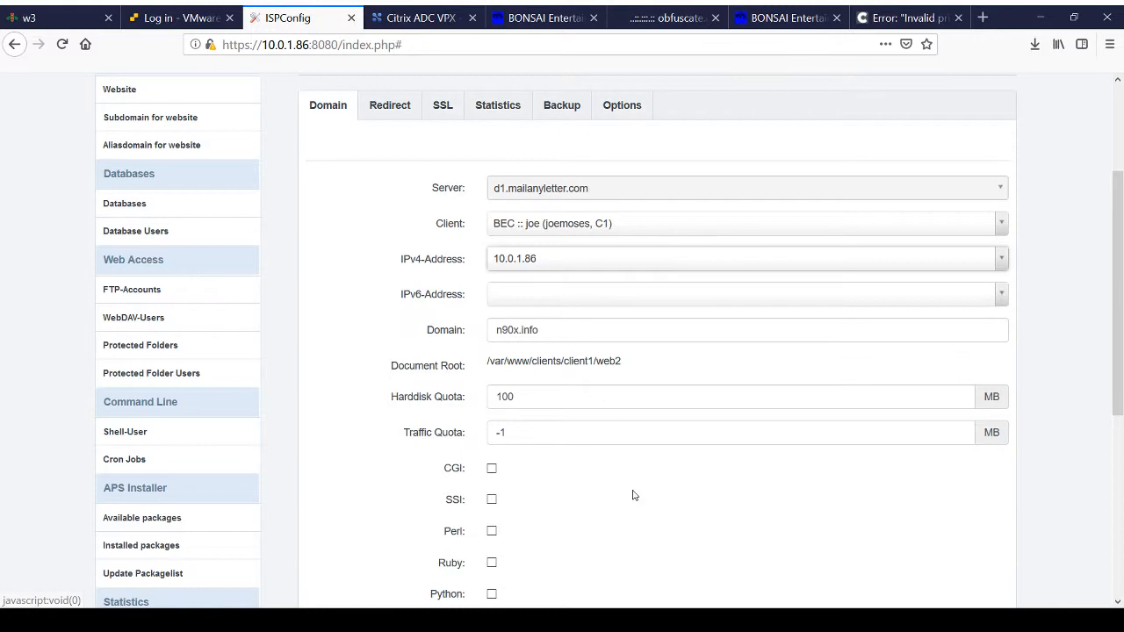
# Step: Examine the remaining n90x.info domain settings, including the SSL, PHP and web server config options
pyautogui.scroll(-5, 632, 495)
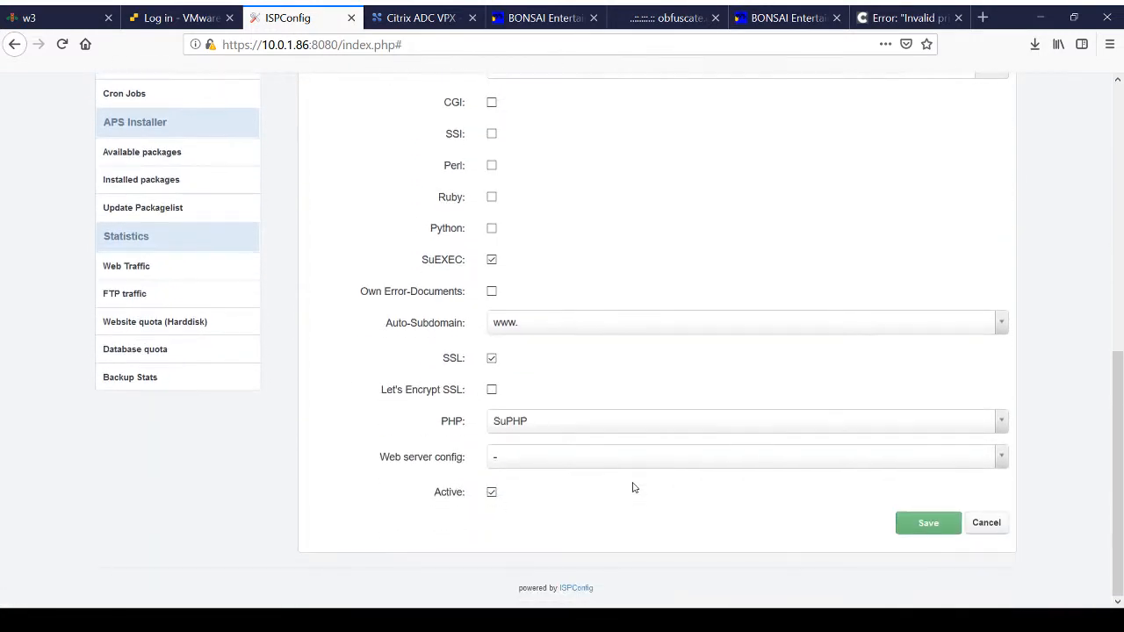
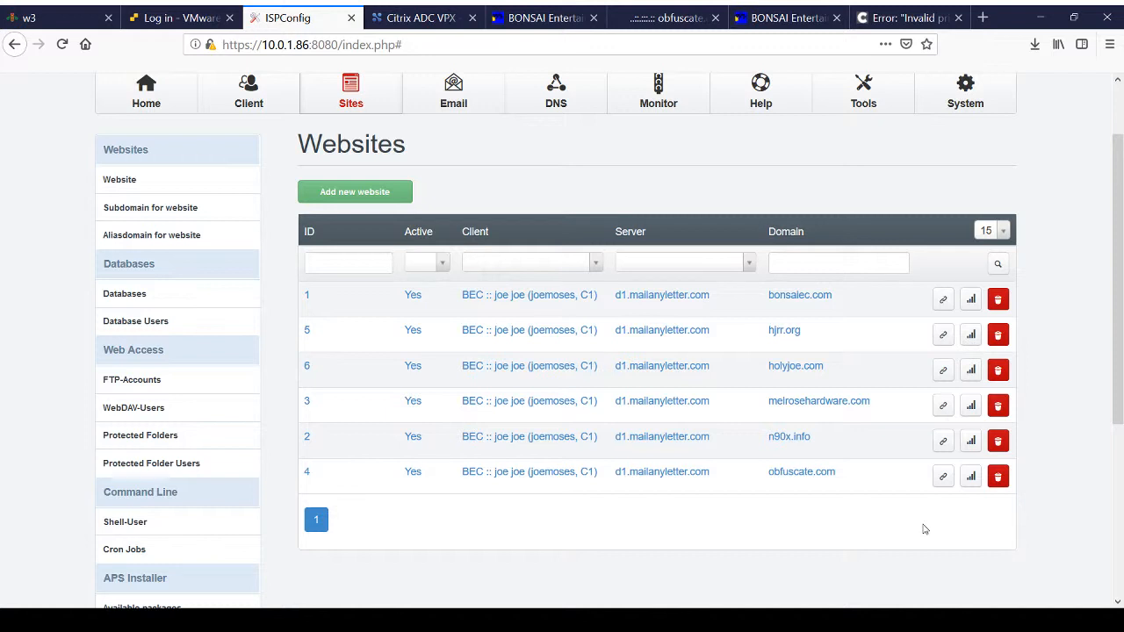
pyautogui.scroll(2, 923, 528)
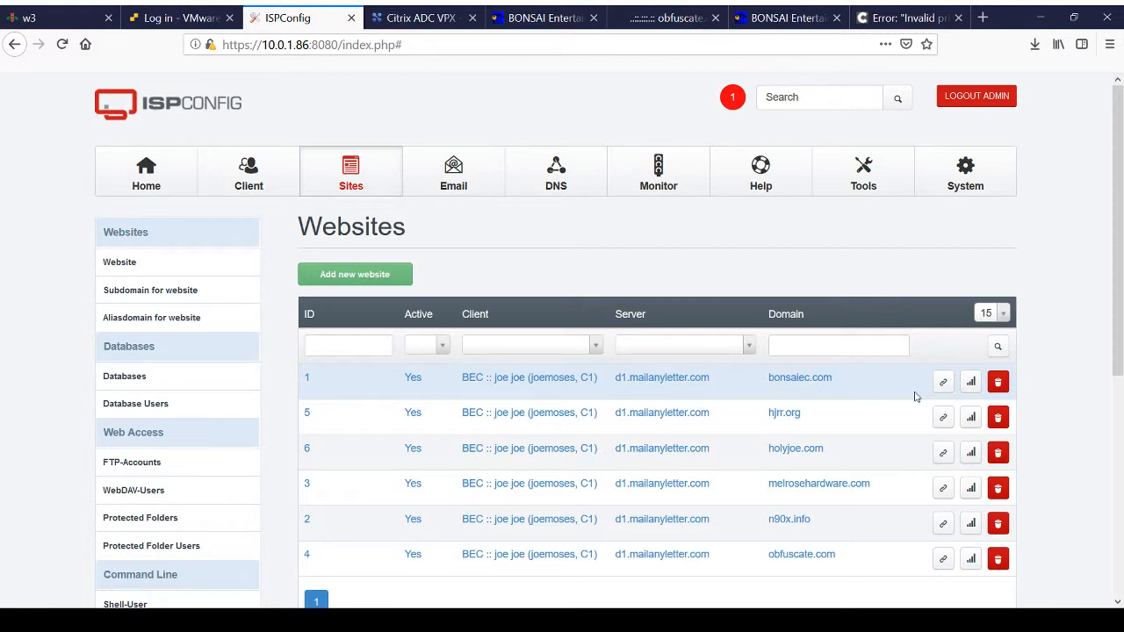
pyautogui.scroll(-2, 914, 397)
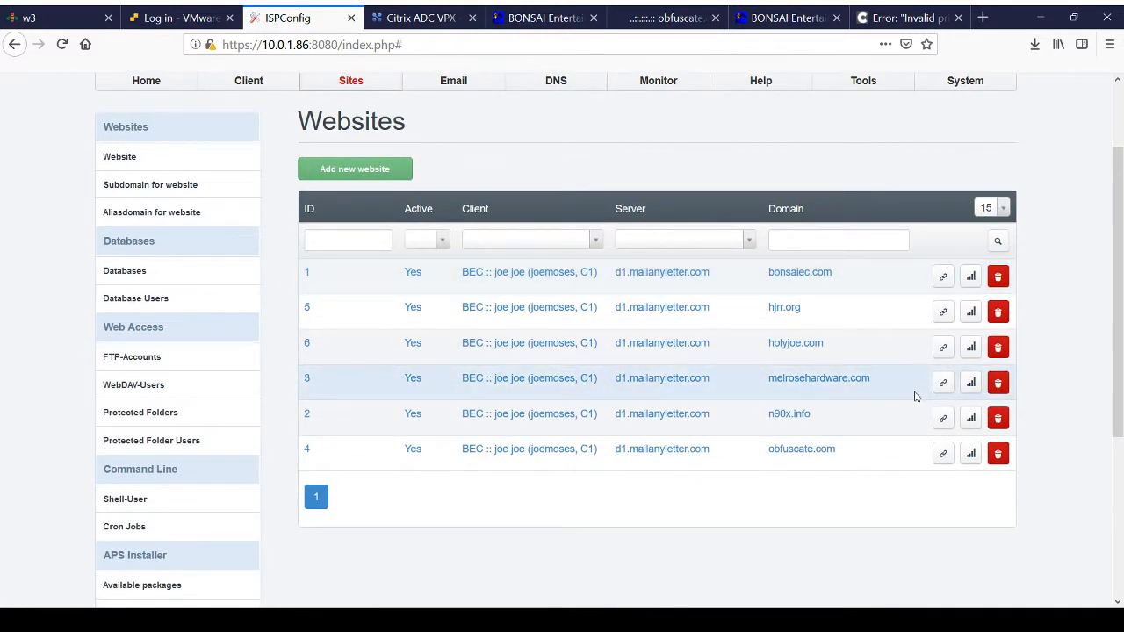
pyautogui.scroll(2, 914, 397)
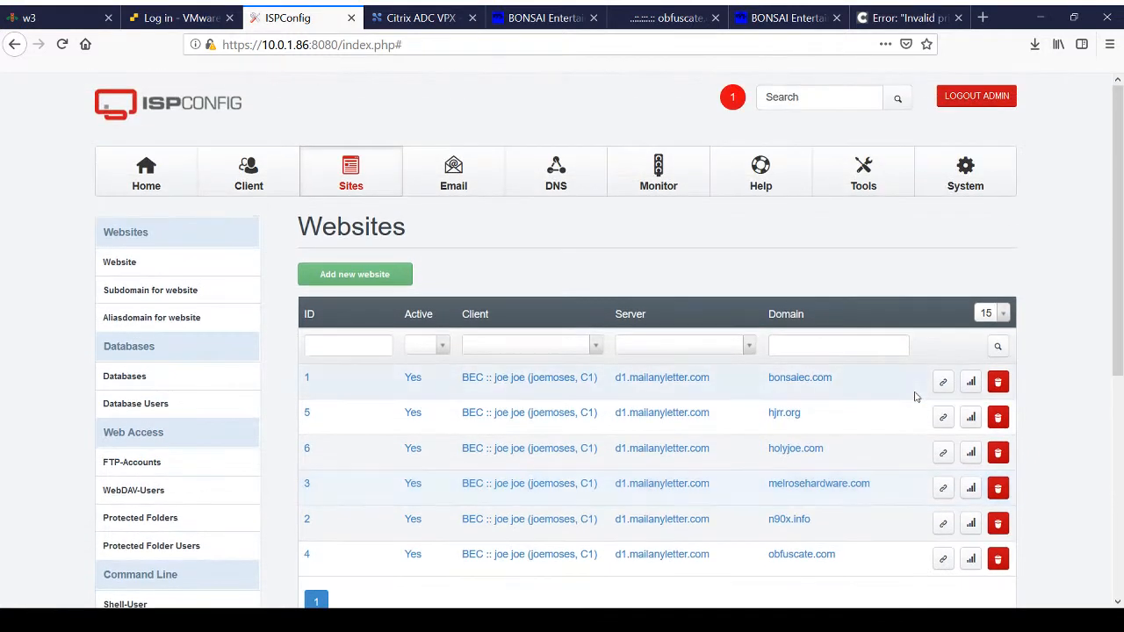
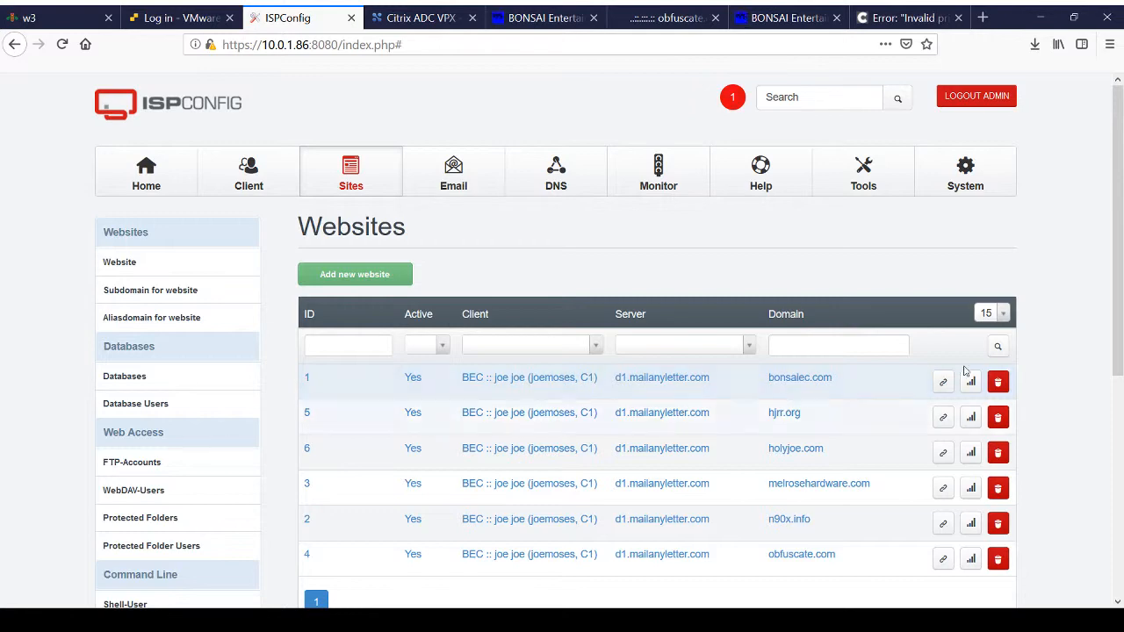
pyautogui.scroll(-5, 820, 371)
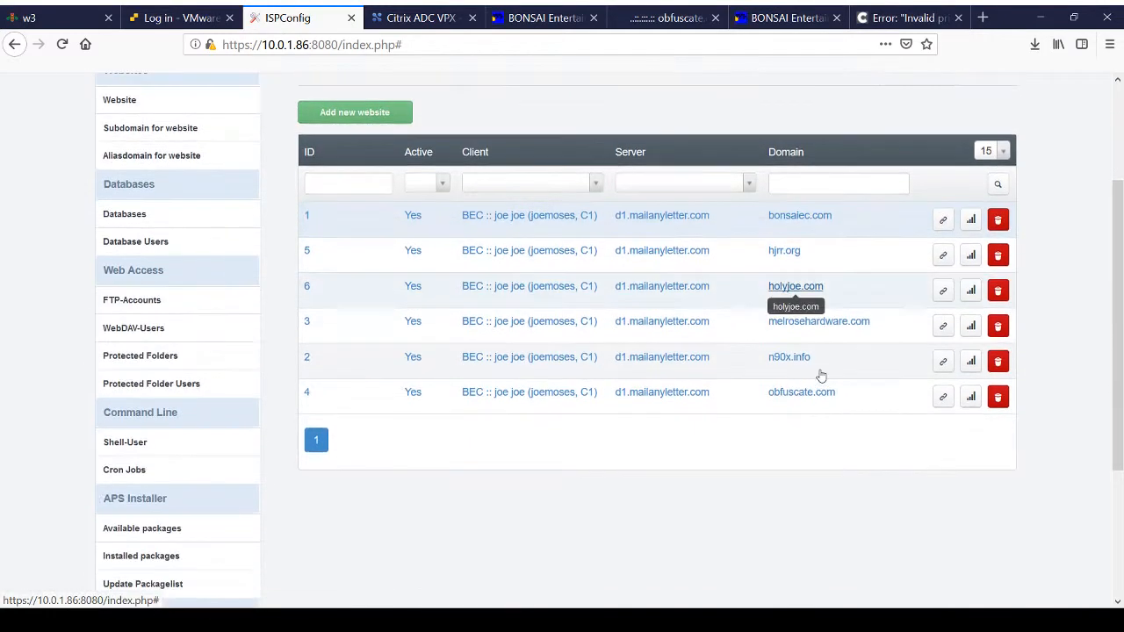
pyautogui.scroll(5, 820, 376)
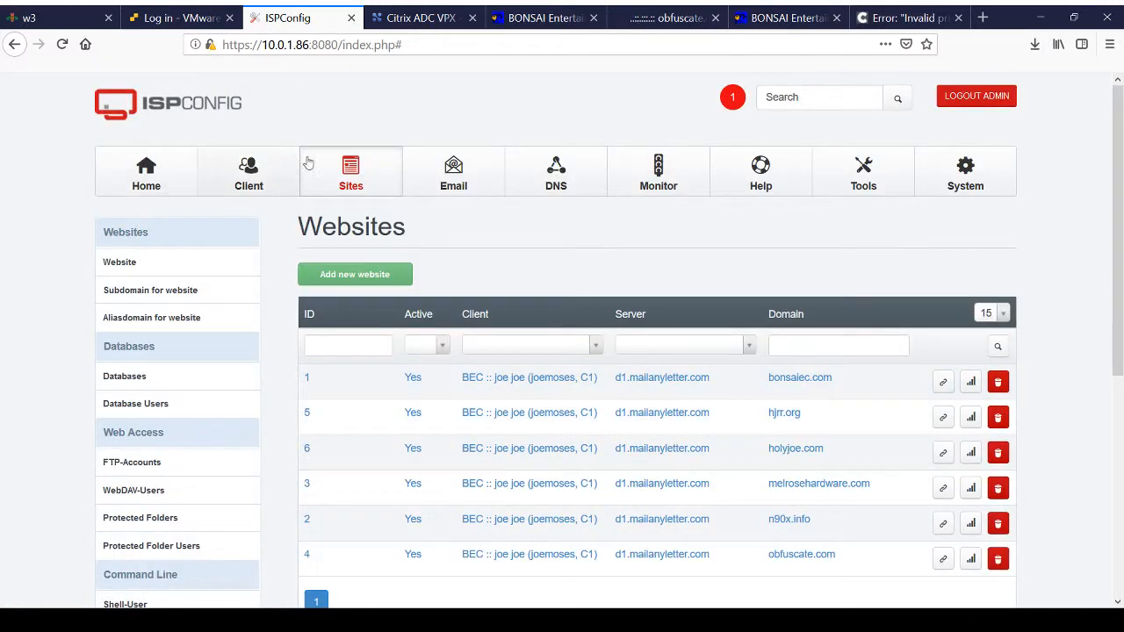
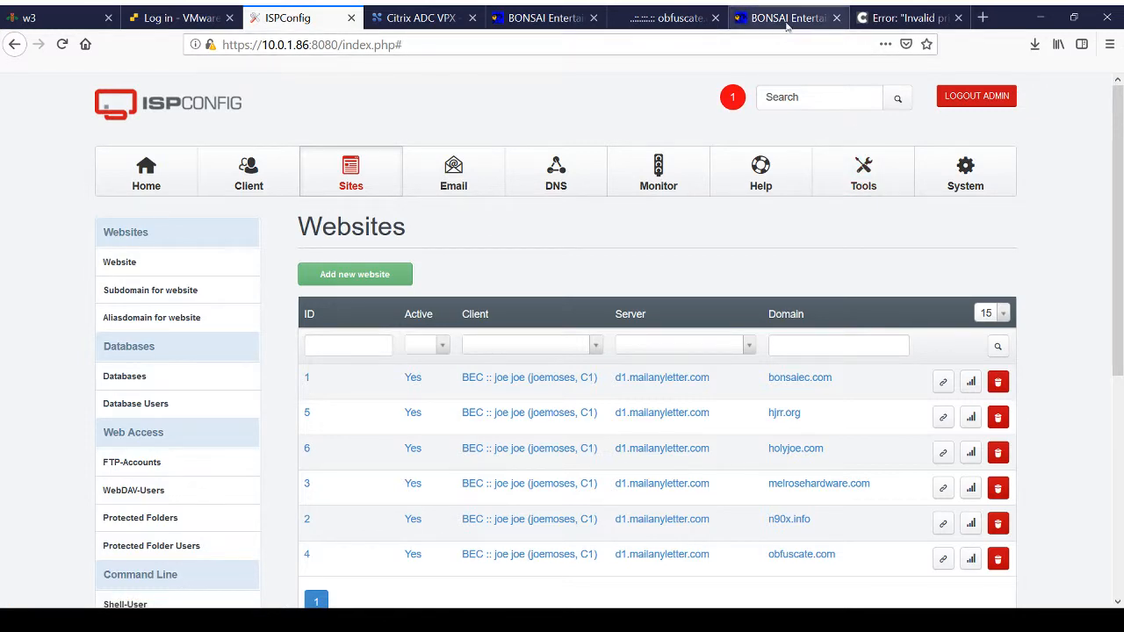
pyautogui.click(786, 18)
pyautogui.click(356, 45)
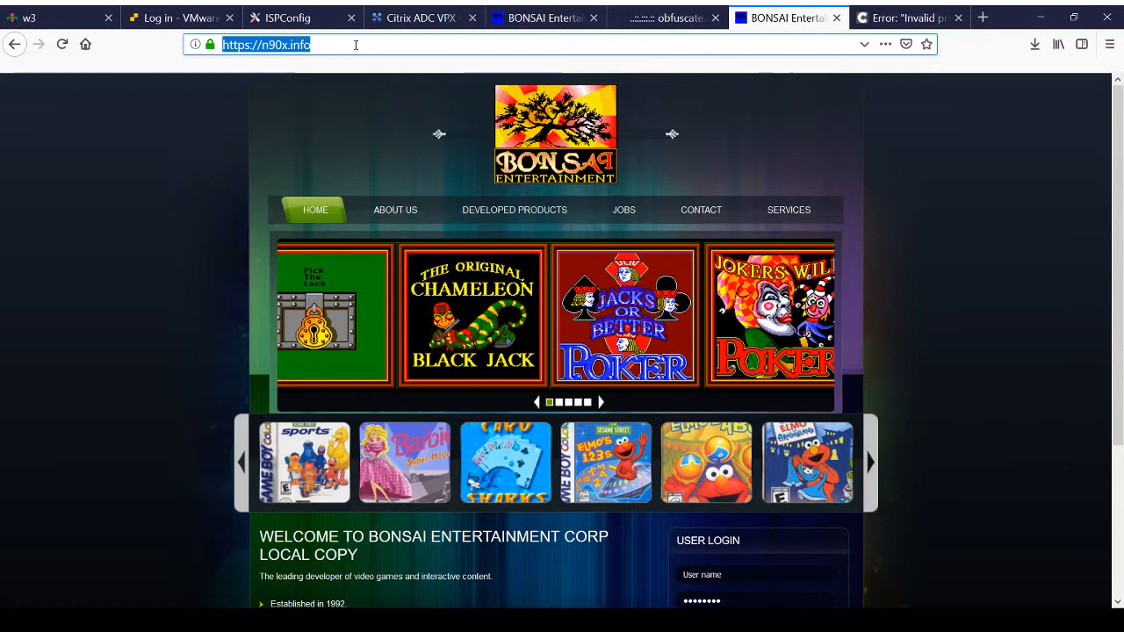
pyautogui.press('Return')
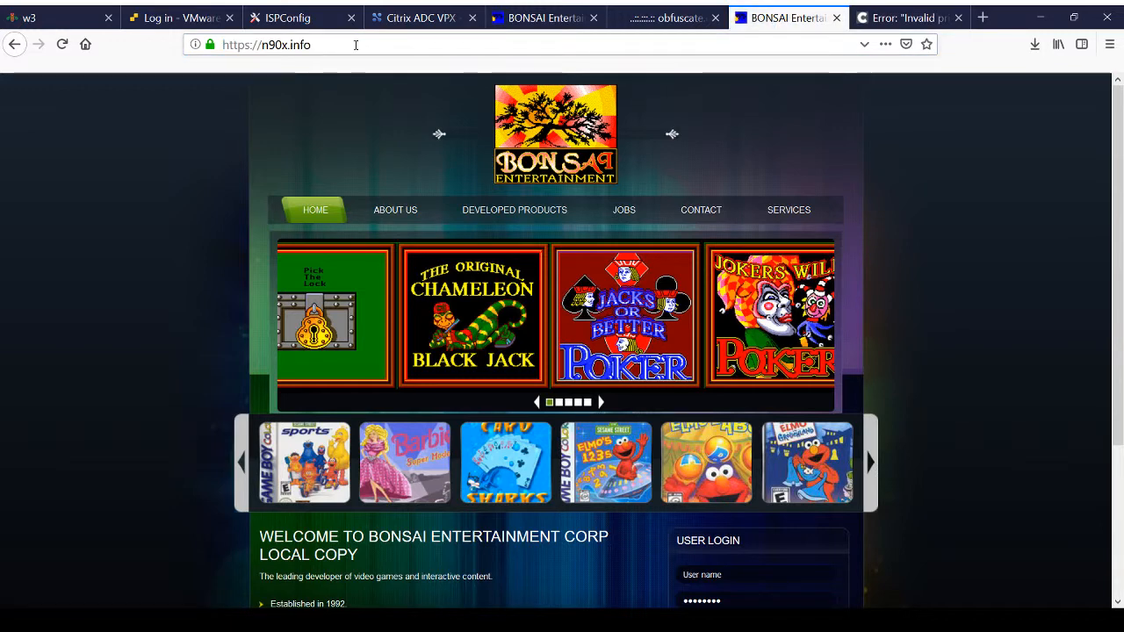
# Step: Review the load balancing virtual servers in Citrix ADC and the website list in ISPConfig
pyautogui.click(642, 25)
pyautogui.click(426, 18)
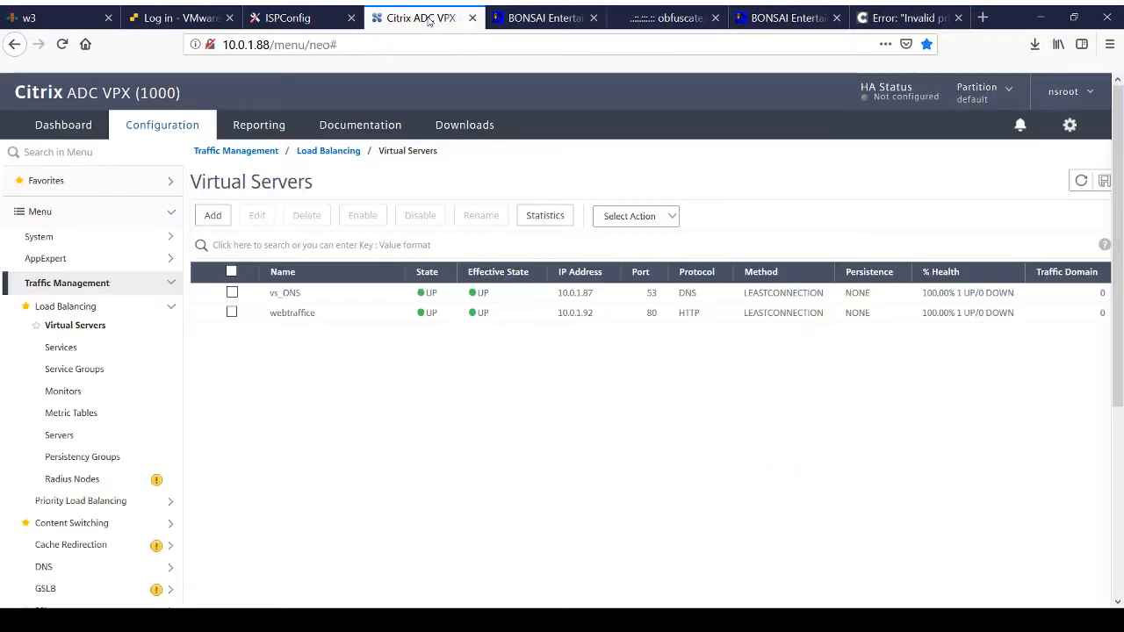
pyautogui.click(316, 15)
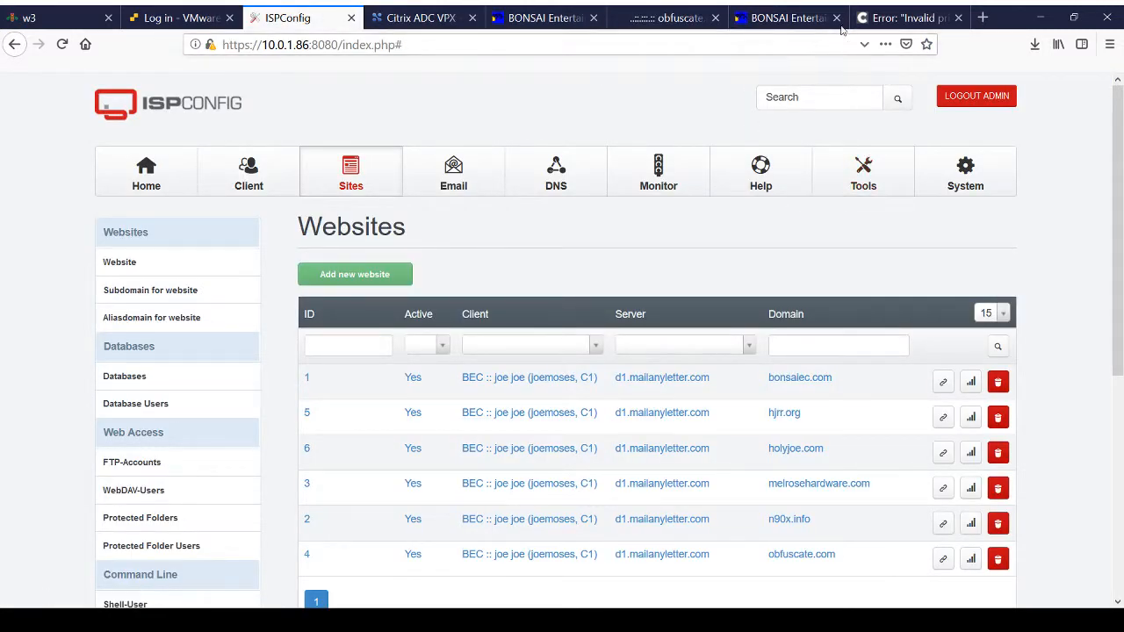
pyautogui.click(773, 18)
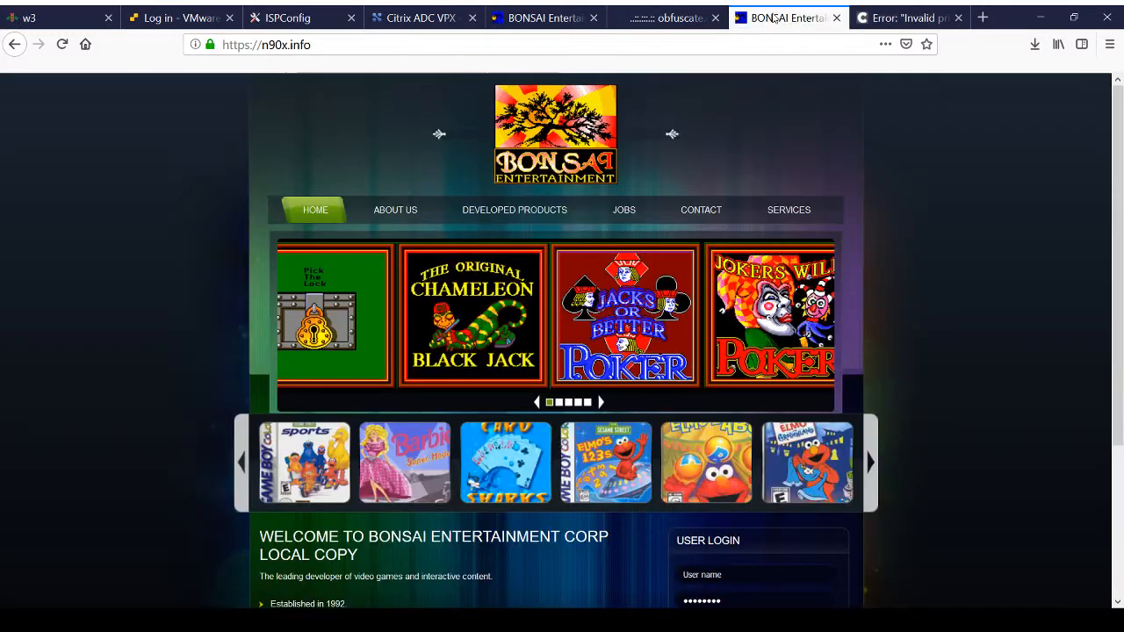
pyautogui.click(274, 51)
pyautogui.click(277, 49)
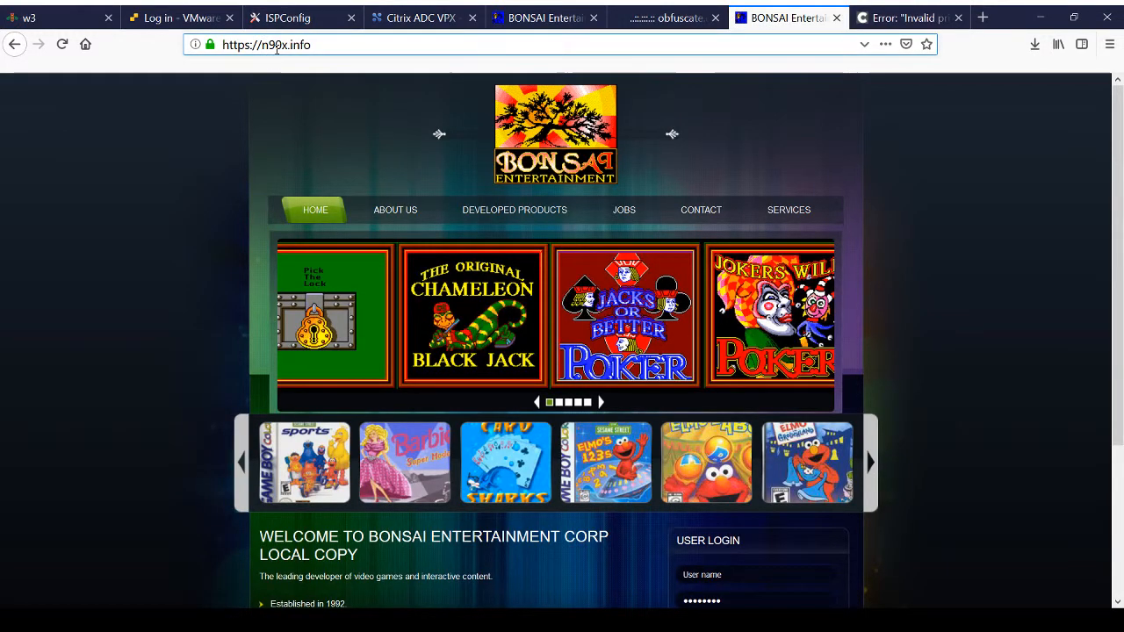
pyautogui.write('www.')
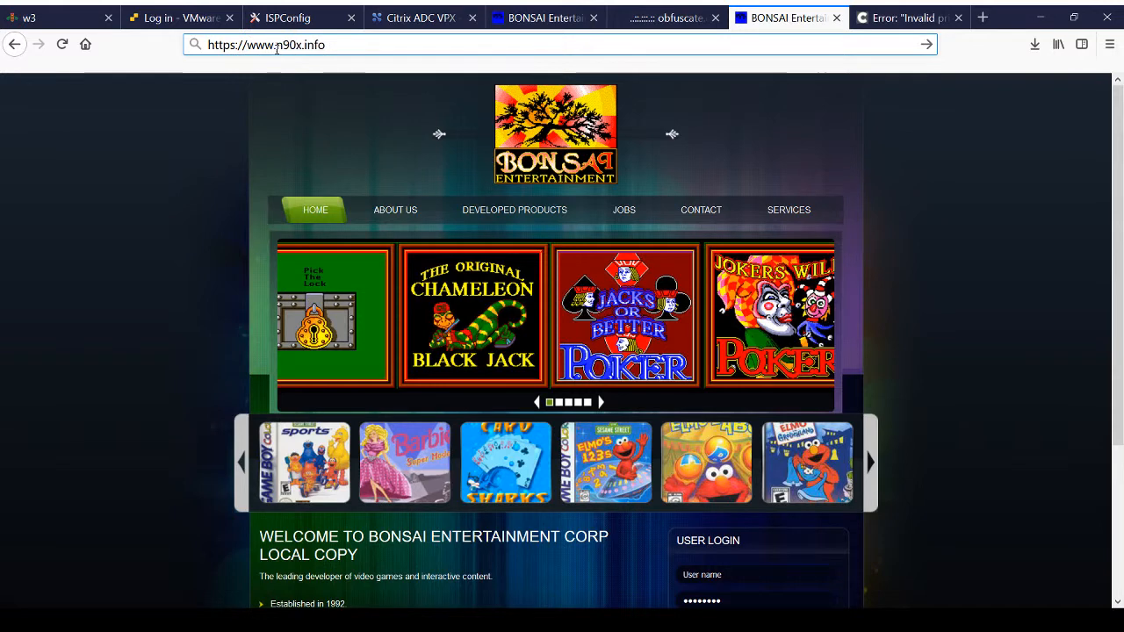
pyautogui.press('Return')
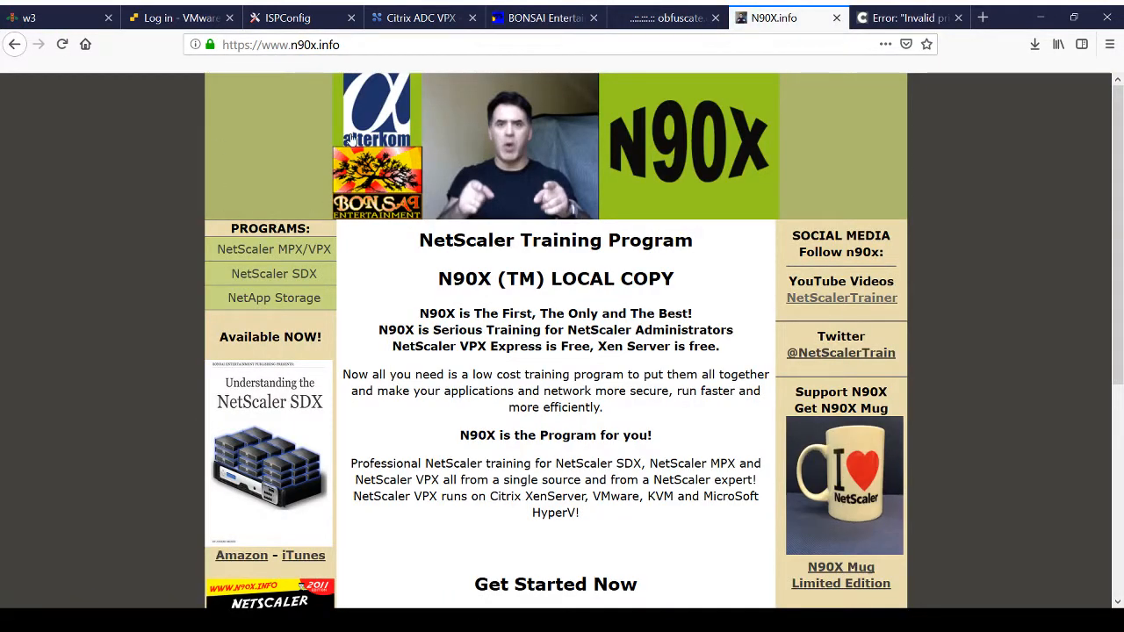
pyautogui.click(291, 46)
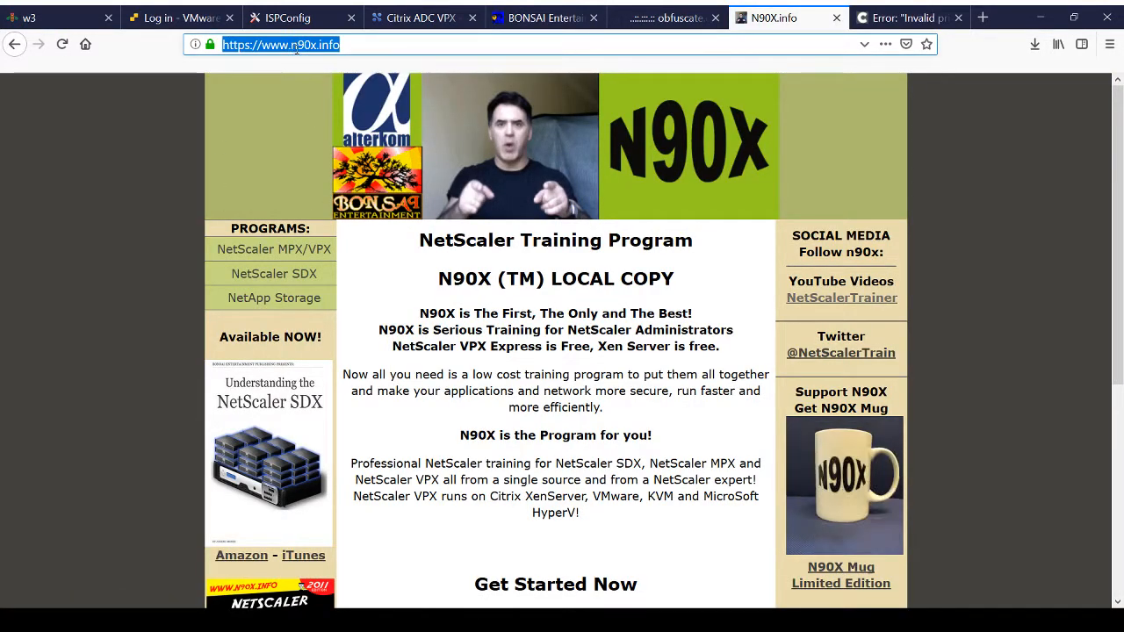
pyautogui.click(291, 46)
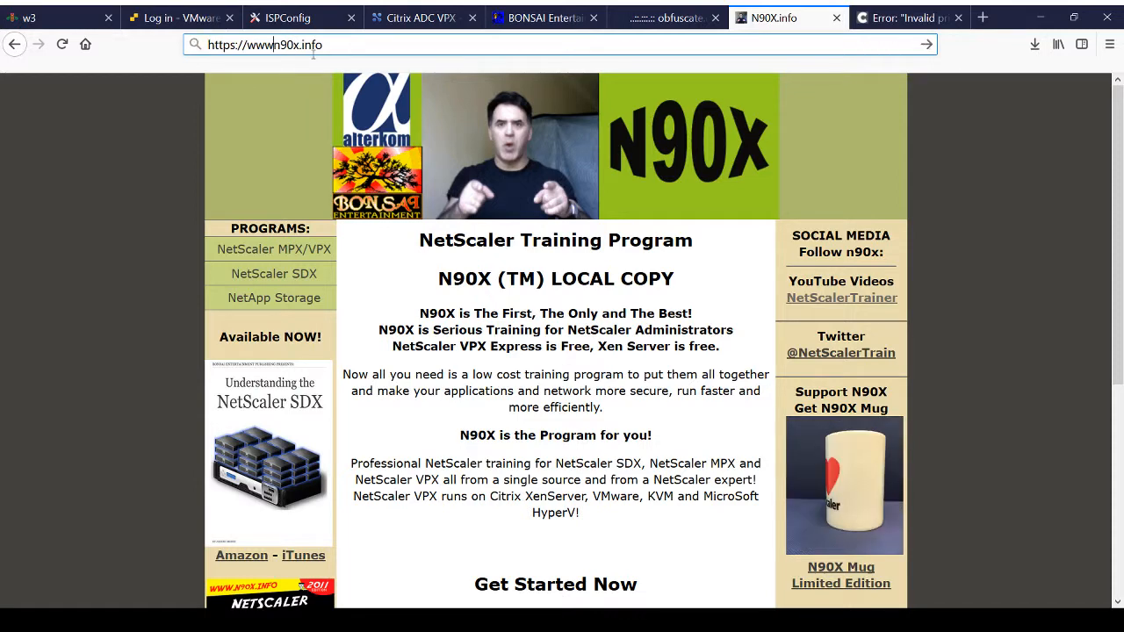
pyautogui.press('BackSpace')
pyautogui.press('BackSpace')
pyautogui.press('BackSpace')
pyautogui.press('BackSpace')
pyautogui.press('Return')
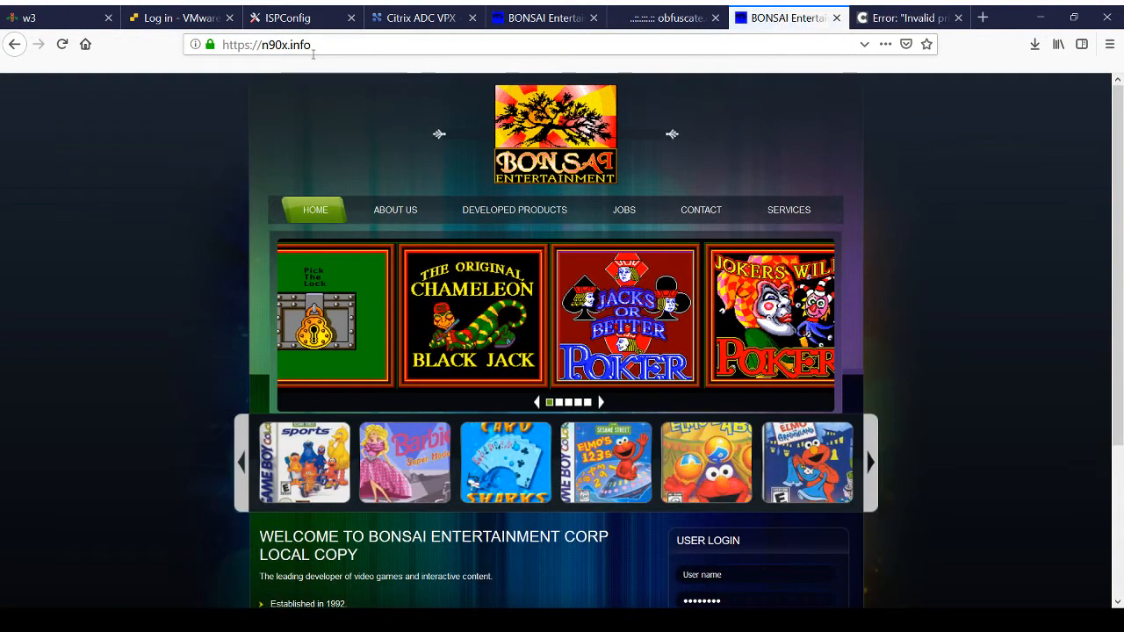
pyautogui.click(263, 45)
pyautogui.click(263, 45)
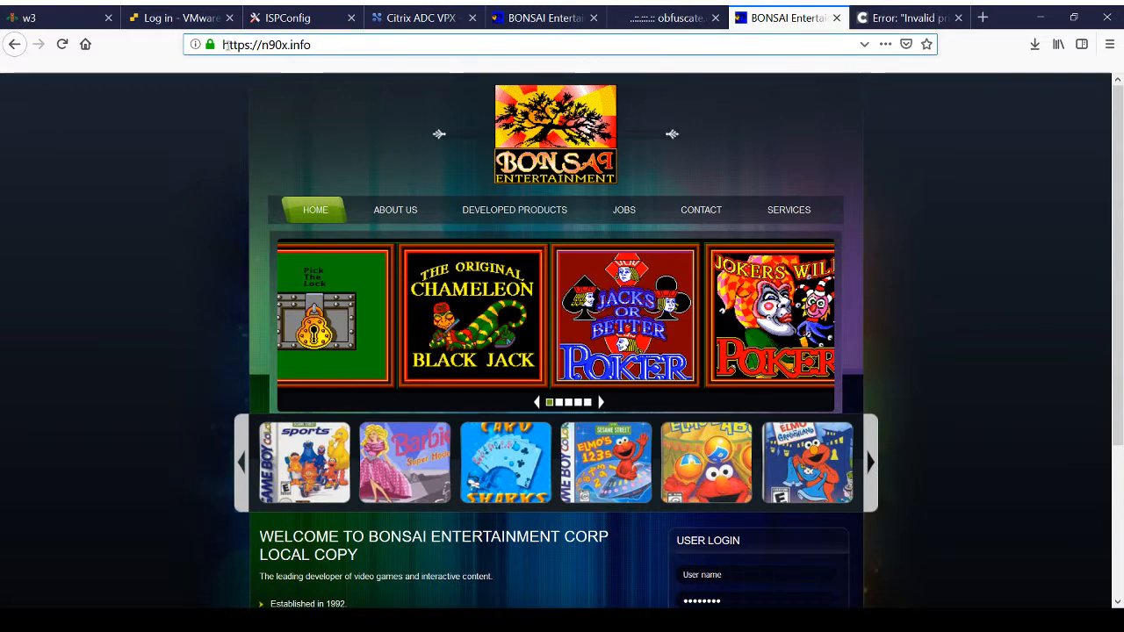
pyautogui.click(63, 45)
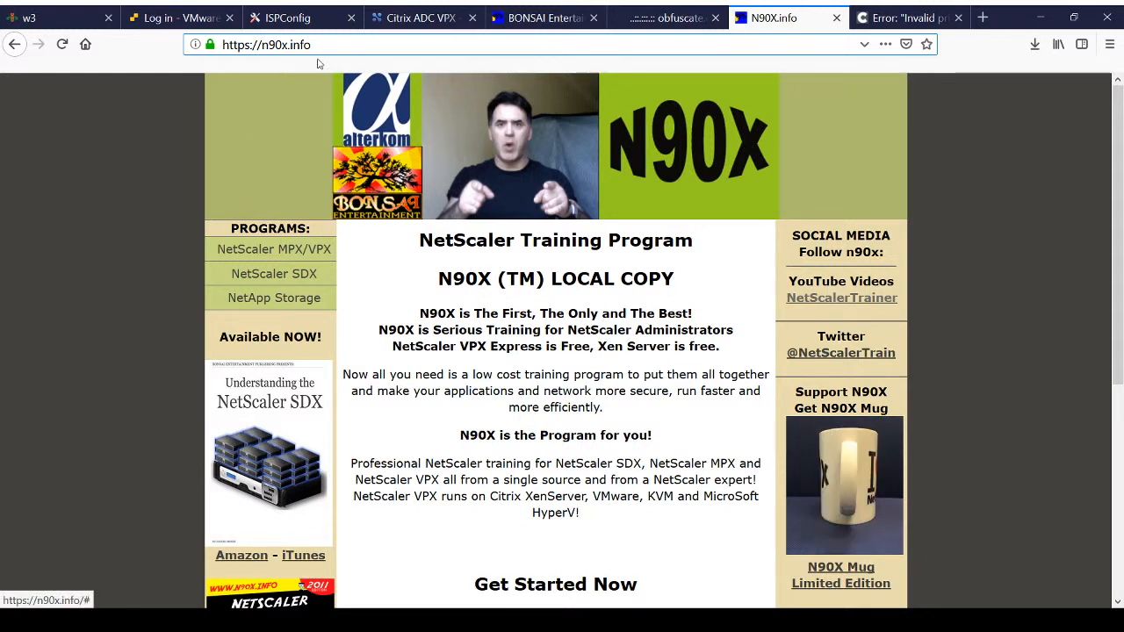
pyautogui.click(263, 48)
pyautogui.write('www.')
pyautogui.press('Return')
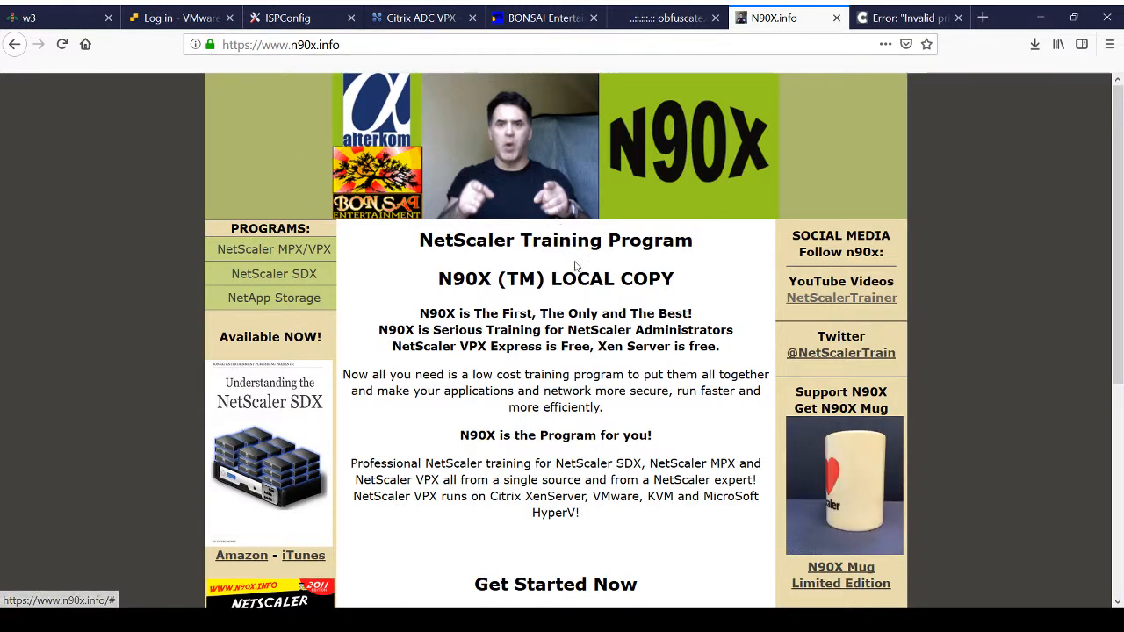
# Step: Highlight LOCAL COPY in the page heading, and test the NetScaler MPX/VPX program link before returning to the home page
pyautogui.moveTo(661, 279); pyautogui.dragTo(552, 279)
pyautogui.moveTo(720, 279); pyautogui.dragTo(552, 300)
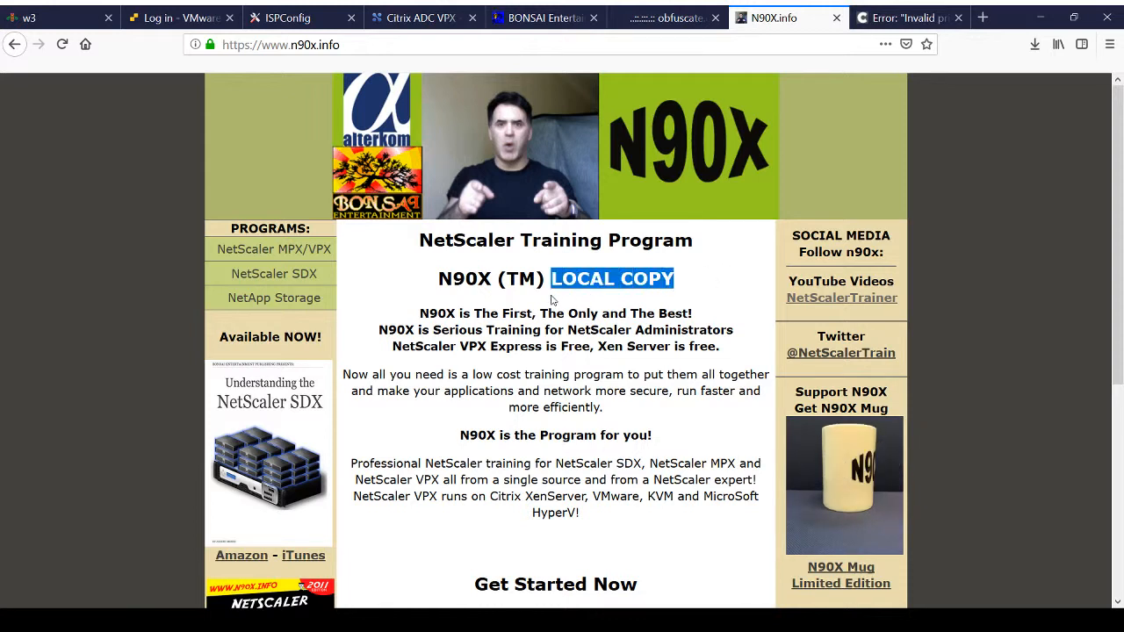
pyautogui.click(226, 113)
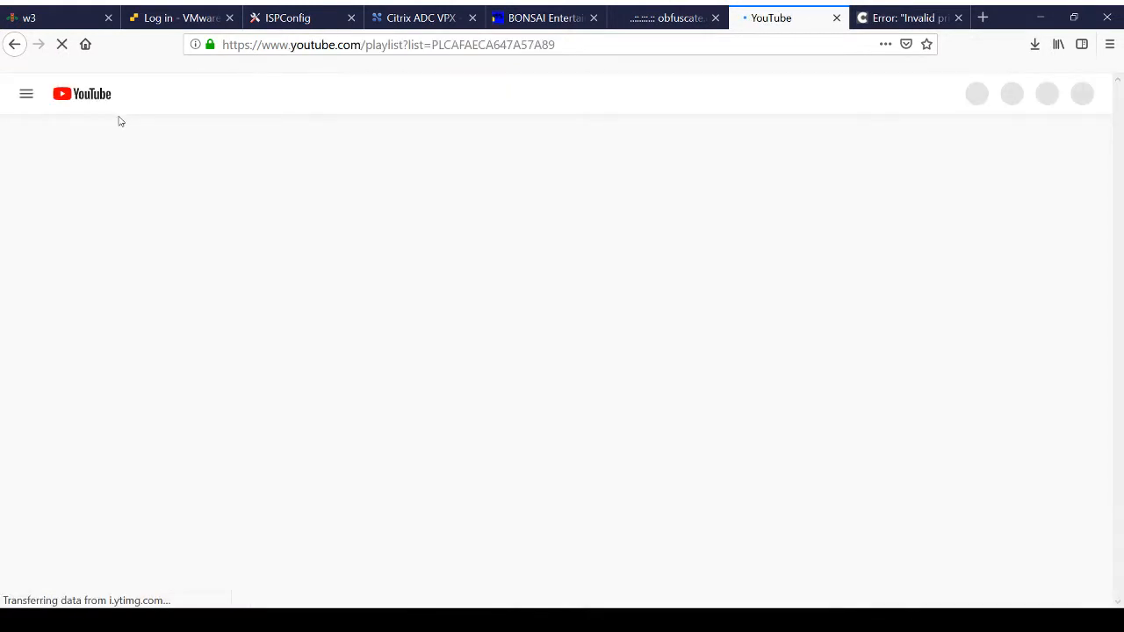
pyautogui.click(14, 45)
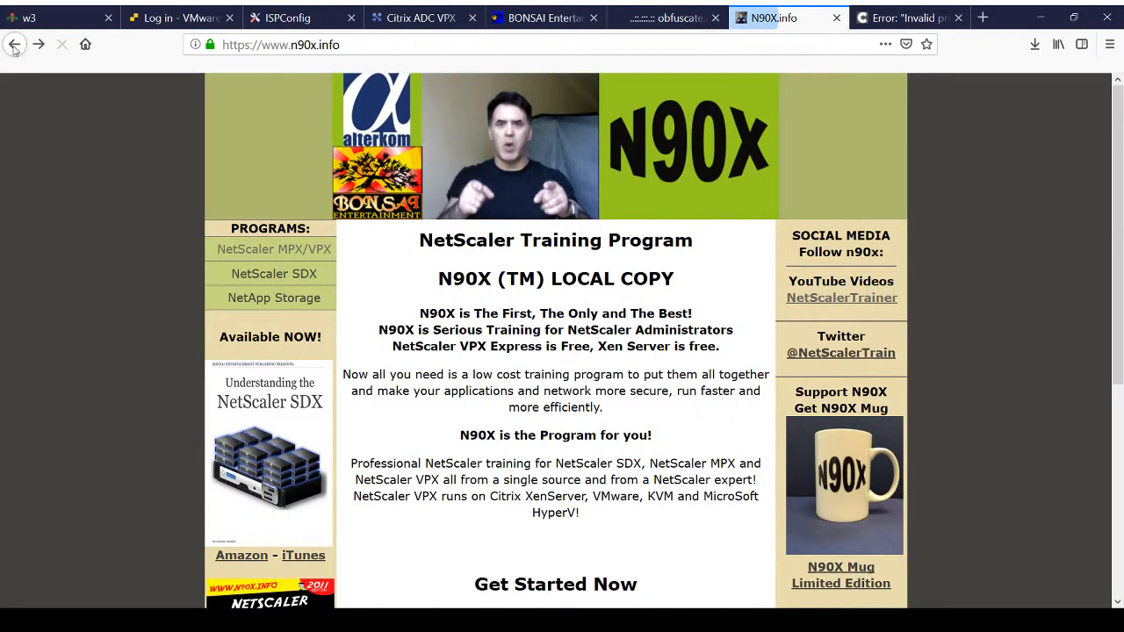
# Step: Examine the N90X home page from header to footer, including its training text, book covers and partner links
pyautogui.scroll(-3, 698, 496)
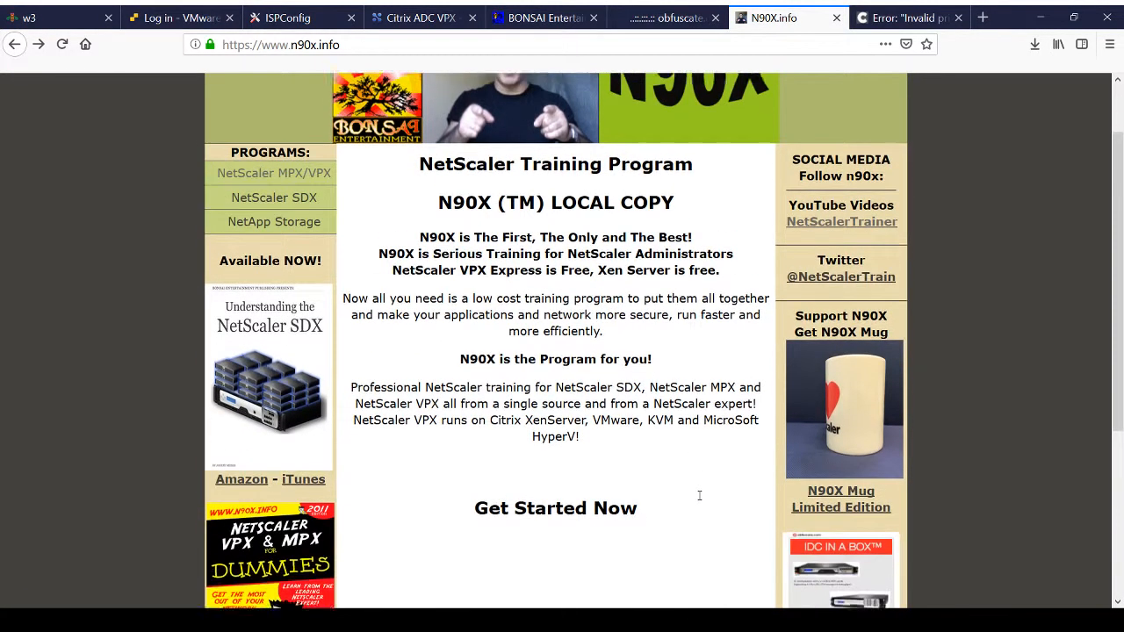
pyautogui.scroll(-1, 699, 499)
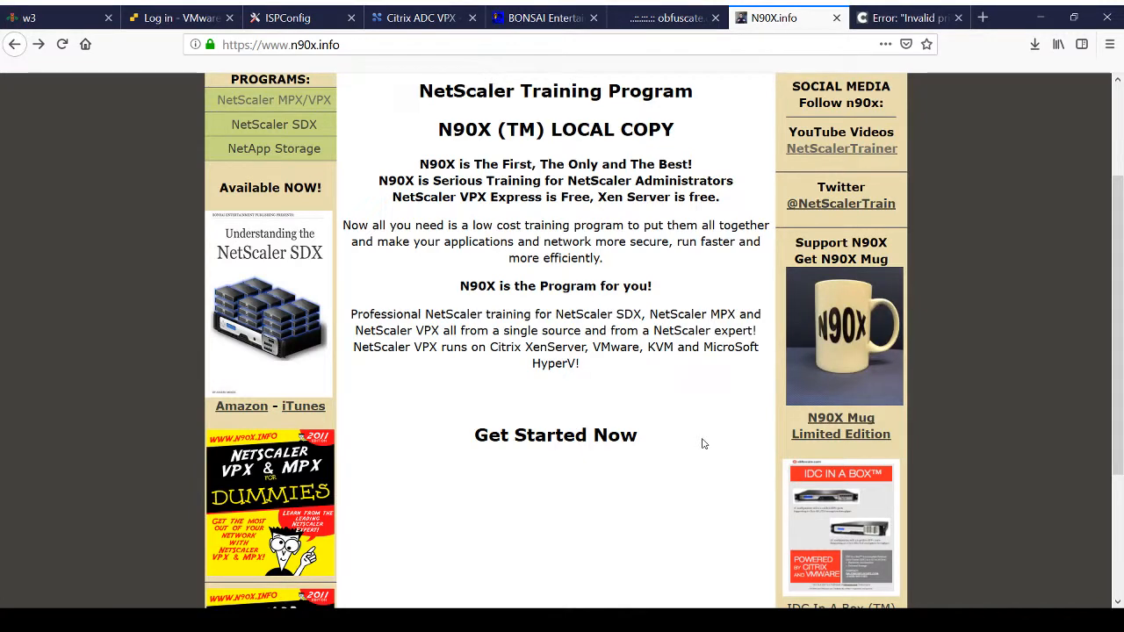
pyautogui.scroll(1, 702, 443)
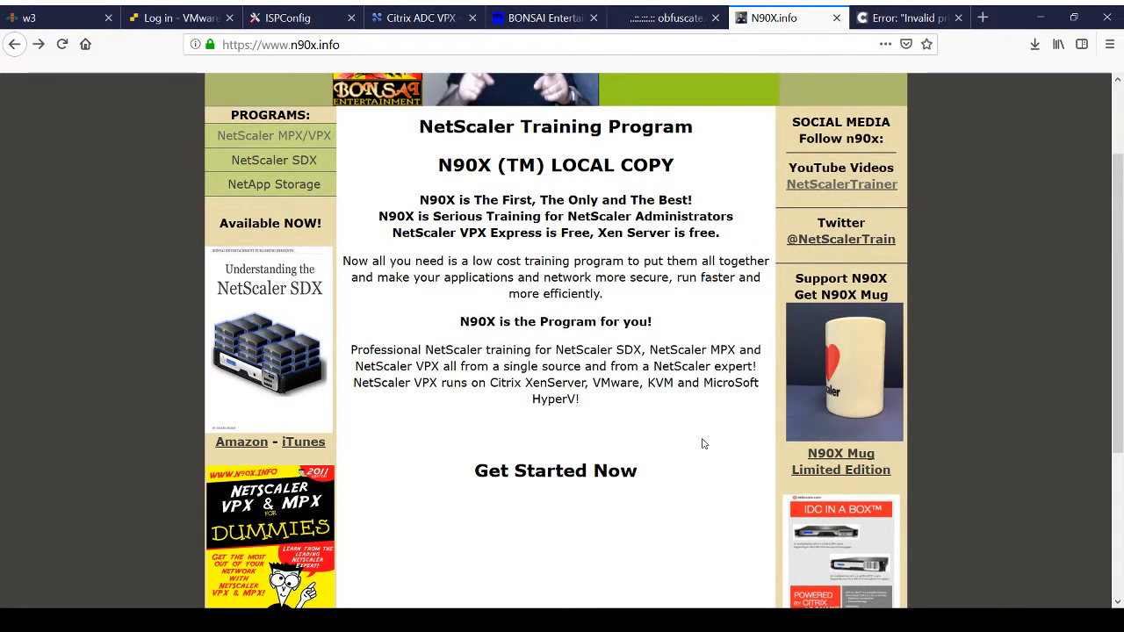
pyautogui.scroll(3, 702, 444)
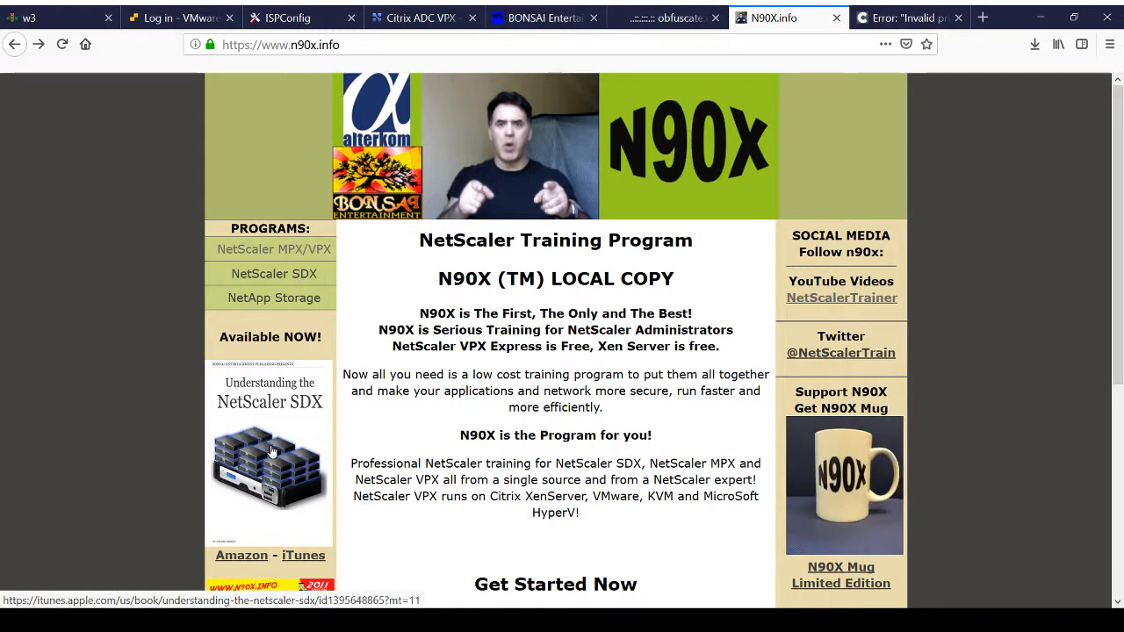
pyautogui.scroll(-4, 273, 450)
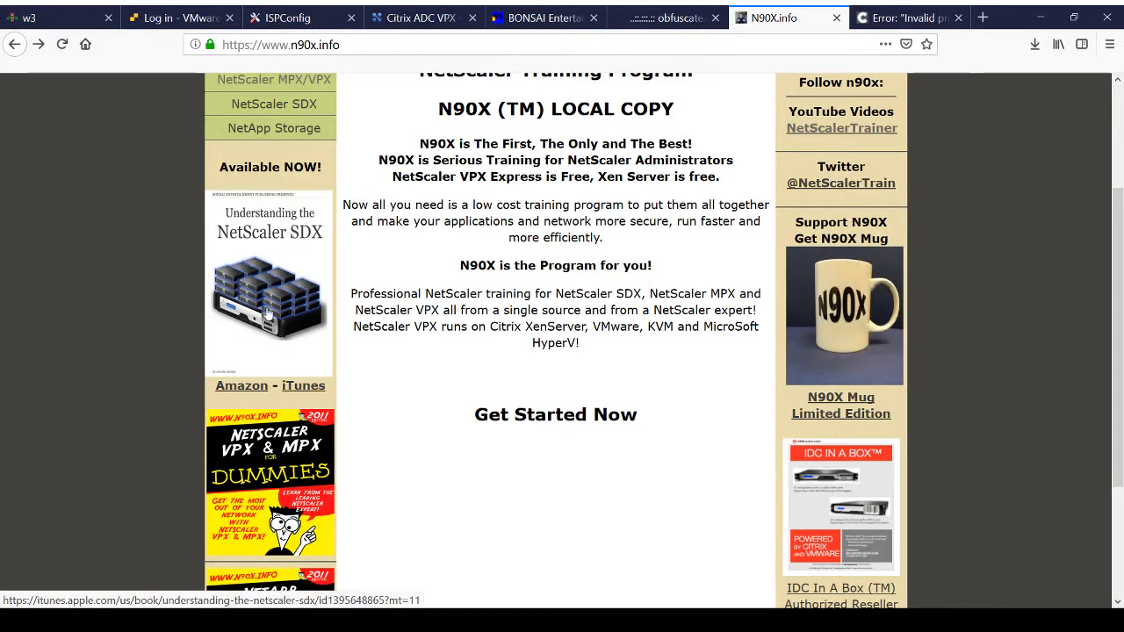
pyautogui.scroll(3, 472, 322)
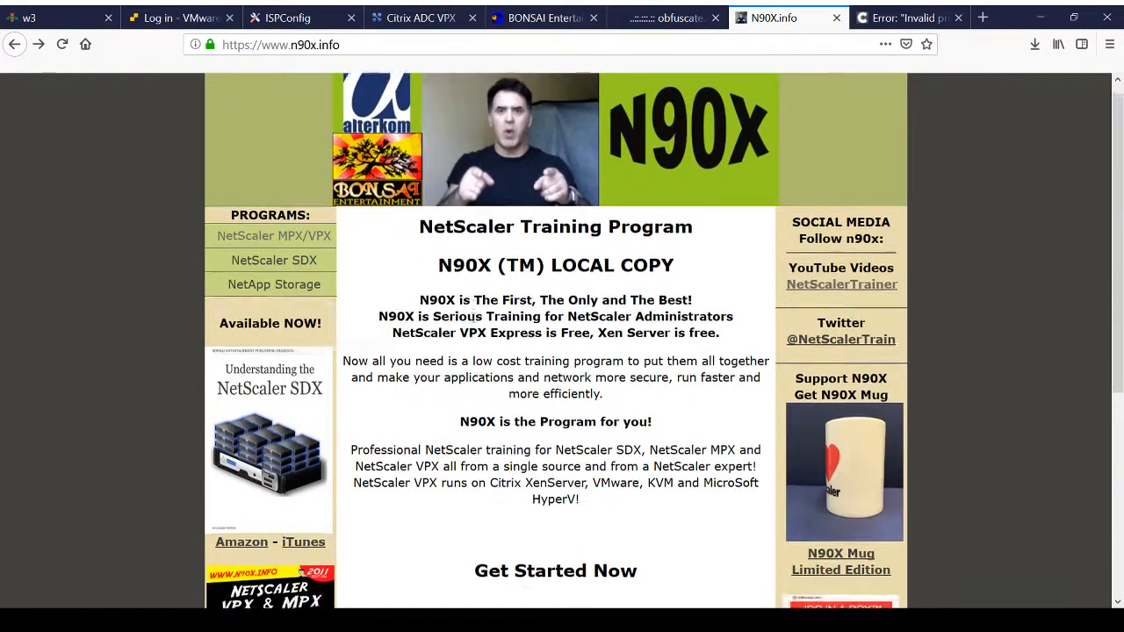
pyautogui.scroll(-5, 473, 322)
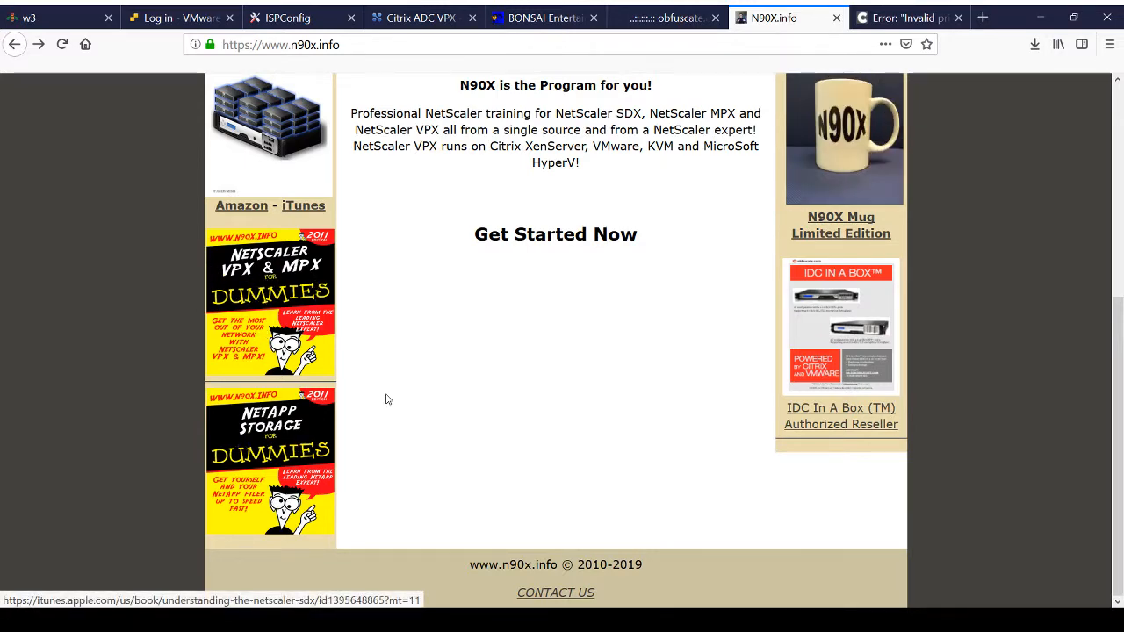
pyautogui.scroll(4, 386, 400)
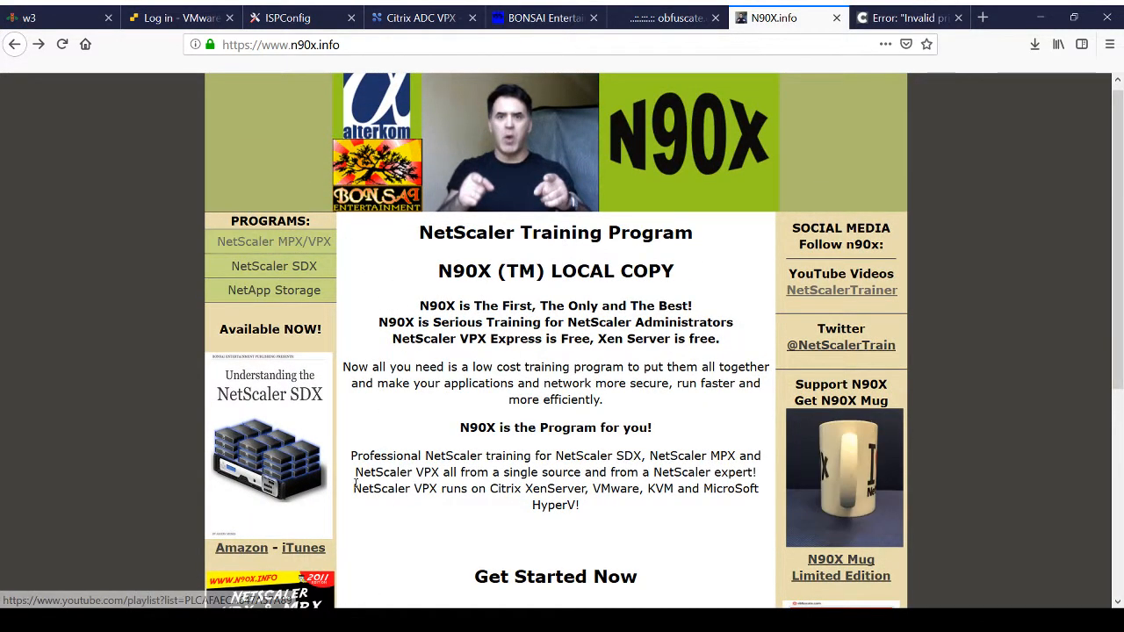
pyautogui.scroll(1, 515, 505)
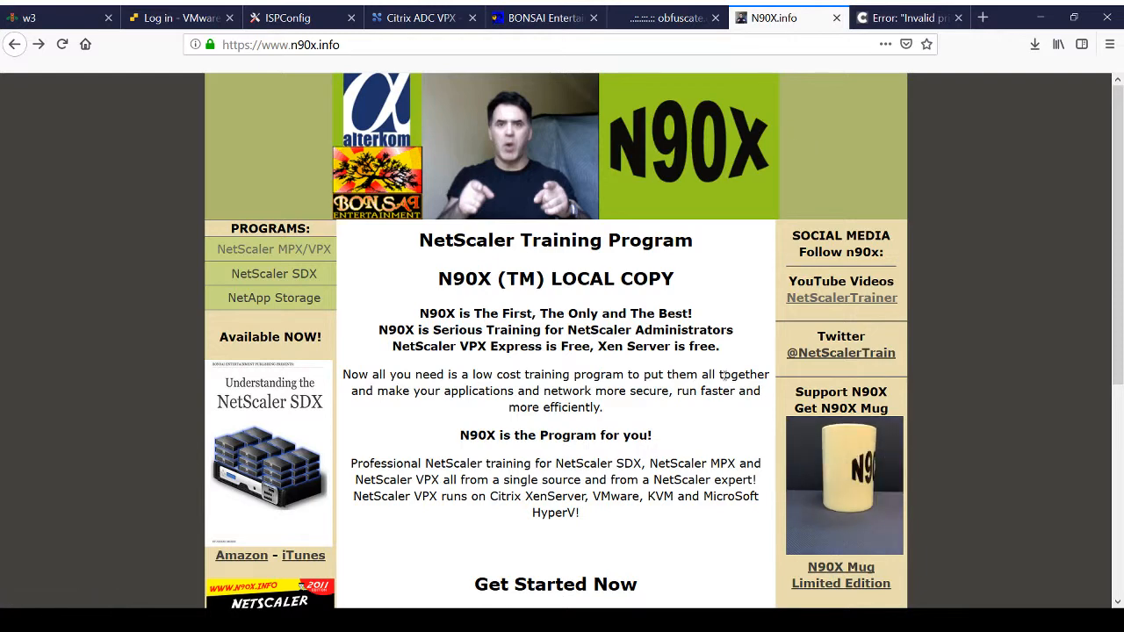
pyautogui.scroll(-4, 722, 381)
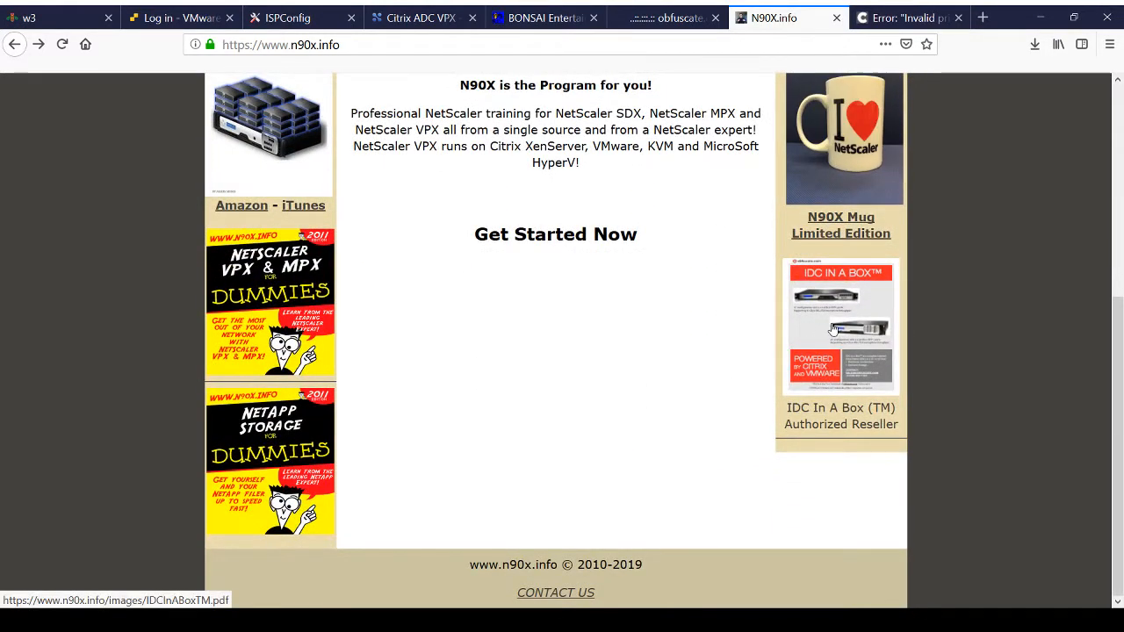
# Step: Open the IDC In A Box flyer PDF from the N90X page, read through it and return to the top of the home page
pyautogui.click(835, 374)
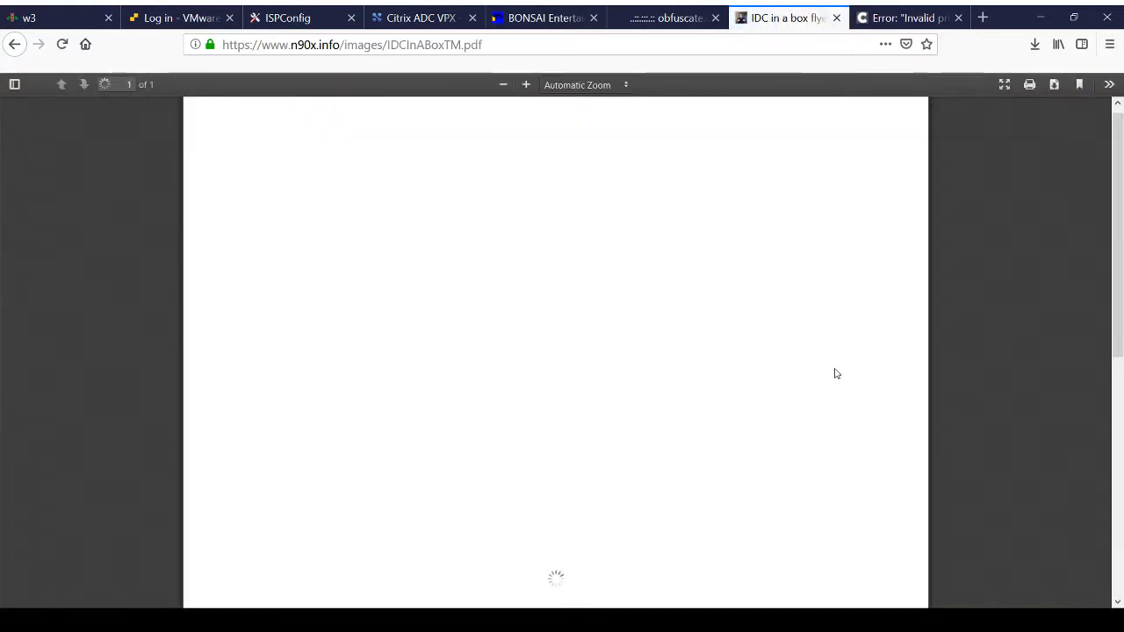
pyautogui.scroll(-5, 835, 373)
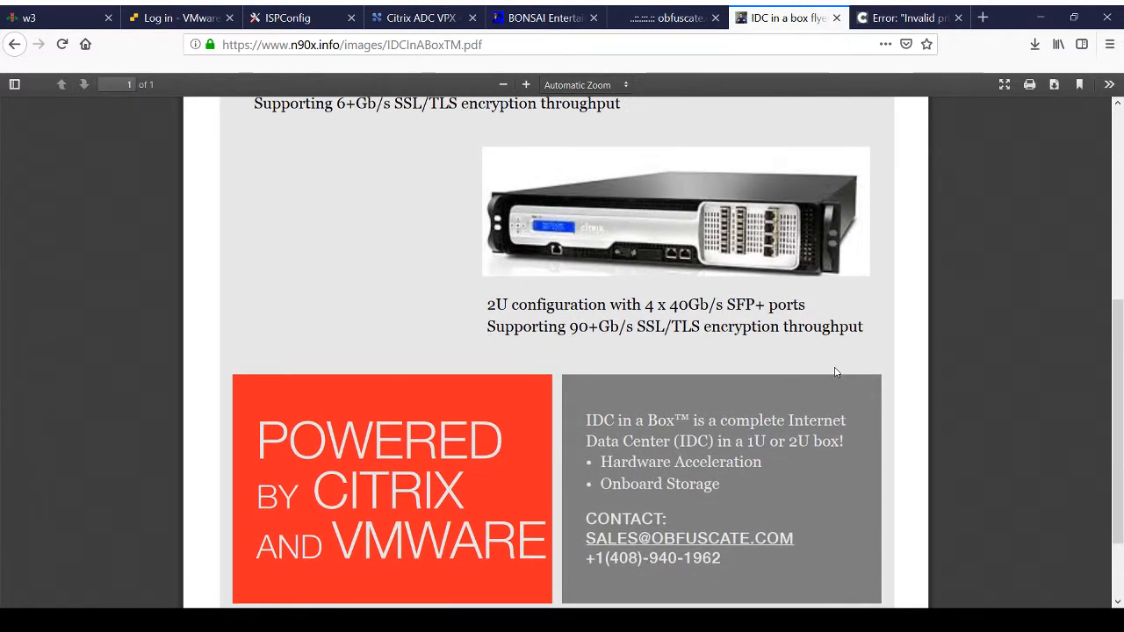
pyautogui.scroll(-2, 835, 372)
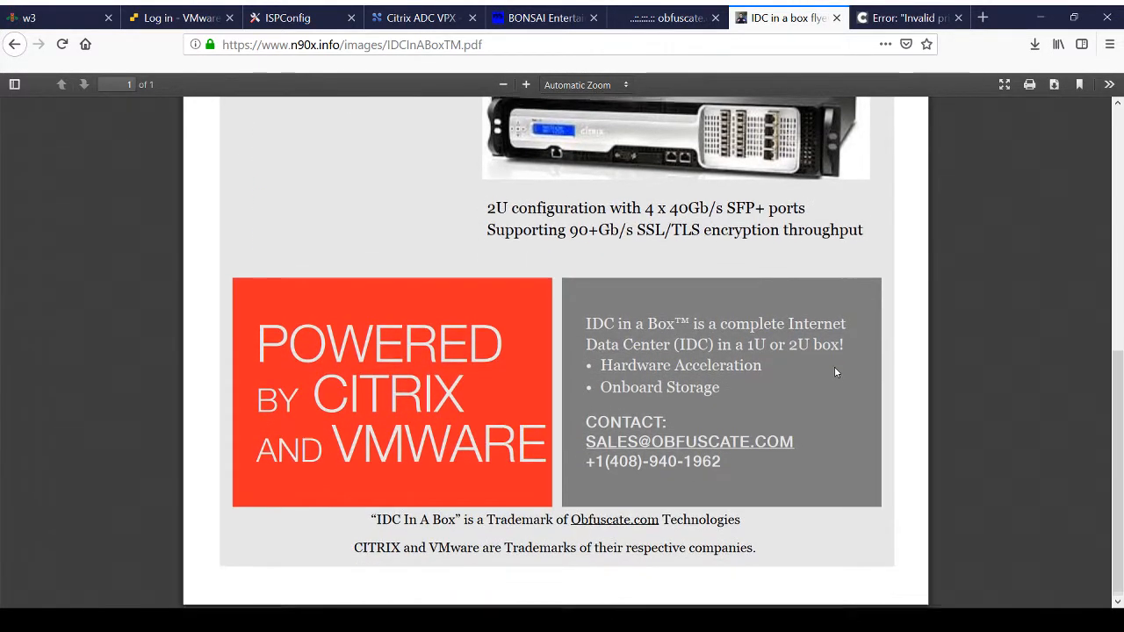
pyautogui.scroll(3, 835, 372)
pyautogui.scroll(3, 835, 374)
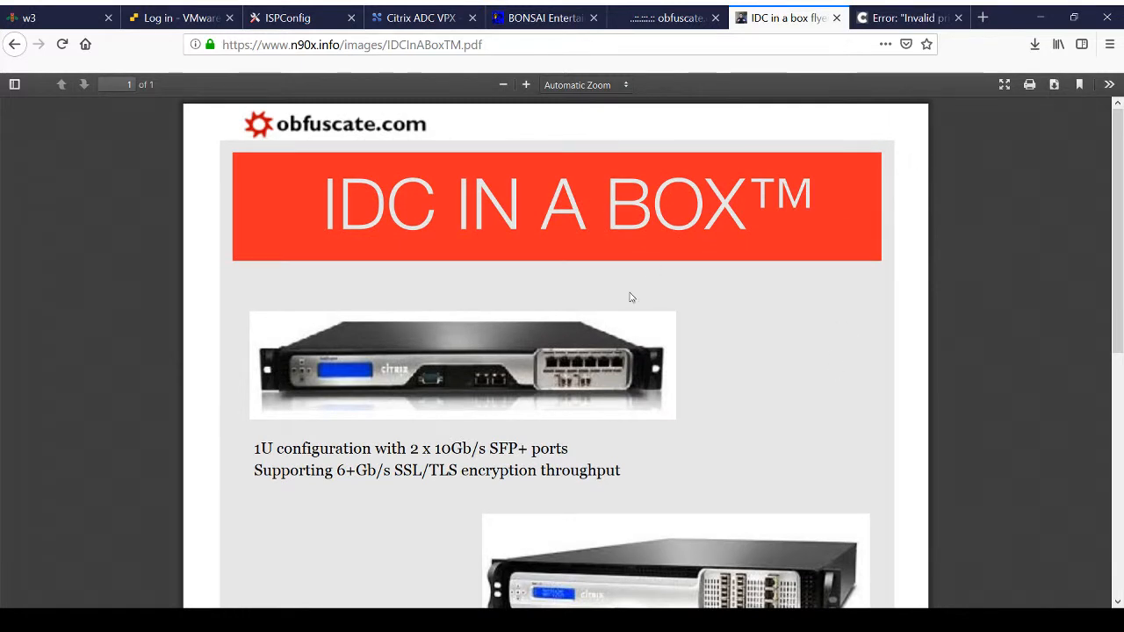
pyautogui.scroll(-6, 630, 297)
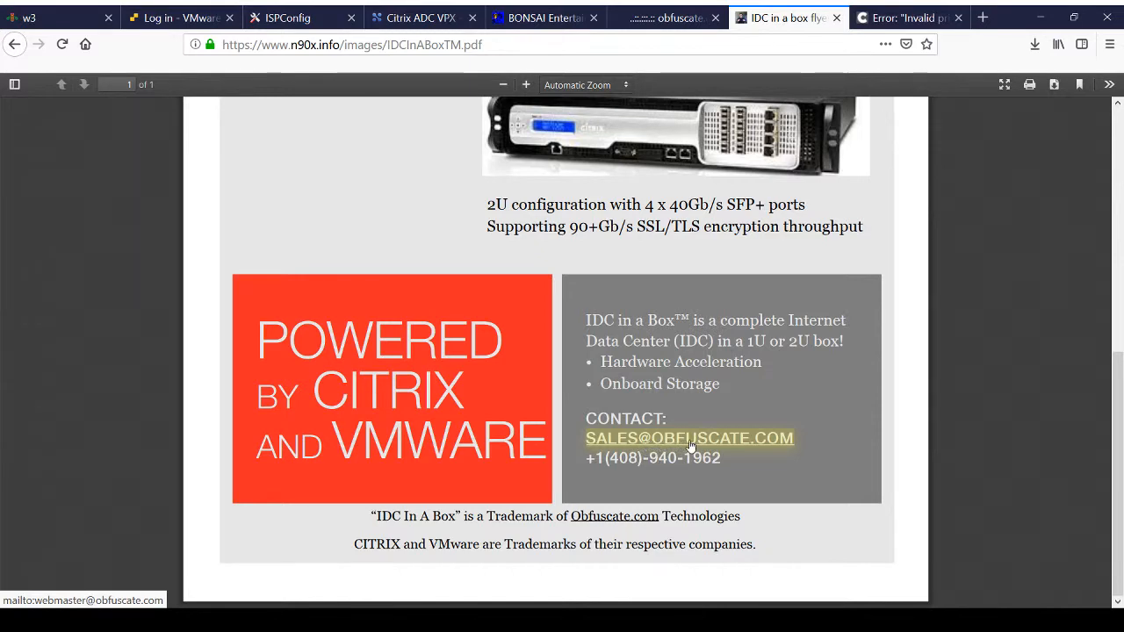
pyautogui.scroll(6, 771, 369)
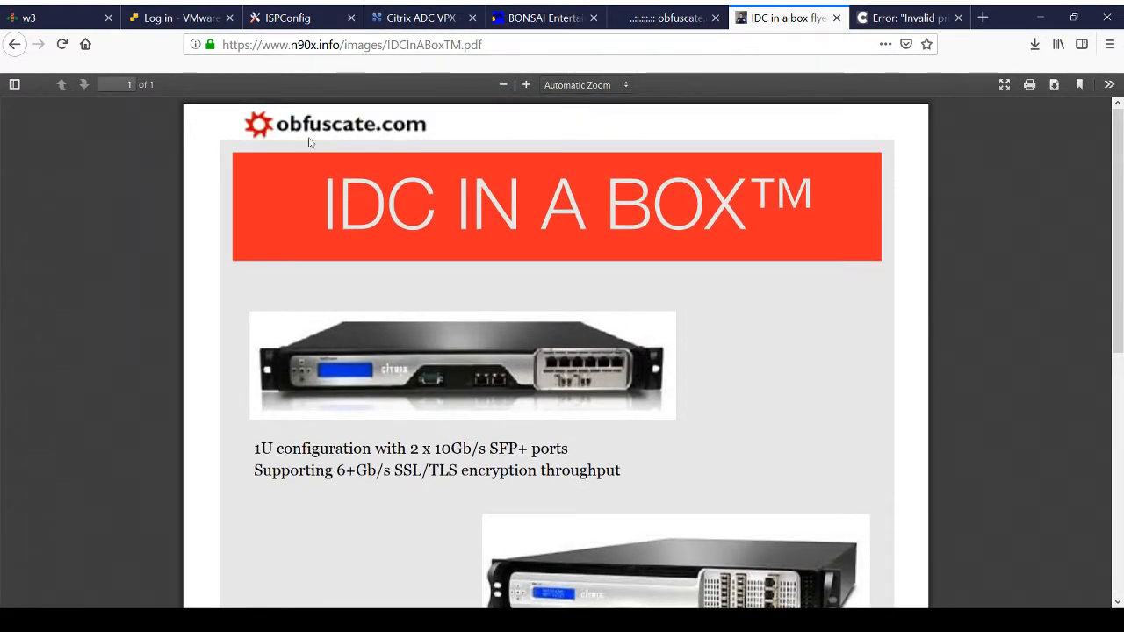
pyautogui.click(13, 45)
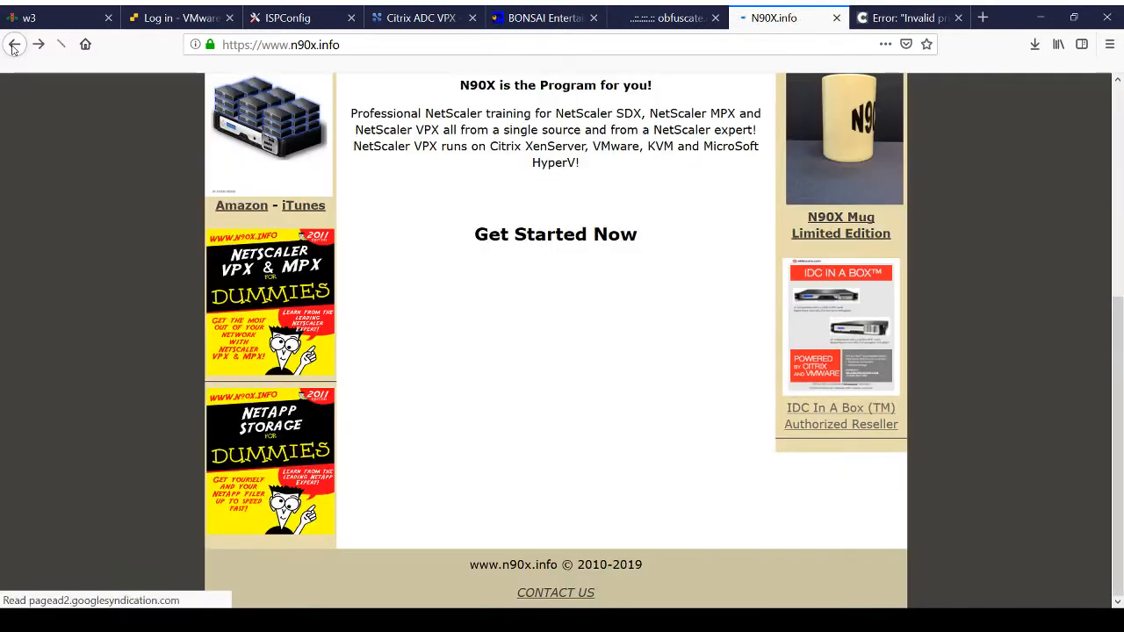
pyautogui.scroll(5, 392, 112)
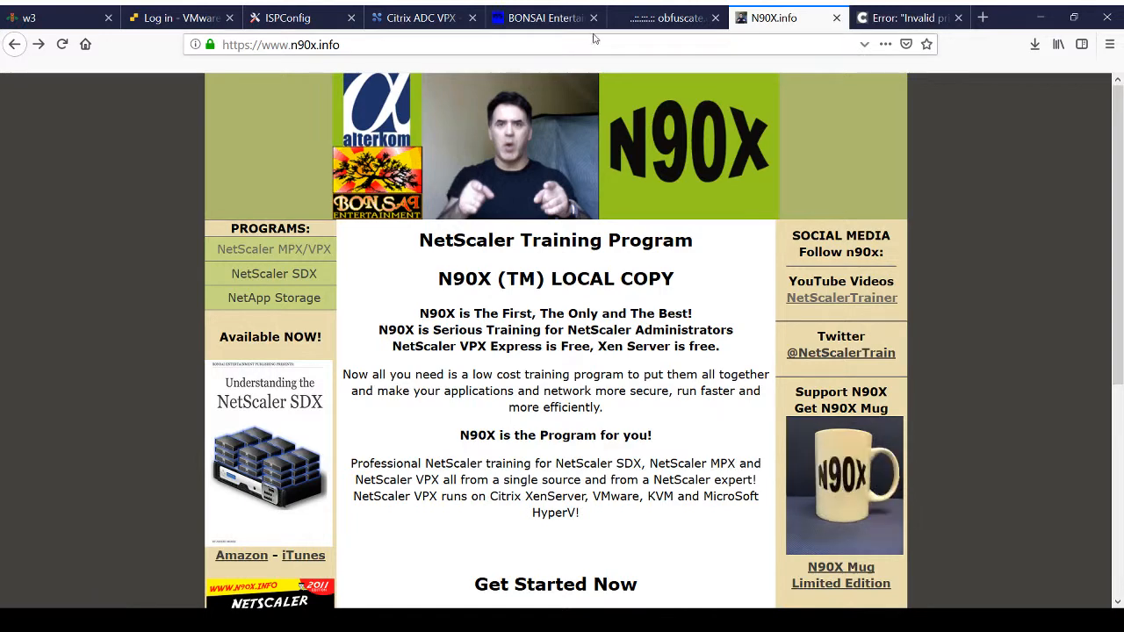
# Step: Reload the obfuscate.com site over HTTPS and view the bonsaiec.com home page to compare the local copies
pyautogui.click(648, 20)
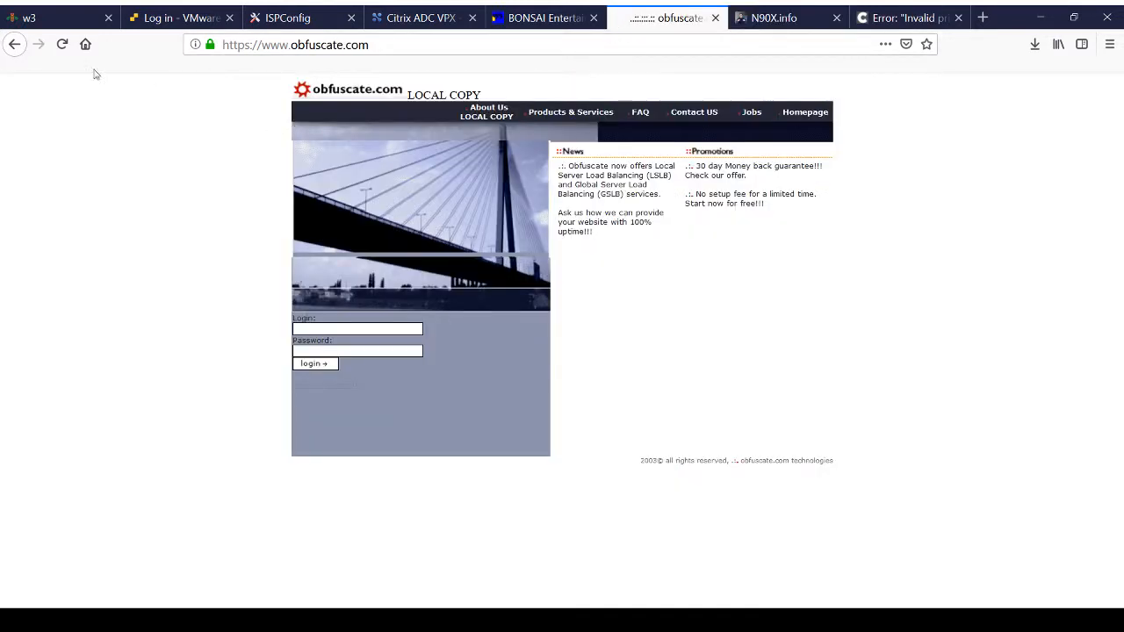
pyautogui.click(62, 44)
pyautogui.click(544, 18)
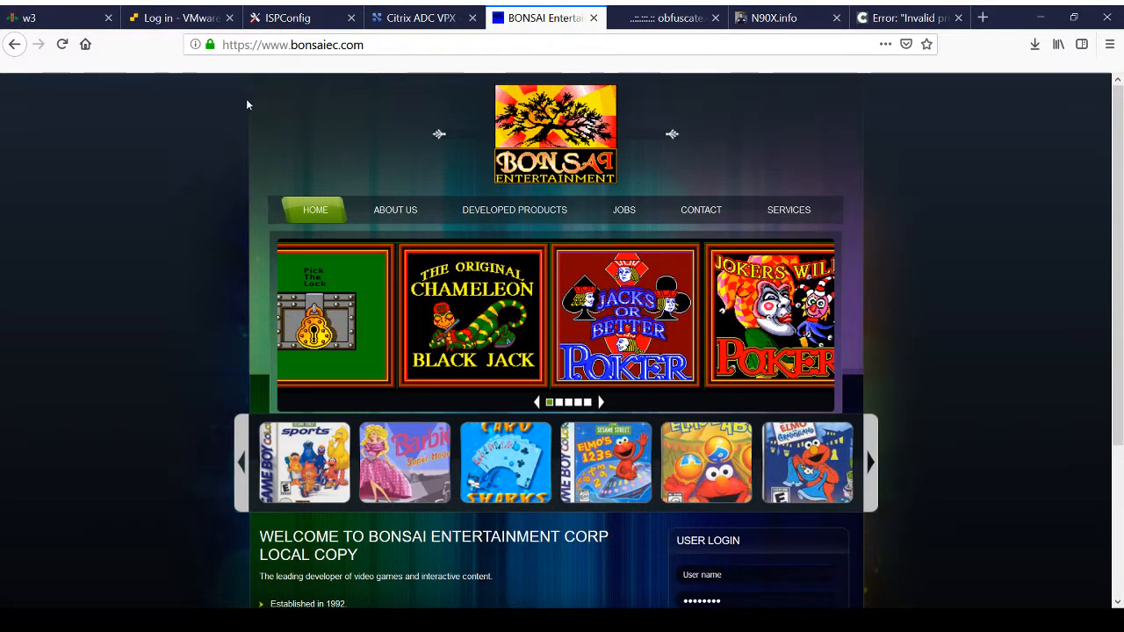
# Step: Switch to Citrix ADC, examine the cs_websites content switching virtual server in the Visualizer, and return to the server list
pyautogui.click(392, 18)
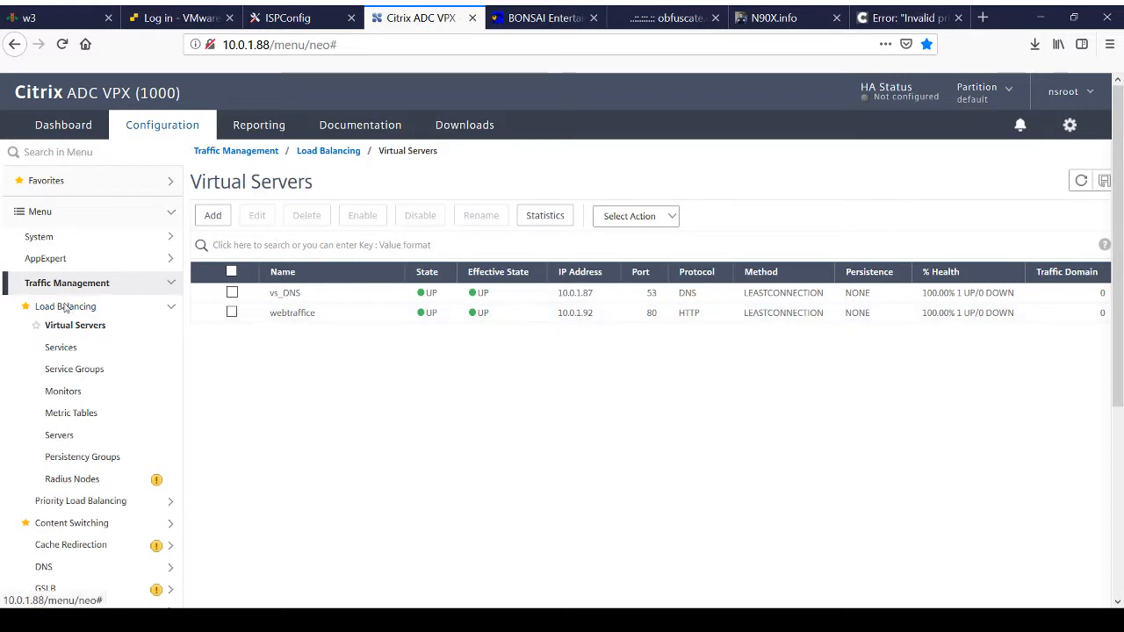
pyautogui.click(63, 525)
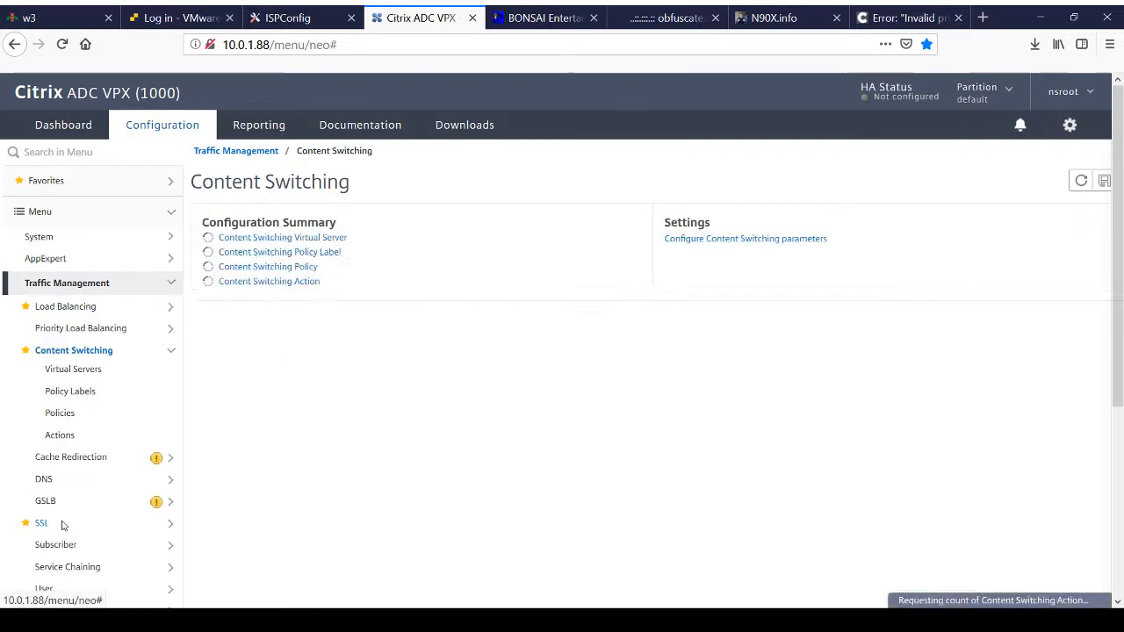
pyautogui.click(294, 238)
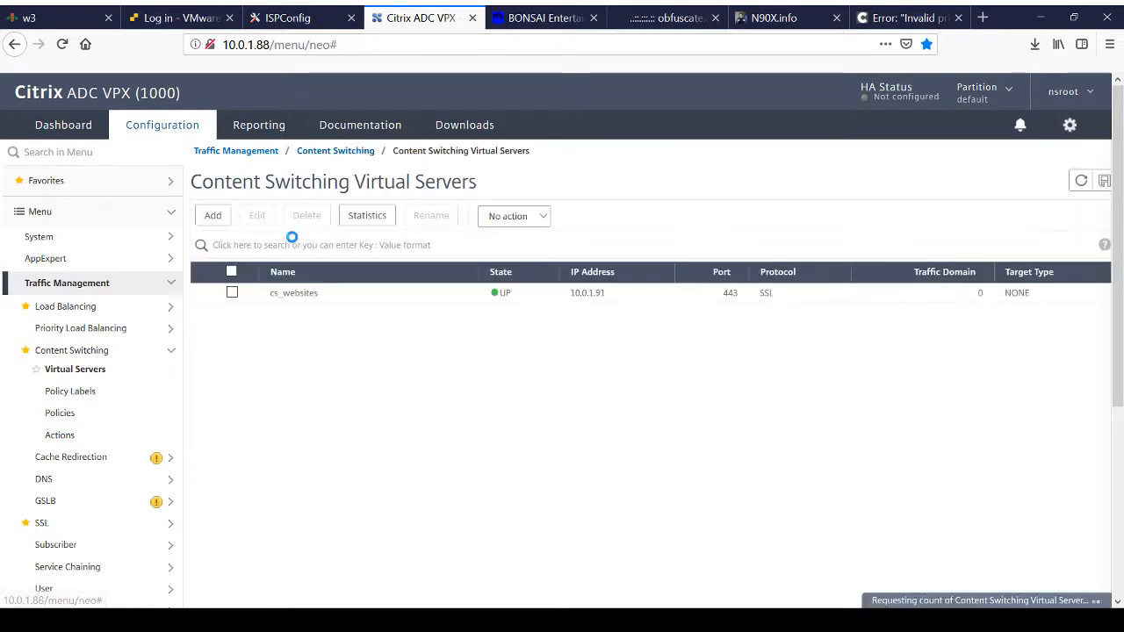
pyautogui.click(215, 294)
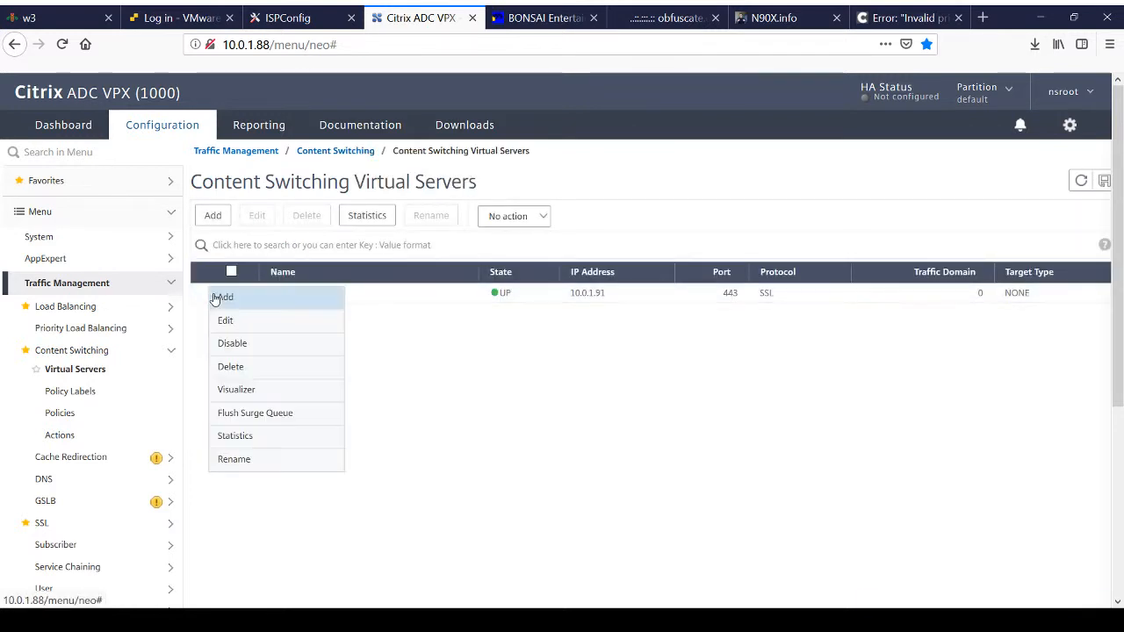
pyautogui.click(235, 390)
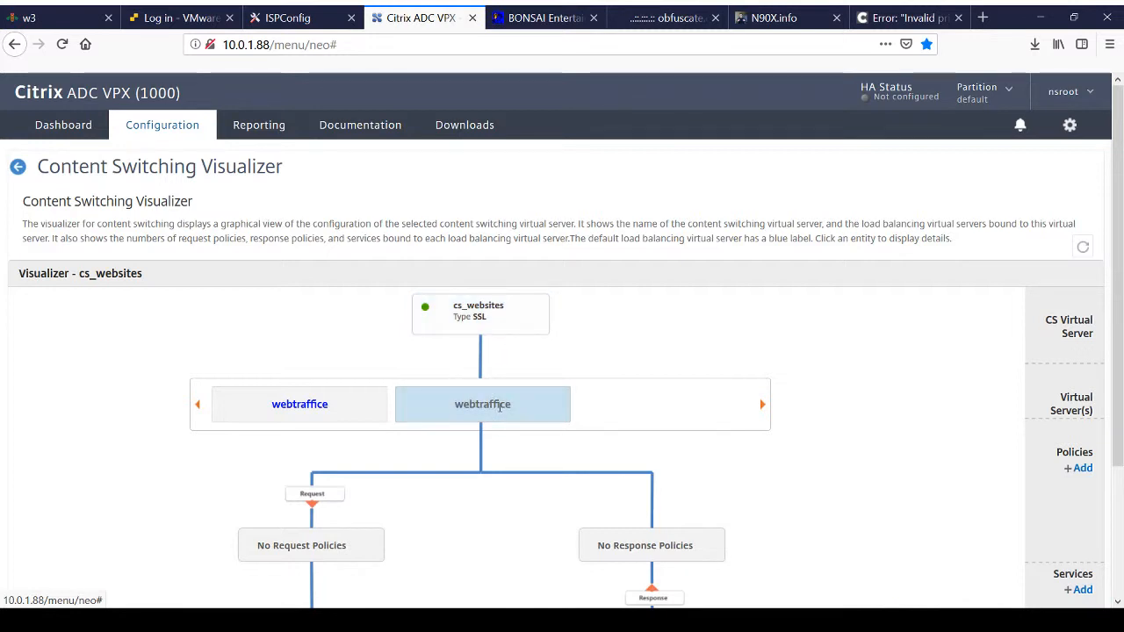
pyautogui.scroll(-3, 502, 404)
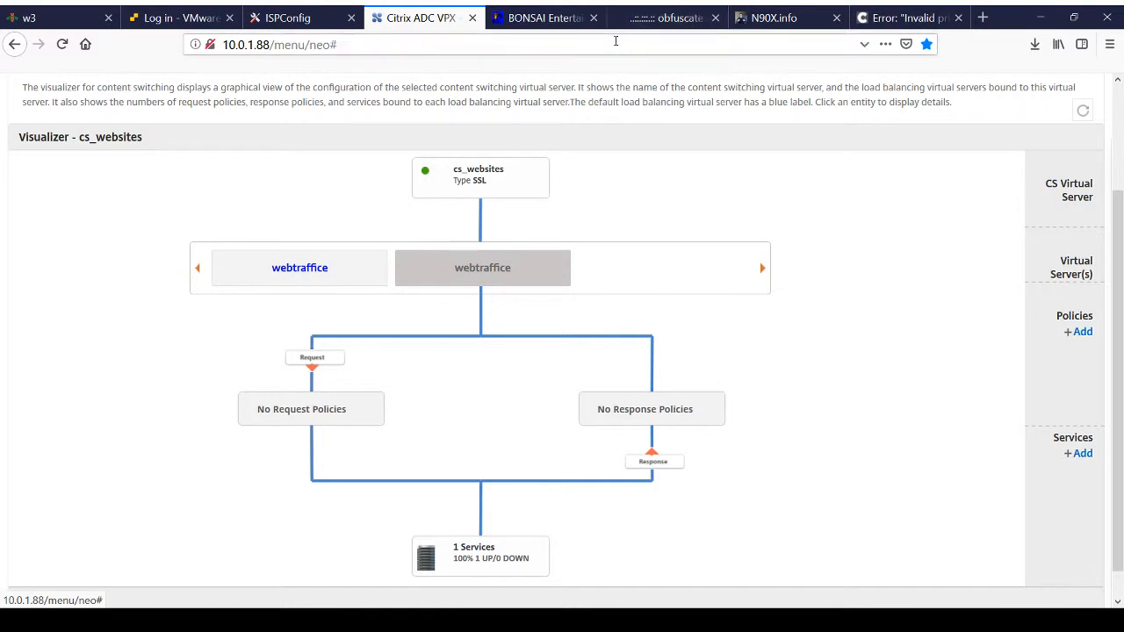
pyautogui.scroll(3, 238, 132)
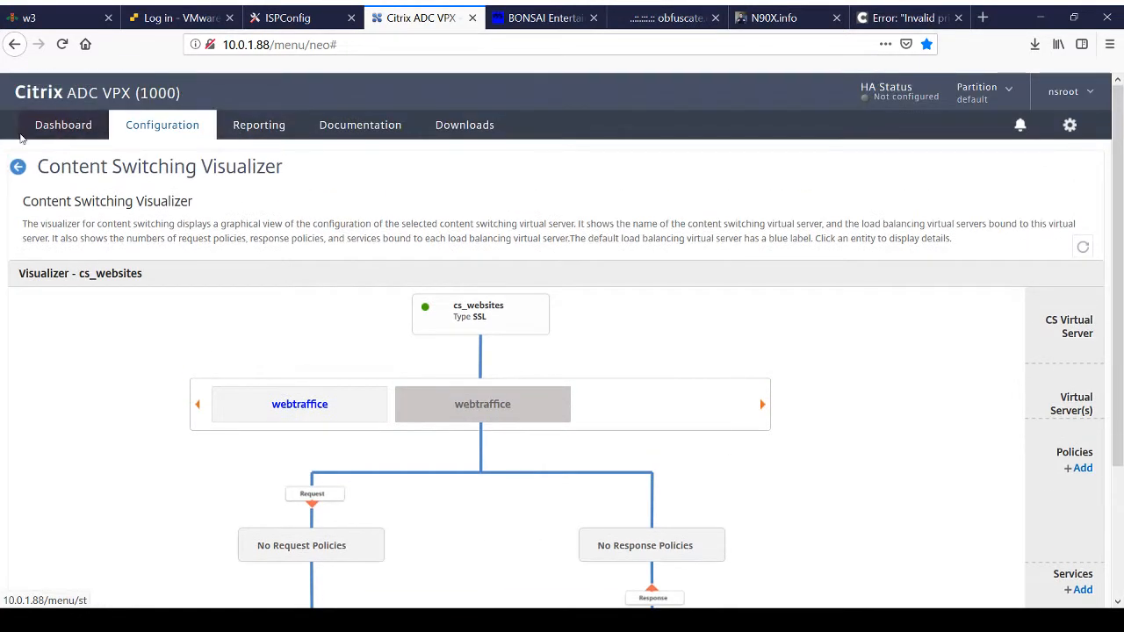
pyautogui.click(17, 169)
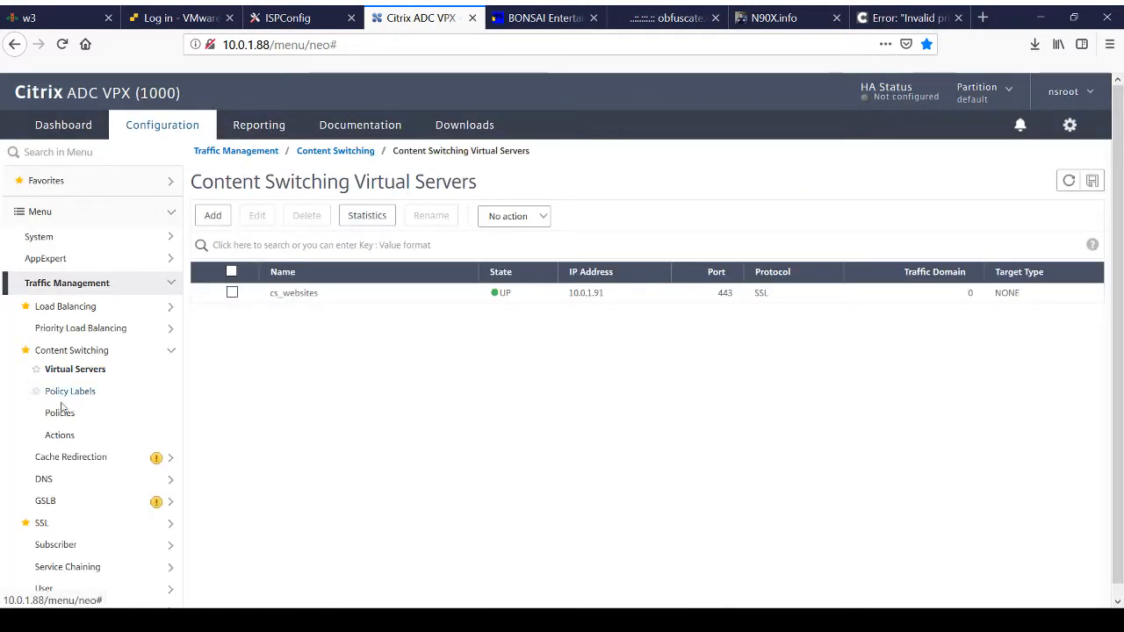
# Step: Open the webtraffice load balancing virtual server, review its basic, service binding and traffic settings, and close it without changes
pyautogui.click(82, 308)
pyautogui.click(75, 329)
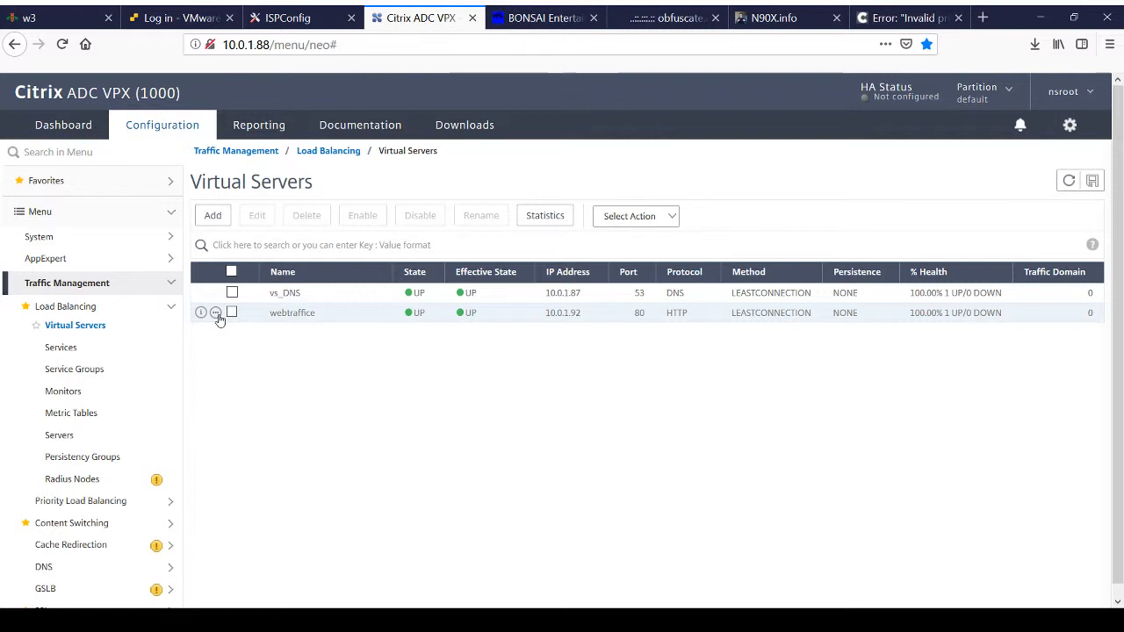
pyautogui.click(216, 313)
pyautogui.click(232, 348)
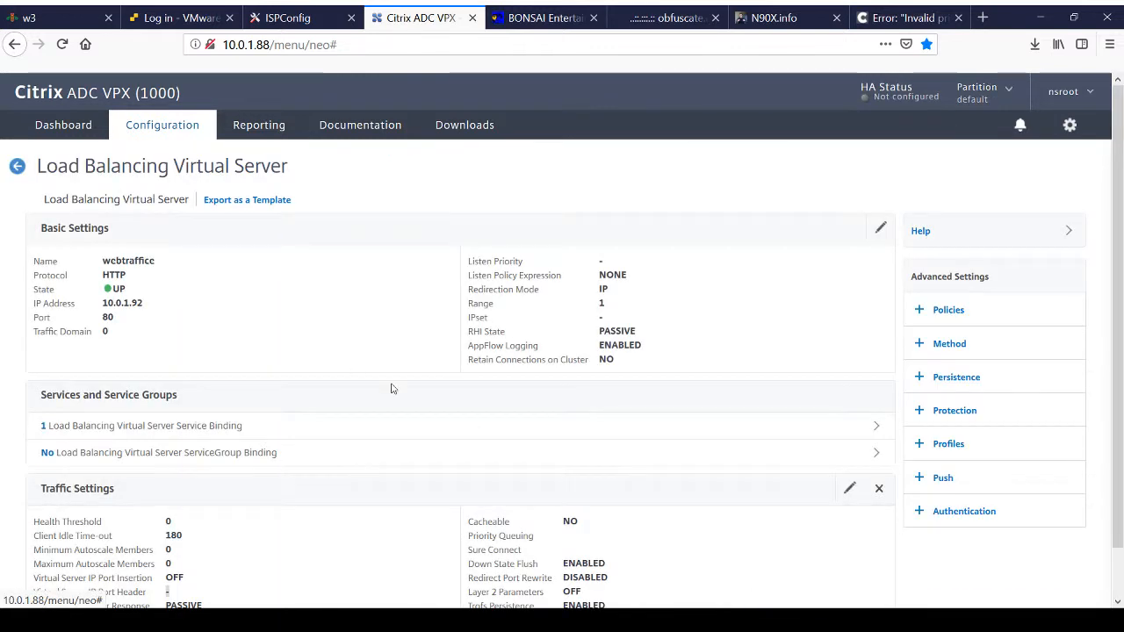
pyautogui.scroll(-1, 392, 388)
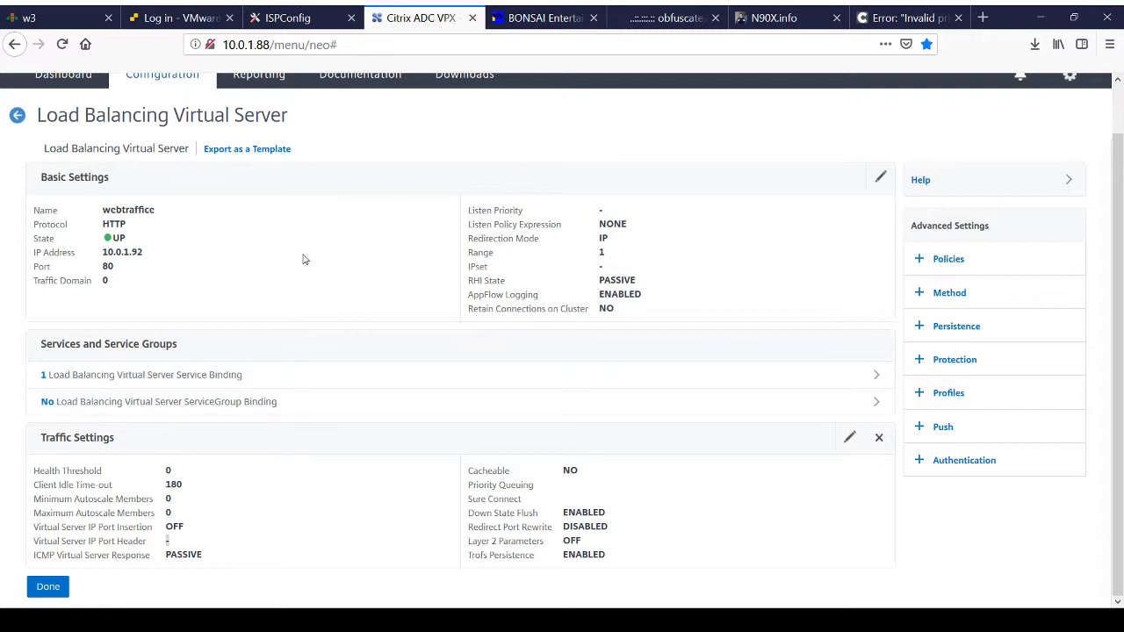
pyautogui.scroll(1, 292, 226)
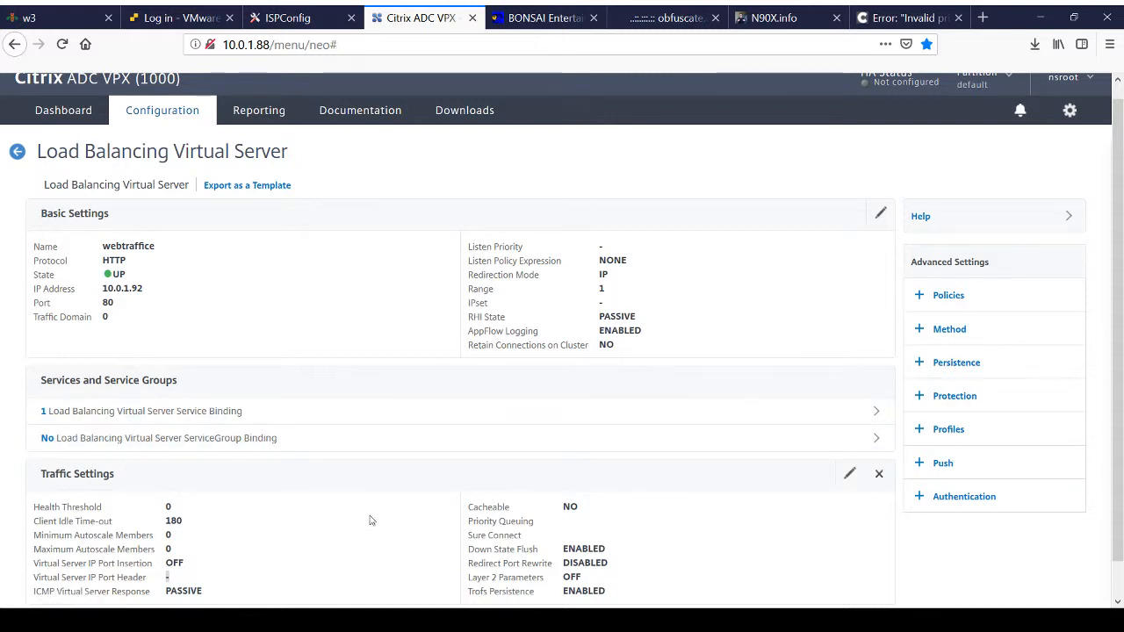
pyautogui.scroll(-1, 370, 520)
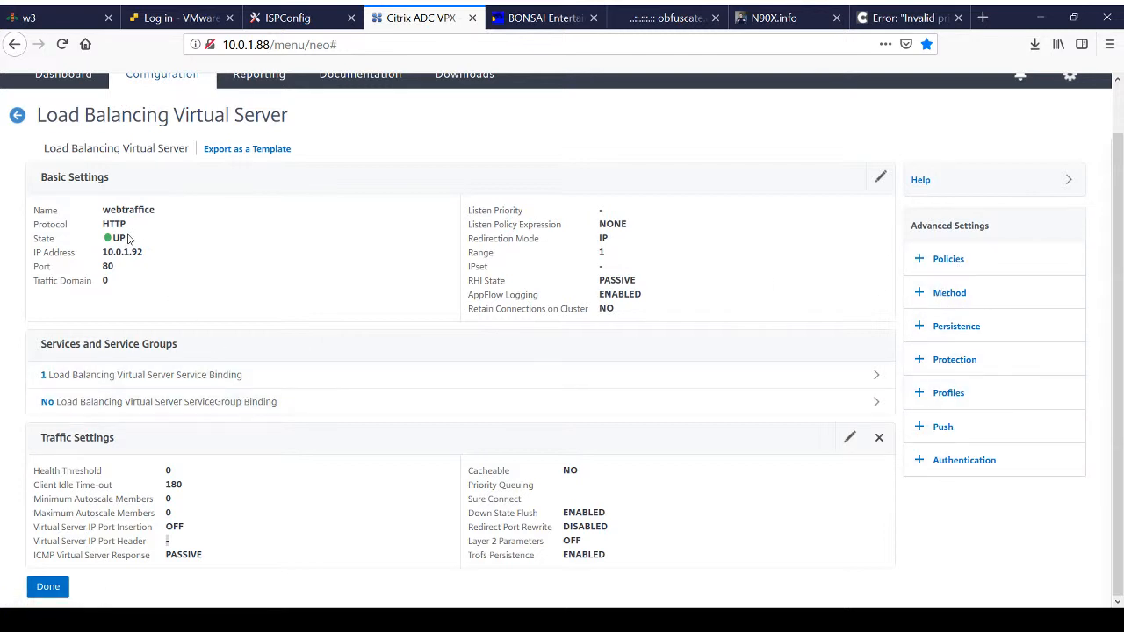
pyautogui.click(56, 587)
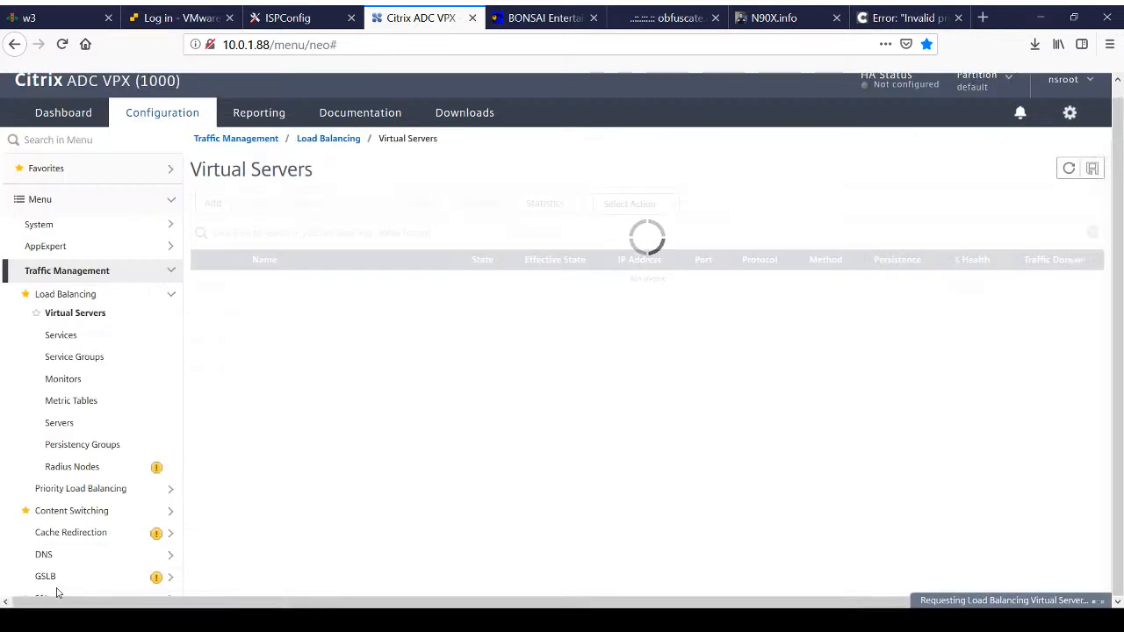
# Step: Save the running configuration of the Citrix ADC and switch to the ISPConfig websites list
pyautogui.click(1100, 176)
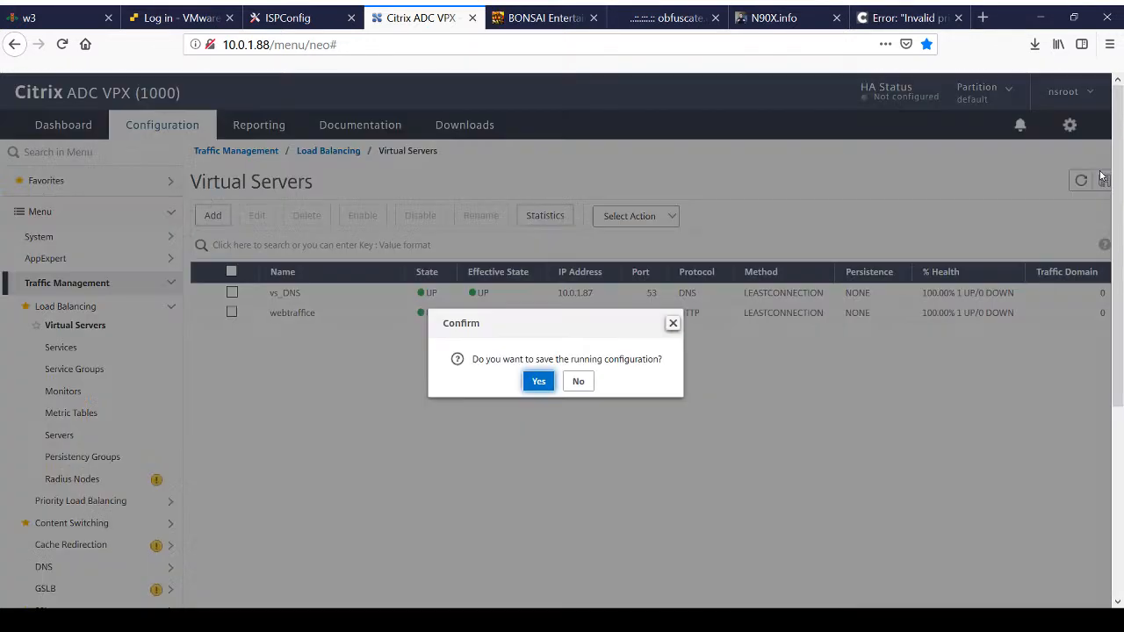
pyautogui.click(539, 384)
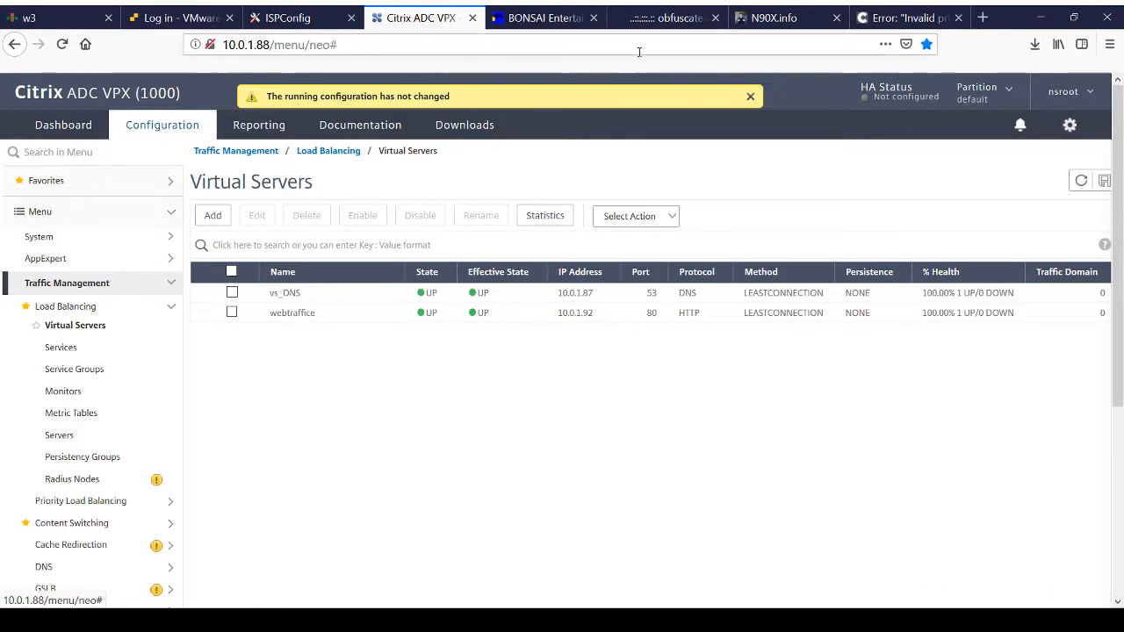
pyautogui.click(294, 24)
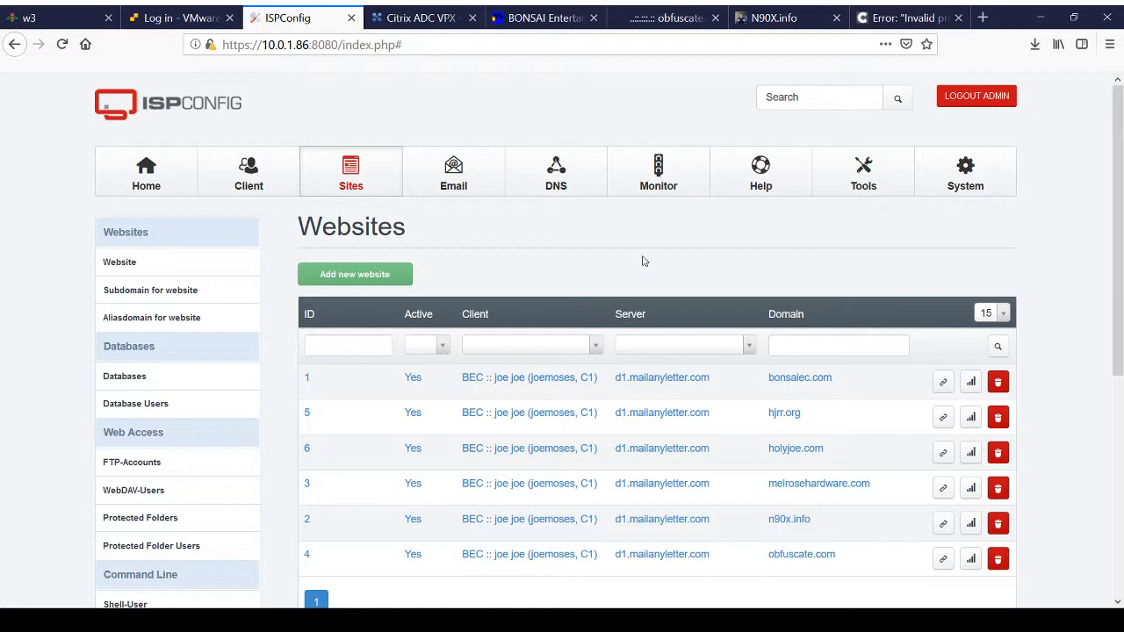
pyautogui.scroll(-3, 642, 261)
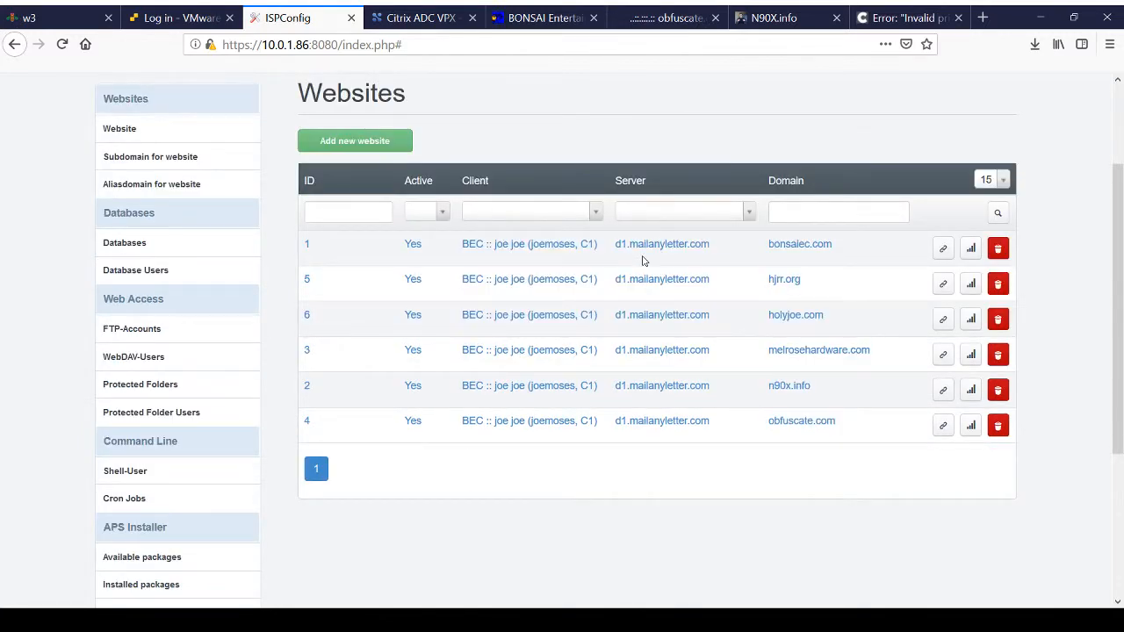
pyautogui.scroll(3, 642, 261)
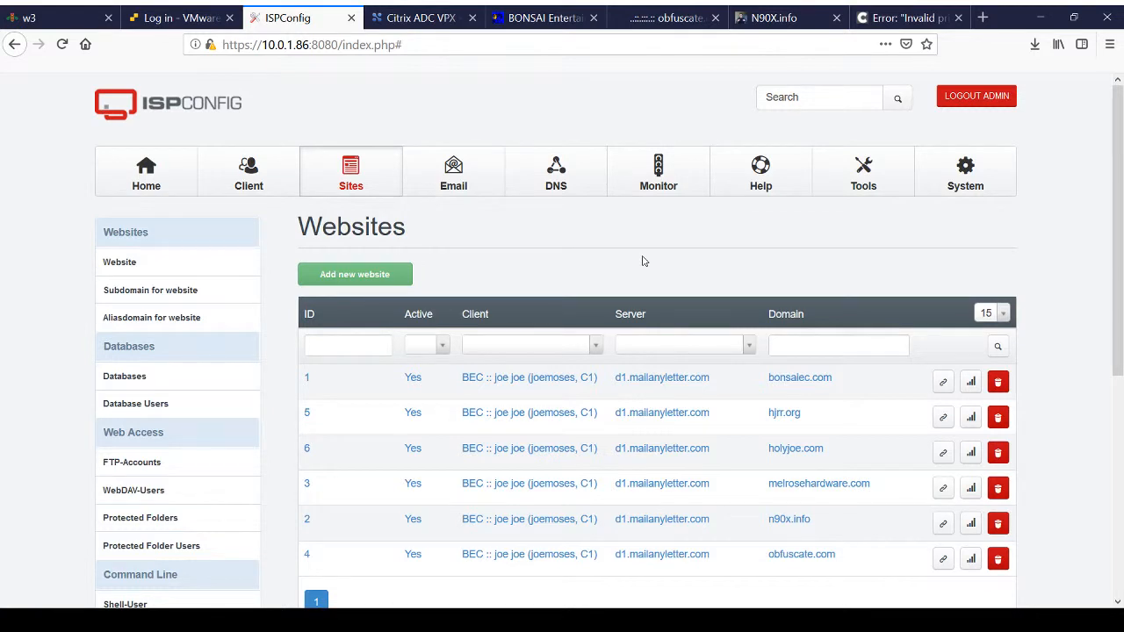
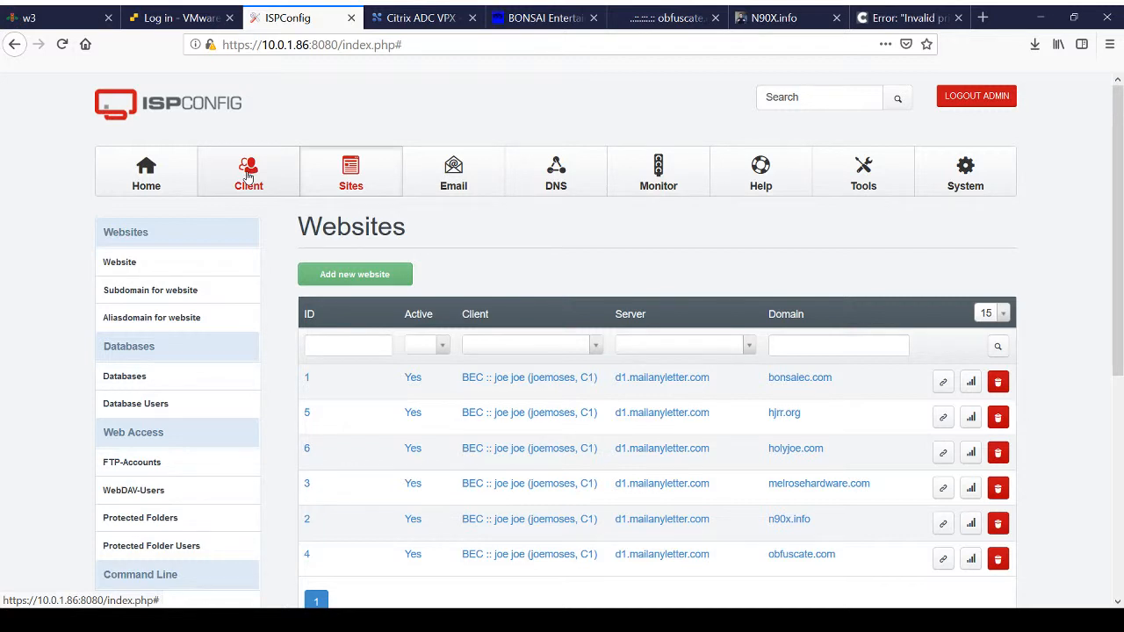
# Step: Review the ISPConfig client list and view the N90X.info site served over HTTPS
pyautogui.click(249, 178)
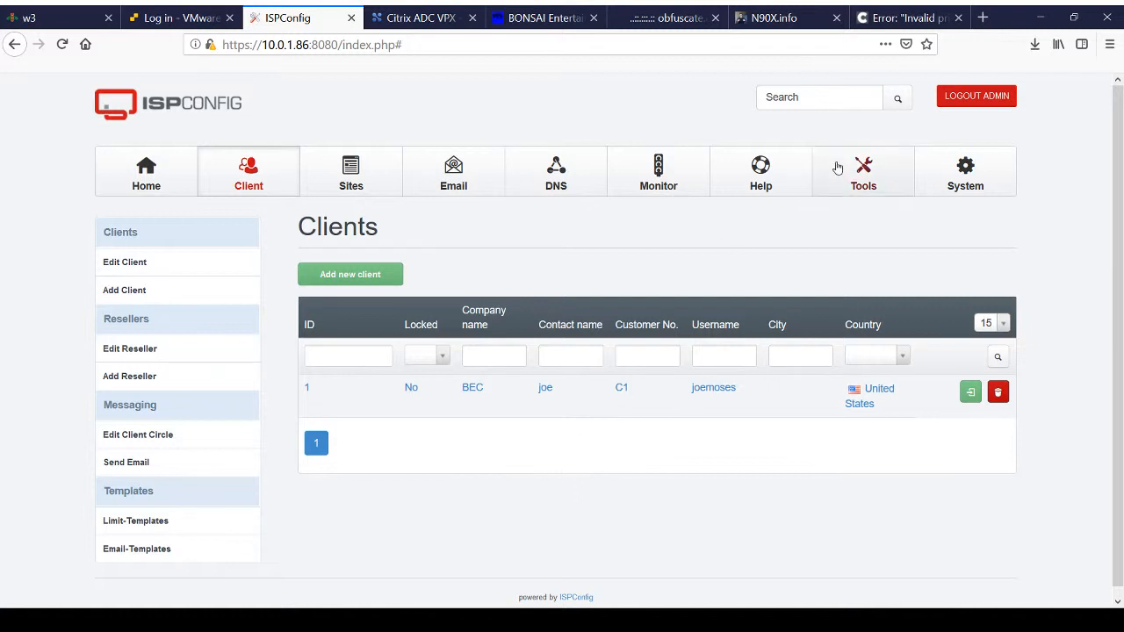
pyautogui.click(773, 27)
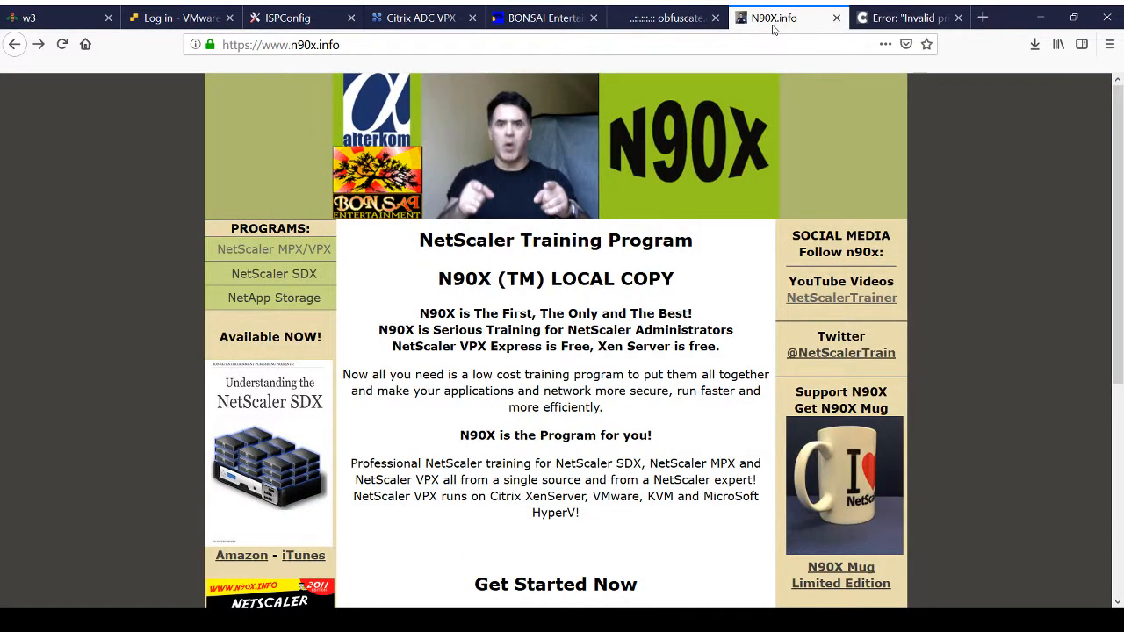